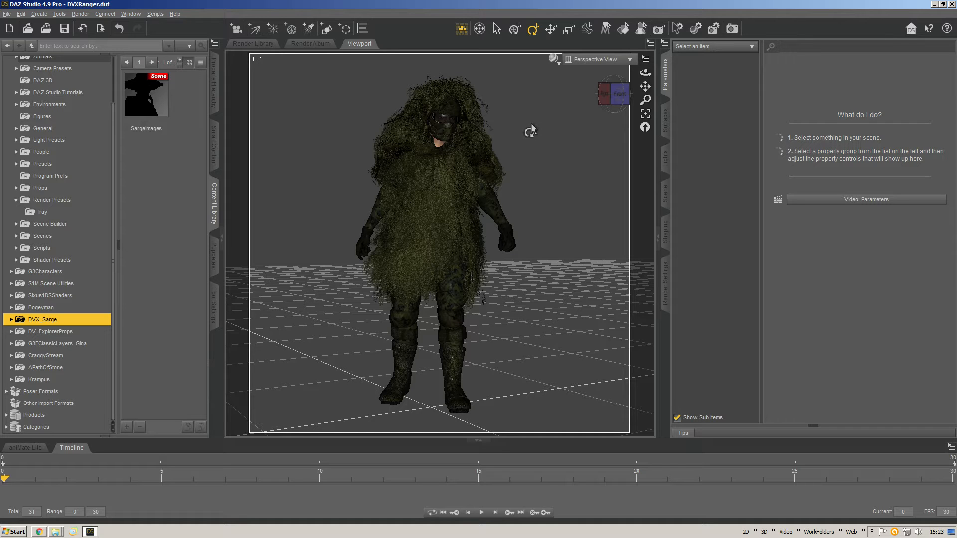
- Reset the render settings to their defaults and switch the viewport's draw style to the NVIDIA Iray preview
{"action": "left_click_drag", "start_coordinate": [645, 74], "coordinate": [623, 128]}
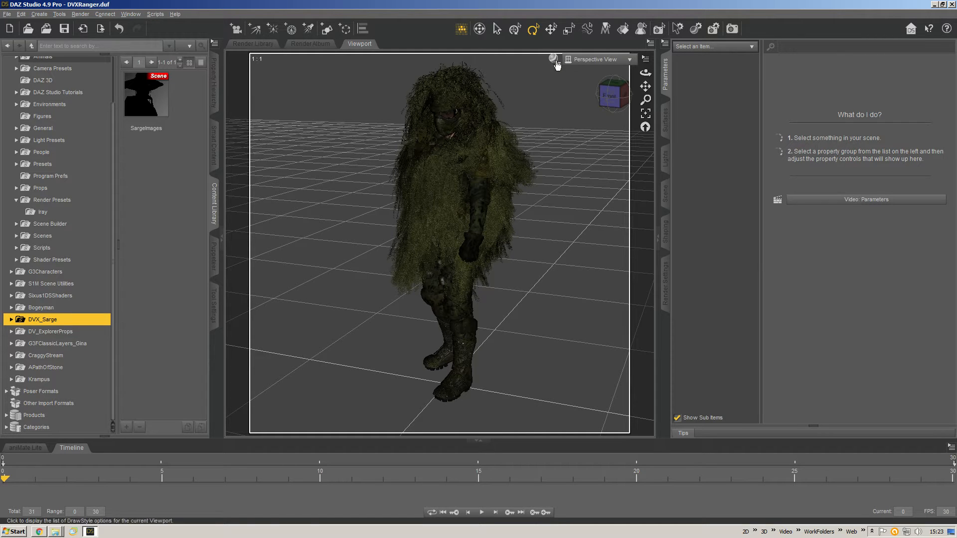
{"action": "left_click", "coordinate": [666, 294]}
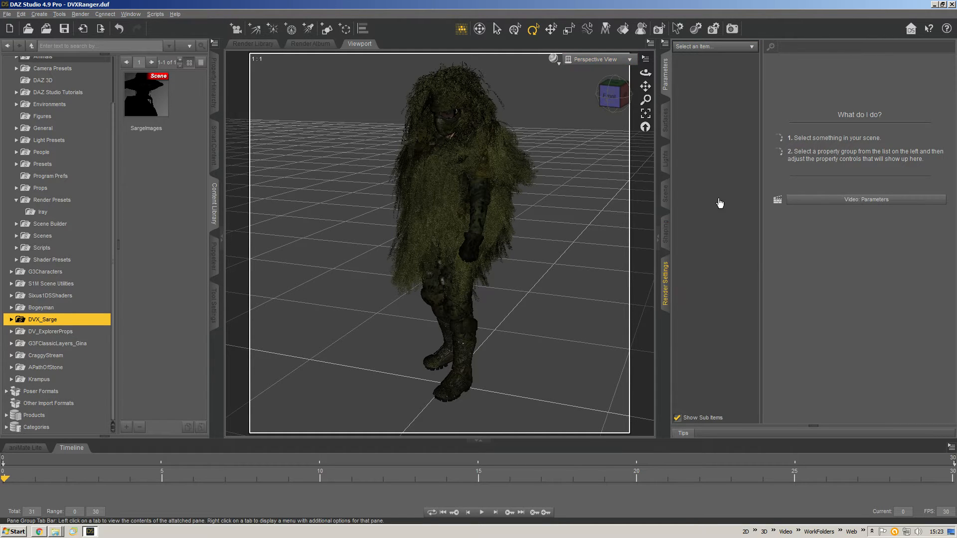
{"action": "left_click", "coordinate": [936, 56]}
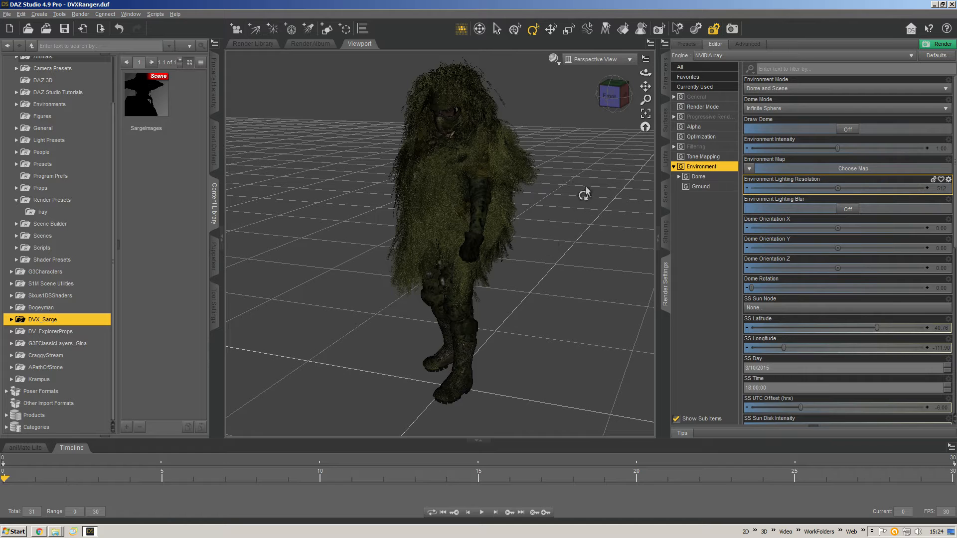
{"action": "left_click", "coordinate": [553, 59]}
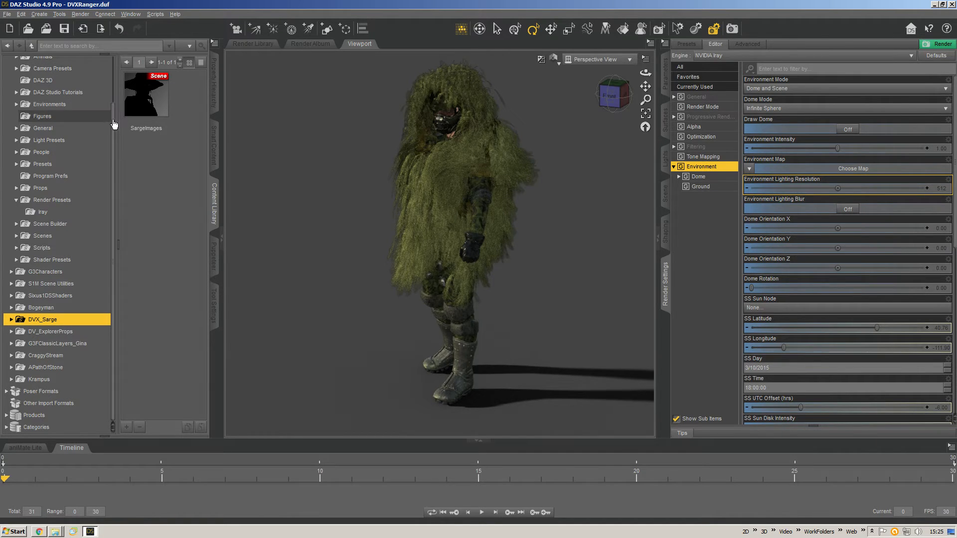
- Browse the Iray render presets folder in the content library
{"action": "scroll", "coordinate": [112, 122], "scroll_direction": "up", "scroll_amount": 2}
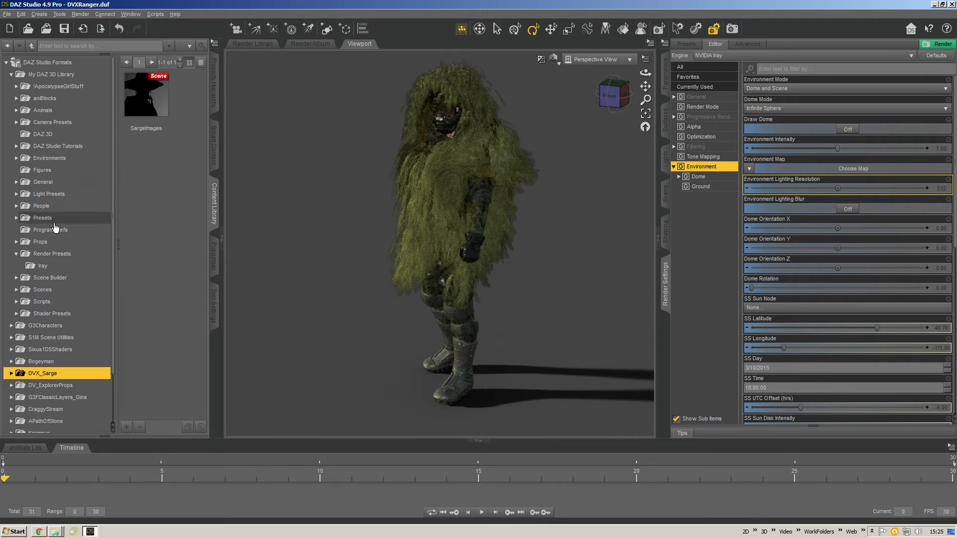
{"action": "left_click", "coordinate": [43, 266]}
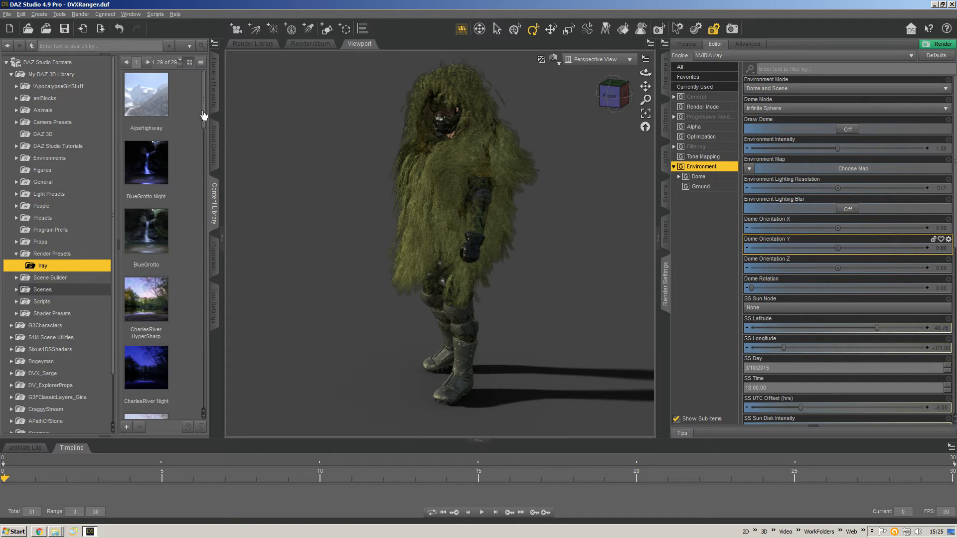
{"action": "left_click_drag", "start_coordinate": [203, 106], "coordinate": [206, 88]}
{"action": "left_click", "coordinate": [608, 109]}
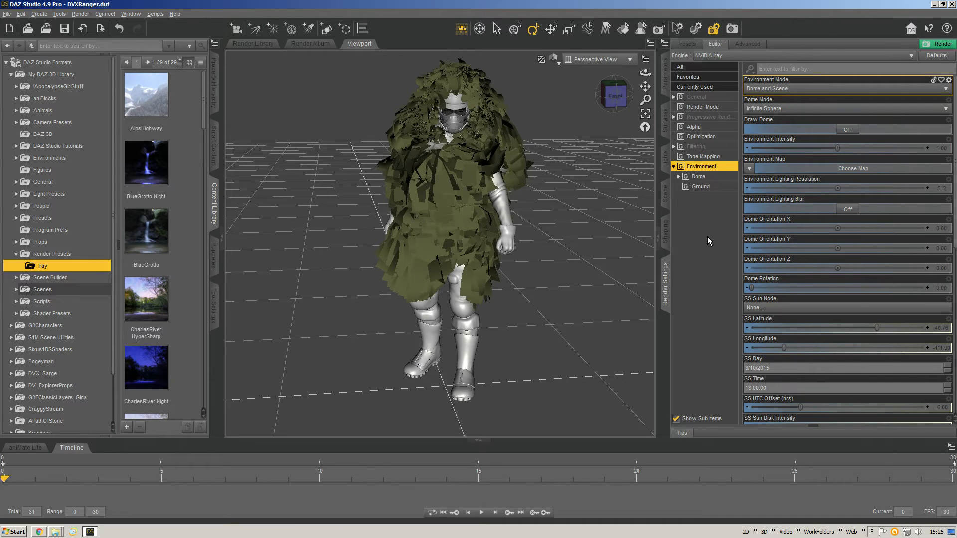
- Set the render's dimension preset to CGBMainPromo in the General render settings
{"action": "left_click", "coordinate": [712, 116]}
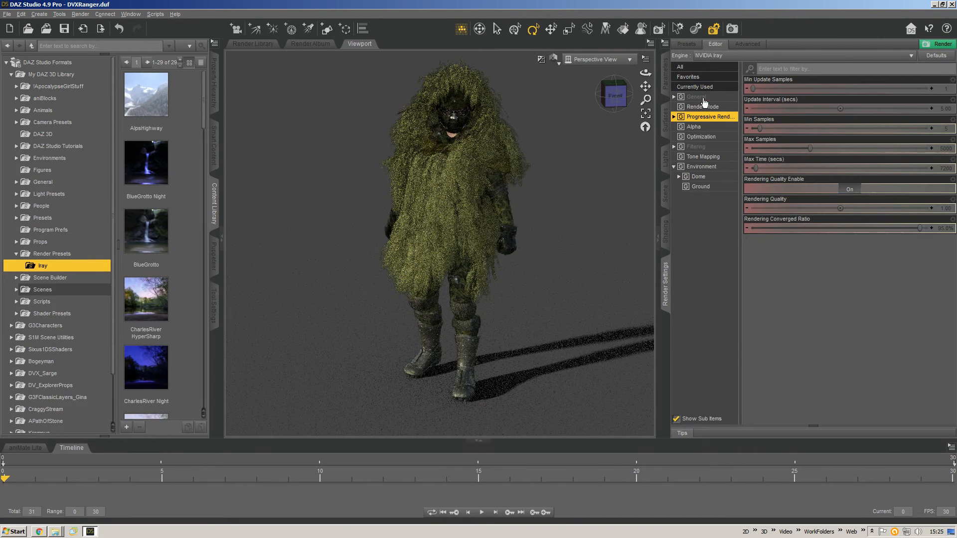
{"action": "left_click", "coordinate": [717, 97]}
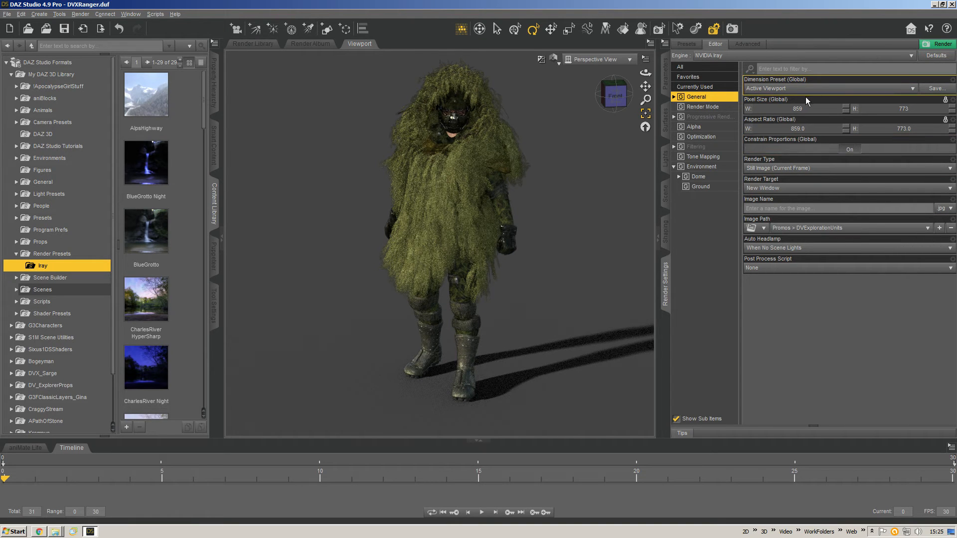
{"action": "left_click", "coordinate": [862, 89]}
{"action": "left_click", "coordinate": [809, 24]}
{"action": "left_click", "coordinate": [787, 88]}
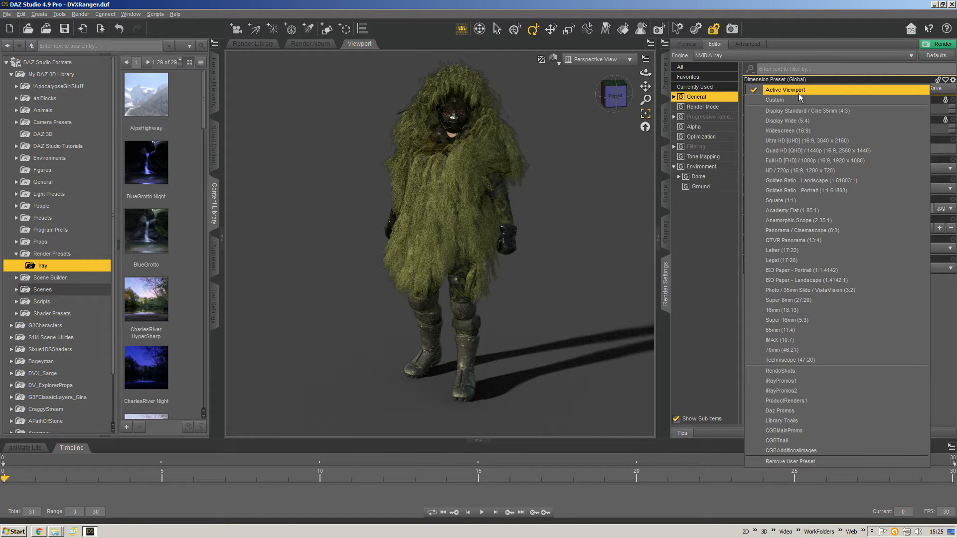
{"action": "left_click", "coordinate": [817, 430]}
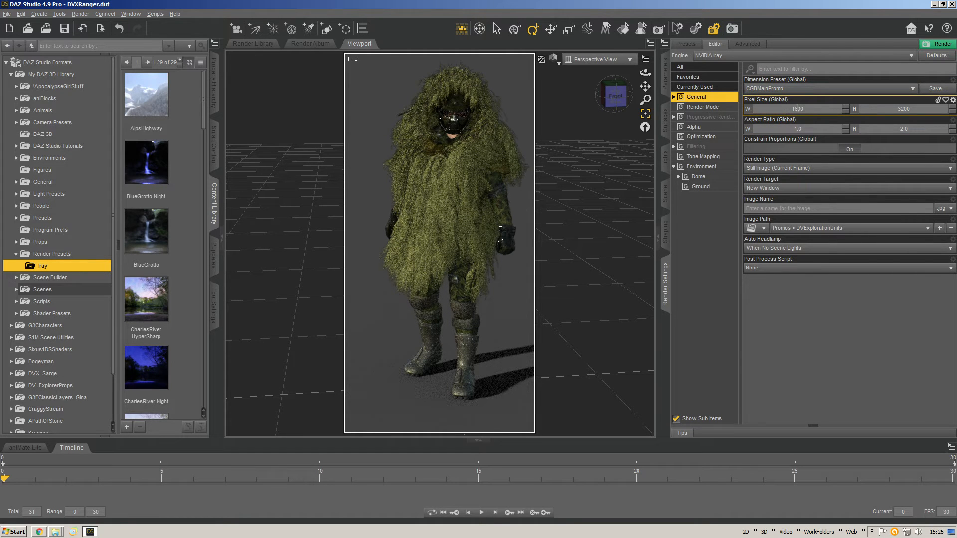
- Inspect the render's pixel size values and the available render target options
{"action": "left_click", "coordinate": [807, 108]}
{"action": "key", "text": "Tab"}
{"action": "left_click", "coordinate": [773, 108]}
{"action": "left_click", "coordinate": [788, 190]}
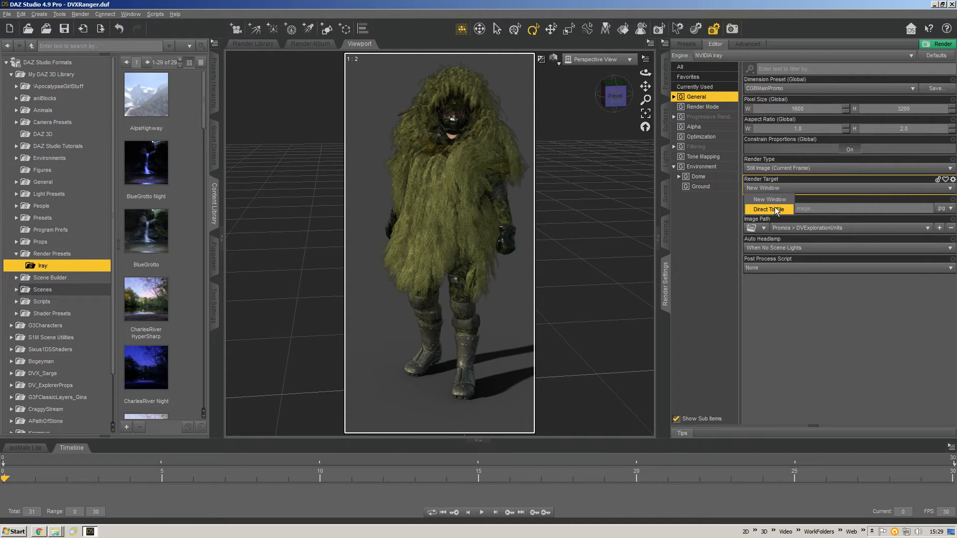
{"action": "left_click", "coordinate": [786, 178]}
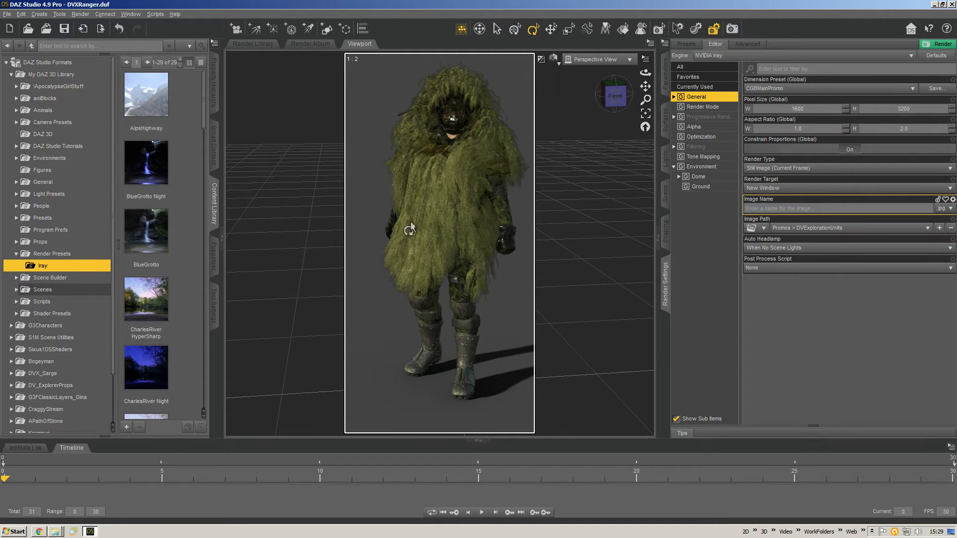
- Look at the Render Album and at the list of views the viewport can be rendered through
{"action": "left_click", "coordinate": [325, 44]}
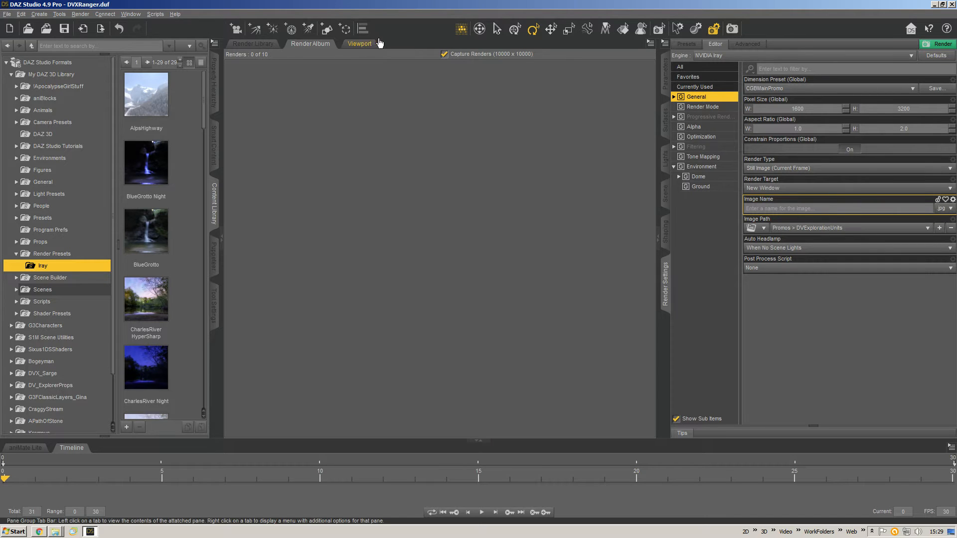
{"action": "left_click", "coordinate": [360, 44]}
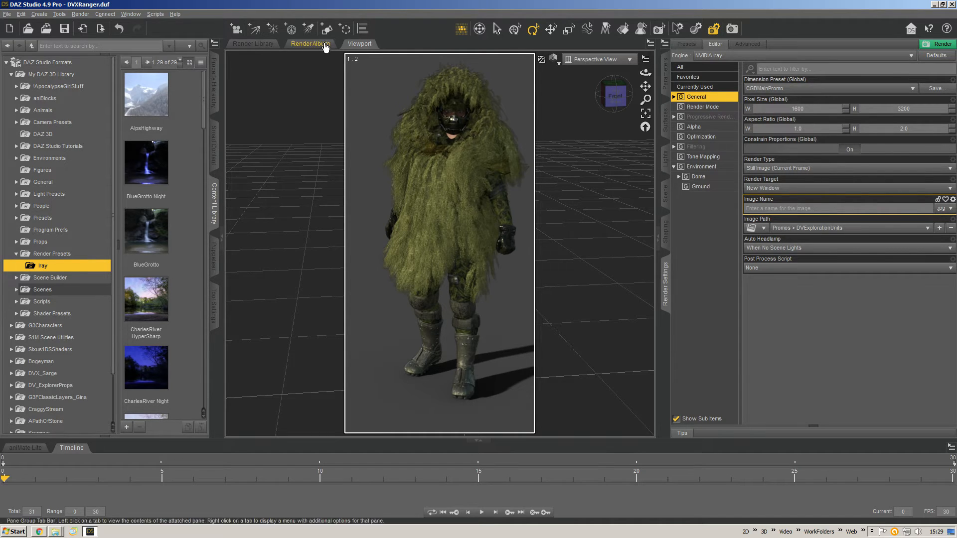
{"action": "left_click", "coordinate": [310, 44]}
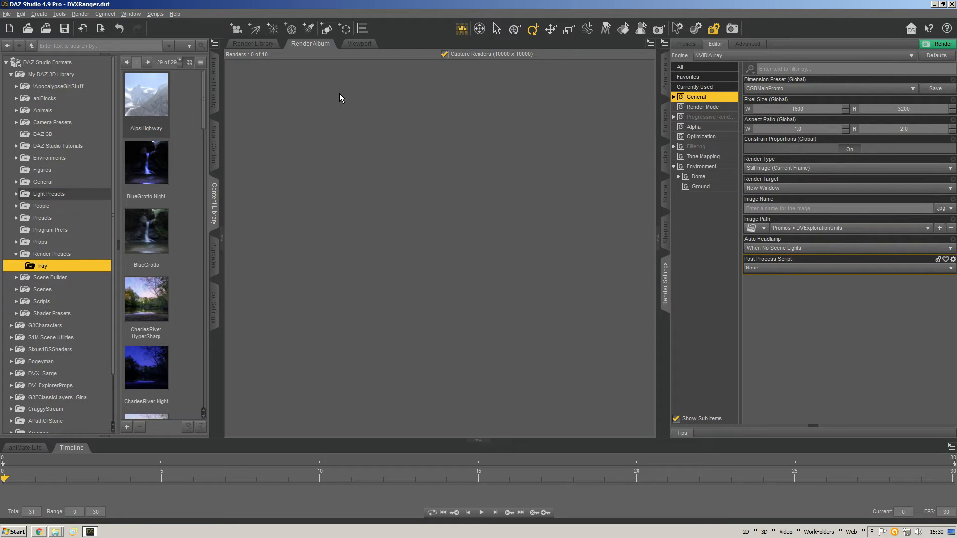
{"action": "left_click", "coordinate": [359, 44]}
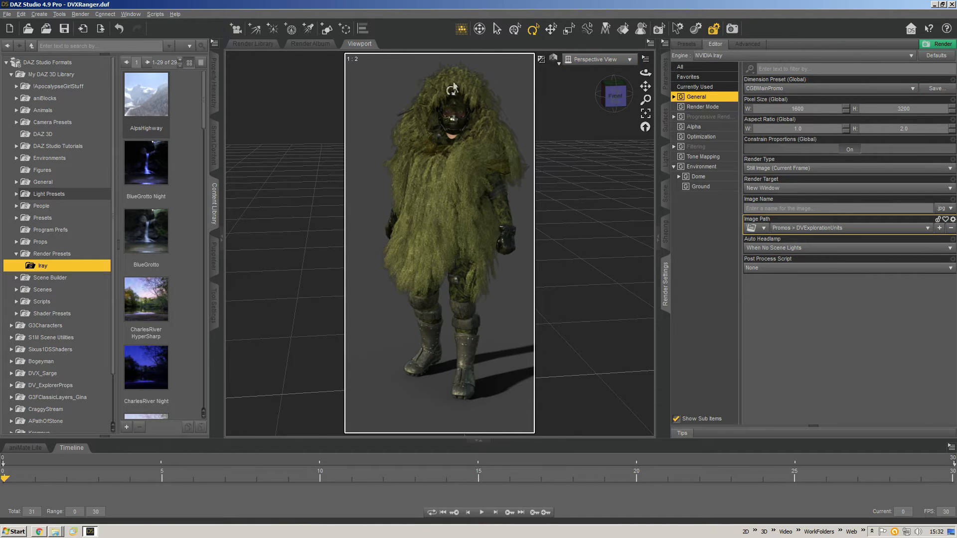
{"action": "left_click", "coordinate": [600, 61]}
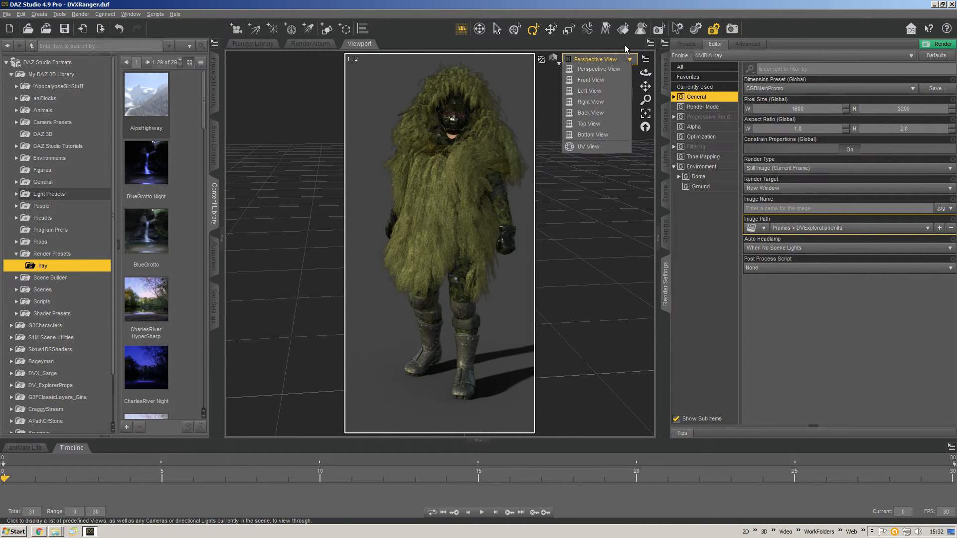
{"action": "left_click", "coordinate": [597, 9]}
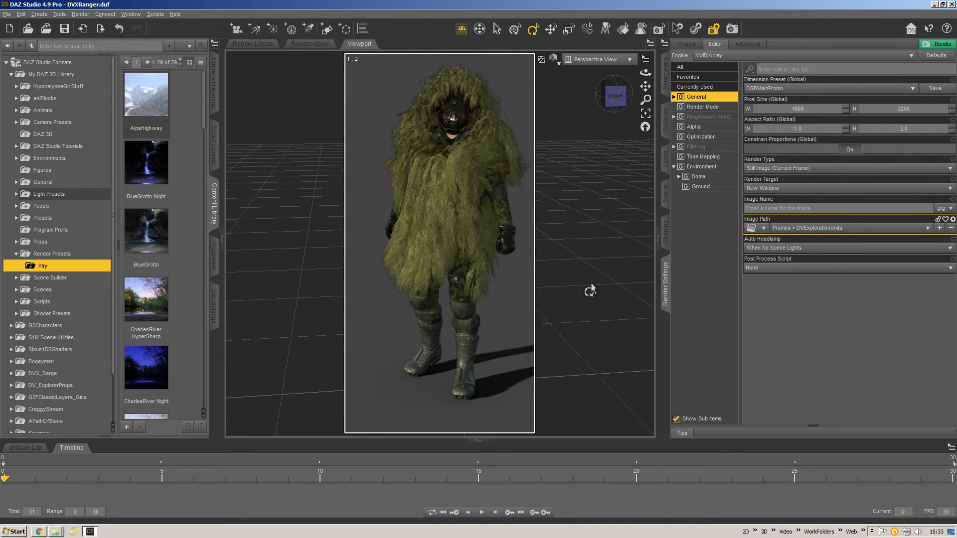
- Activate the Node Selection tool and check which render modes are available
{"action": "left_click", "coordinate": [497, 31]}
{"action": "left_click", "coordinate": [708, 107]}
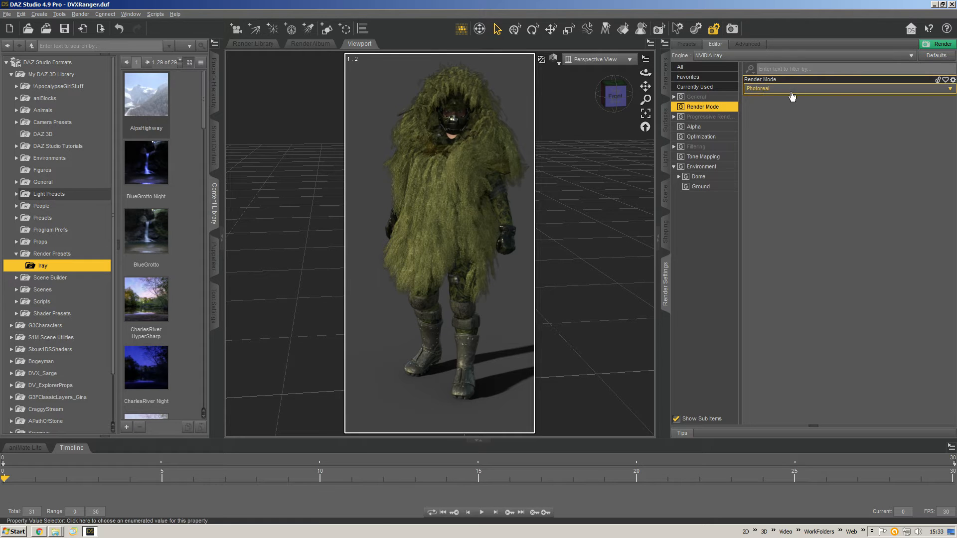
{"action": "left_click", "coordinate": [830, 89]}
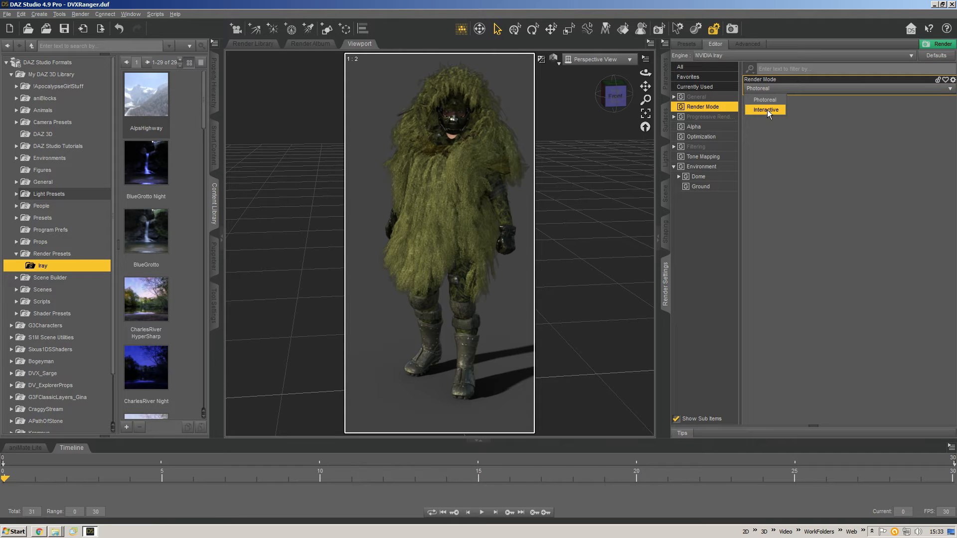
{"action": "left_click", "coordinate": [787, 26]}
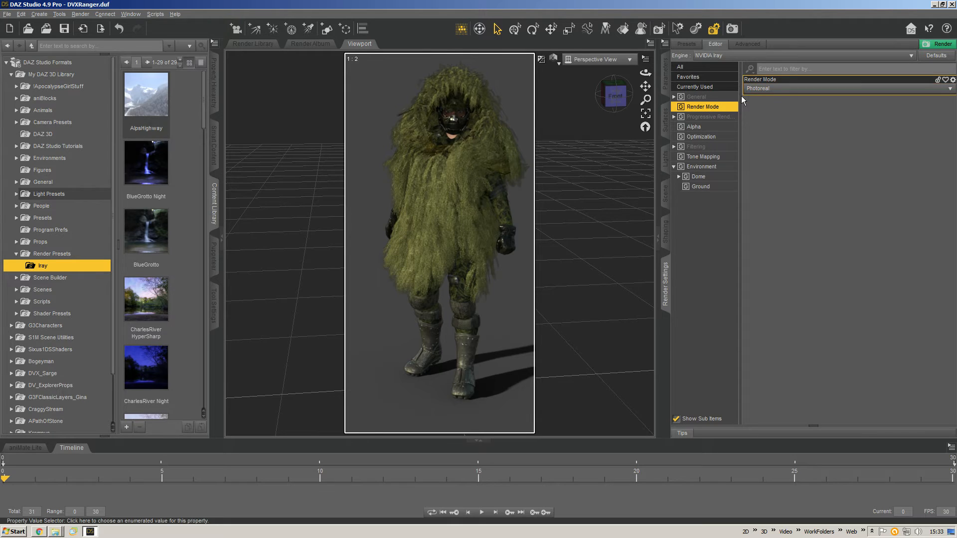
- In the Progressive Rendering settings, disable Rendering Quality and set Max Time to 90 seconds
{"action": "left_click", "coordinate": [695, 117]}
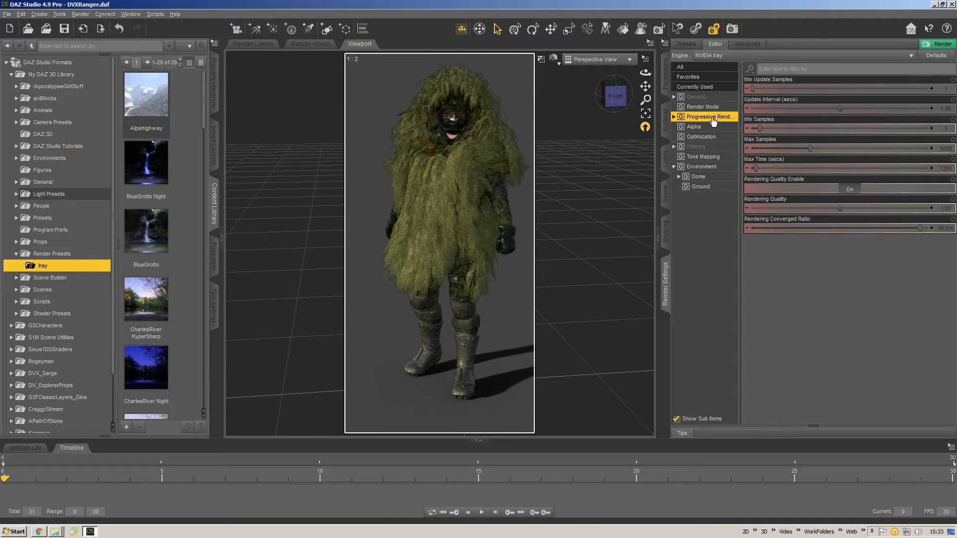
{"action": "left_click", "coordinate": [674, 118]}
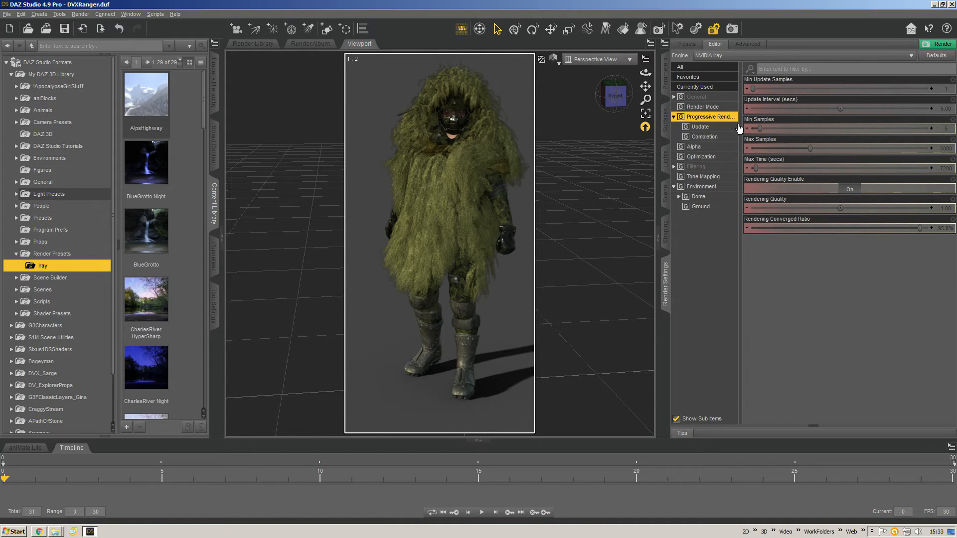
{"action": "left_click", "coordinate": [674, 118]}
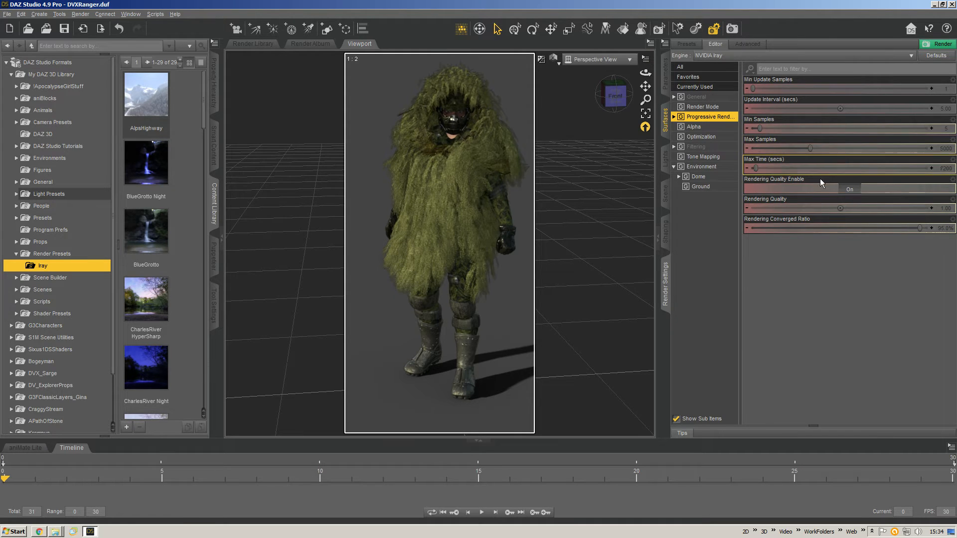
{"action": "left_click", "coordinate": [851, 190]}
{"action": "left_click", "coordinate": [944, 168]}
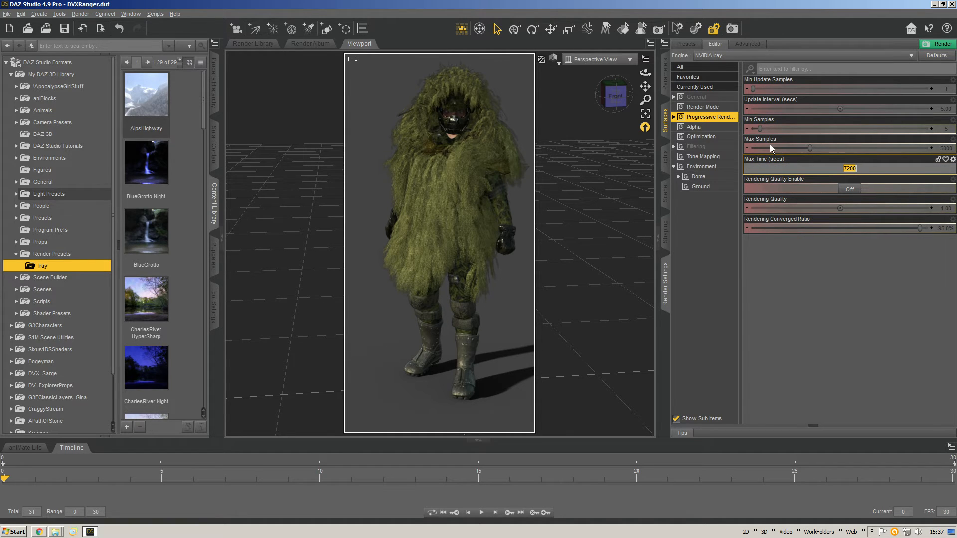
{"action": "type", "text": "90"}
{"action": "key", "text": "Return"}
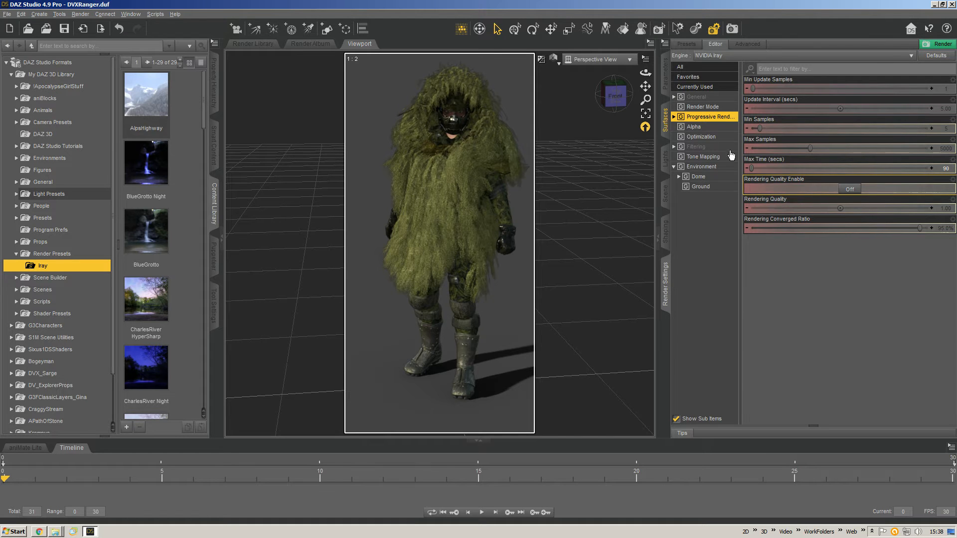
- Raise the progressive rendering limits to 100 Min Samples and 15000 Max Samples
{"action": "left_click", "coordinate": [708, 96]}
{"action": "left_click", "coordinate": [707, 117]}
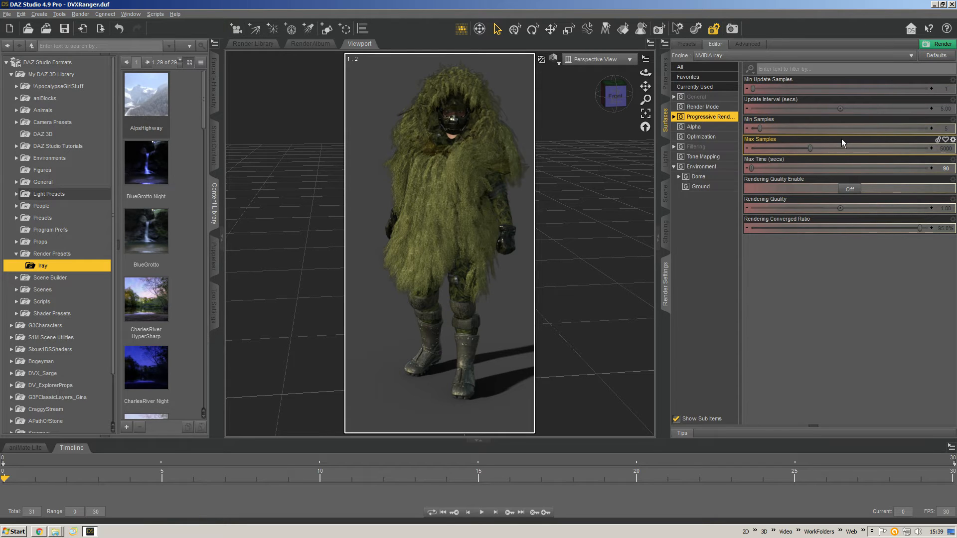
{"action": "left_click", "coordinate": [821, 147]}
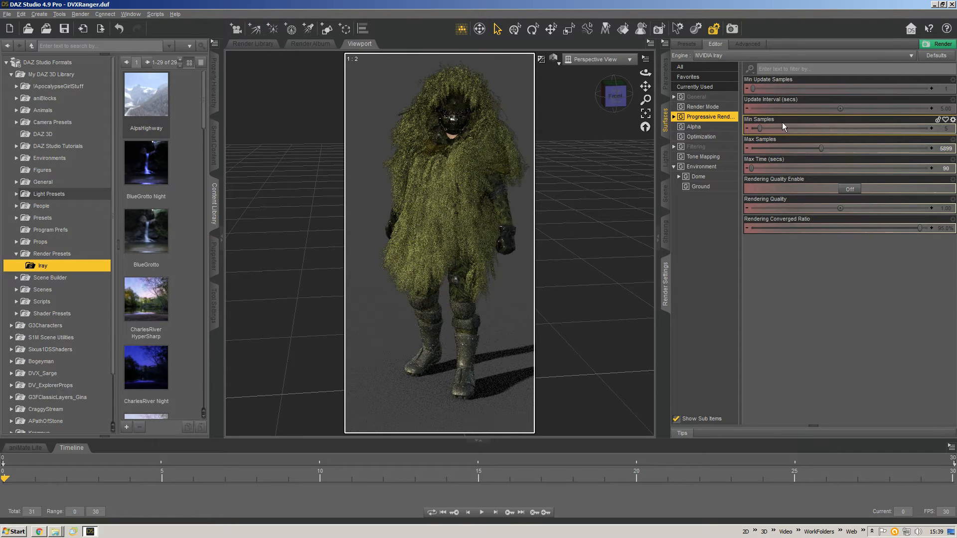
{"action": "left_click_drag", "start_coordinate": [759, 127], "coordinate": [929, 127]}
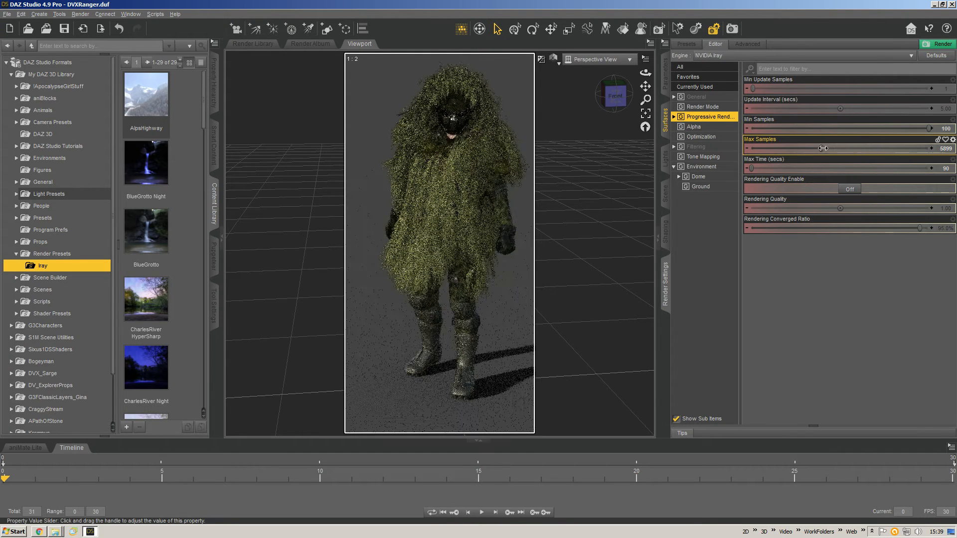
{"action": "left_click_drag", "start_coordinate": [836, 148], "coordinate": [951, 141]}
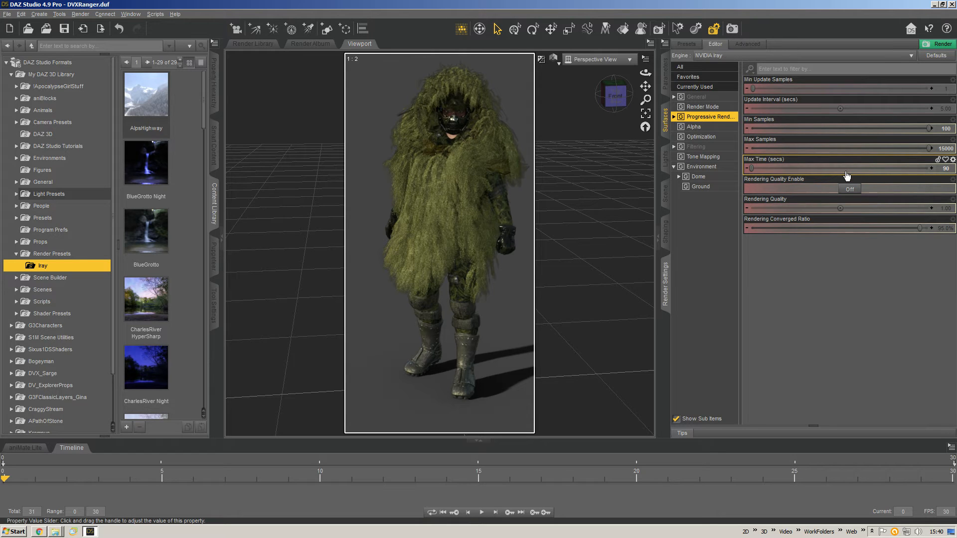
{"action": "mouse_move", "coordinate": [846, 176]}
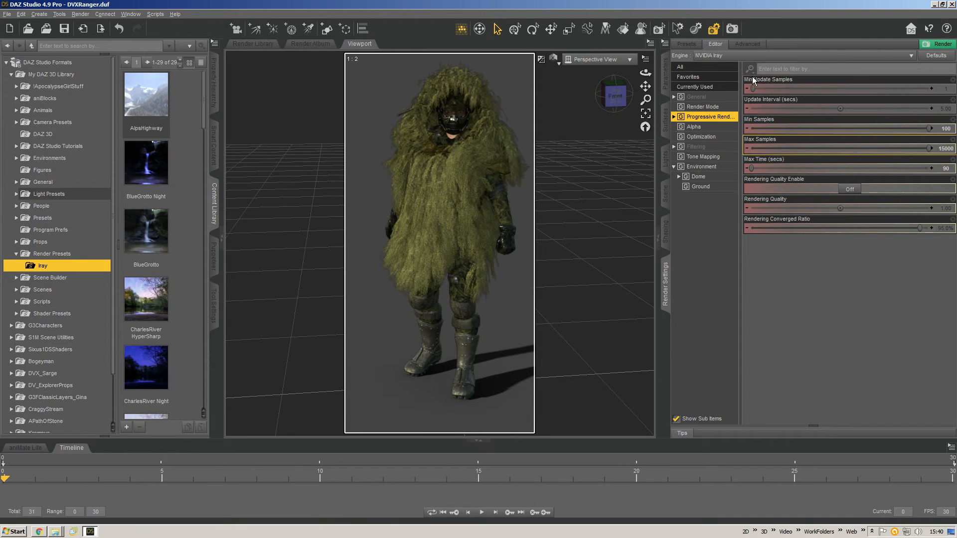
- Review the Alpha, Optimization and Filtering render settings, expanding the Filtering subcategories
{"action": "left_click", "coordinate": [695, 127]}
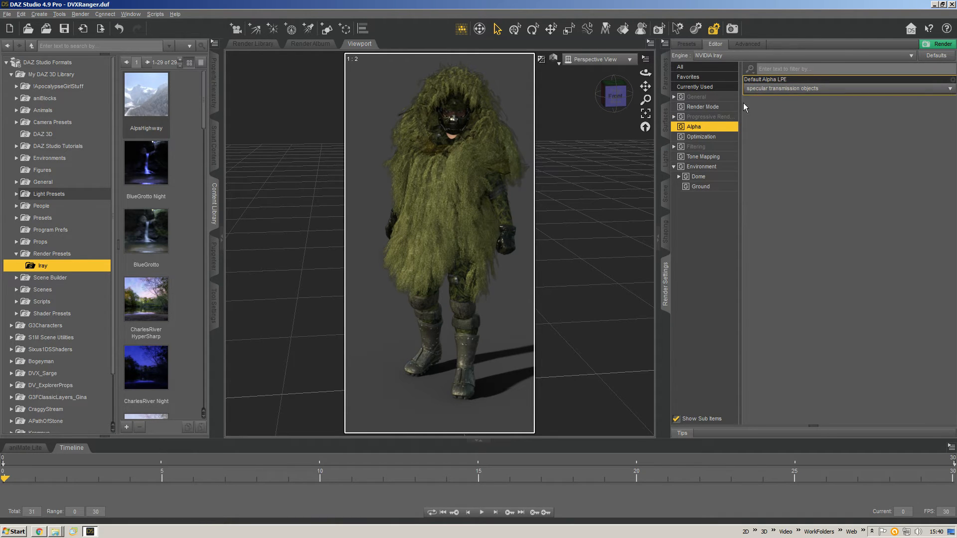
{"action": "left_click", "coordinate": [700, 137]}
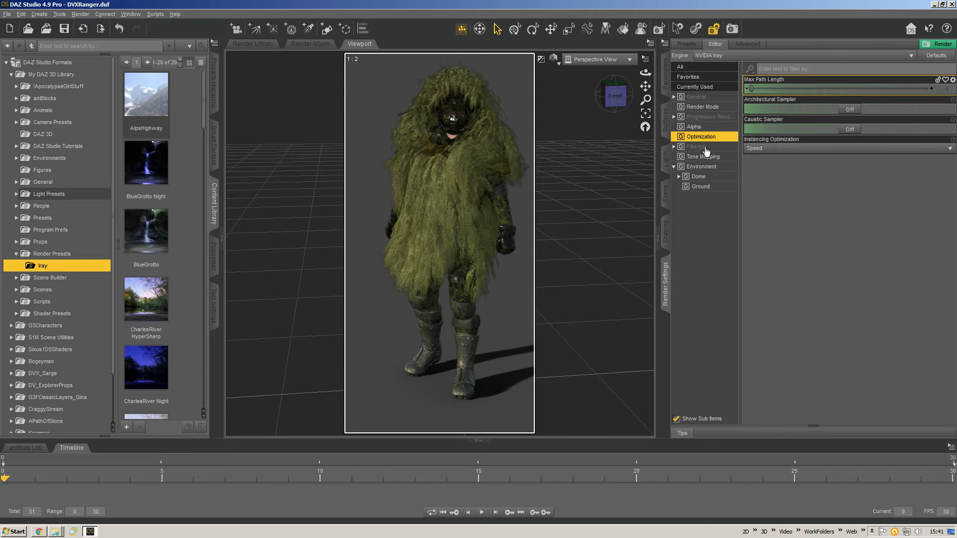
{"action": "left_click", "coordinate": [675, 147]}
{"action": "left_click", "coordinate": [674, 147]}
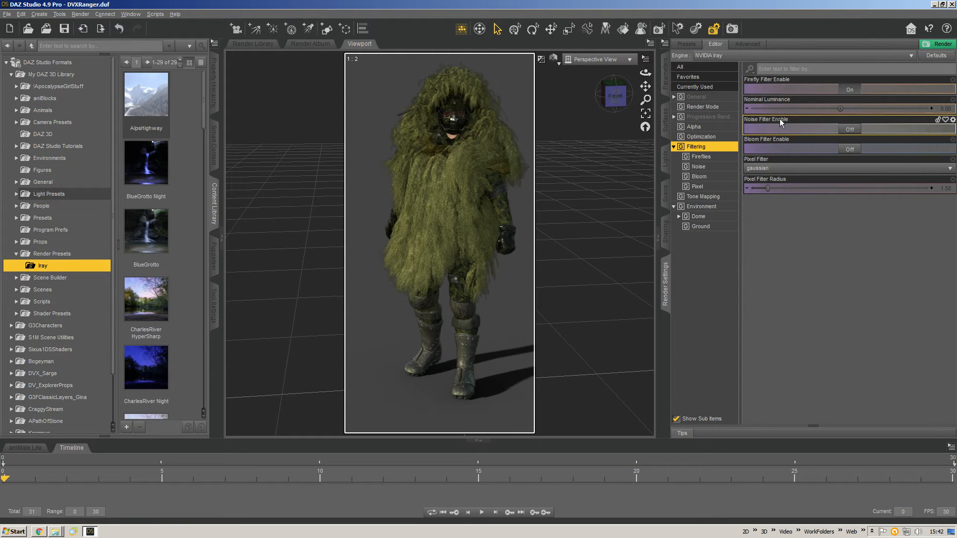
- Enable the noise filter, setting Noise Degrain Filtering to 2 and Noise Degrain Radius to 8
{"action": "left_click", "coordinate": [854, 129]}
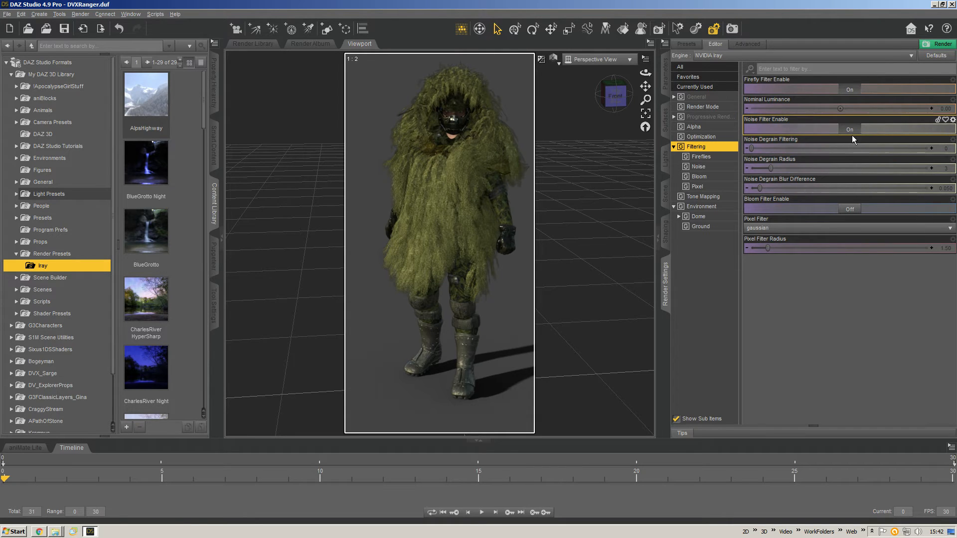
{"action": "left_click_drag", "start_coordinate": [752, 148], "coordinate": [811, 151]}
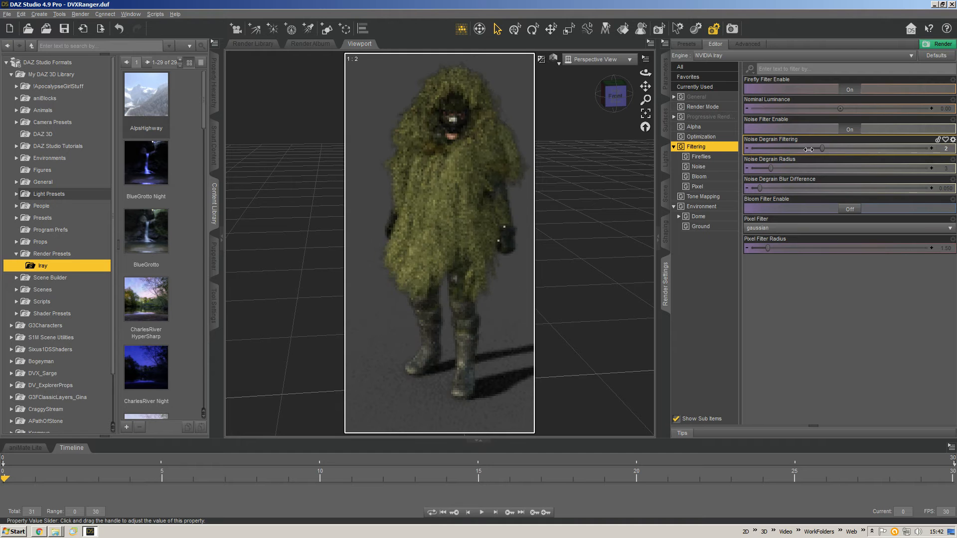
{"action": "left_click_drag", "start_coordinate": [771, 168], "coordinate": [803, 170]}
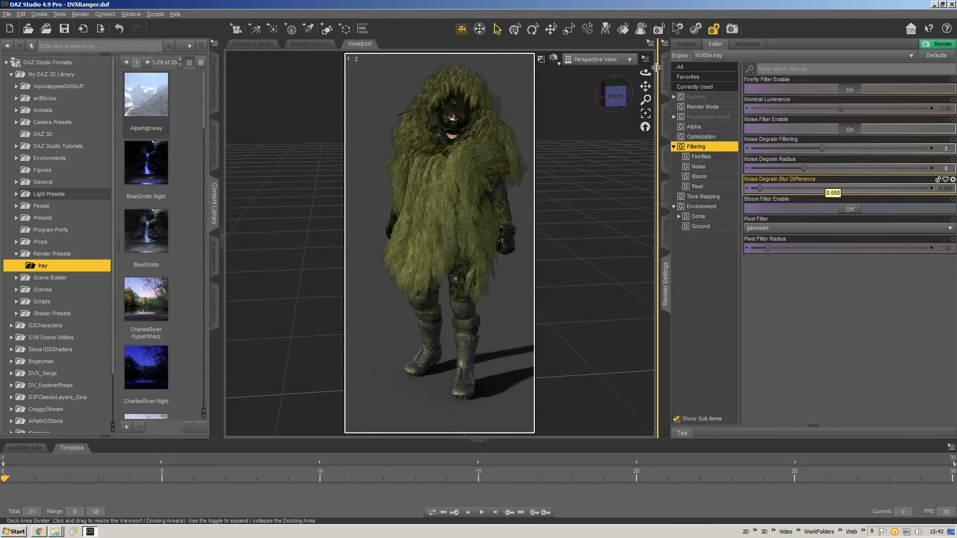
- Compare the Filtering subcategories Fireflies, Noise, Bloom and Pixel with the combined Filtering settings
{"action": "left_click", "coordinate": [707, 156]}
{"action": "left_click", "coordinate": [708, 149]}
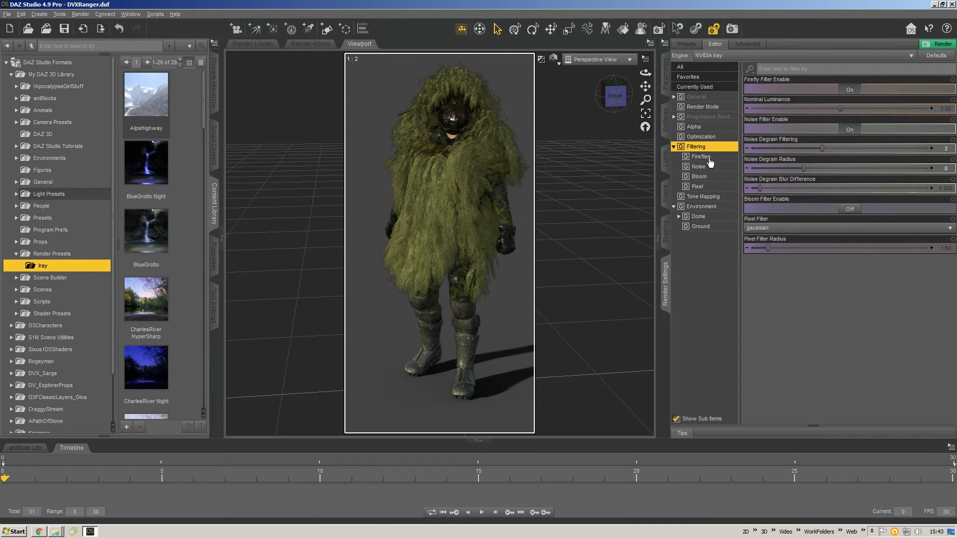
{"action": "left_click", "coordinate": [711, 159]}
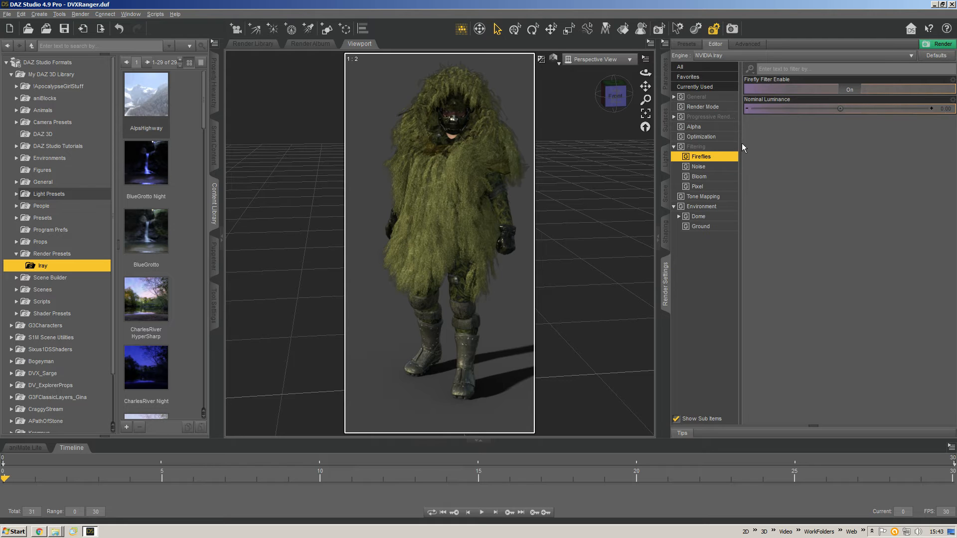
{"action": "left_click", "coordinate": [709, 167]}
{"action": "left_click", "coordinate": [709, 158]}
{"action": "left_click", "coordinate": [714, 167]}
{"action": "left_click", "coordinate": [714, 158]}
{"action": "left_click", "coordinate": [711, 149]}
{"action": "left_click", "coordinate": [709, 158]}
{"action": "left_click", "coordinate": [700, 148]}
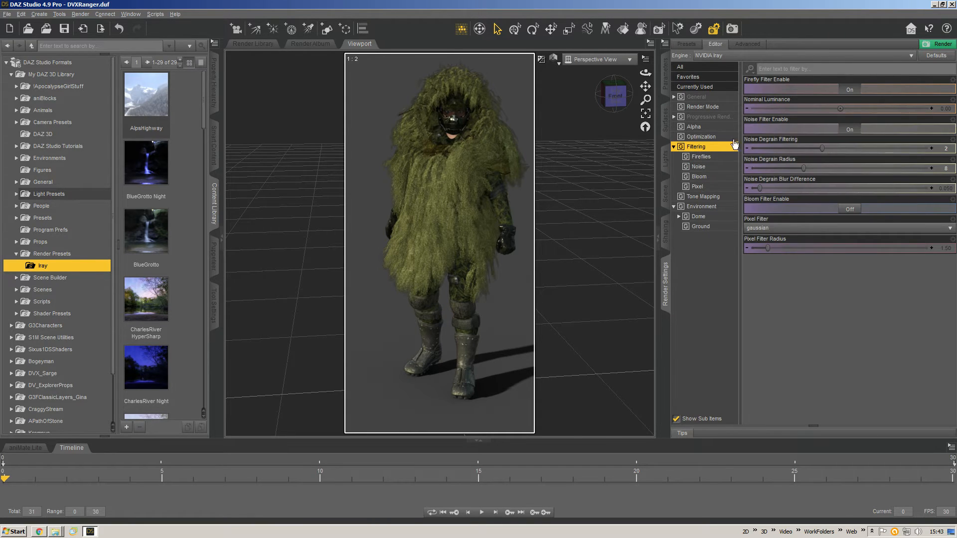
{"action": "left_click", "coordinate": [702, 157]}
{"action": "left_click", "coordinate": [699, 167]}
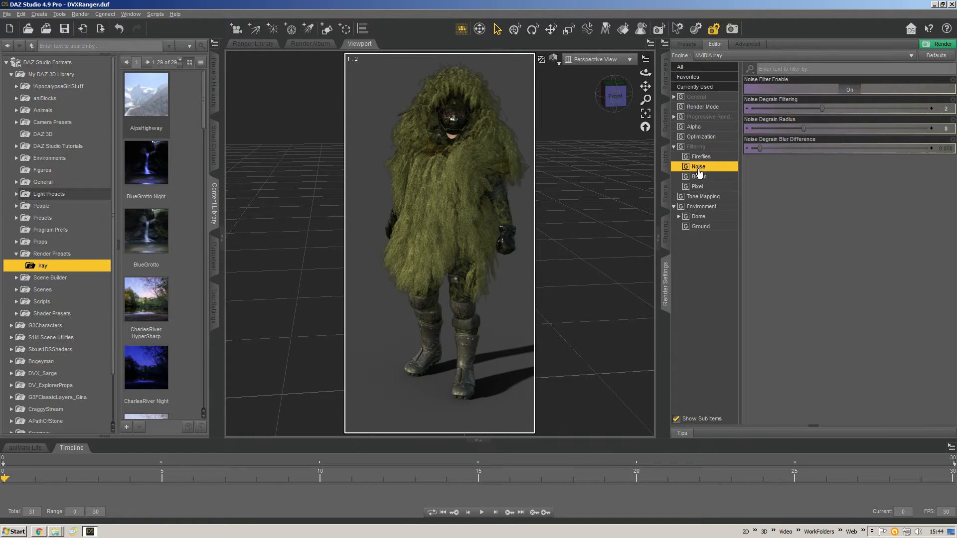
{"action": "left_click", "coordinate": [699, 177]}
{"action": "left_click", "coordinate": [697, 186]}
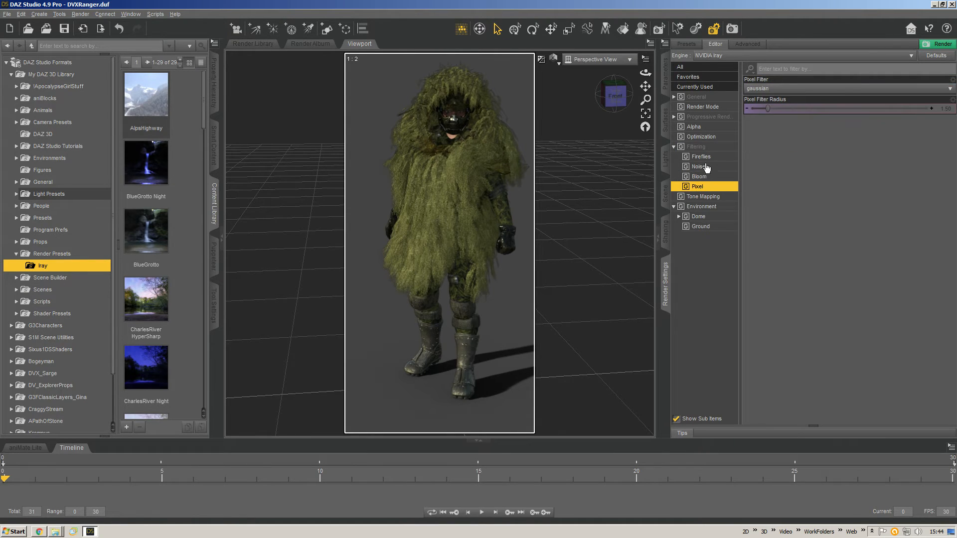
{"action": "left_click", "coordinate": [700, 156]}
{"action": "left_click", "coordinate": [700, 167]}
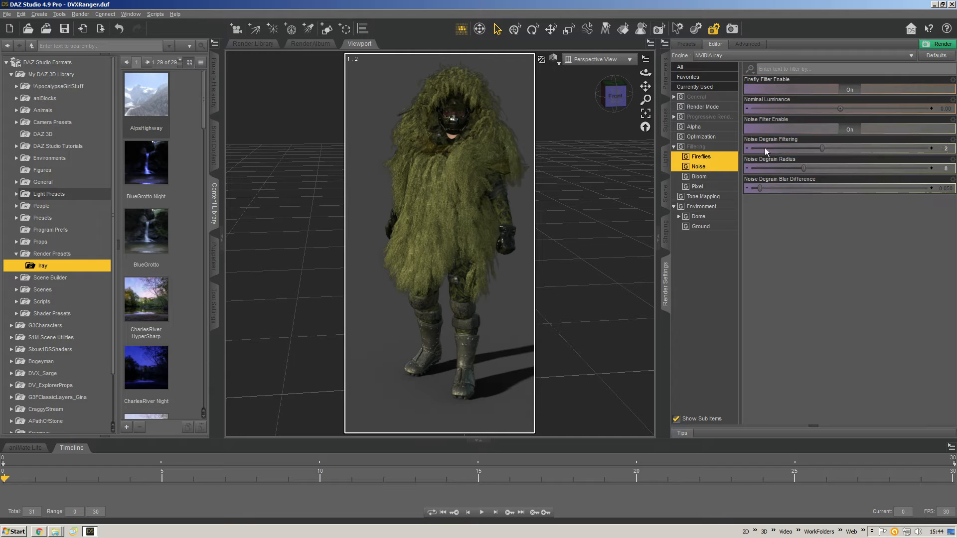
- Enable the bloom filter and try different Bloom Filter Radius values, ending at 0.020
{"action": "left_click", "coordinate": [728, 179]}
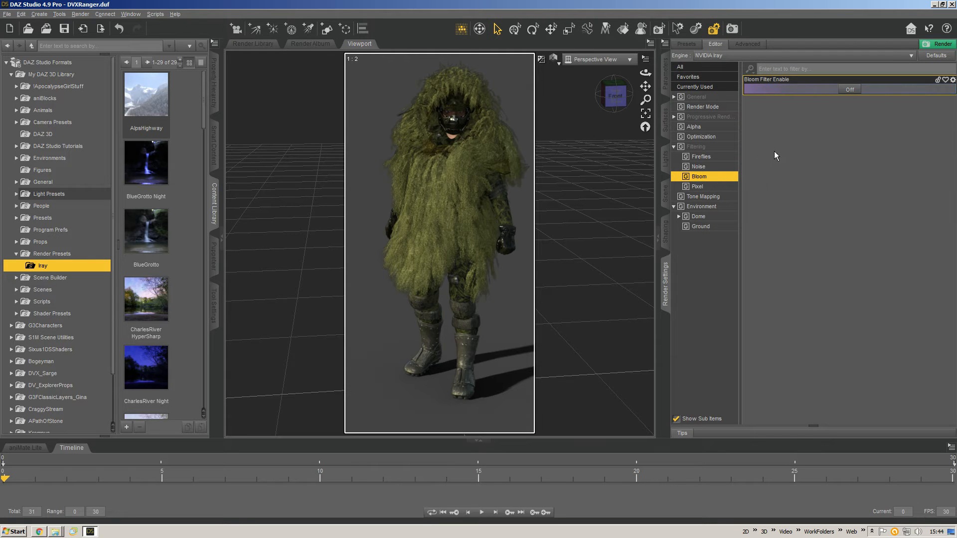
{"action": "left_click", "coordinate": [850, 90]}
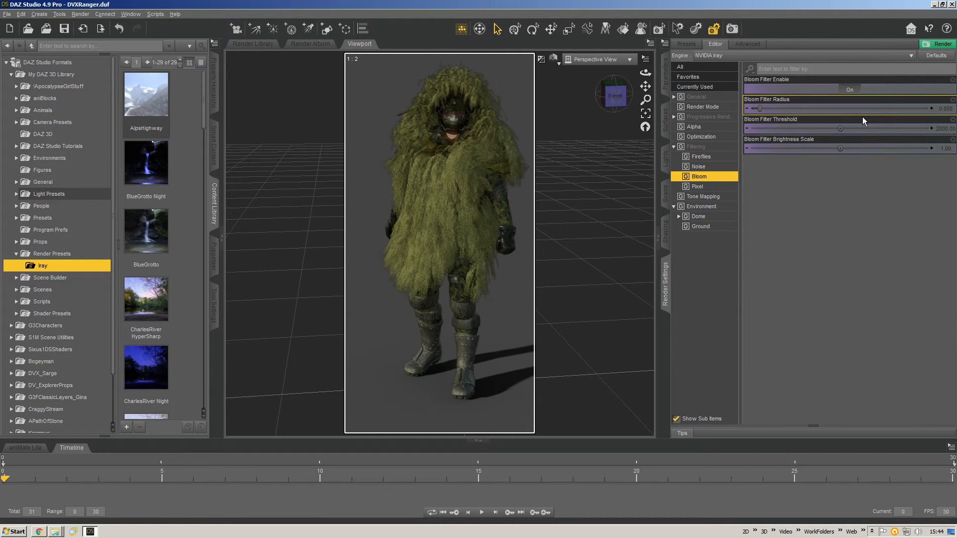
{"action": "left_click_drag", "start_coordinate": [760, 109], "coordinate": [753, 113]}
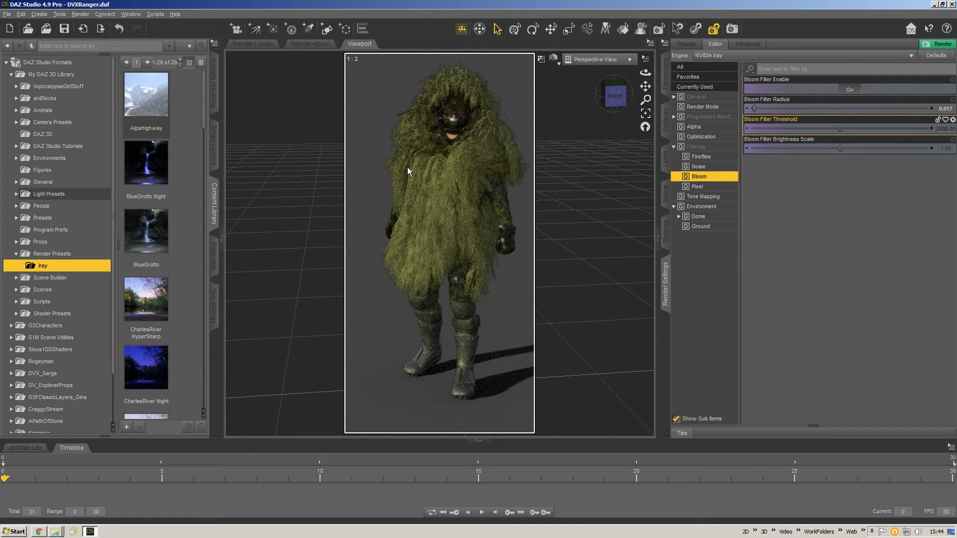
{"action": "left_click_drag", "start_coordinate": [754, 109], "coordinate": [773, 109]}
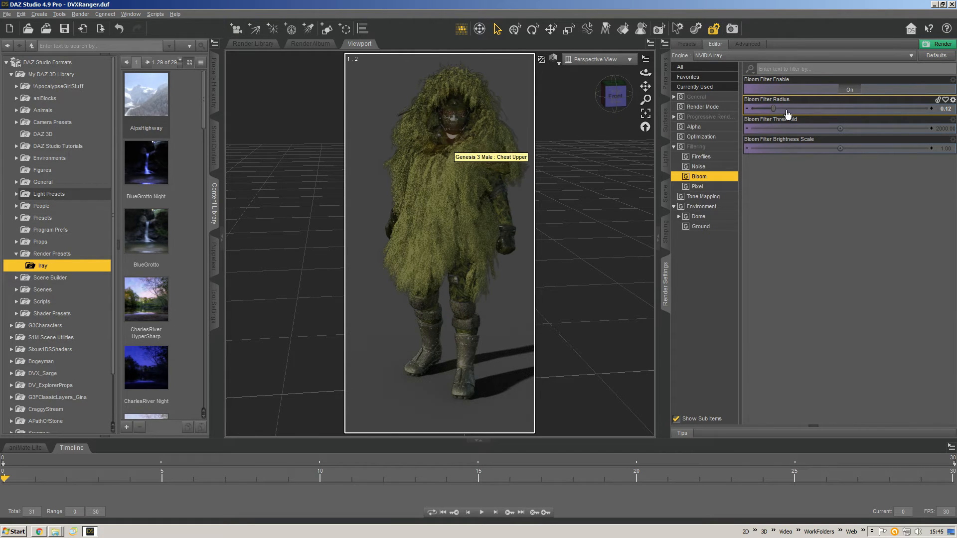
{"action": "left_click_drag", "start_coordinate": [772, 109], "coordinate": [758, 109]}
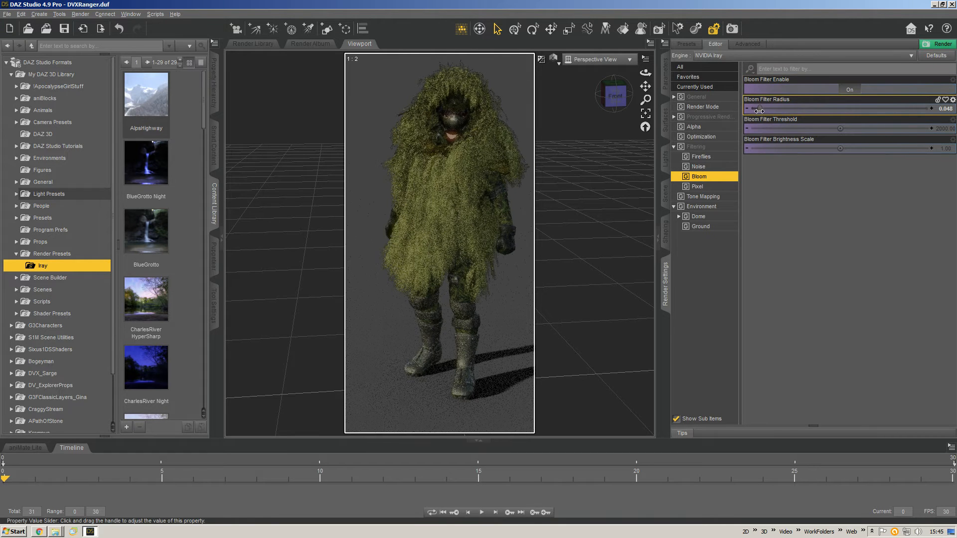
{"action": "left_click_drag", "start_coordinate": [759, 110], "coordinate": [754, 112]}
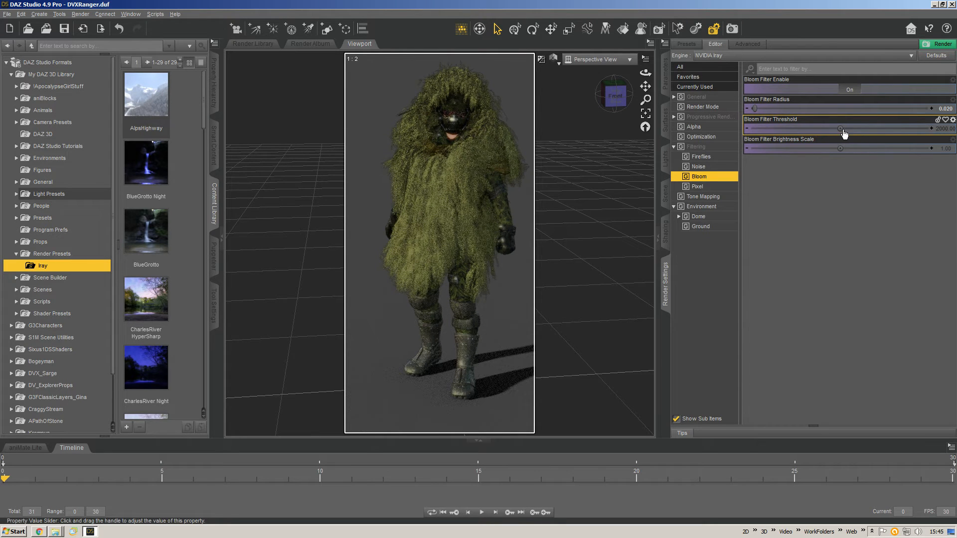
- Try higher Bloom Filter Threshold values, and turn the bloom filter off
{"action": "left_click_drag", "start_coordinate": [839, 128], "coordinate": [868, 128]}
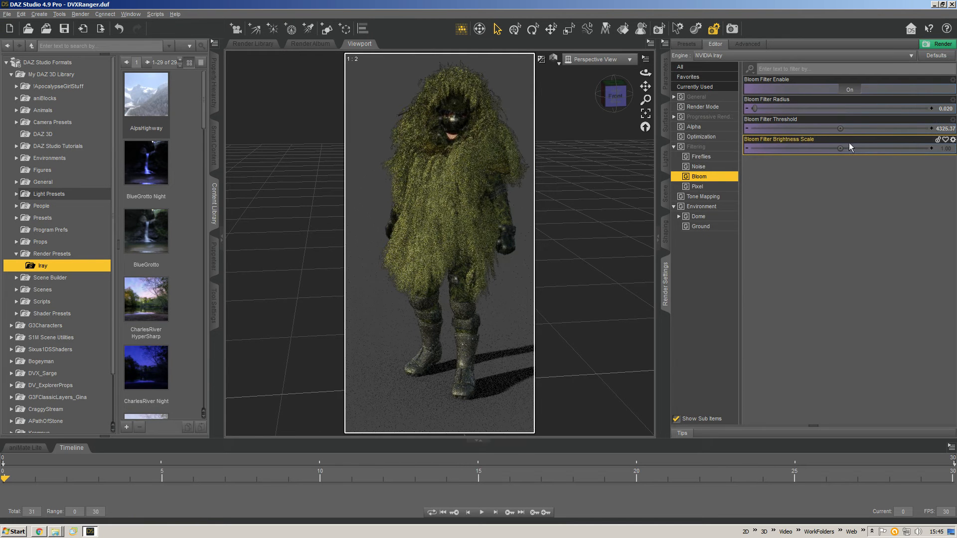
{"action": "left_click_drag", "start_coordinate": [841, 129], "coordinate": [922, 129]}
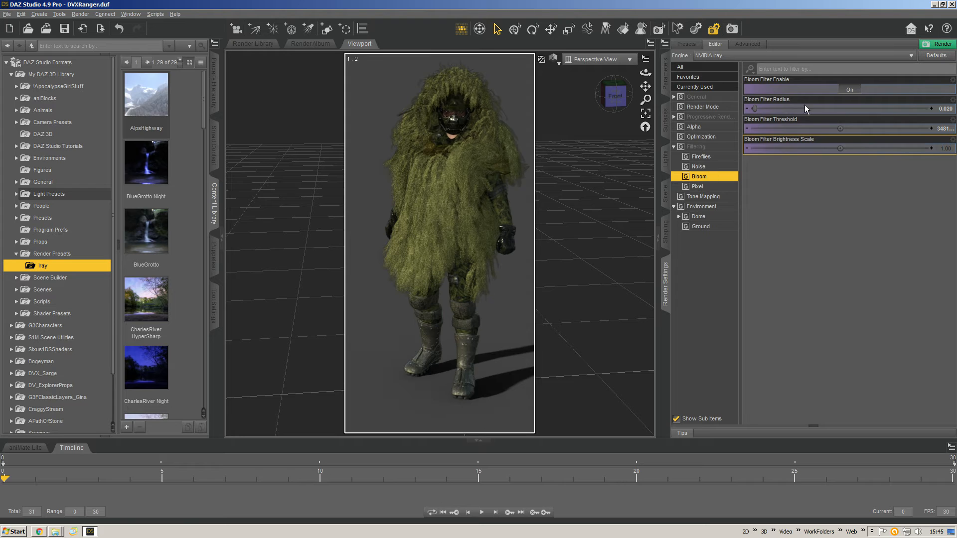
{"action": "left_click", "coordinate": [847, 91]}
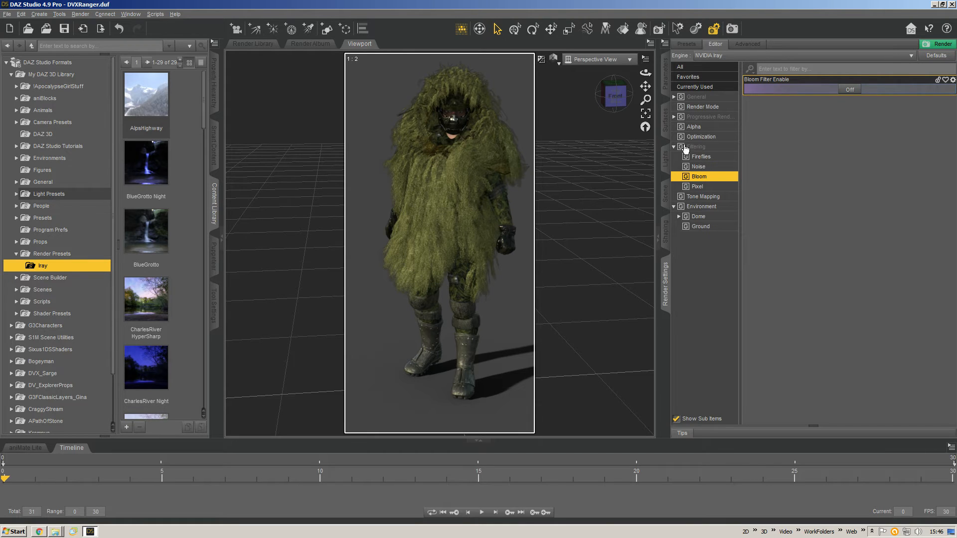
- Review the Pixel filter options and the Tone Mapping settings
{"action": "left_click", "coordinate": [709, 188]}
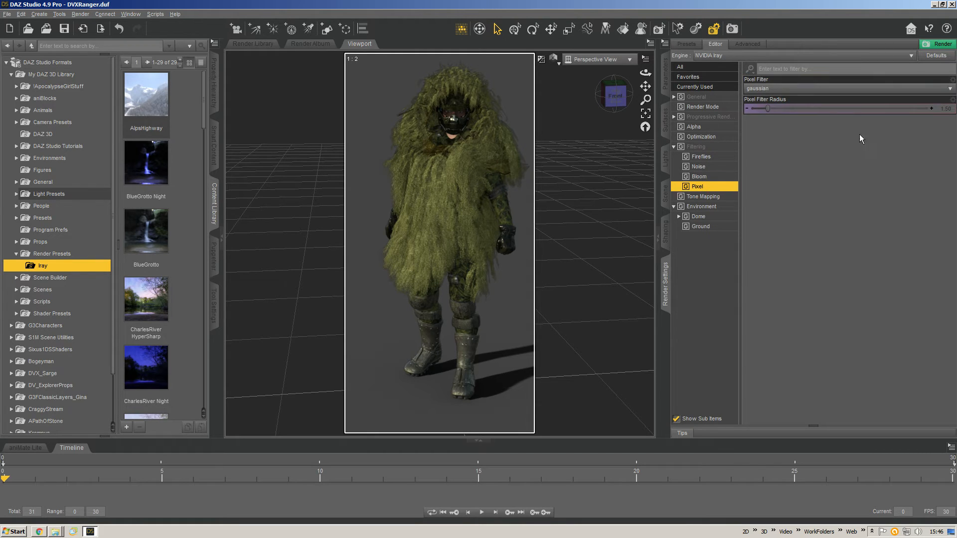
{"action": "left_click", "coordinate": [696, 146]}
{"action": "left_click", "coordinate": [707, 197]}
{"action": "left_click", "coordinate": [707, 187]}
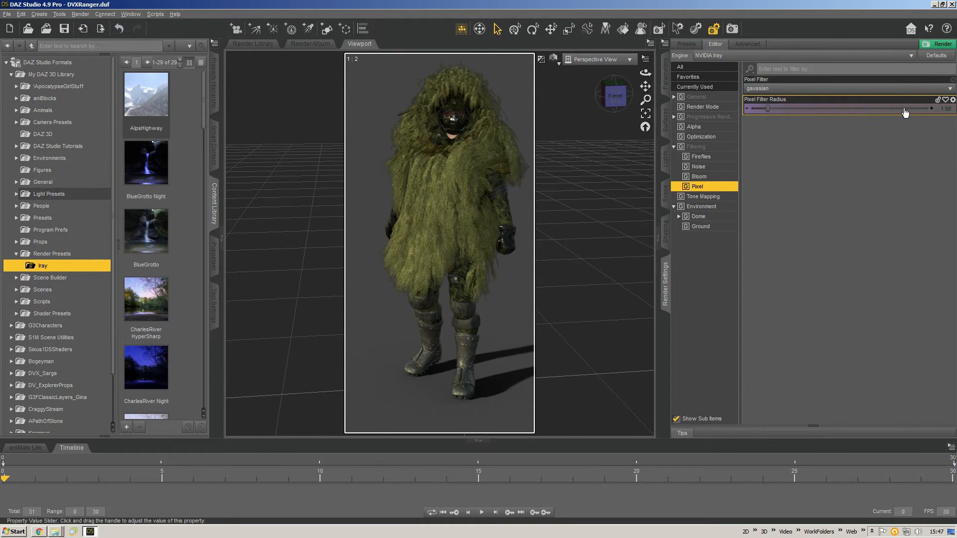
{"action": "mouse_move", "coordinate": [905, 112]}
{"action": "left_click", "coordinate": [703, 196]}
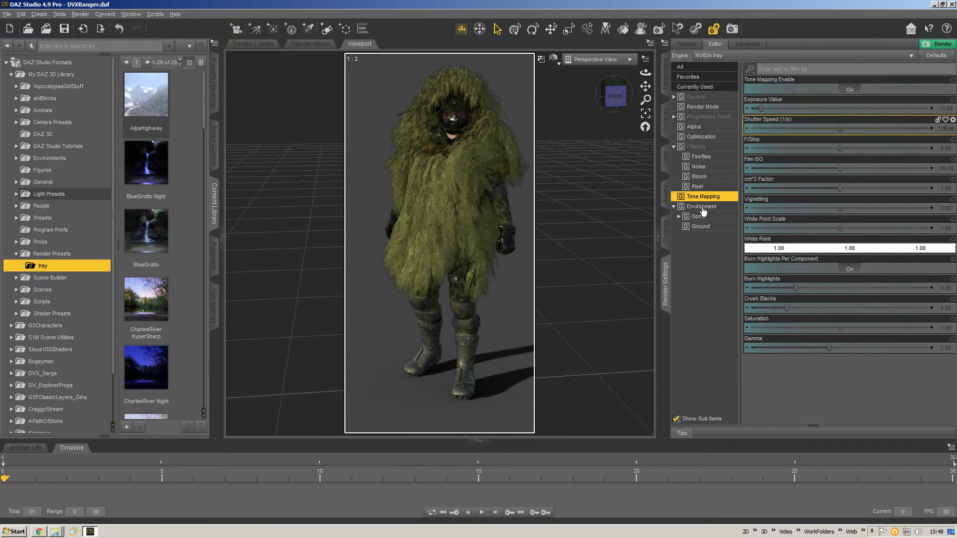
- Examine the Environment render settings, expanding the Dome and Sun-Sky subcategories
{"action": "left_click", "coordinate": [687, 208]}
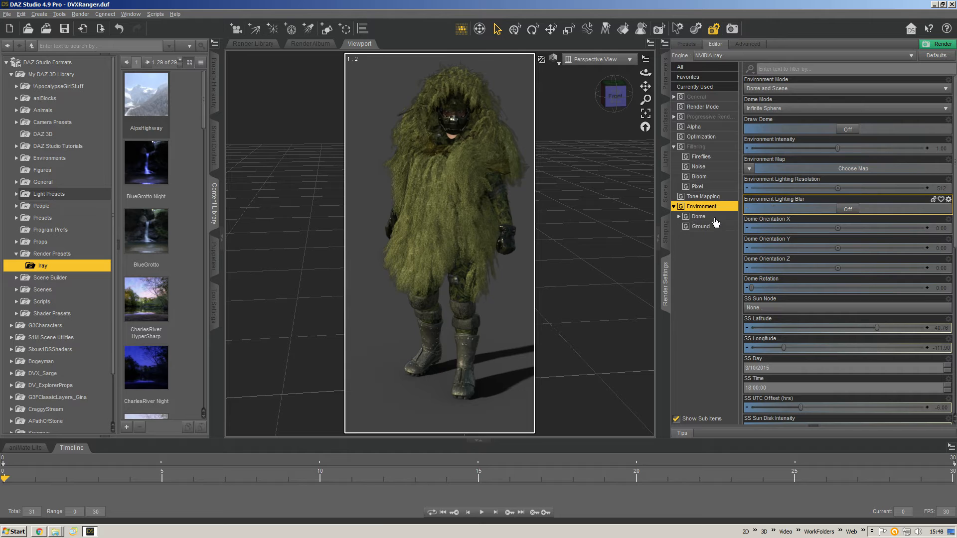
{"action": "double_click", "coordinate": [698, 217]}
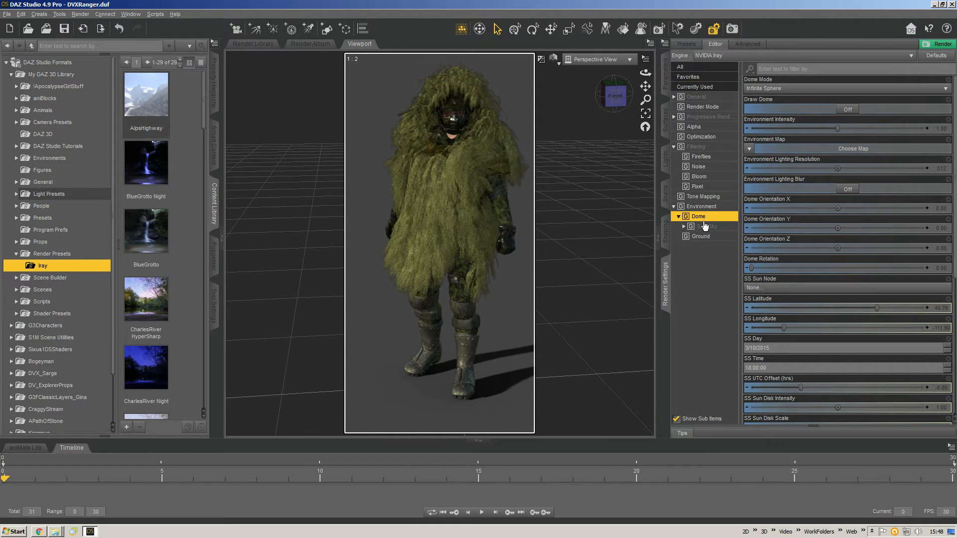
{"action": "left_click_drag", "start_coordinate": [613, 99], "coordinate": [790, 241]}
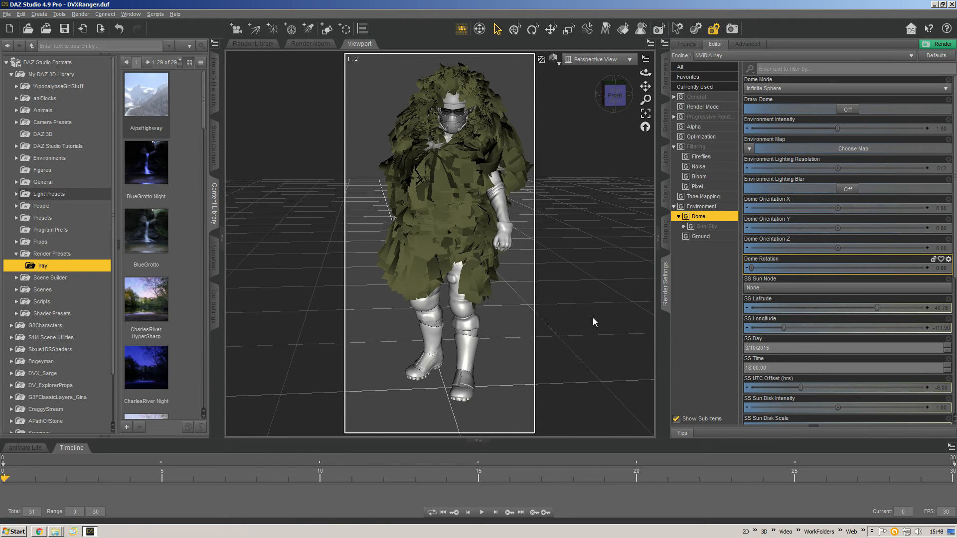
{"action": "left_click", "coordinate": [706, 226]}
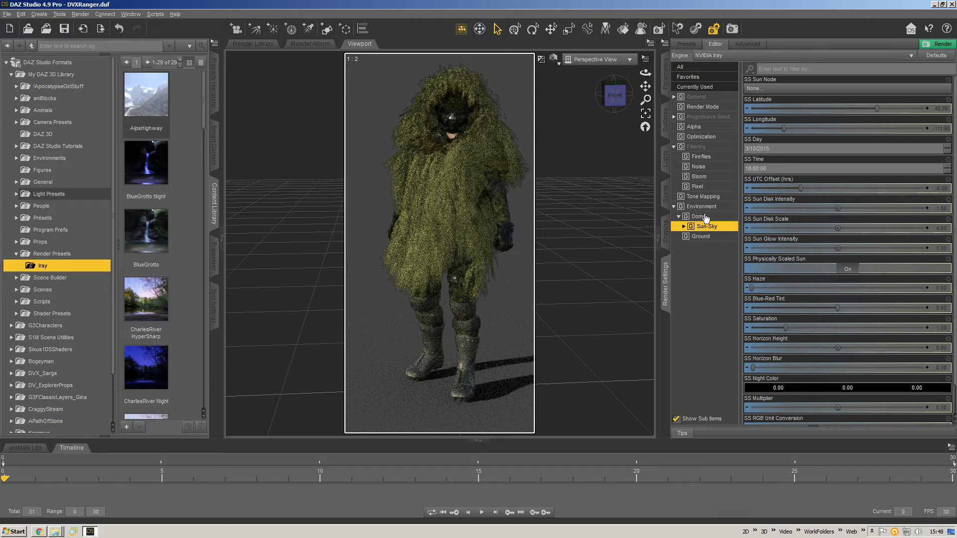
{"action": "left_click", "coordinate": [701, 206]}
{"action": "left_click", "coordinate": [684, 226]}
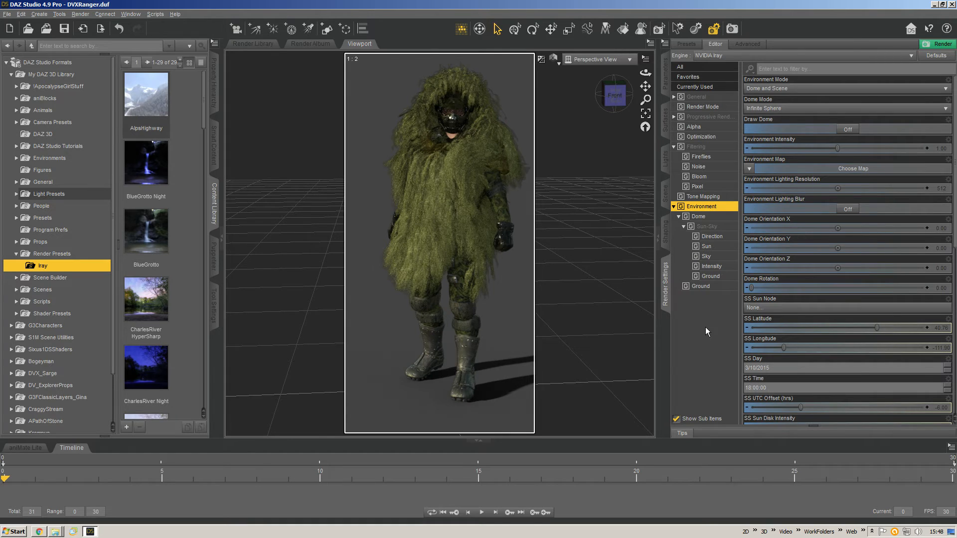
- Set the Environment Mode to Sun-Sky Only
{"action": "left_click", "coordinate": [817, 89]}
{"action": "left_click", "coordinate": [837, 169]}
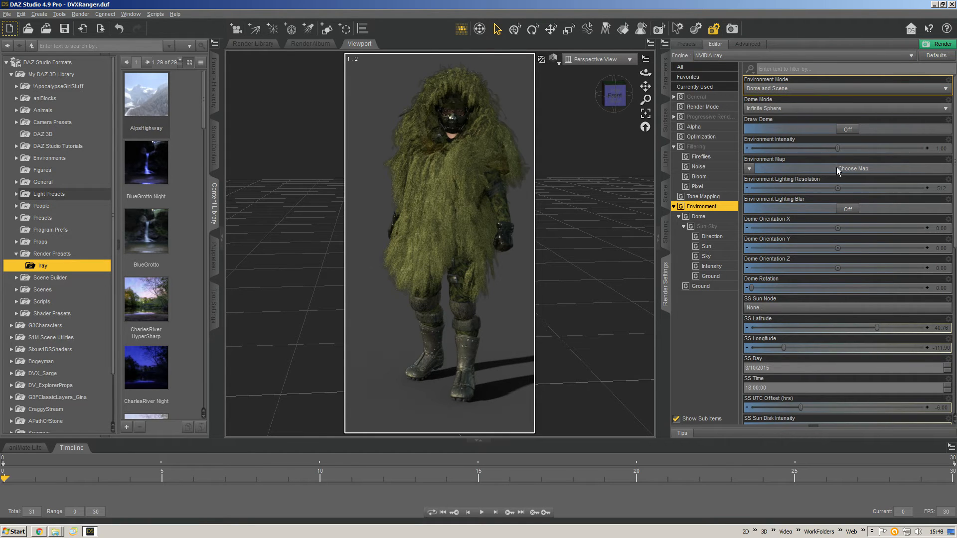
{"action": "left_click", "coordinate": [792, 90]}
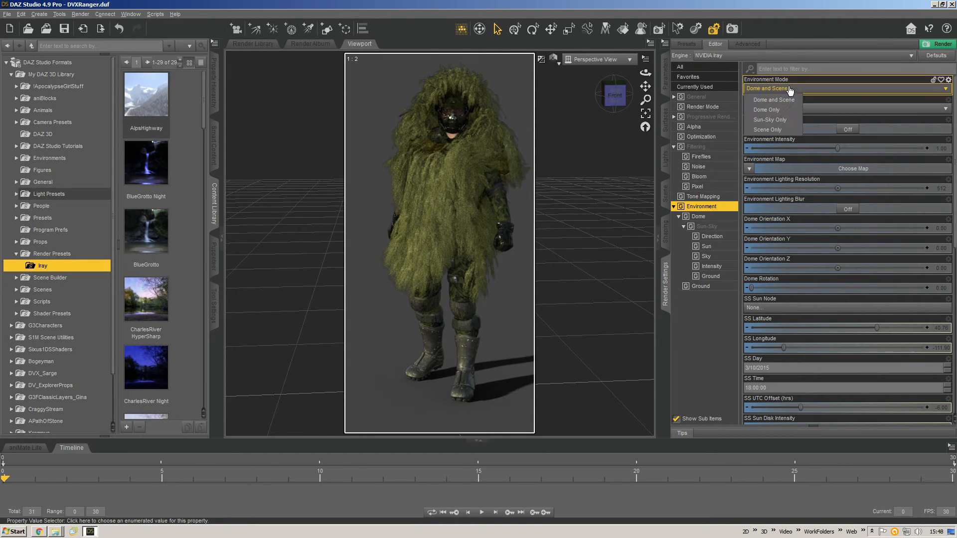
{"action": "left_click", "coordinate": [835, 27]}
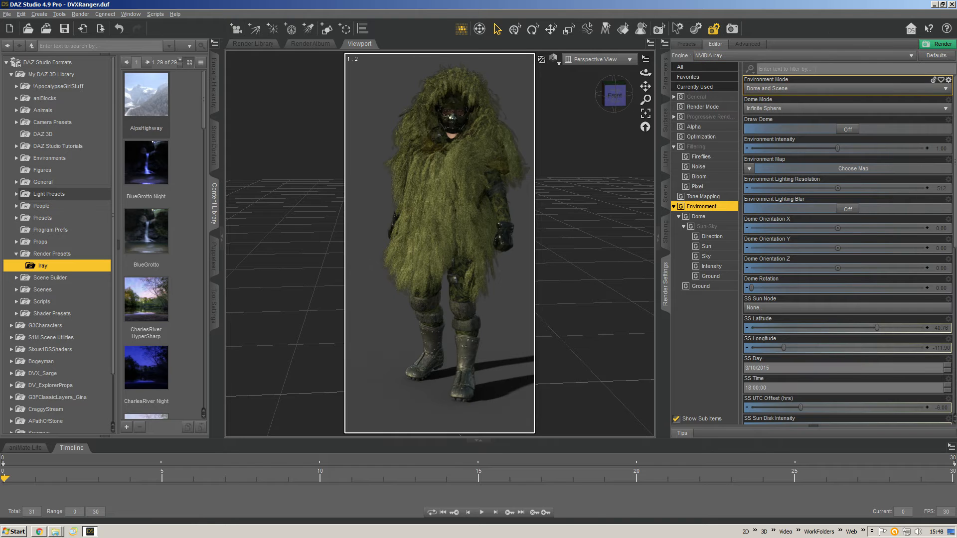
{"action": "left_click", "coordinate": [789, 89]}
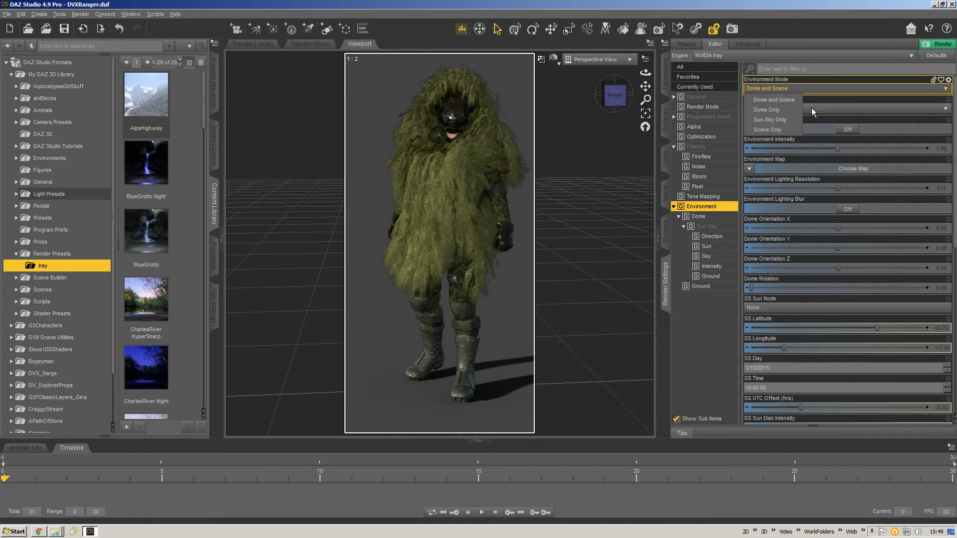
{"action": "left_click", "coordinate": [775, 120]}
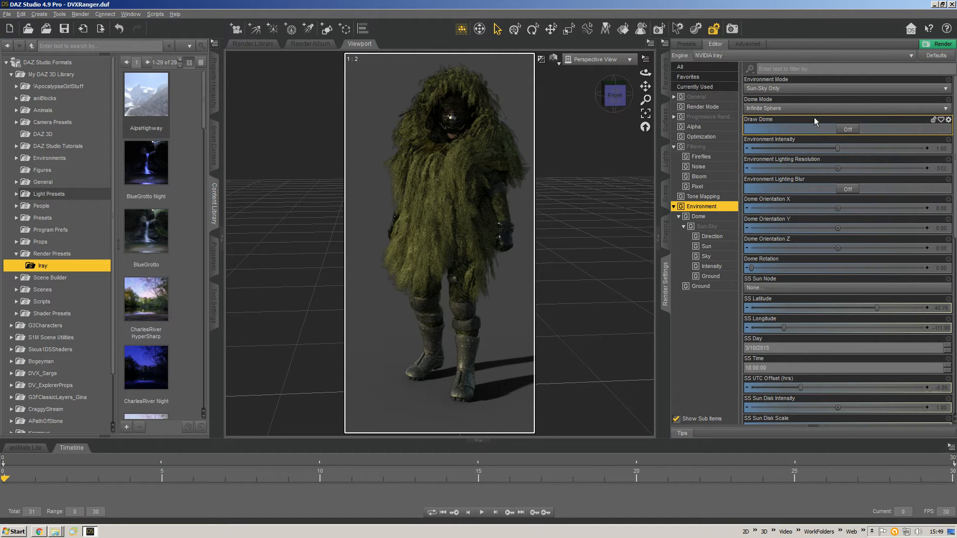
- Turn on Draw Dome, keeping Sun-Sky Only as the Environment Mode
{"action": "left_click", "coordinate": [773, 87]}
{"action": "left_click", "coordinate": [829, 120]}
{"action": "left_click", "coordinate": [847, 130]}
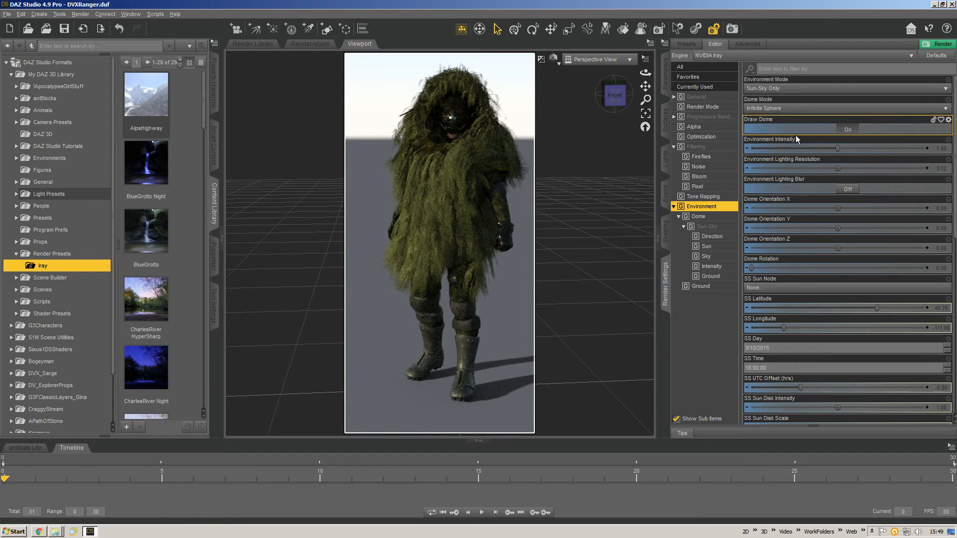
{"action": "left_click", "coordinate": [787, 90]}
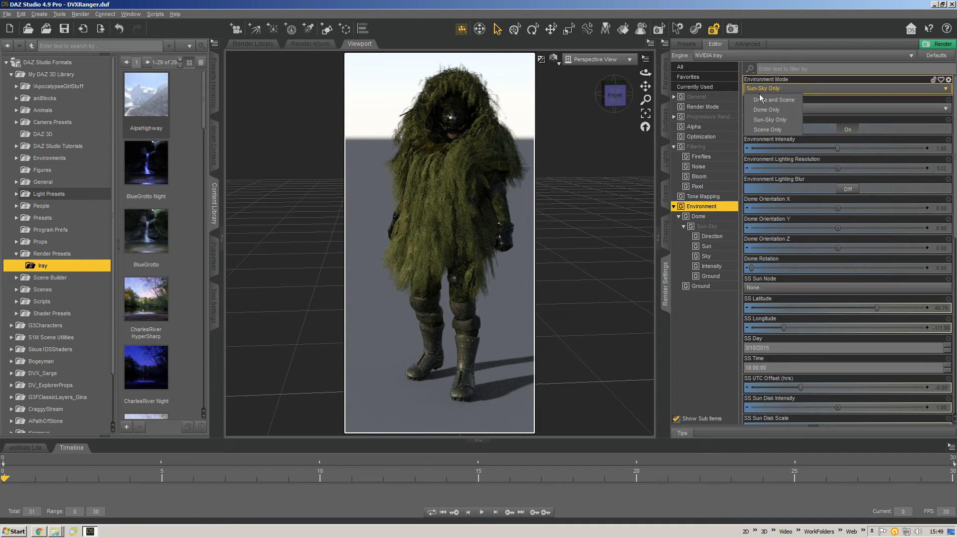
{"action": "left_click", "coordinate": [771, 121]}
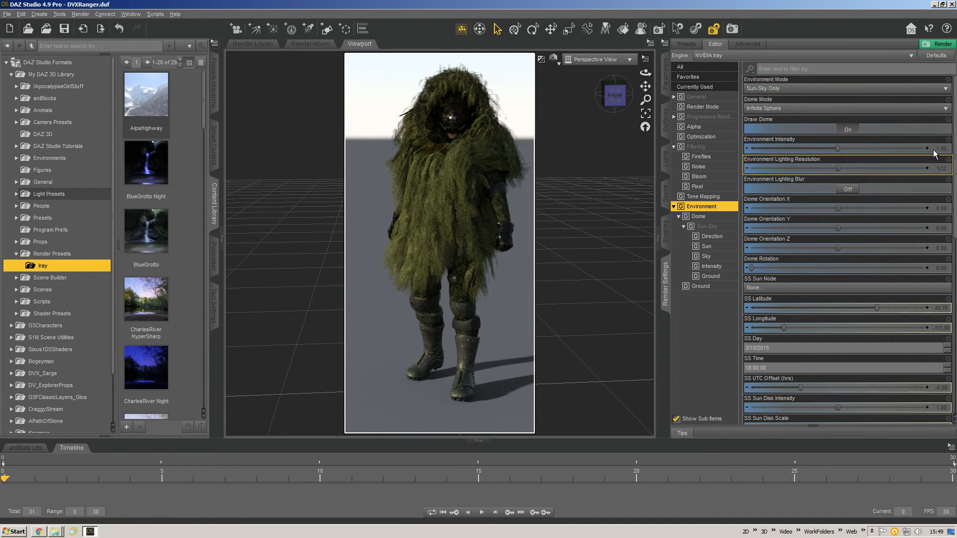
{"action": "scroll", "coordinate": [952, 118], "scroll_direction": "down", "scroll_amount": 5}
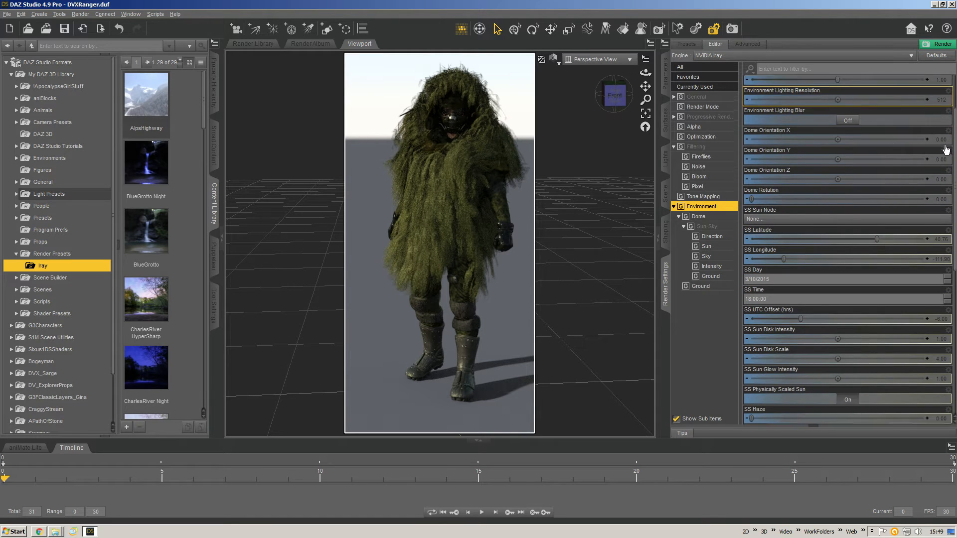
- Set the SS Day of the sun-sky environment to 11/24/2015
{"action": "scroll", "coordinate": [943, 159], "scroll_direction": "down", "scroll_amount": 3}
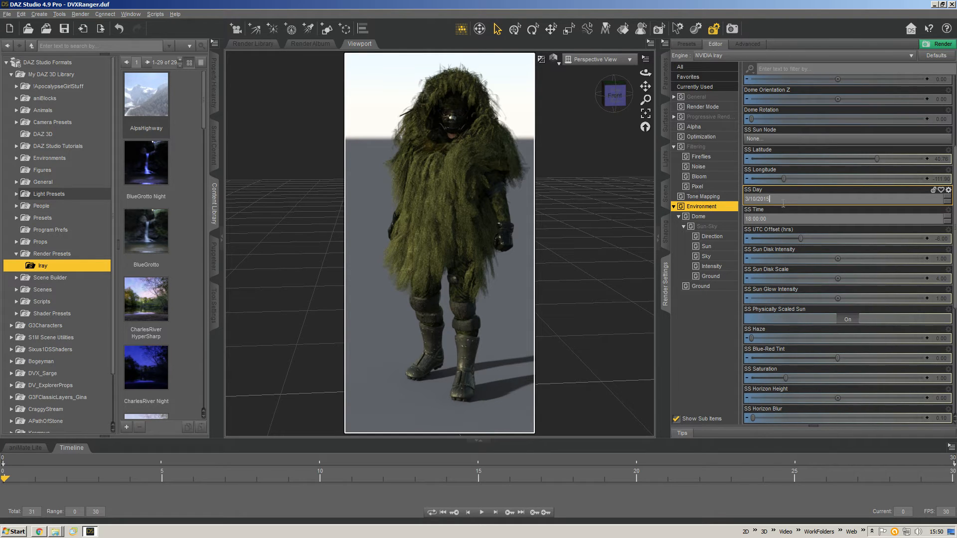
{"action": "left_click", "coordinate": [755, 199]}
{"action": "type", "text": "4"}
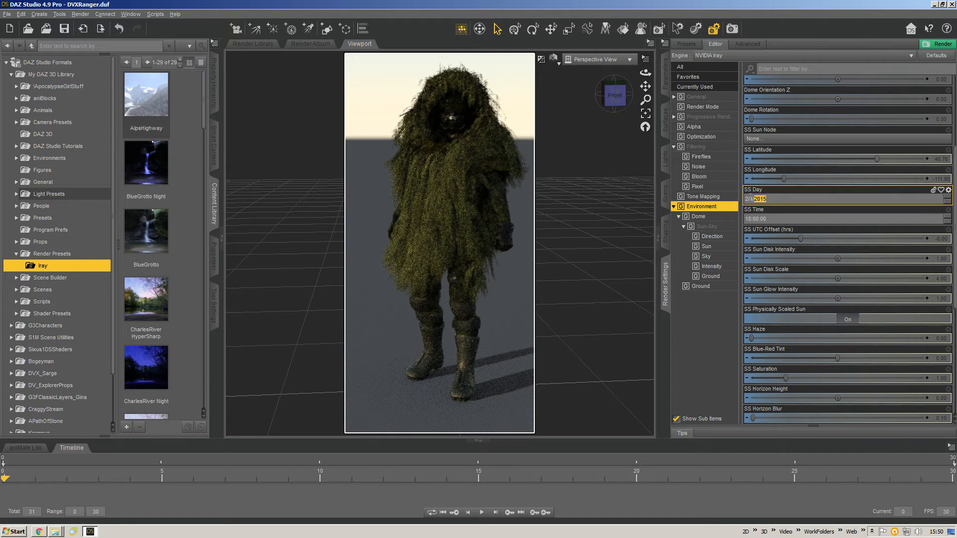
{"action": "left_click_drag", "start_coordinate": [749, 200], "coordinate": [742, 198]}
{"action": "type", "text": "11/"}
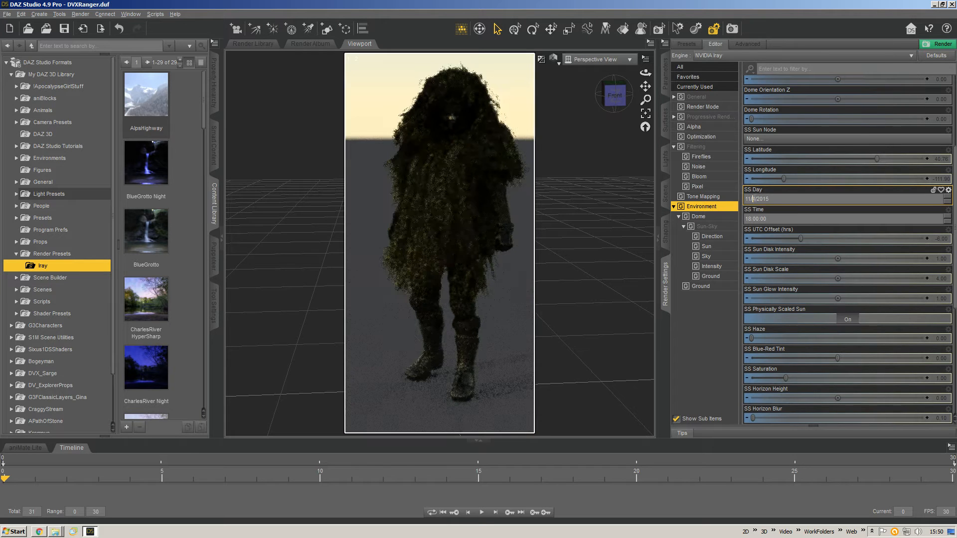
{"action": "type", "text": "24"}
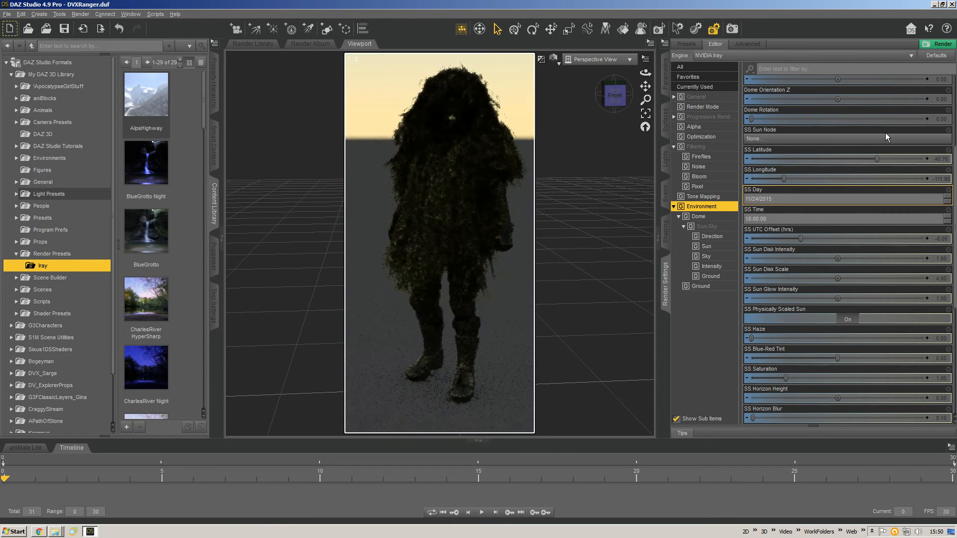
{"action": "scroll", "coordinate": [823, 88], "scroll_direction": "up", "scroll_amount": 1}
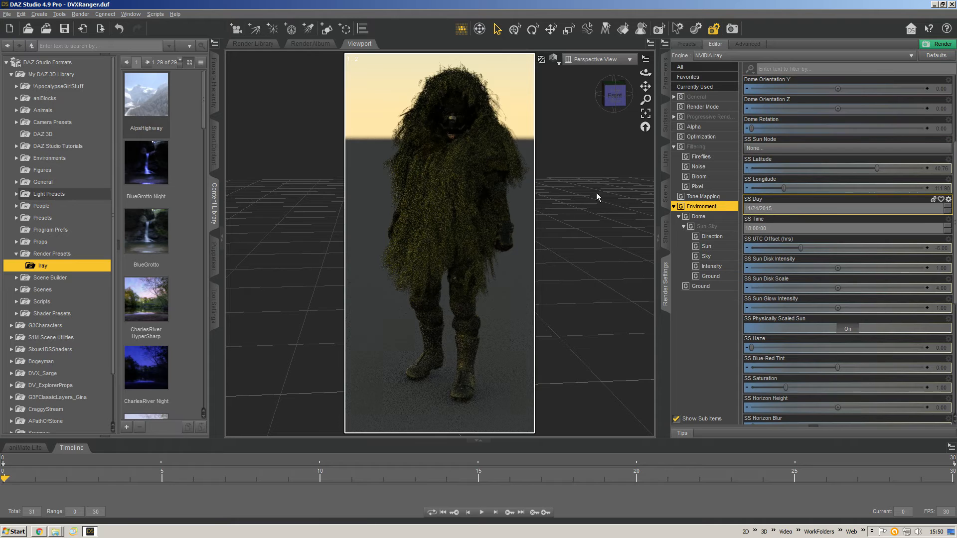
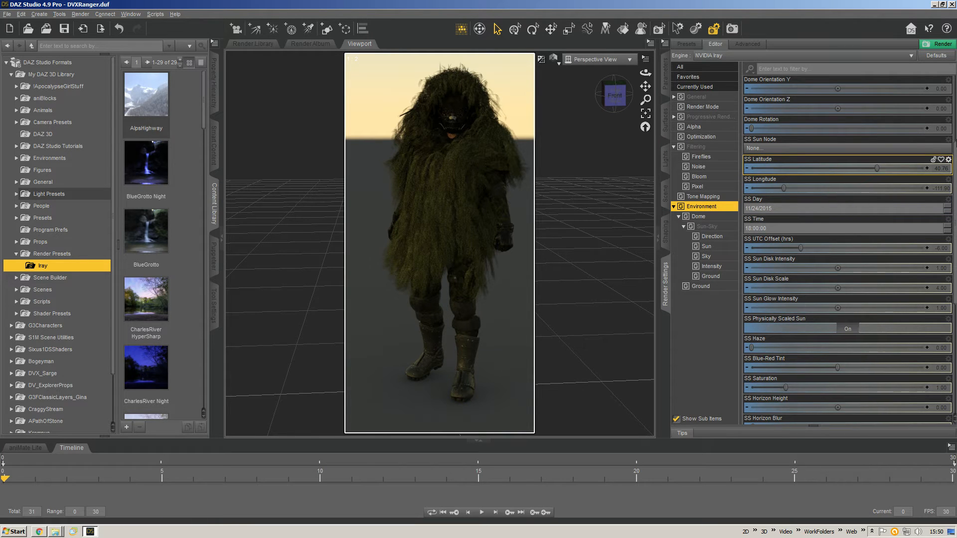
- Adjust the SS UTC Offset to about -4.88 hours
{"action": "left_click_drag", "start_coordinate": [954, 149], "coordinate": [955, 170]}
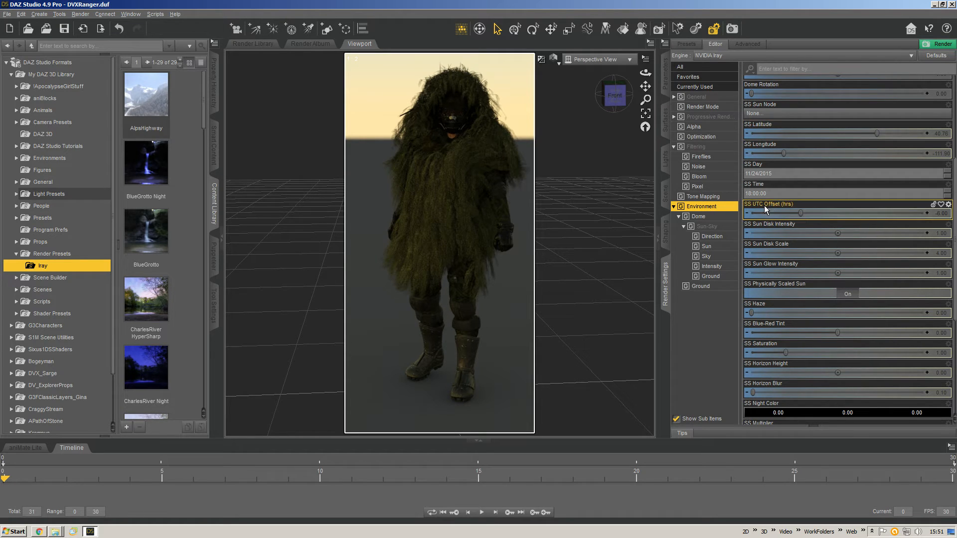
{"action": "left_click", "coordinate": [939, 214]}
{"action": "type", "text": "0"}
{"action": "key", "text": "Return"}
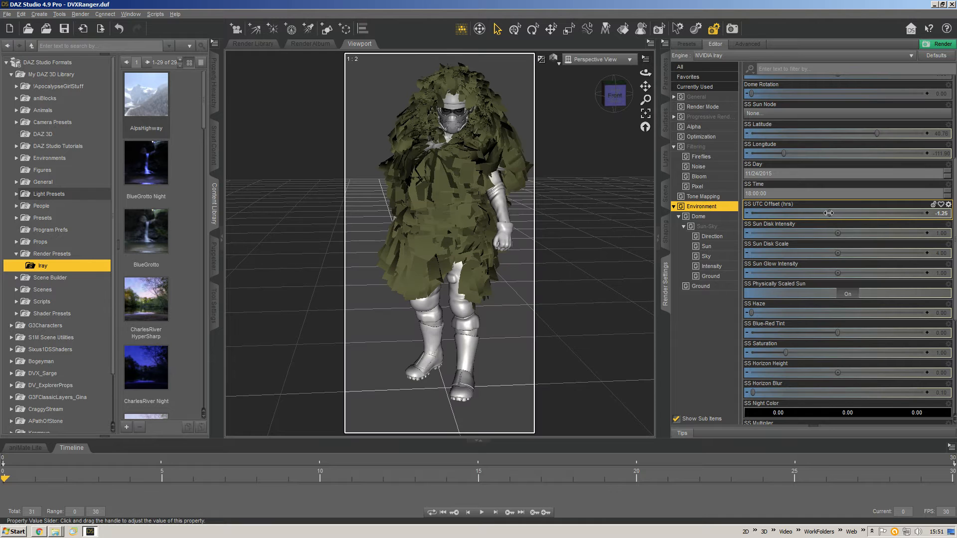
{"action": "mouse_move", "coordinate": [823, 213]}
{"action": "left_mouse_down"}
{"action": "mouse_move", "coordinate": [773, 214]}
{"action": "mouse_move", "coordinate": [808, 213]}
{"action": "left_mouse_up"}
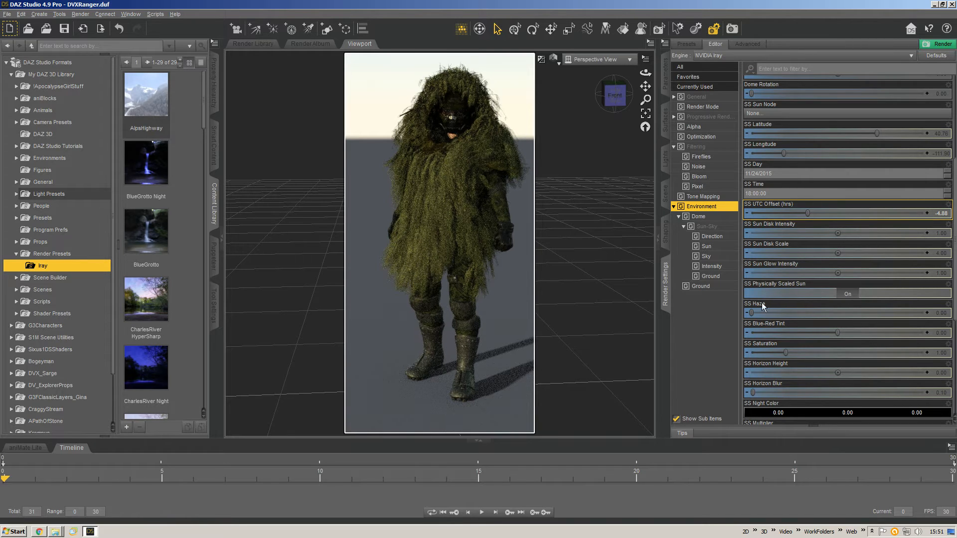
- Try an SS Haze of 15.00 together with an SS Blue-Red Tint of -0.60
{"action": "left_click_drag", "start_coordinate": [760, 304], "coordinate": [897, 309]}
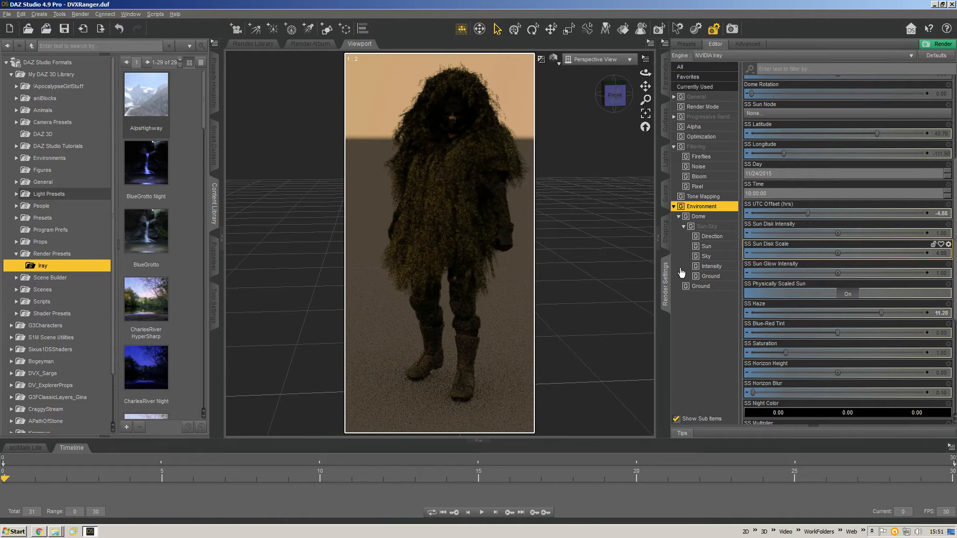
{"action": "left_click_drag", "start_coordinate": [880, 313], "coordinate": [925, 313]}
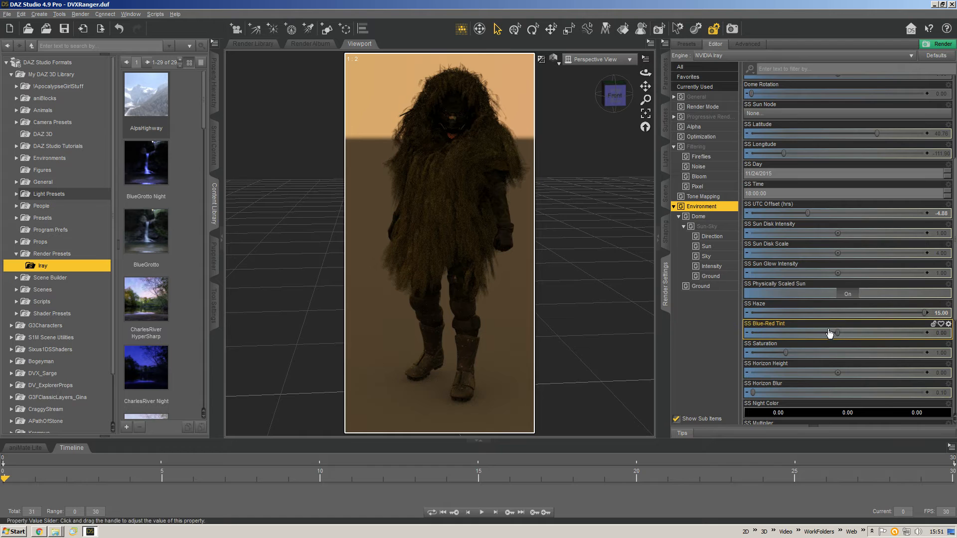
{"action": "left_click_drag", "start_coordinate": [836, 333], "coordinate": [793, 330]}
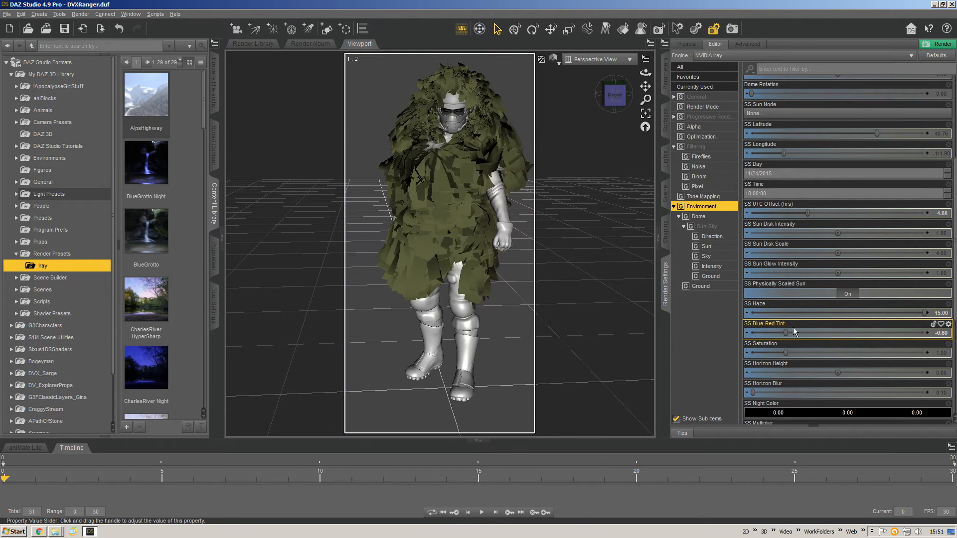
- Try a sun-sky look with SS Haze about 12.23, SS Blue-Red Tint about -0.21 and SS Saturation about 1.04
{"action": "left_click_drag", "start_coordinate": [924, 312], "coordinate": [756, 313]}
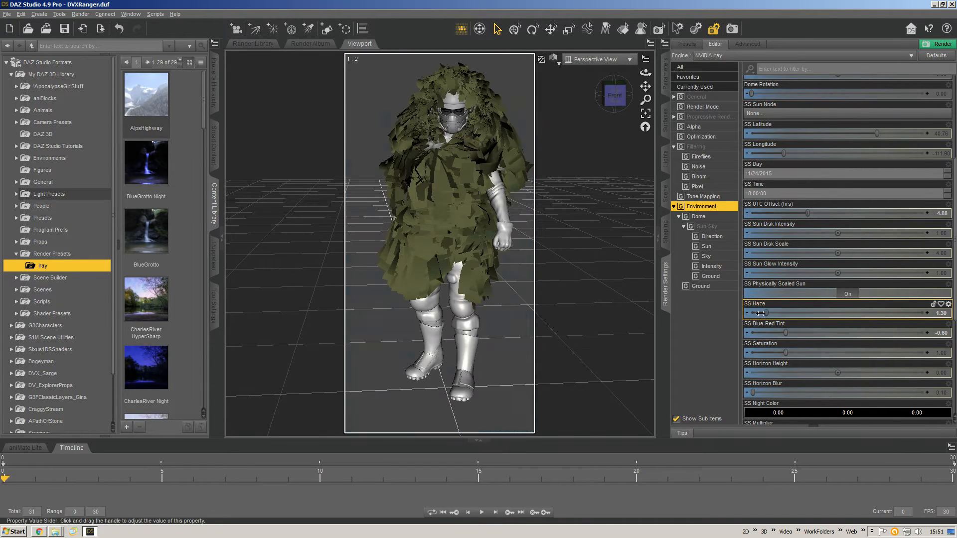
{"action": "left_click", "coordinate": [890, 313]}
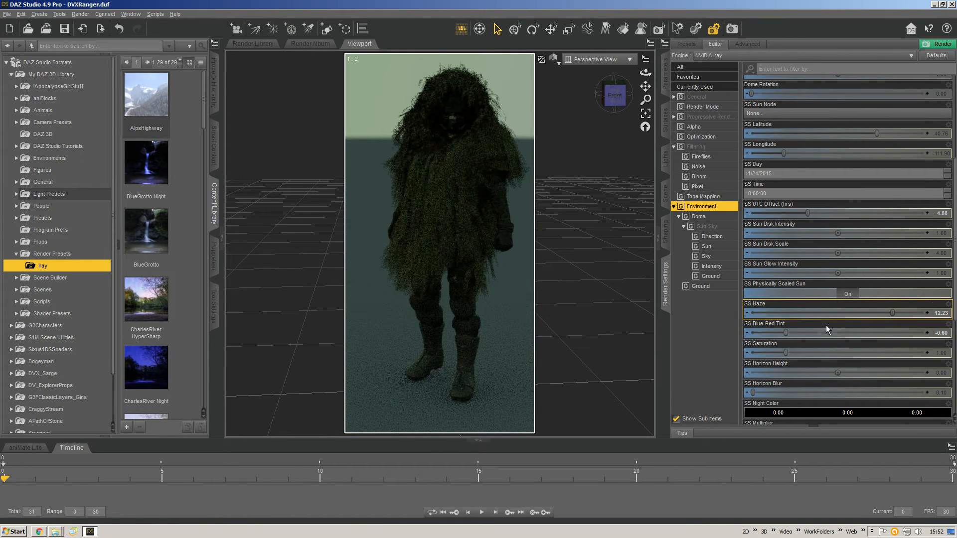
{"action": "left_click_drag", "start_coordinate": [785, 332], "coordinate": [787, 354]}
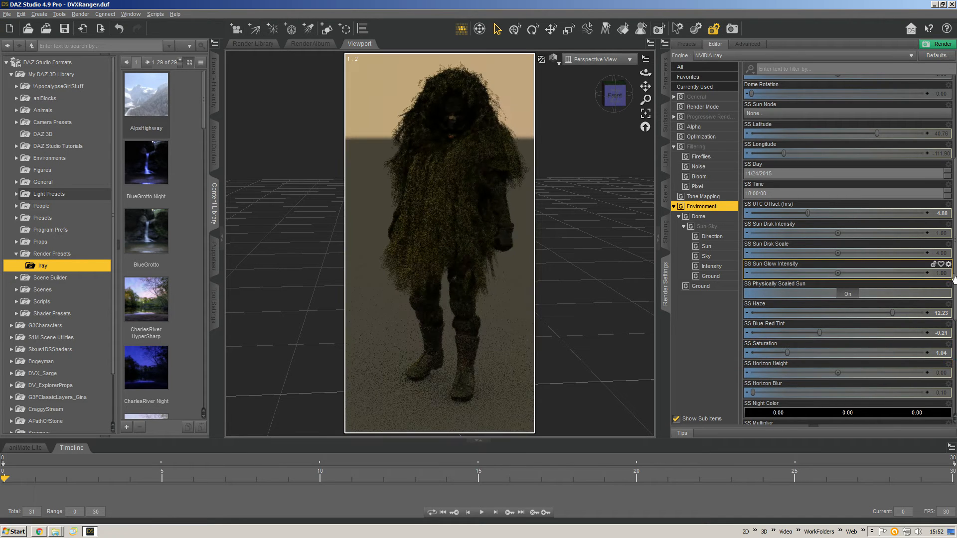
- Set the SS Saturation, SS Blue-Red Tint and SS Haze all to 0
{"action": "scroll", "coordinate": [953, 279], "scroll_direction": "down", "scroll_amount": 2}
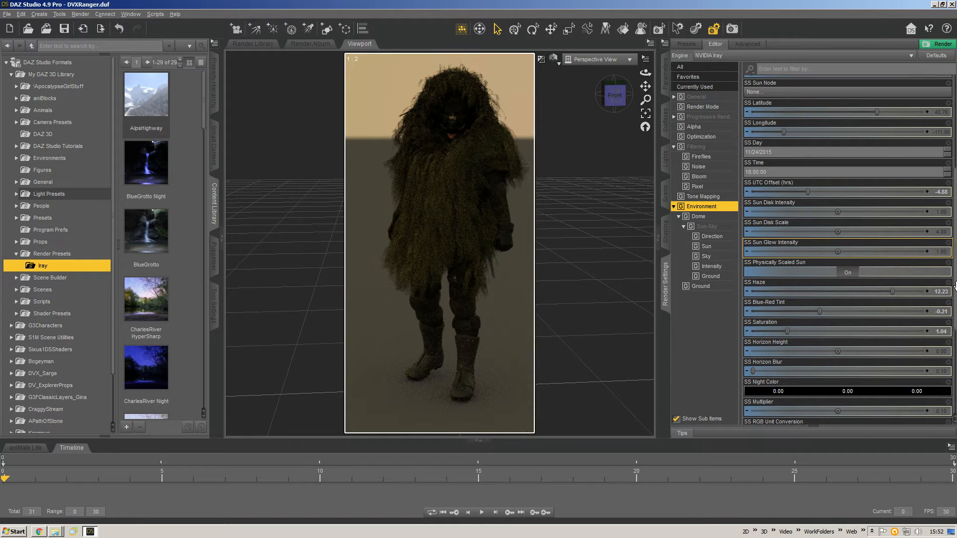
{"action": "scroll", "coordinate": [954, 285], "scroll_direction": "down", "scroll_amount": 1}
{"action": "left_click", "coordinate": [940, 327]}
{"action": "type", "text": "0"}
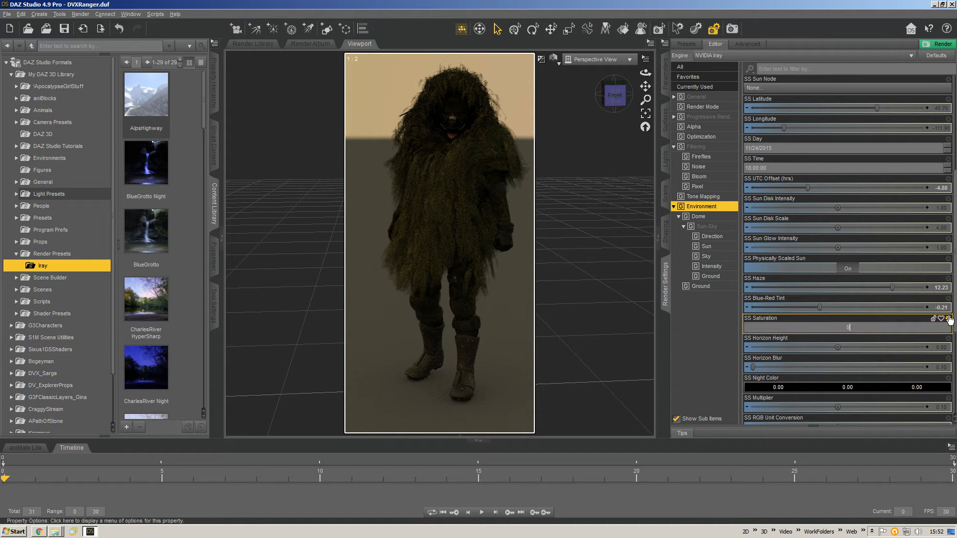
{"action": "key", "text": "shift+Tab"}
{"action": "type", "text": "0"}
{"action": "key", "text": "shift+Tab"}
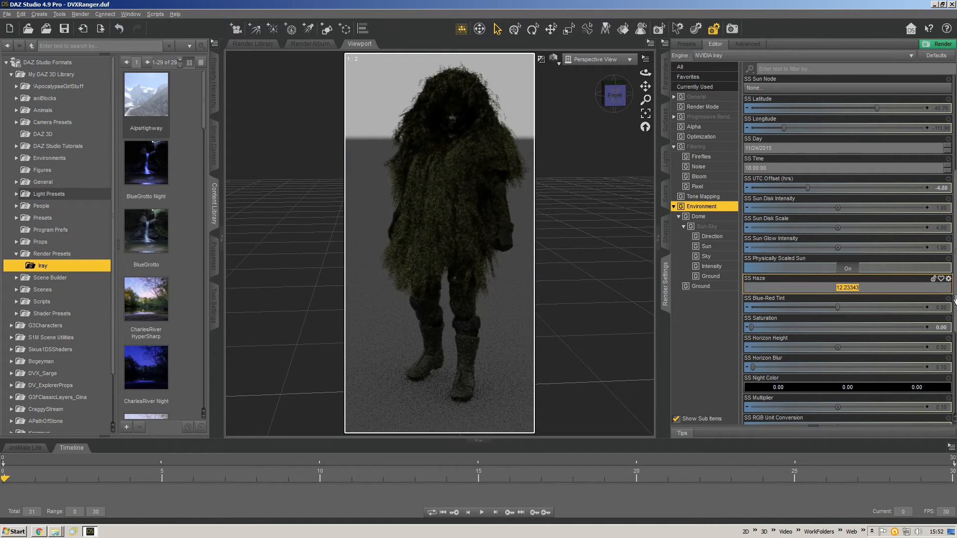
{"action": "type", "text": "0"}
{"action": "key", "text": "Return"}
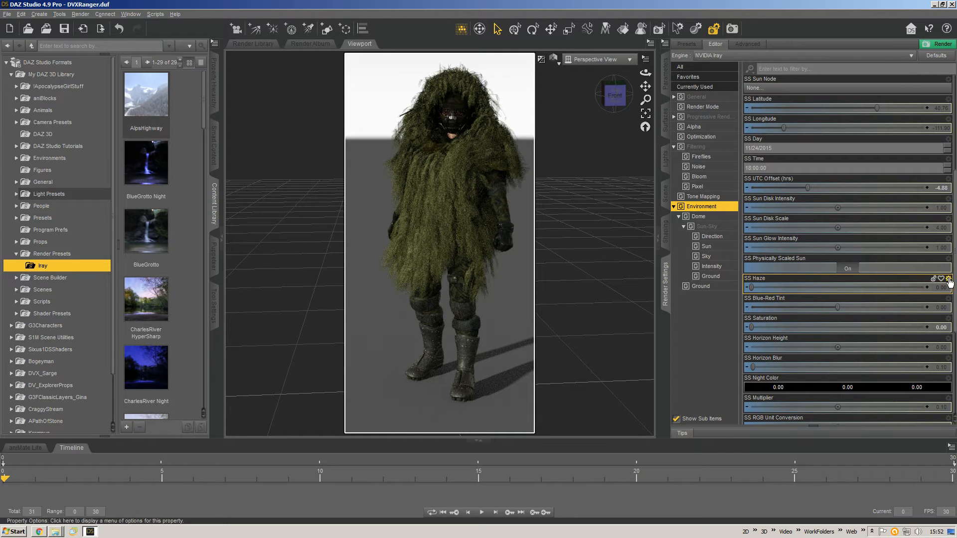
- Lower the viewing angle on the figure and raise the SS Horizon Blur to about 2.56
{"action": "left_click", "coordinate": [615, 95]}
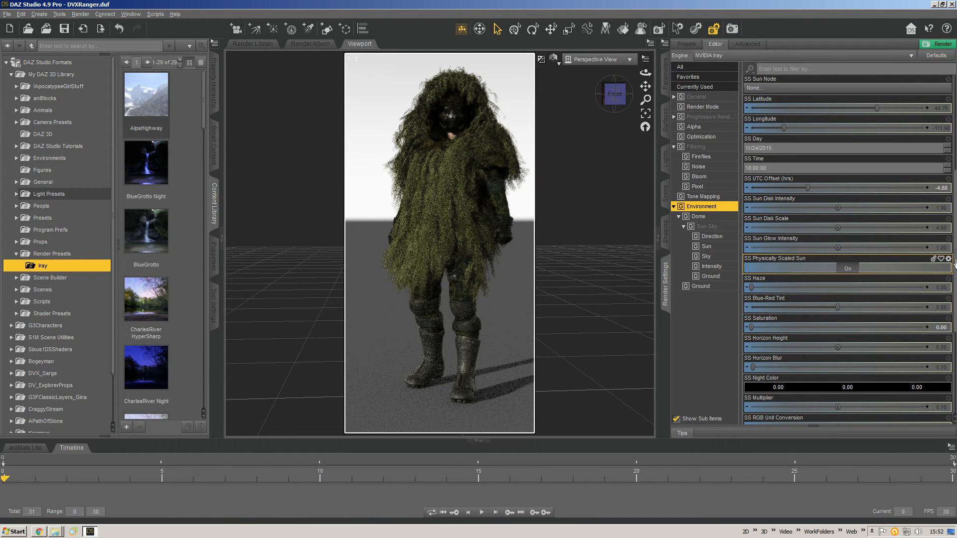
{"action": "scroll", "coordinate": [955, 265], "scroll_direction": "down", "scroll_amount": 3}
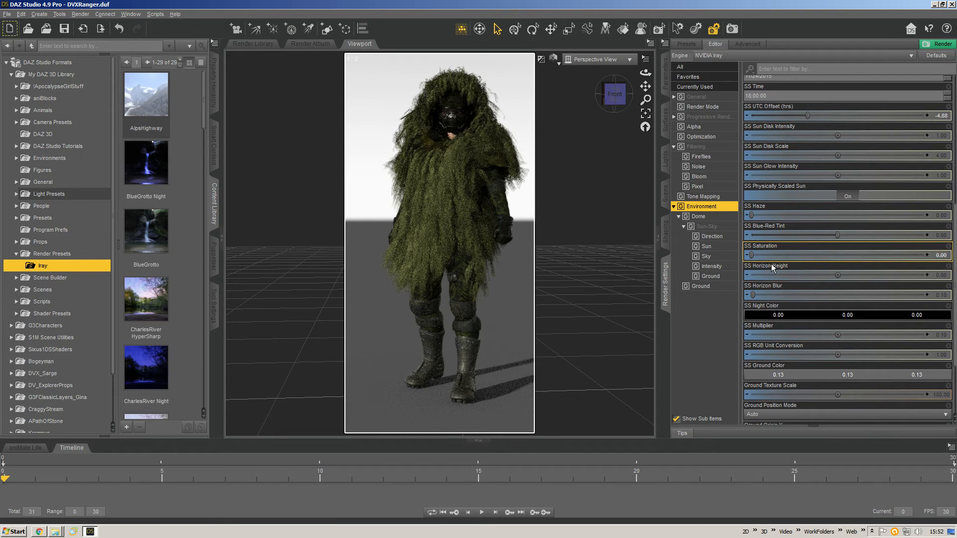
{"action": "left_click_drag", "start_coordinate": [645, 86], "coordinate": [642, 86]}
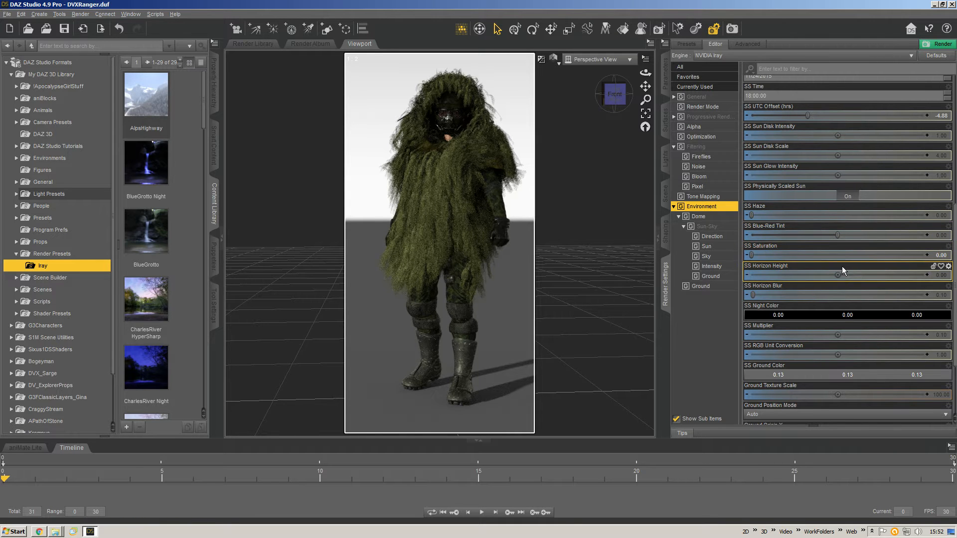
{"action": "left_click_drag", "start_coordinate": [753, 295], "coordinate": [795, 294]}
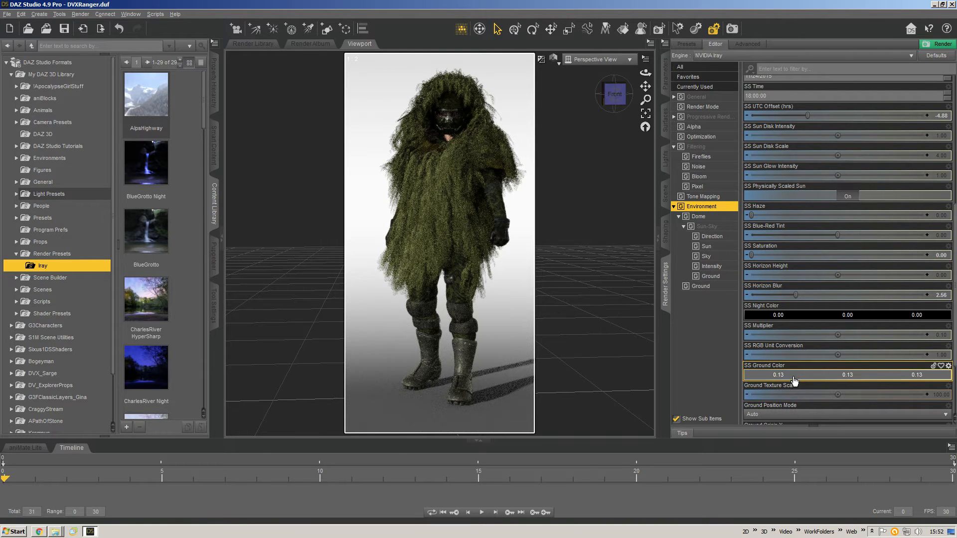
- Change the SS Ground Color to pure white (1.00, 1.00, 1.00)
{"action": "left_click", "coordinate": [746, 376]}
{"action": "left_click_drag", "start_coordinate": [559, 255], "coordinate": [556, 294]}
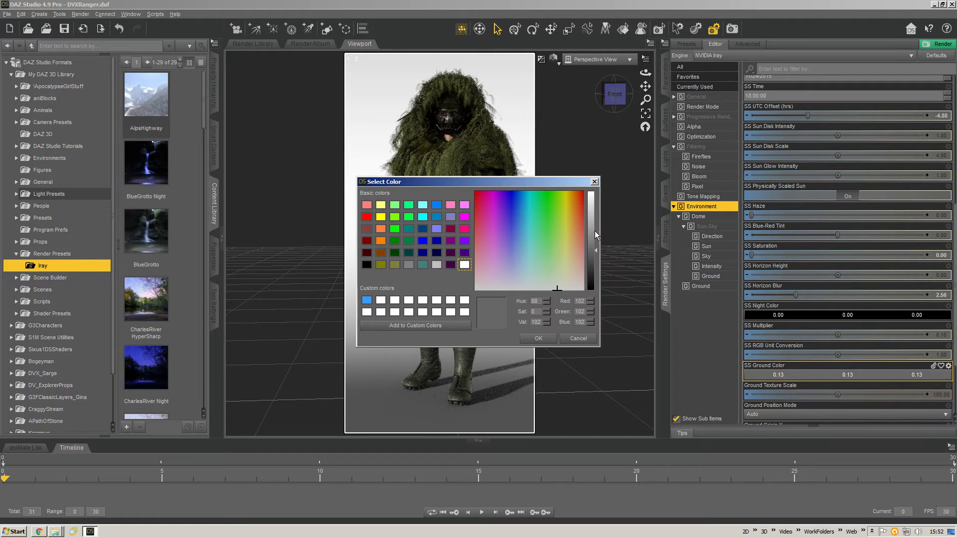
{"action": "left_click_drag", "start_coordinate": [594, 231], "coordinate": [593, 189]}
{"action": "left_click", "coordinate": [553, 335]}
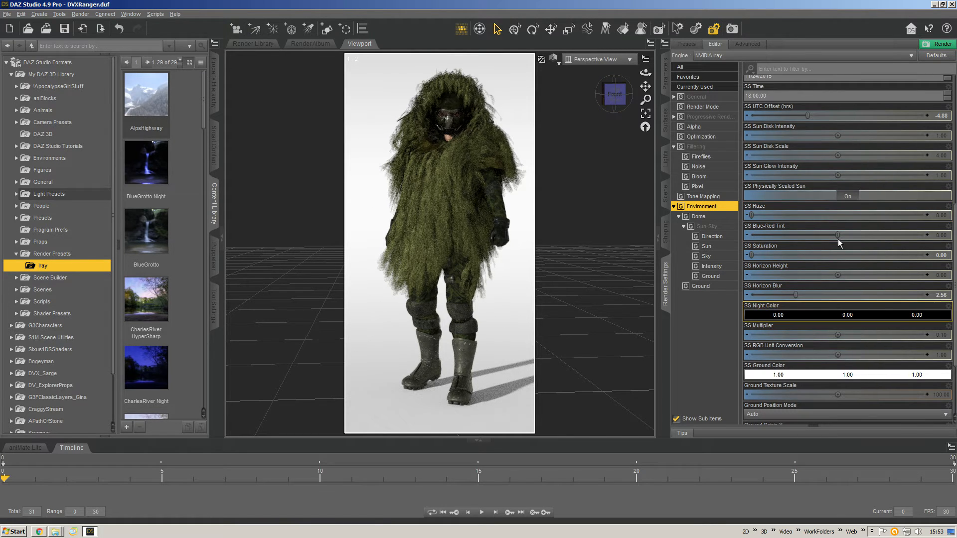
- Set the SS Horizon Height to about -0.083 and the SS Horizon Blur to about 4.93
{"action": "left_click_drag", "start_coordinate": [837, 275], "coordinate": [835, 272]}
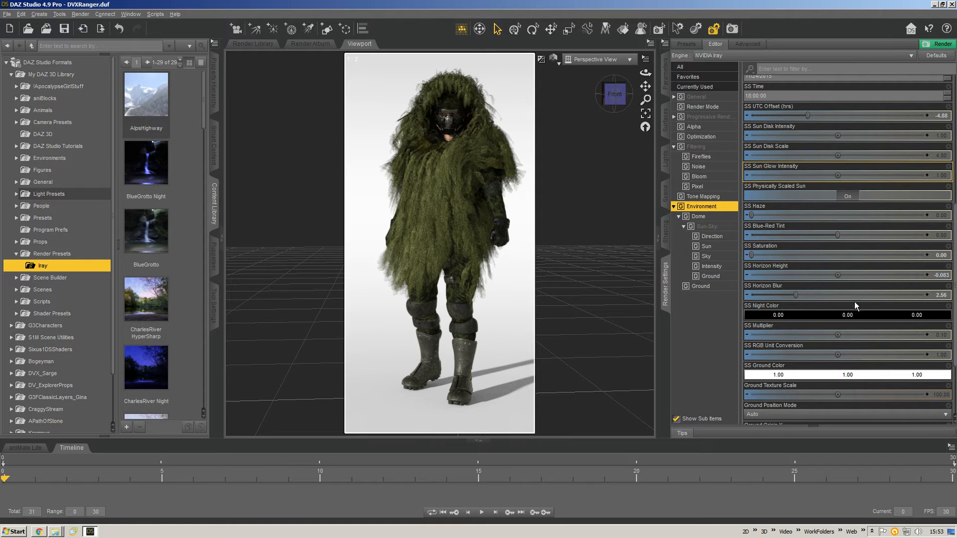
{"action": "left_click_drag", "start_coordinate": [837, 275], "coordinate": [870, 275]}
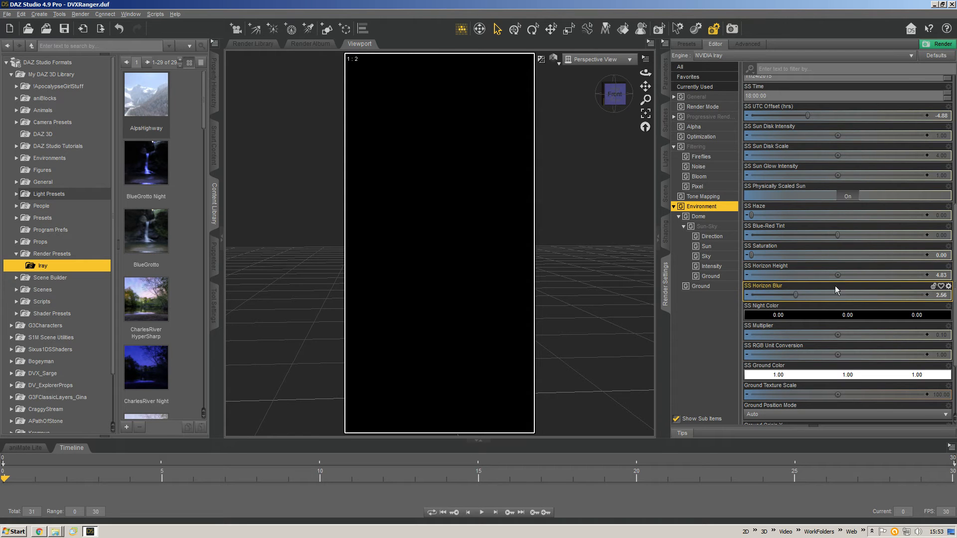
{"action": "key", "text": "ctrl+z"}
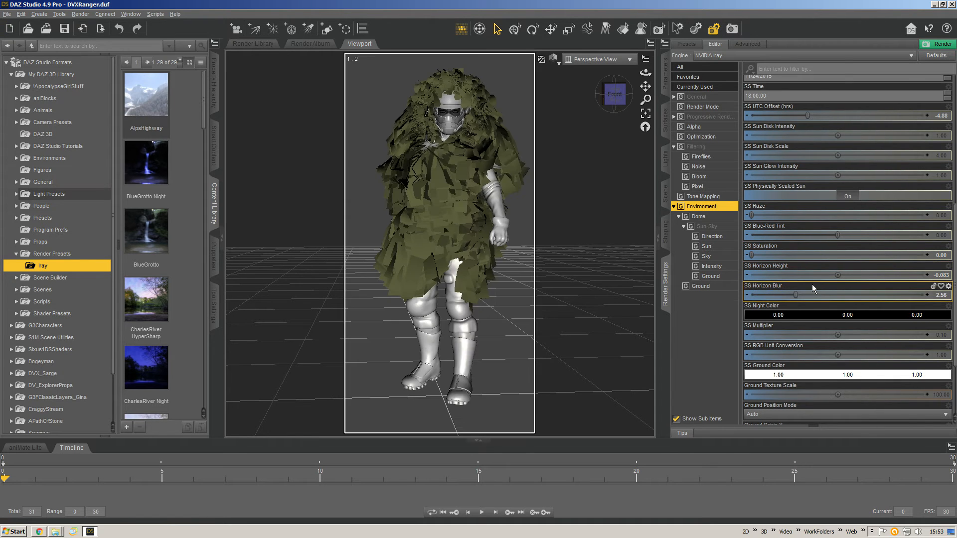
{"action": "left_click_drag", "start_coordinate": [795, 295], "coordinate": [840, 295]}
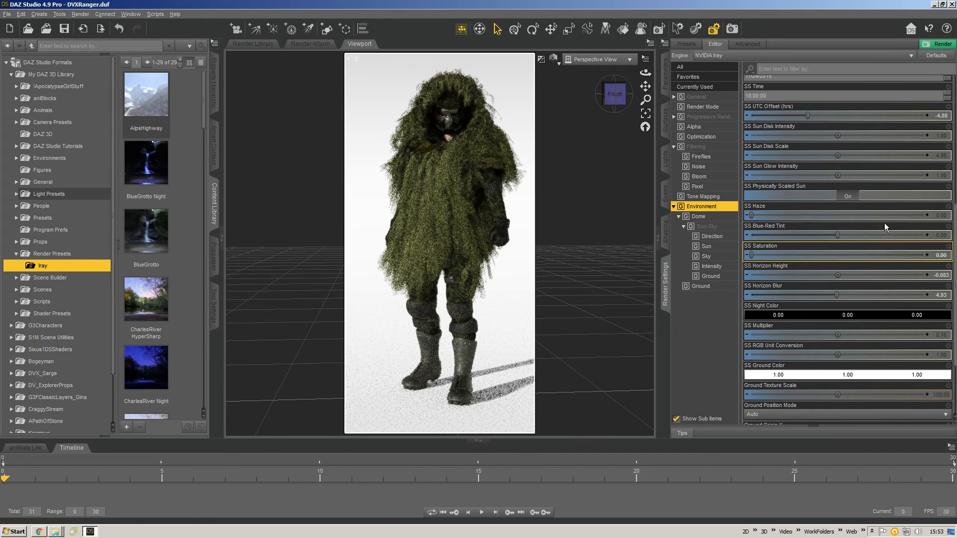
{"action": "left_click", "coordinate": [127, 427]}
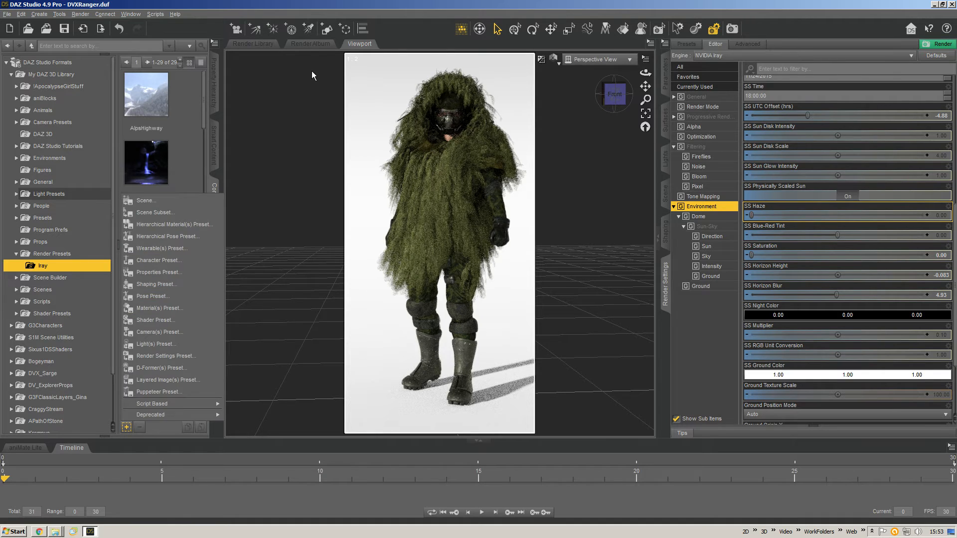
{"action": "left_click", "coordinate": [313, 3]}
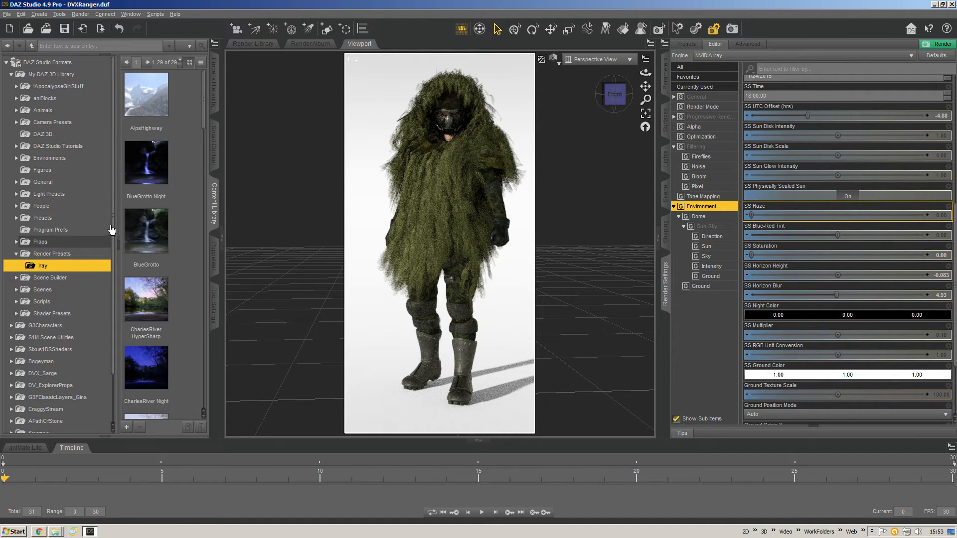
{"action": "left_click", "coordinate": [126, 427]}
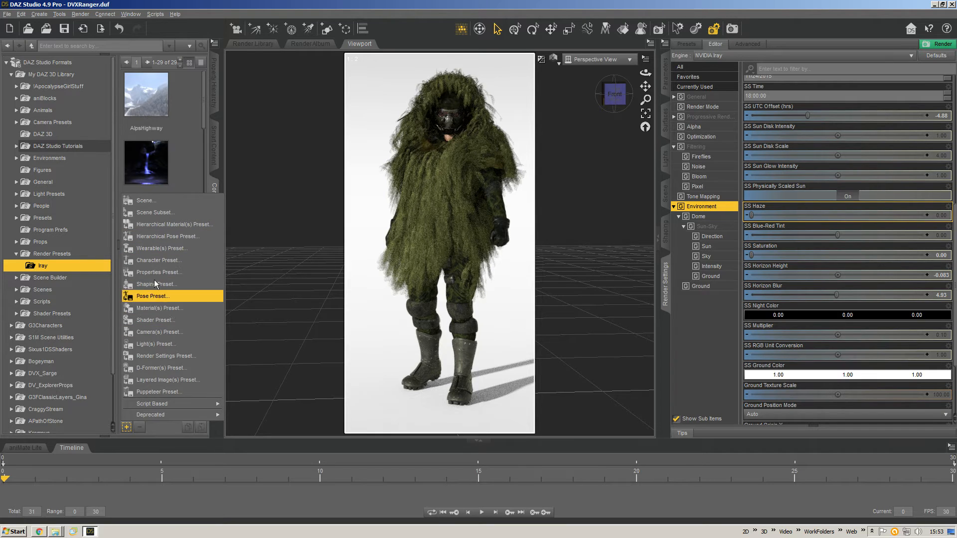
{"action": "left_click", "coordinate": [156, 428]}
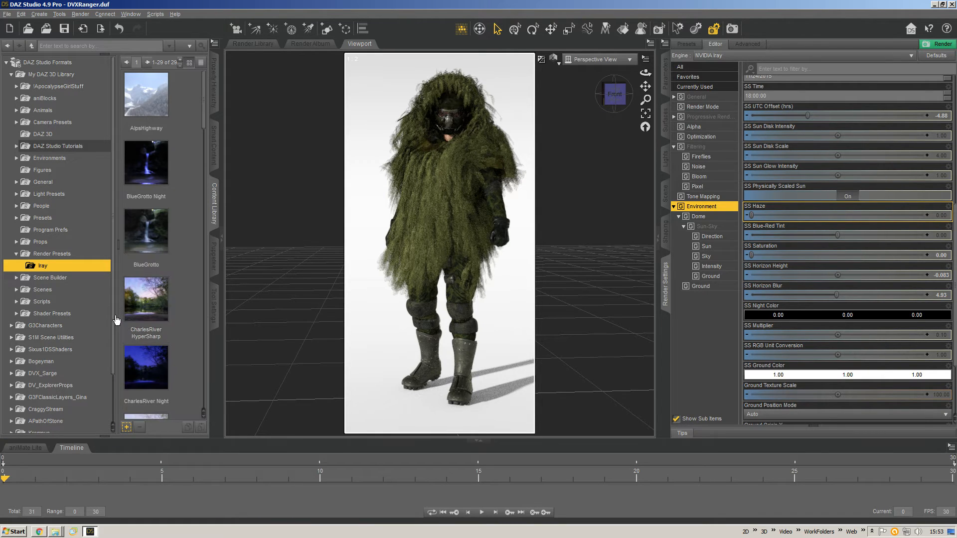
- Look through the content library folders and expand S1M Scene Utilities to view its subfolders
{"action": "scroll", "coordinate": [59, 339], "scroll_direction": "down", "scroll_amount": 2}
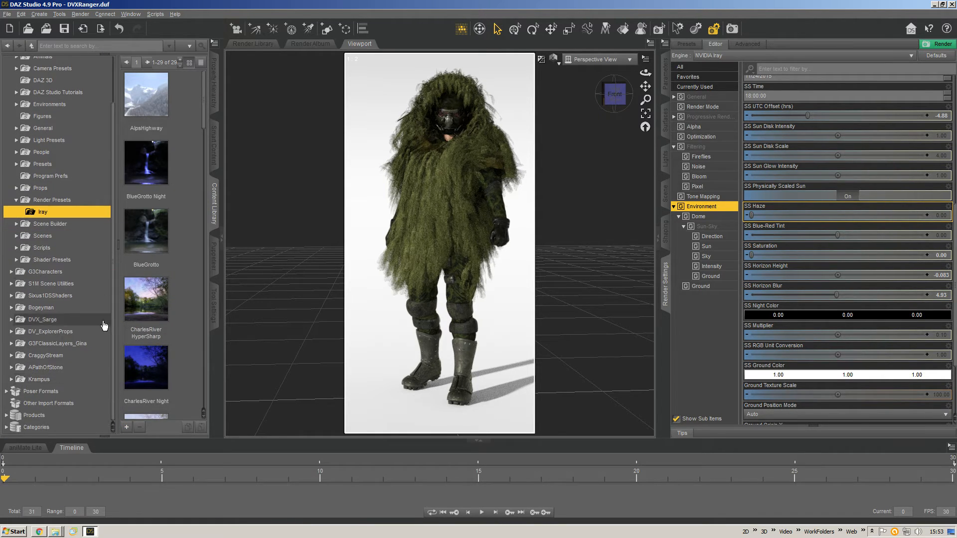
{"action": "left_click", "coordinate": [16, 284]}
{"action": "left_click", "coordinate": [12, 284]}
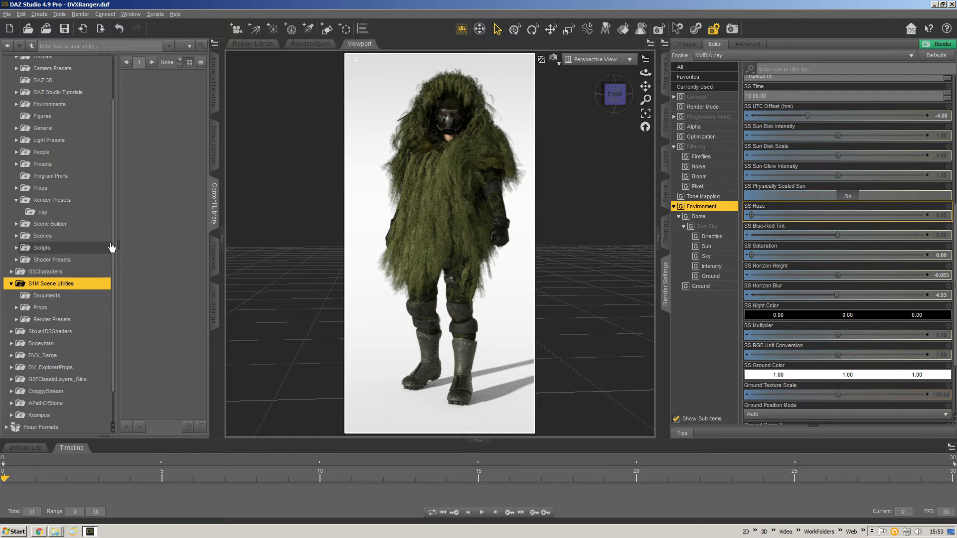
{"action": "scroll", "coordinate": [33, 75], "scroll_direction": "up", "scroll_amount": 2}
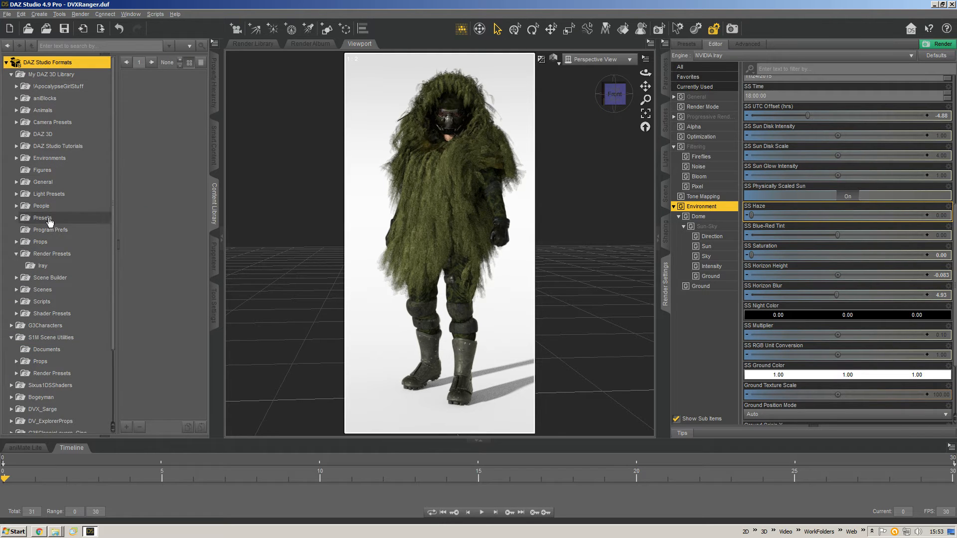
- Save a Render Settings Preset named White Infinite Room in the Render Presets > Iray folder of My DAZ 3D Library
{"action": "left_click", "coordinate": [43, 266]}
{"action": "left_click", "coordinate": [43, 256]}
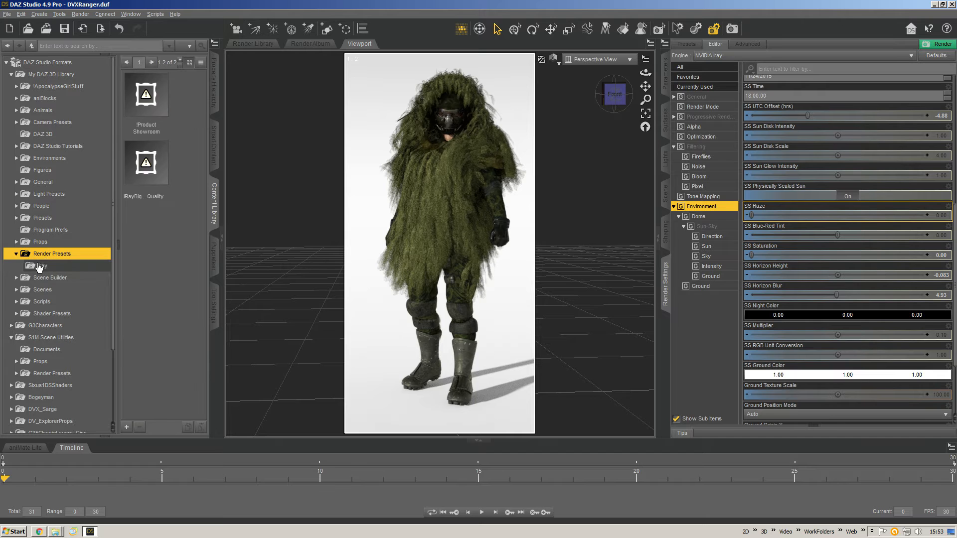
{"action": "left_click", "coordinate": [47, 262]}
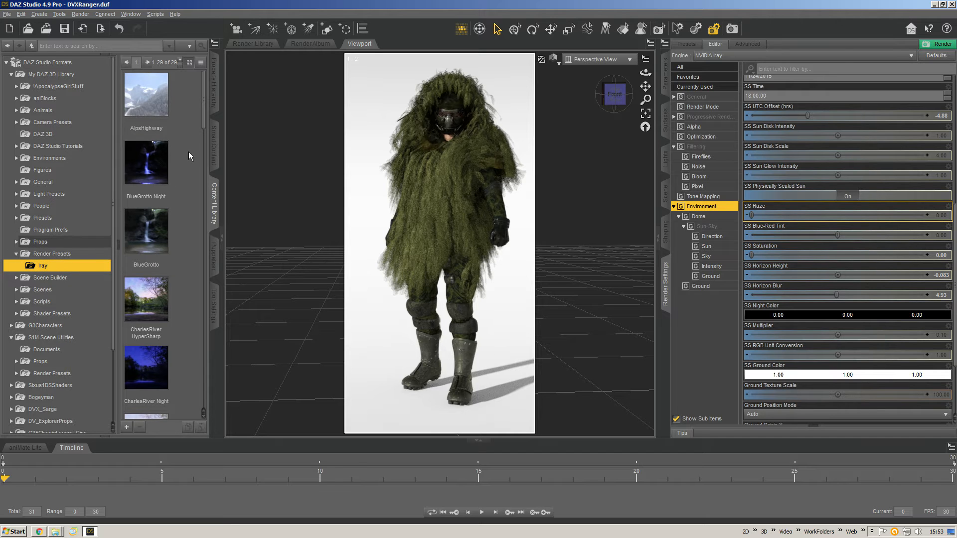
{"action": "left_click_drag", "start_coordinate": [204, 114], "coordinate": [218, 399]}
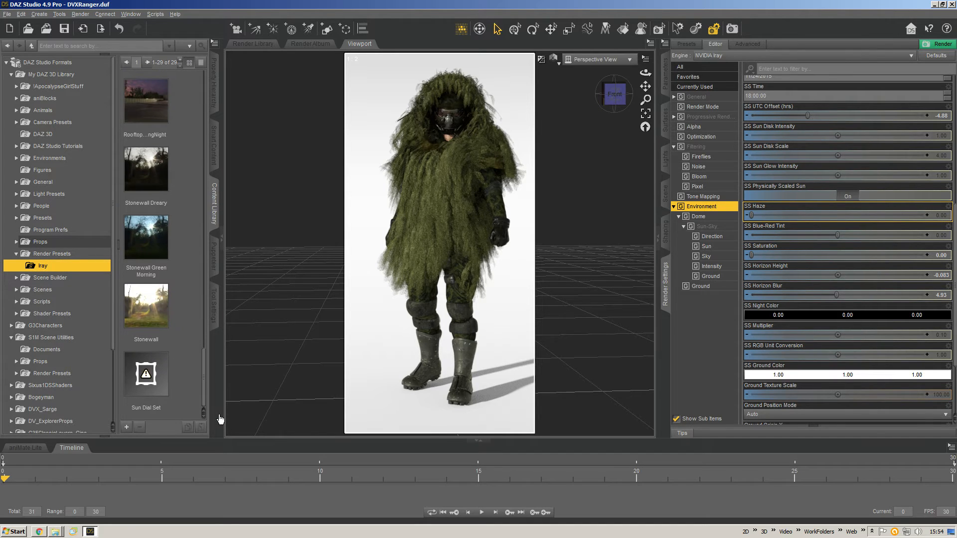
{"action": "left_click", "coordinate": [126, 427]}
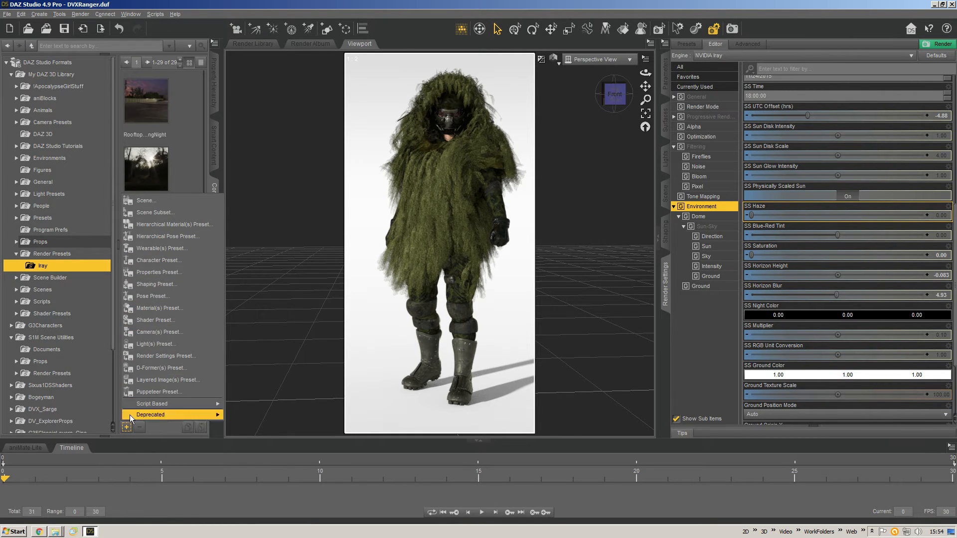
{"action": "left_click", "coordinate": [149, 355]}
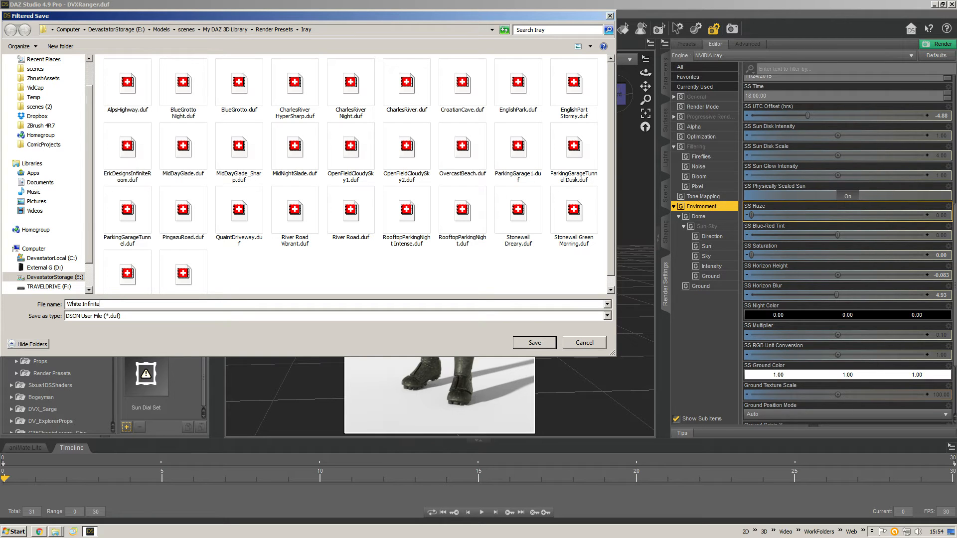
{"action": "key", "text": "Return"}
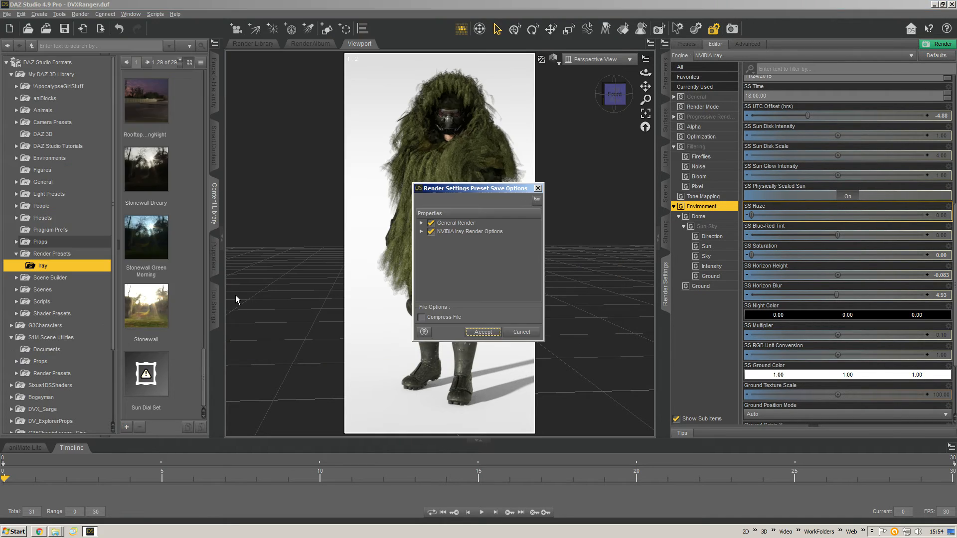
- Exclude all General Render properties from the preset, keep the NVIDIA Iray Render Options, and accept the save options
{"action": "left_click", "coordinate": [421, 224]}
{"action": "left_click", "coordinate": [432, 232]}
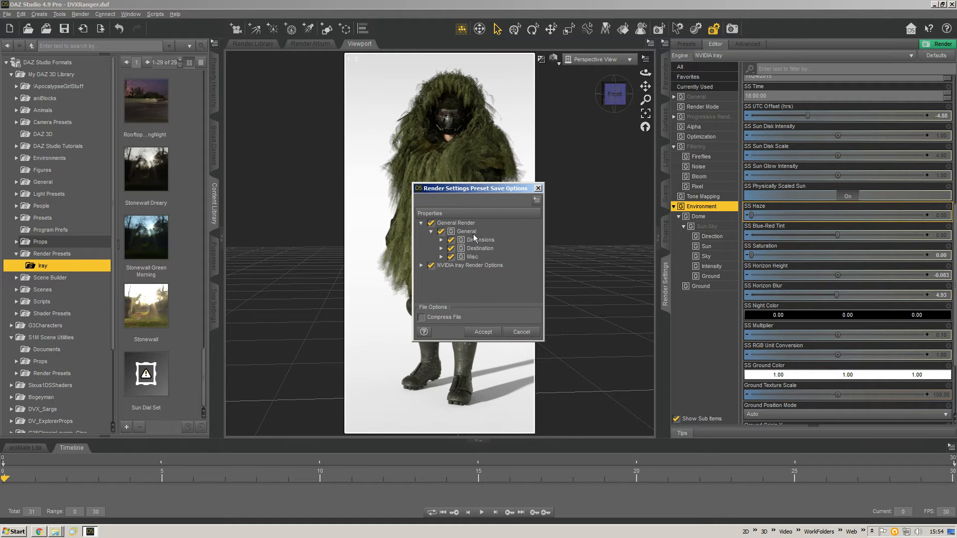
{"action": "left_click", "coordinate": [431, 223]}
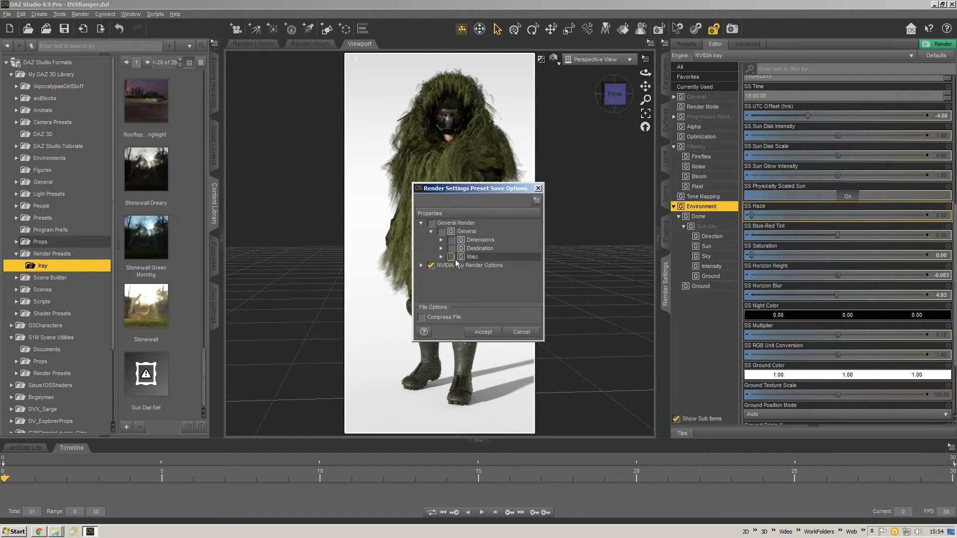
{"action": "left_click", "coordinate": [441, 256]}
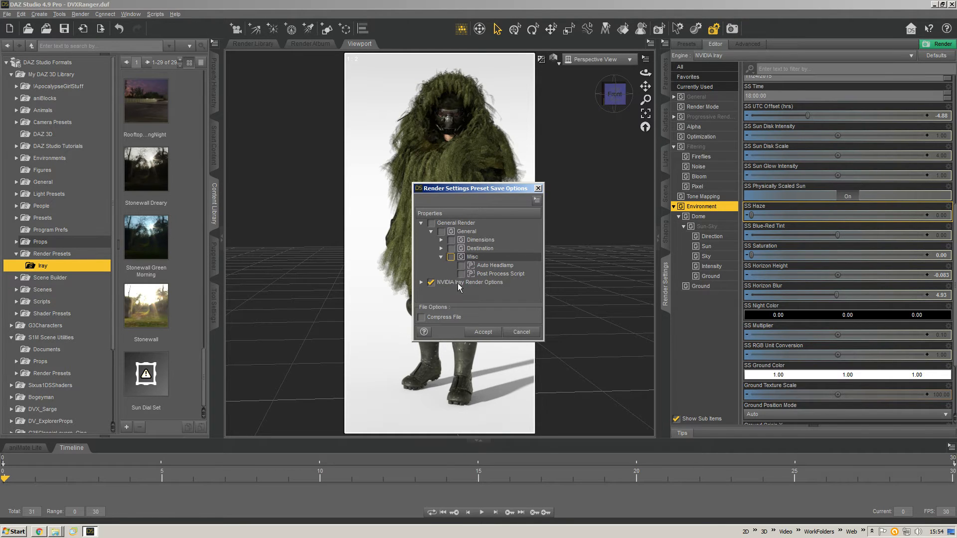
{"action": "left_click", "coordinate": [485, 332]}
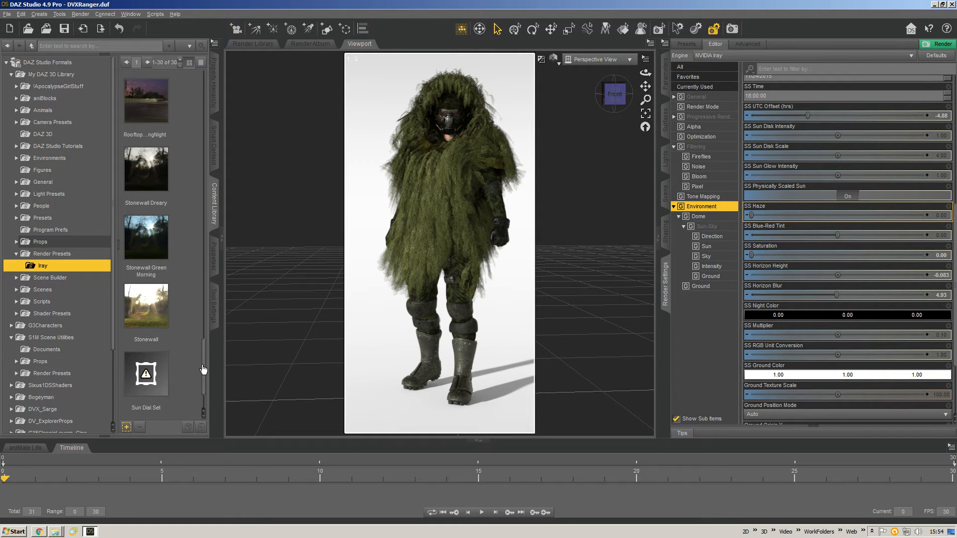
- Find the White Infinite Room preset at the end of the Iray presets and check its thumbnail
{"action": "left_click_drag", "start_coordinate": [202, 365], "coordinate": [195, 408]}
{"action": "left_click", "coordinate": [153, 373]}
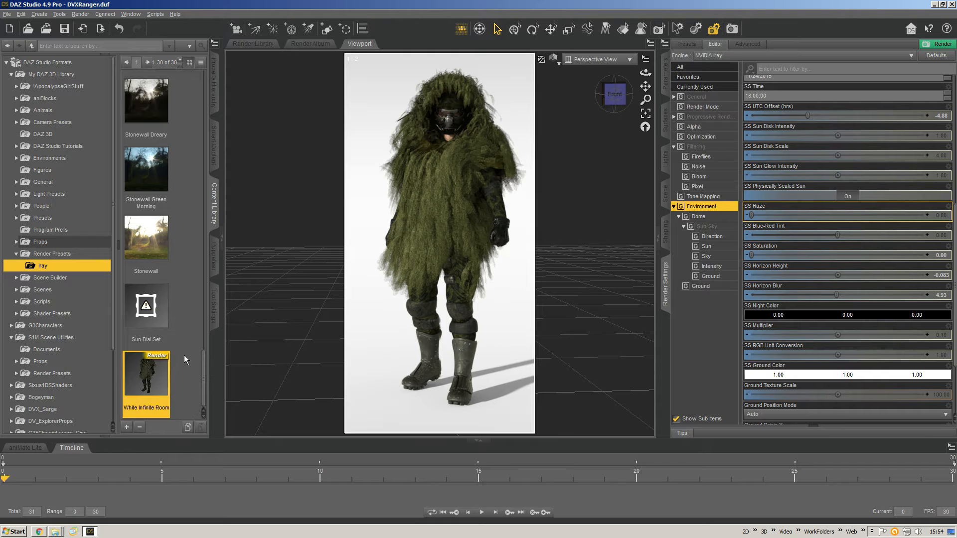
{"action": "left_click", "coordinate": [184, 355]}
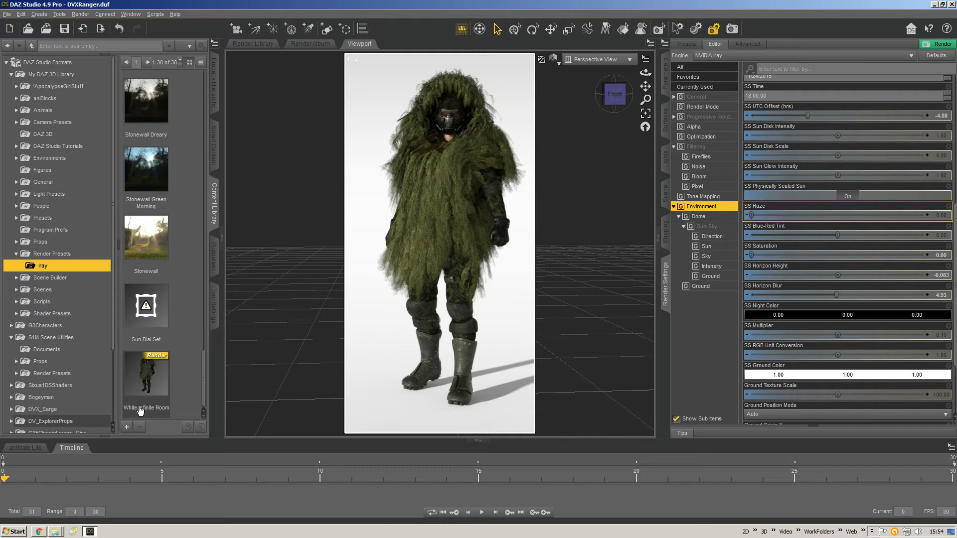
- Set the render's dimension preset to Library Tnails in the General settings and render the scene
{"action": "left_click", "coordinate": [696, 96]}
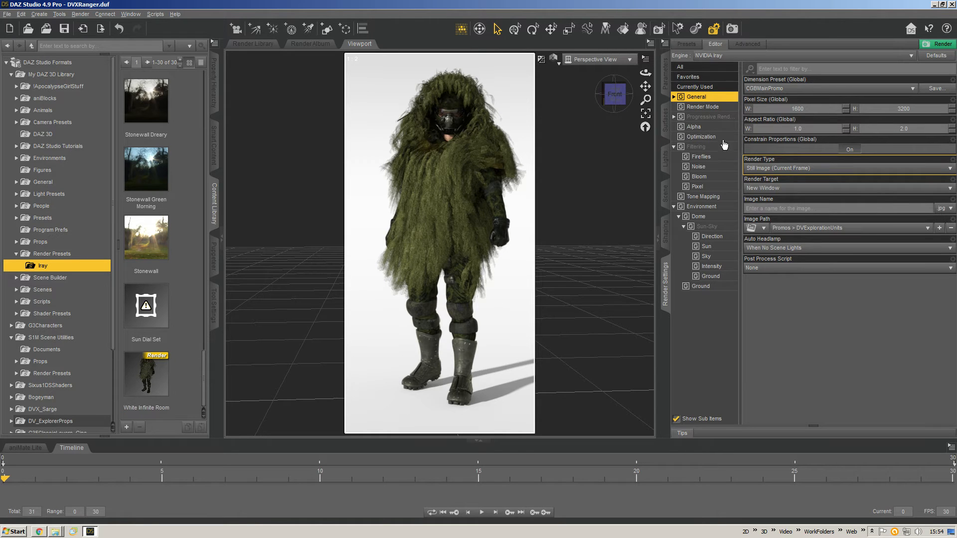
{"action": "left_click", "coordinate": [790, 88]}
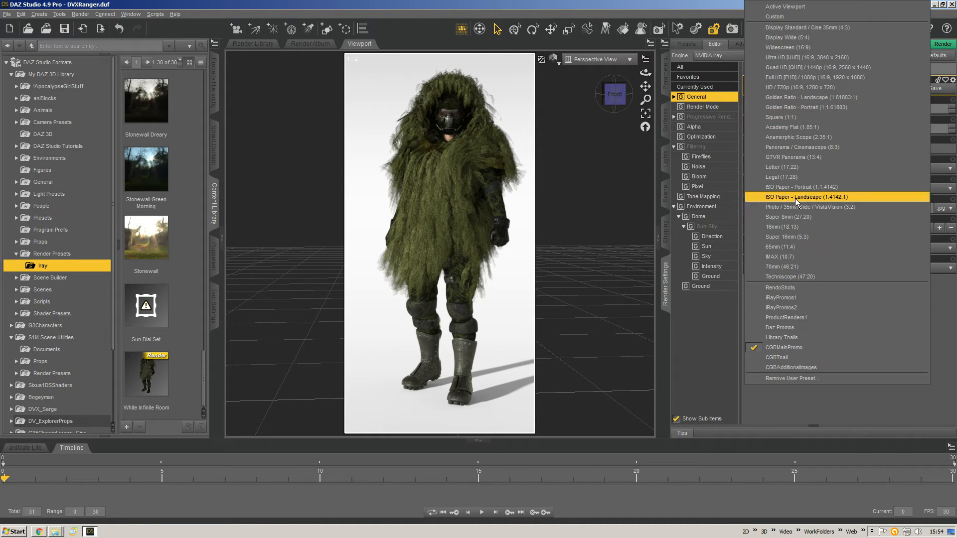
{"action": "left_click", "coordinate": [801, 338]}
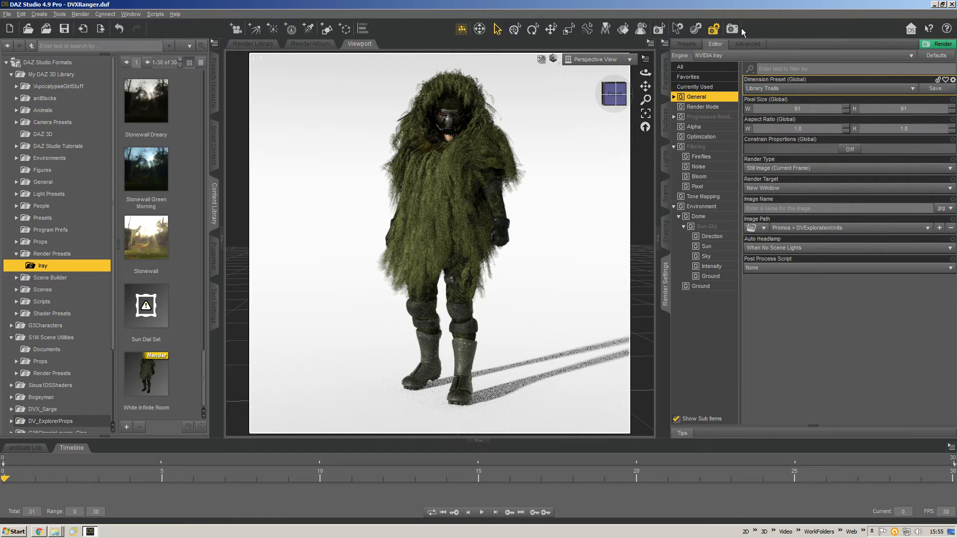
{"action": "left_click", "coordinate": [939, 45]}
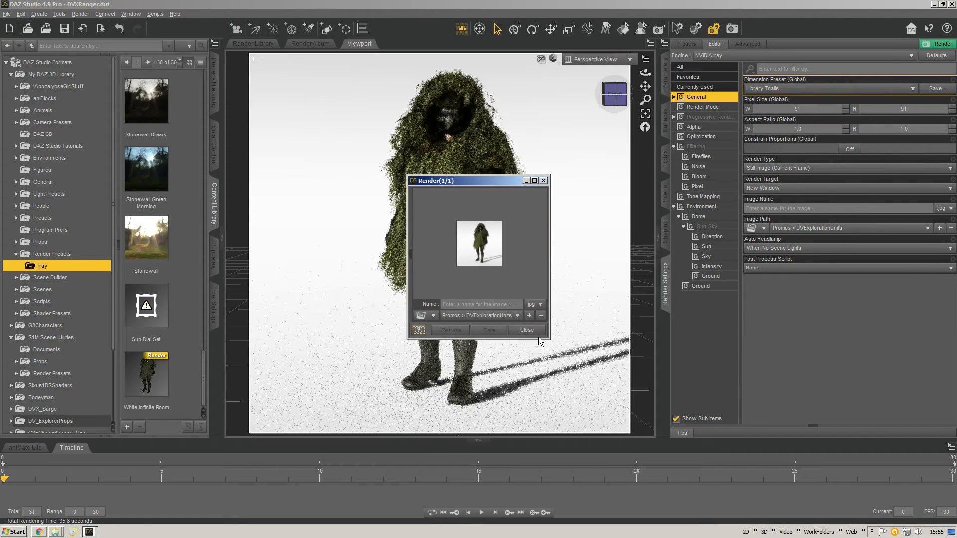
- Close the finished render and start saving Render 1 from the Render Album as an image
{"action": "left_click", "coordinate": [527, 330]}
{"action": "left_click", "coordinate": [306, 44]}
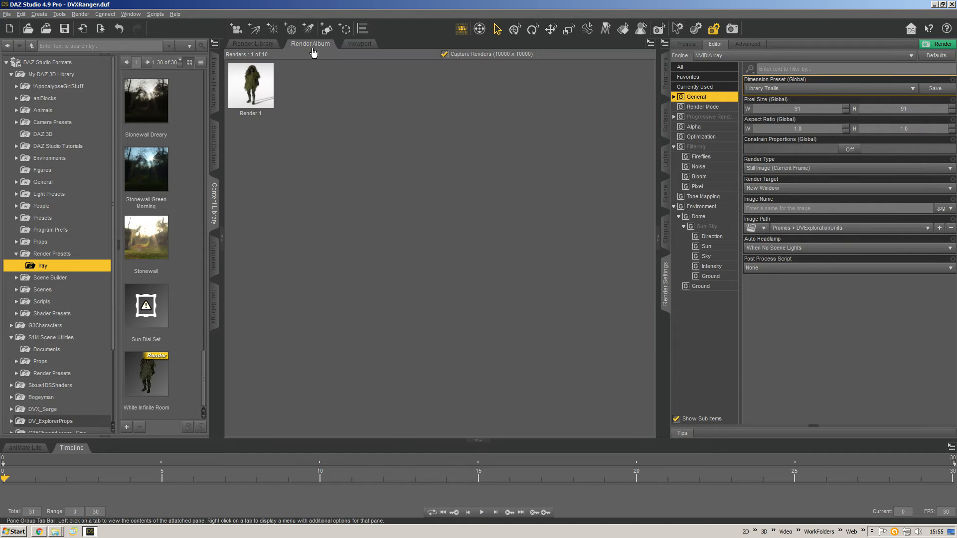
{"action": "left_click", "coordinate": [244, 91]}
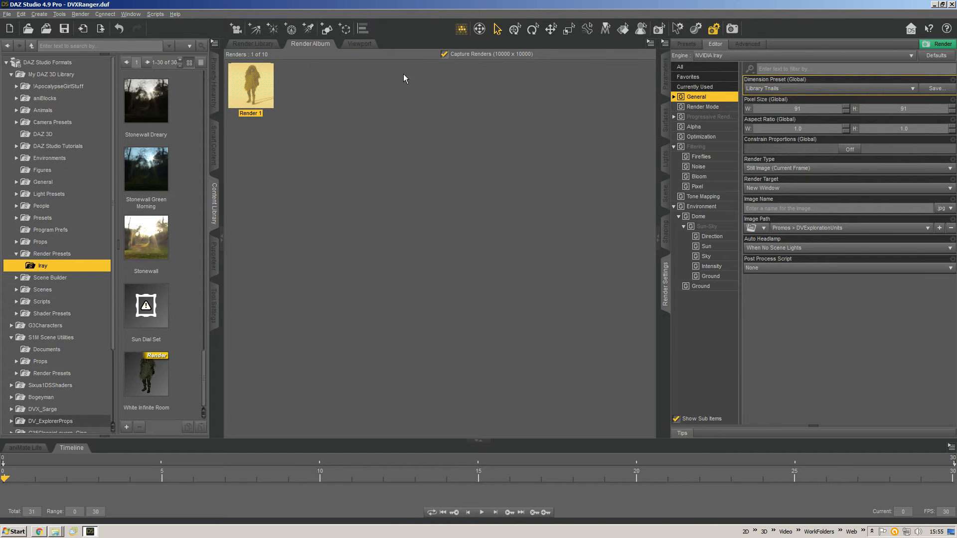
{"action": "right_click", "coordinate": [253, 82]}
{"action": "left_click", "coordinate": [267, 83]}
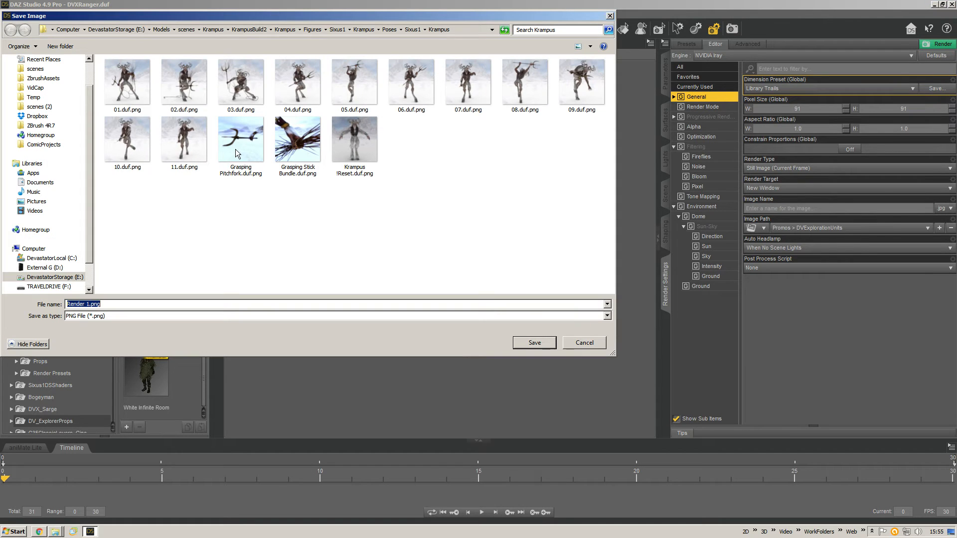
- Save the image over White Infinite Room.duf.png in scenes > My DAZ 3D Library > Render Presets > Iray, replacing the existing thumbnail
{"action": "left_click", "coordinate": [185, 31]}
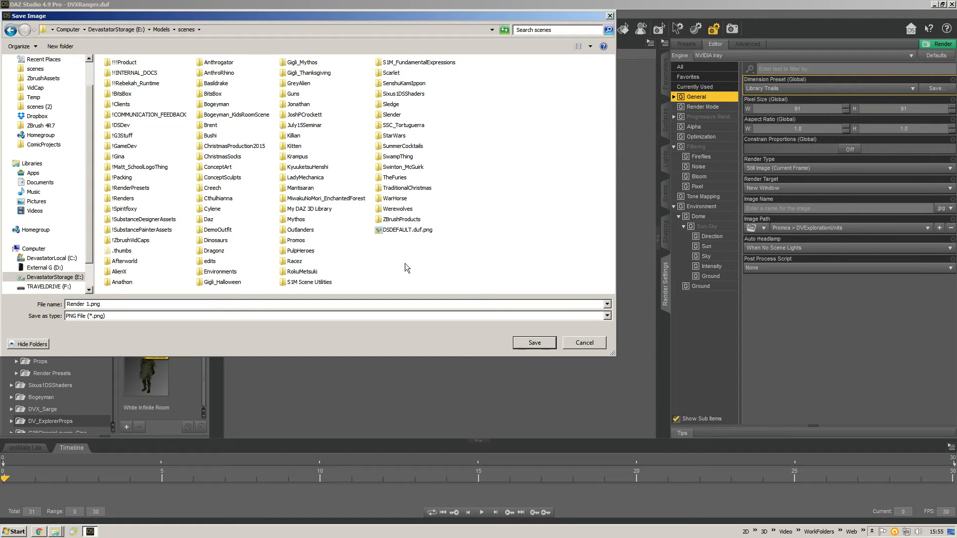
{"action": "double_click", "coordinate": [305, 210]}
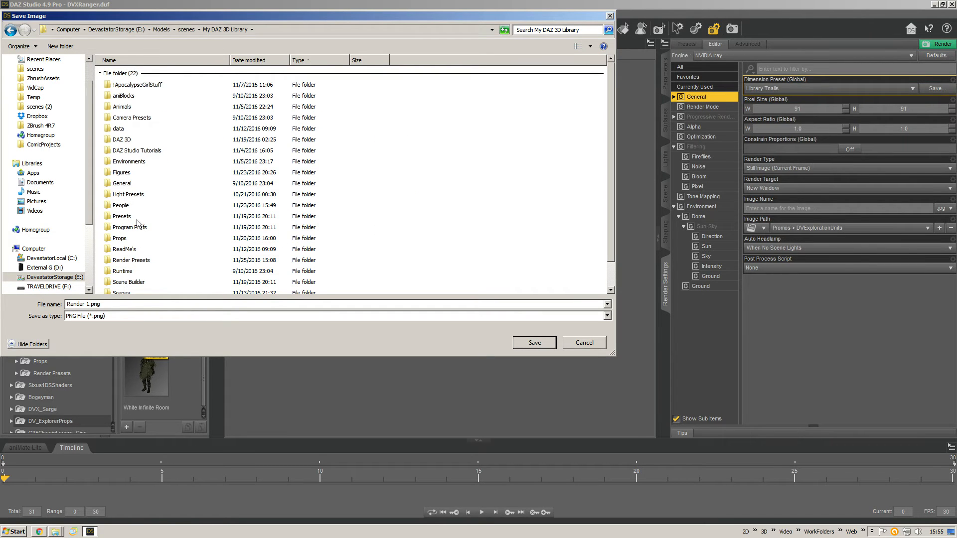
{"action": "double_click", "coordinate": [141, 259]}
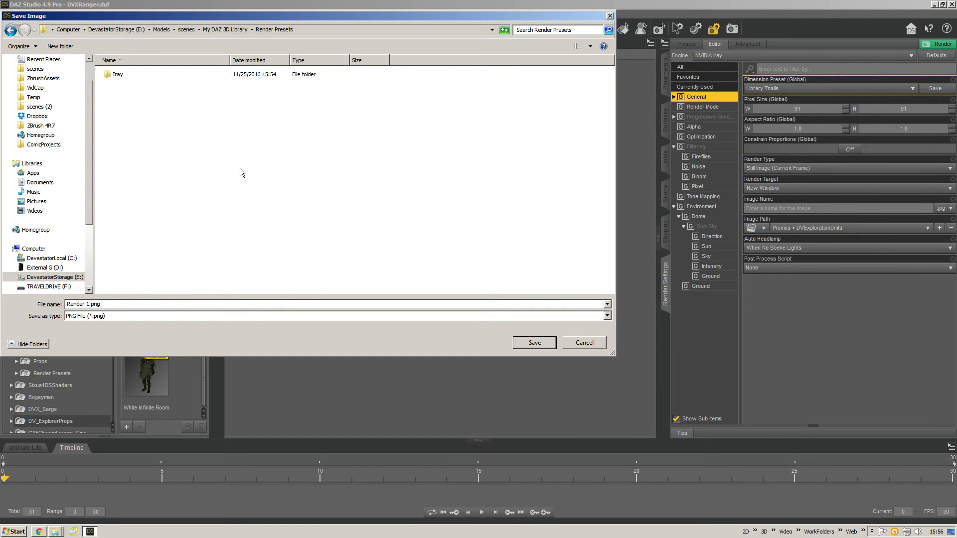
{"action": "double_click", "coordinate": [111, 70]}
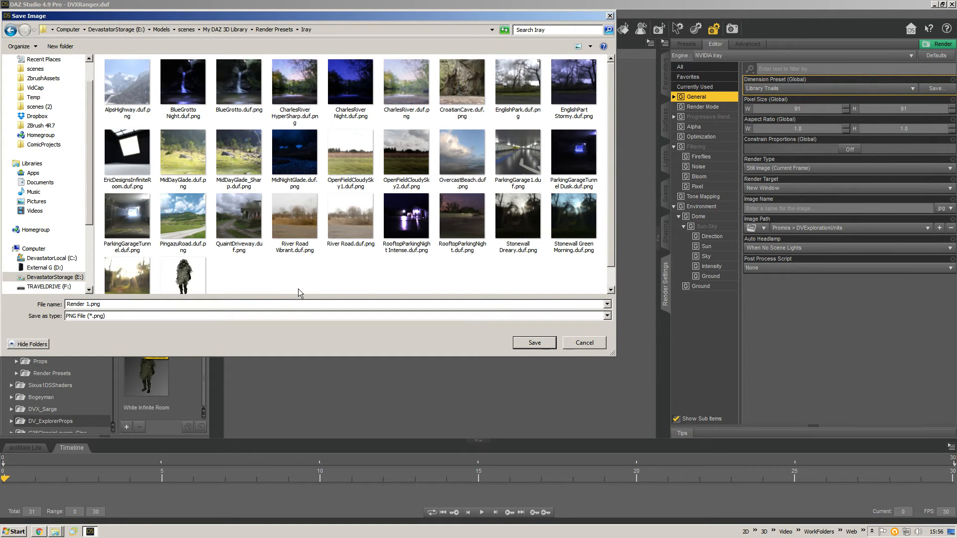
{"action": "scroll", "coordinate": [604, 219], "scroll_direction": "down", "scroll_amount": 1}
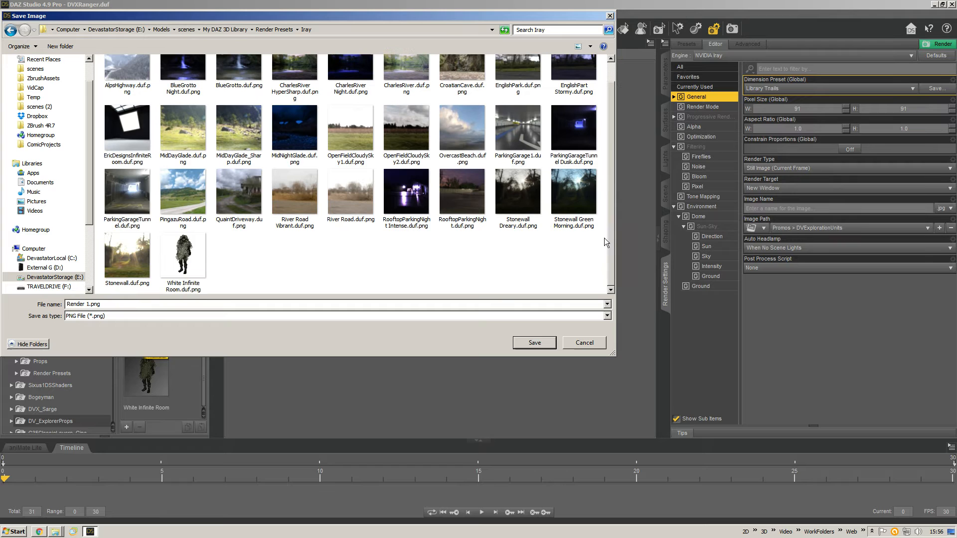
{"action": "left_click", "coordinate": [192, 279]}
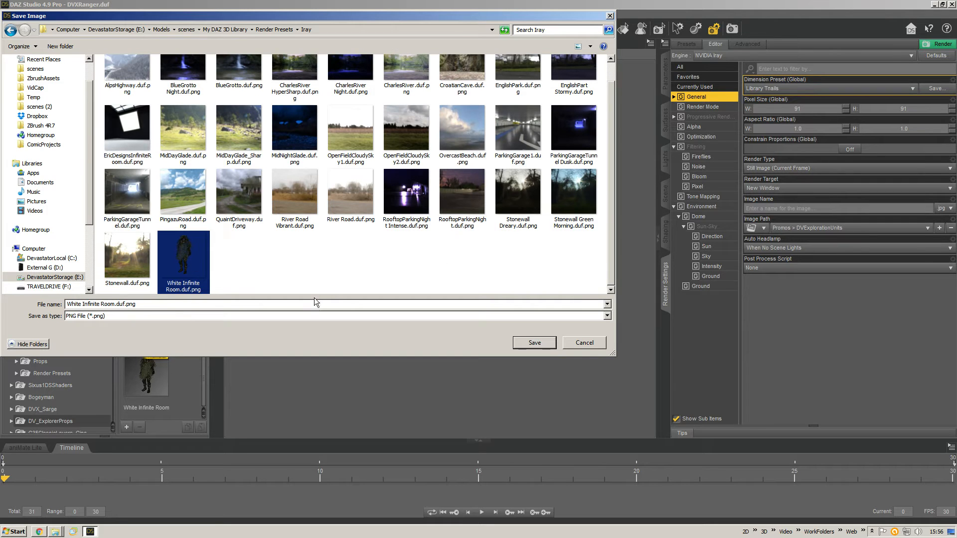
{"action": "key", "text": "Return"}
{"action": "left_click", "coordinate": [461, 277]}
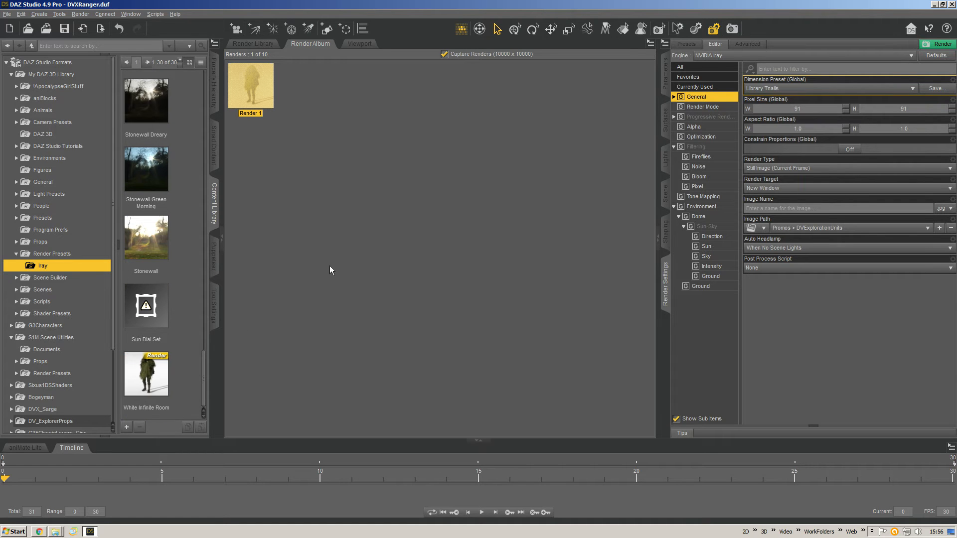
- Return to the viewport, recheck the captured render in the Render Album, and bring the viewport back
{"action": "left_click", "coordinate": [360, 44]}
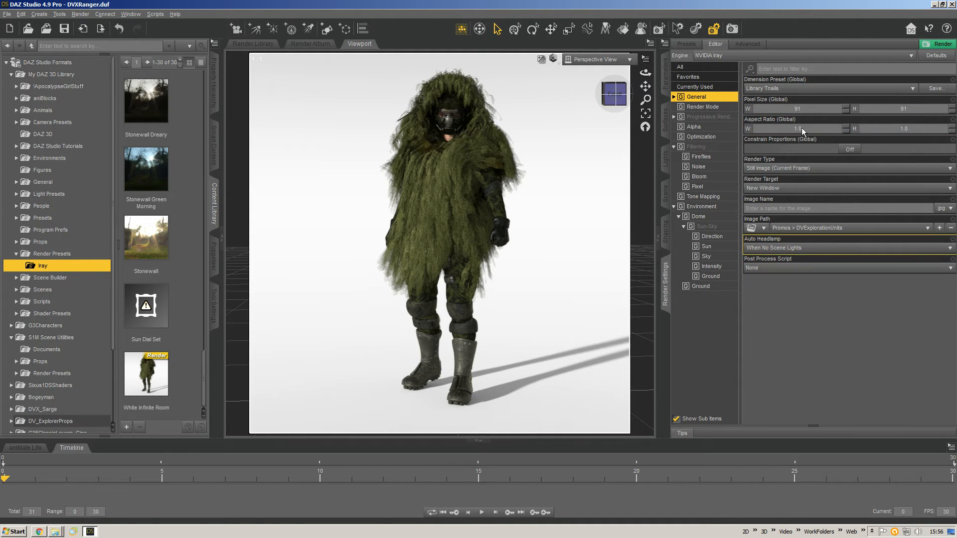
{"action": "left_click", "coordinate": [319, 43]}
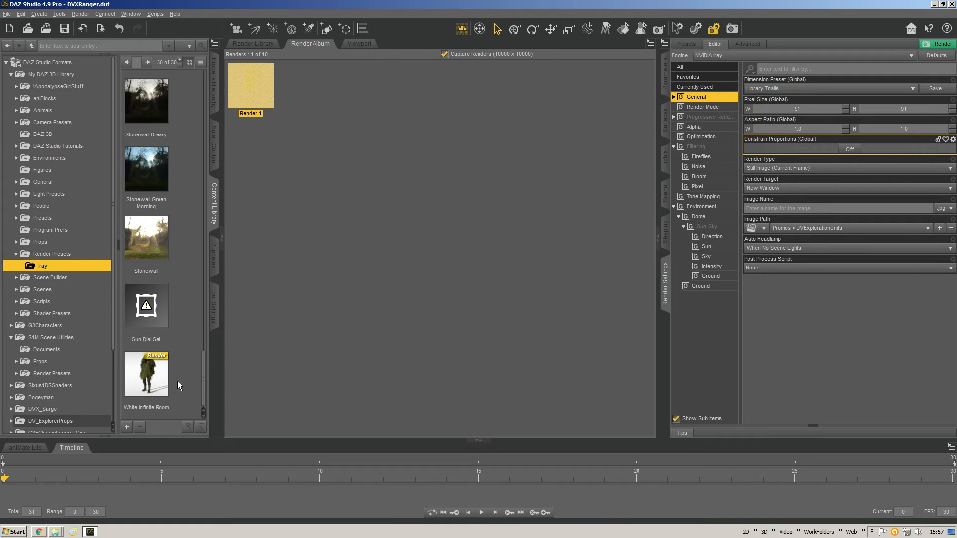
{"action": "left_click", "coordinate": [359, 43]}
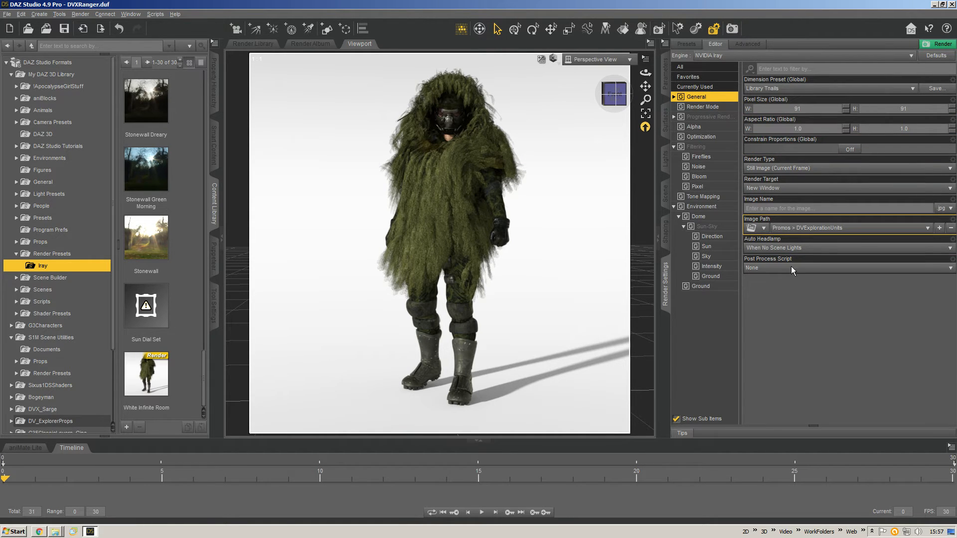
- Show the Sun-Sky group of the Environment render settings and review its parameters
{"action": "left_click", "coordinate": [718, 230]}
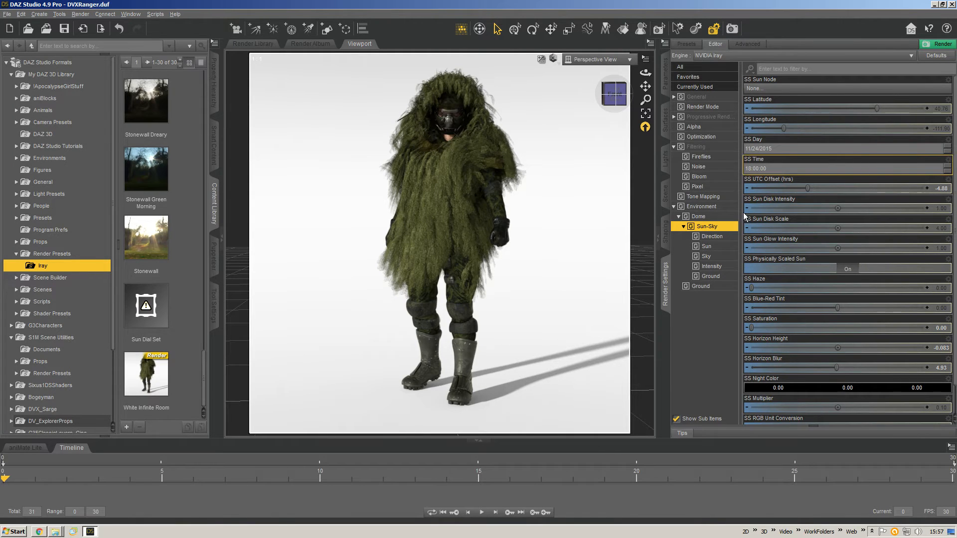
{"action": "left_click", "coordinate": [716, 219]}
{"action": "left_click", "coordinate": [710, 227]}
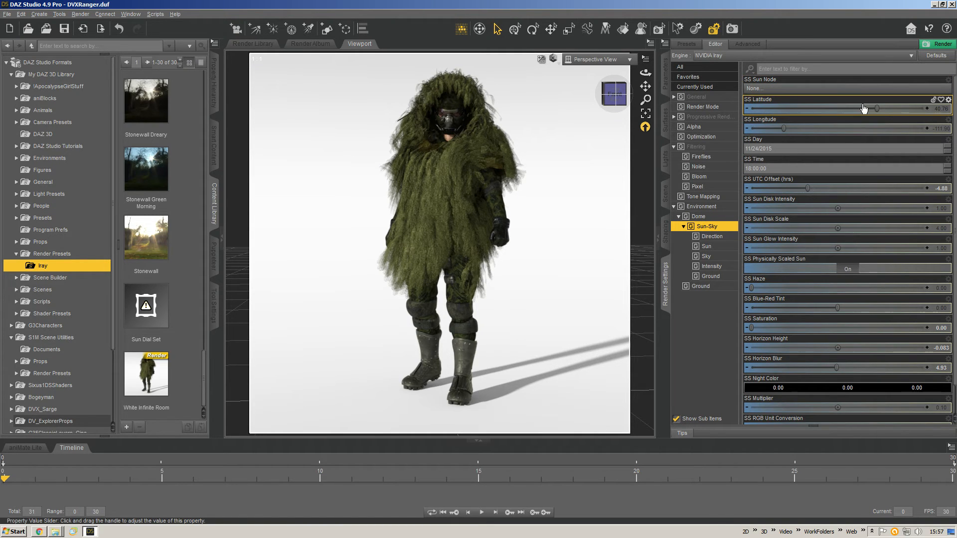
{"action": "mouse_move", "coordinate": [864, 109]}
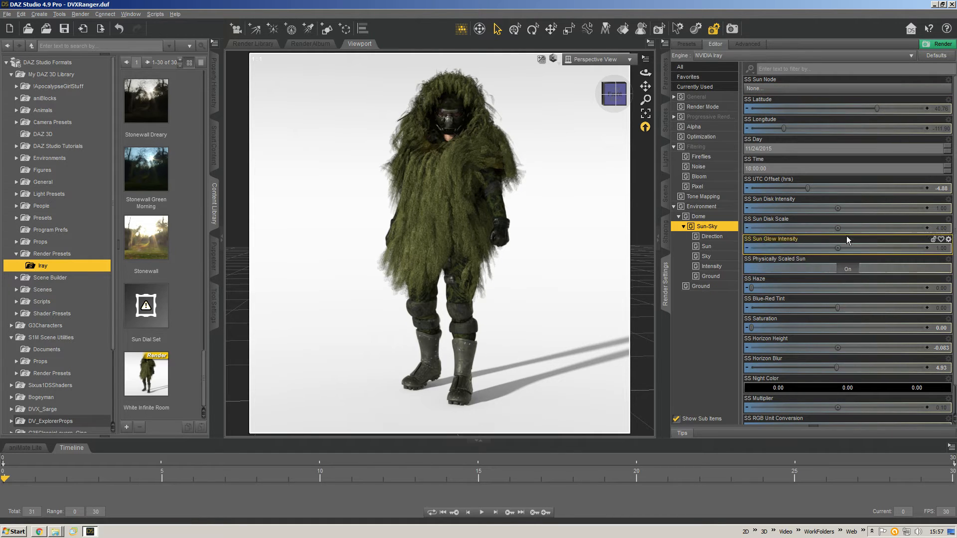
- Review the Sun-Sky parameters in the render settings, including its Ground and Intensity subgroups
{"action": "scroll", "coordinate": [954, 183], "scroll_direction": "down", "scroll_amount": 2}
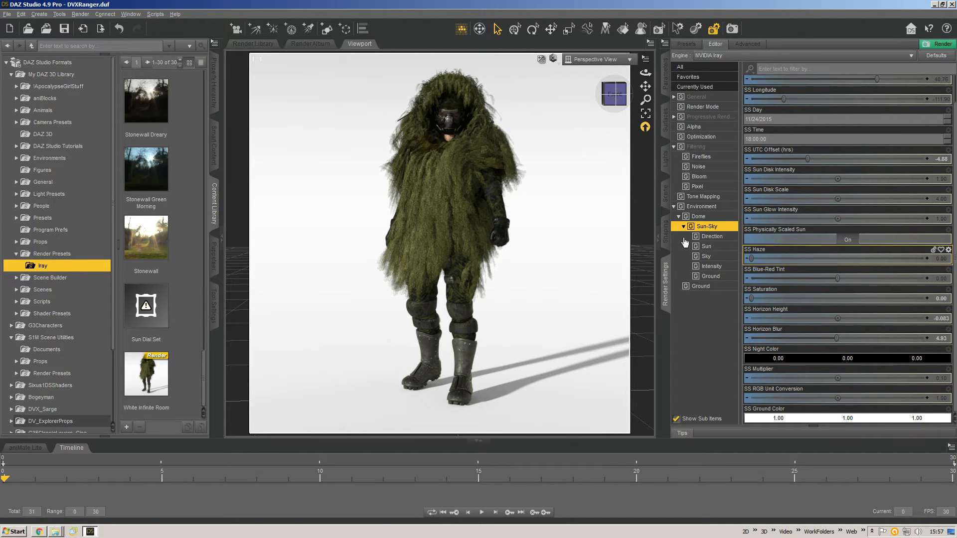
{"action": "left_click", "coordinate": [710, 277]}
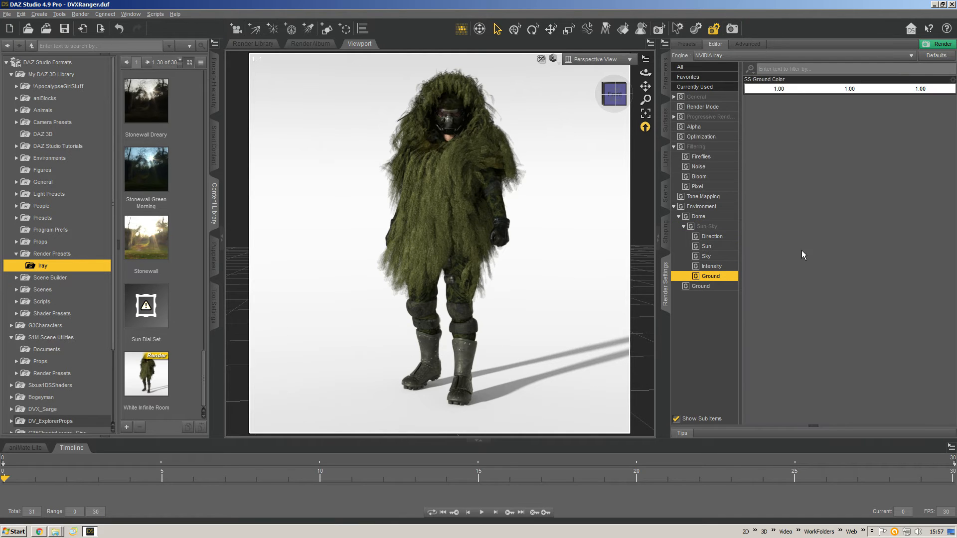
{"action": "left_click", "coordinate": [712, 267]}
{"action": "left_click", "coordinate": [713, 228]}
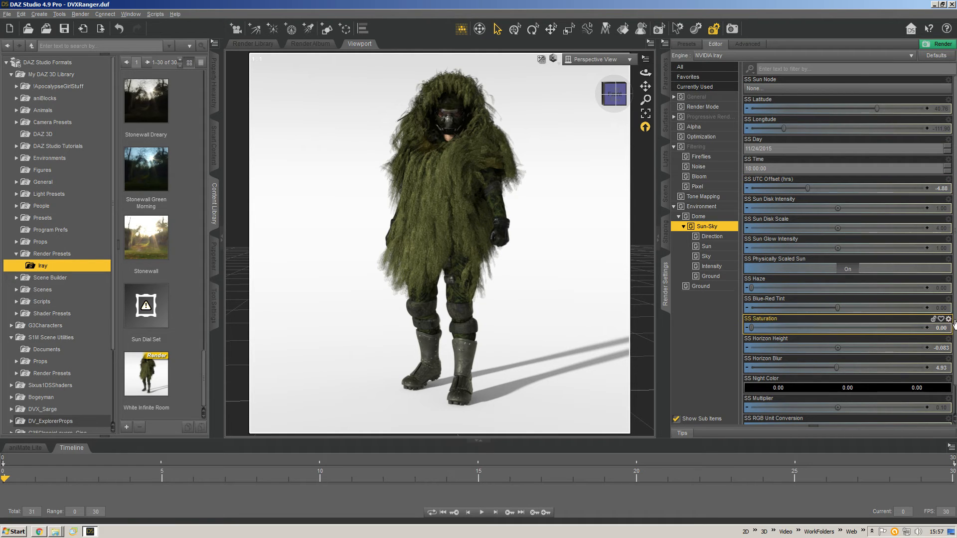
{"action": "scroll", "coordinate": [942, 327], "scroll_direction": "down", "scroll_amount": 2}
{"action": "scroll", "coordinate": [953, 347], "scroll_direction": "up", "scroll_amount": 1}
- Switch to the browser, highlight the web address of the free HDR Sky Cloudy page, and return to DAZ Studio
{"action": "key", "text": "alt+Tab"}
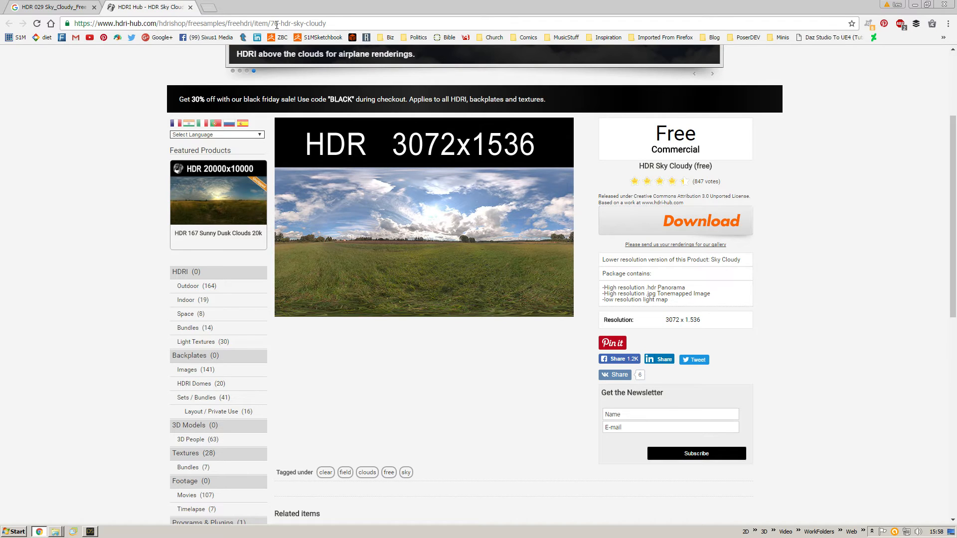
{"action": "left_click_drag", "start_coordinate": [338, 22], "coordinate": [70, 23]}
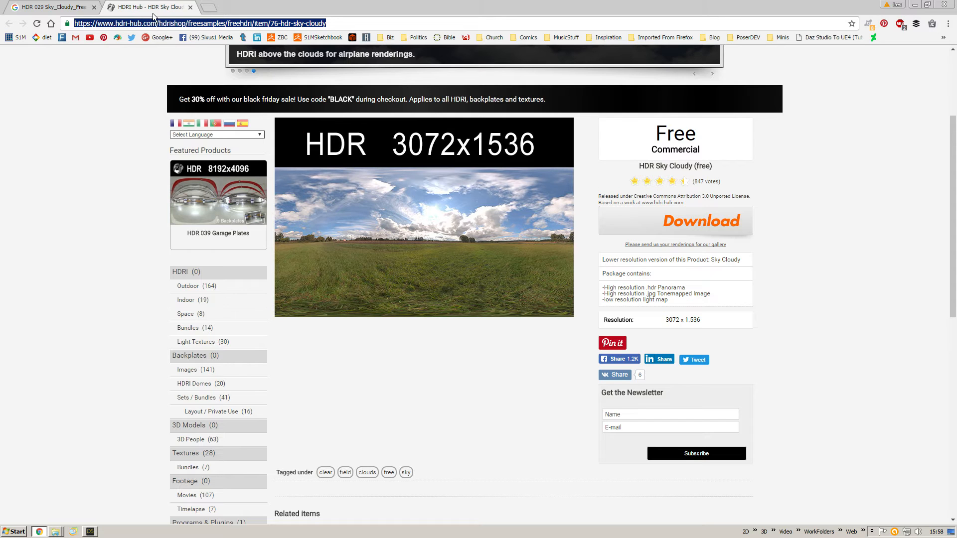
{"action": "key", "text": "alt+Tab"}
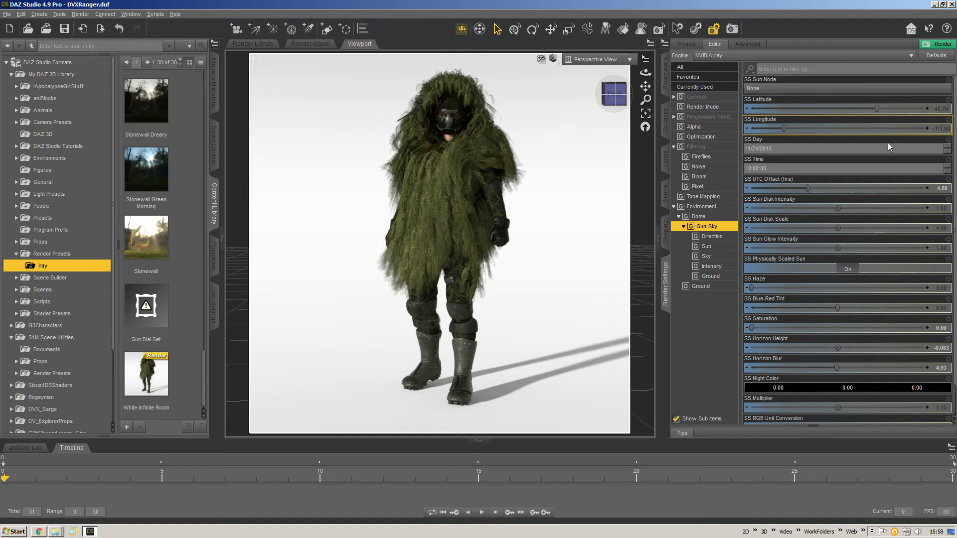
- Set the Dome Mode to Finite Sphere w/ Ground in the Dome group of the Environment settings
{"action": "left_click", "coordinate": [705, 218]}
{"action": "left_click", "coordinate": [792, 89]}
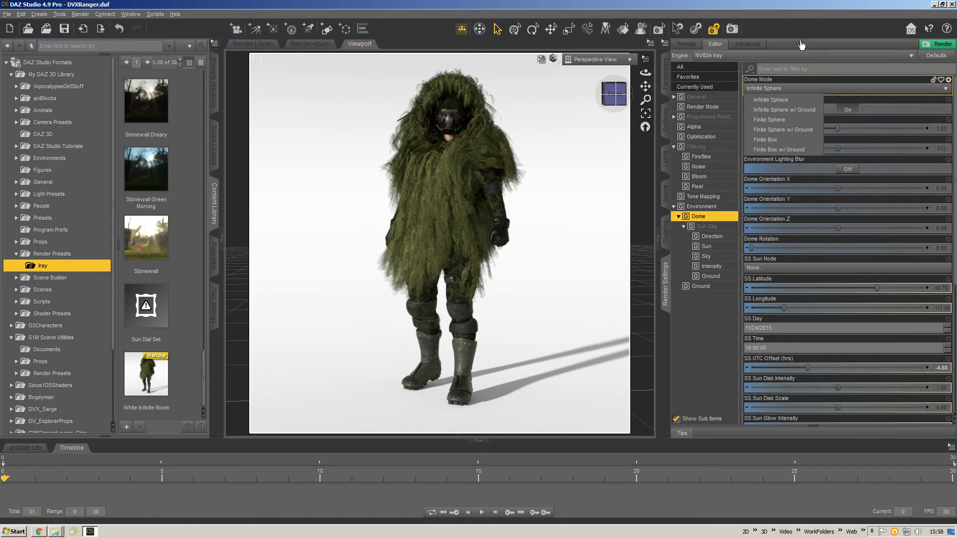
{"action": "left_click", "coordinate": [778, 100]}
{"action": "left_click", "coordinate": [708, 226]}
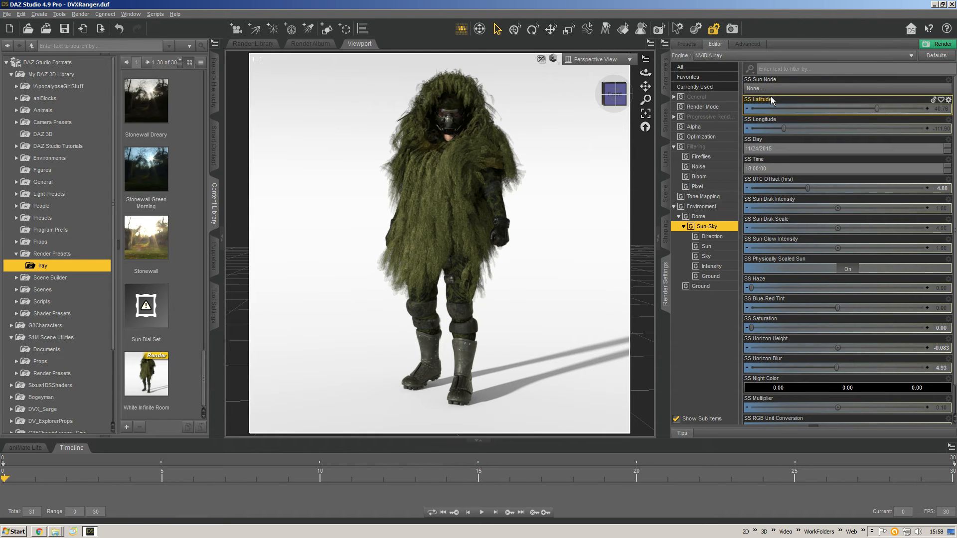
{"action": "left_click", "coordinate": [699, 216]}
{"action": "left_click", "coordinate": [781, 89]}
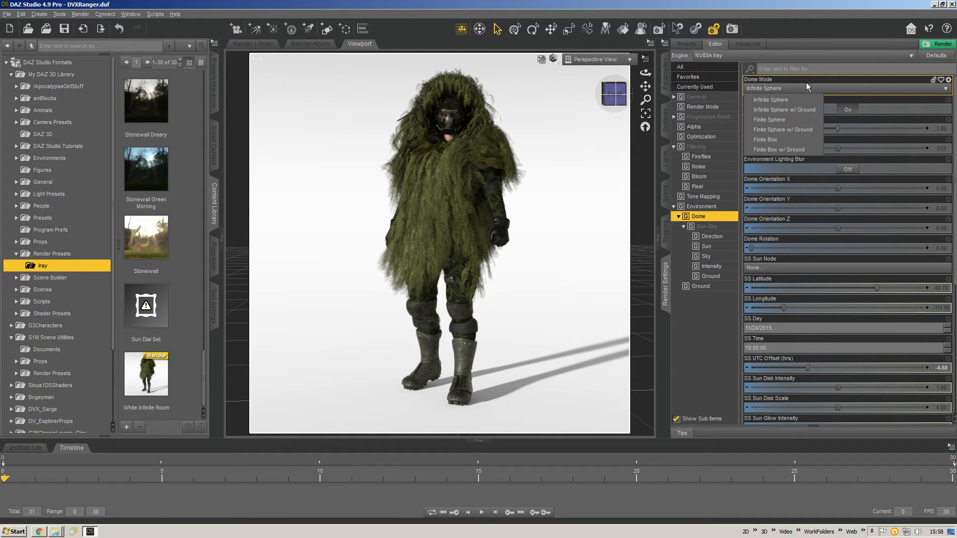
{"action": "left_click", "coordinate": [781, 129]}
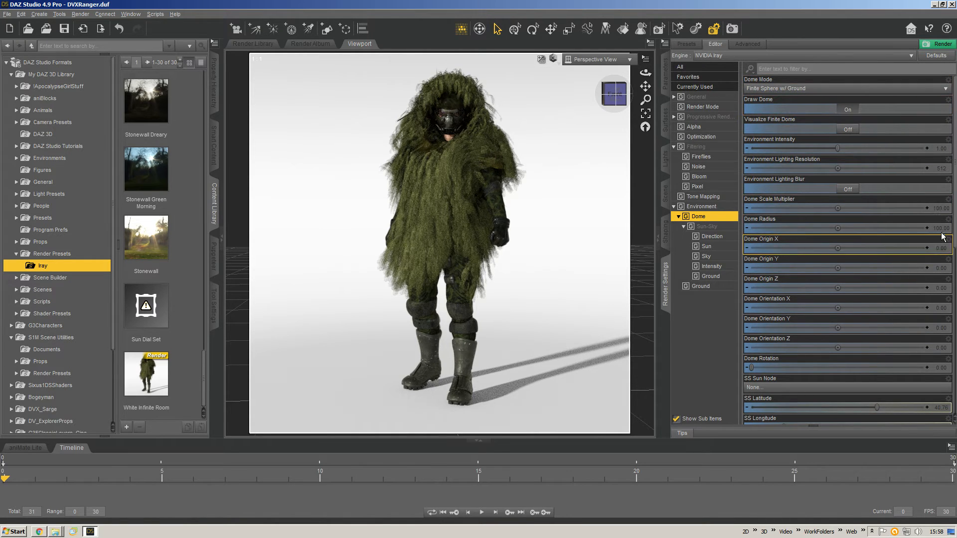
- Examine the Dome and Sun-Sky parameters, including the sun node and dome mode choices, and show the whole Environment group
{"action": "scroll", "coordinate": [953, 228], "scroll_direction": "down", "scroll_amount": 12}
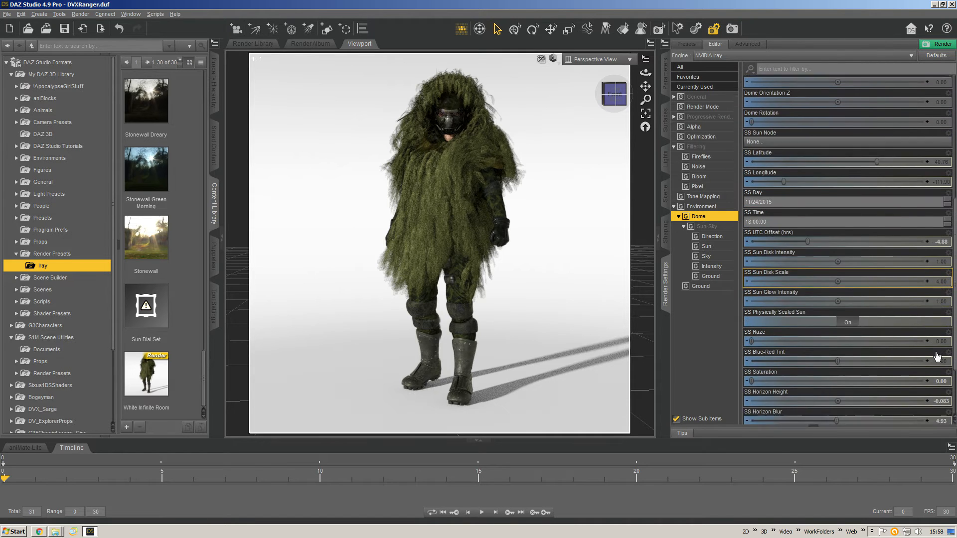
{"action": "scroll", "coordinate": [936, 396], "scroll_direction": "up", "scroll_amount": 12}
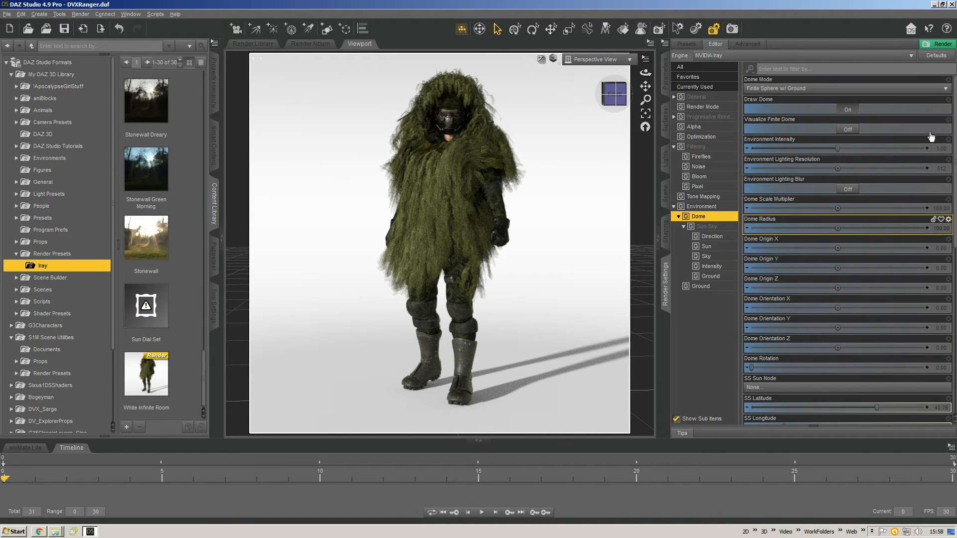
{"action": "left_click", "coordinate": [708, 228]}
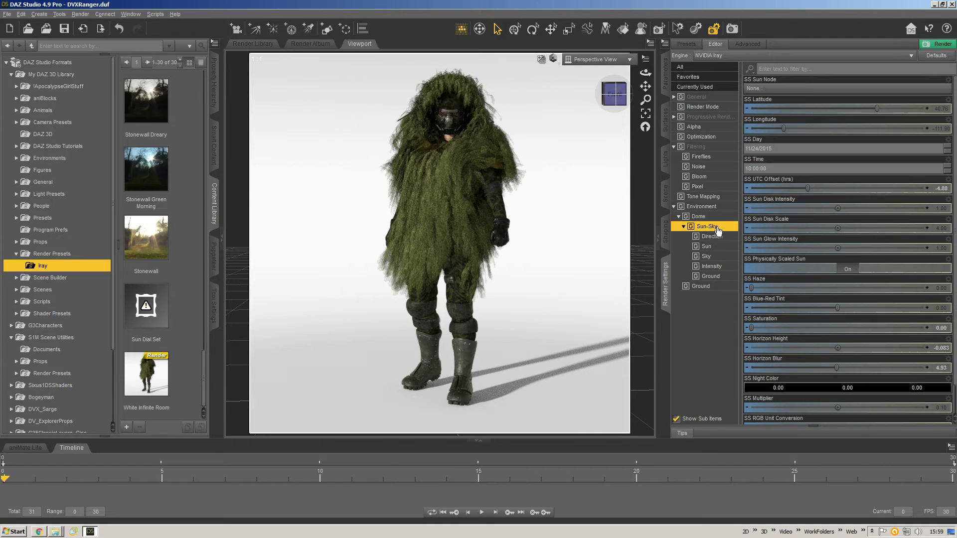
{"action": "left_click", "coordinate": [792, 88]}
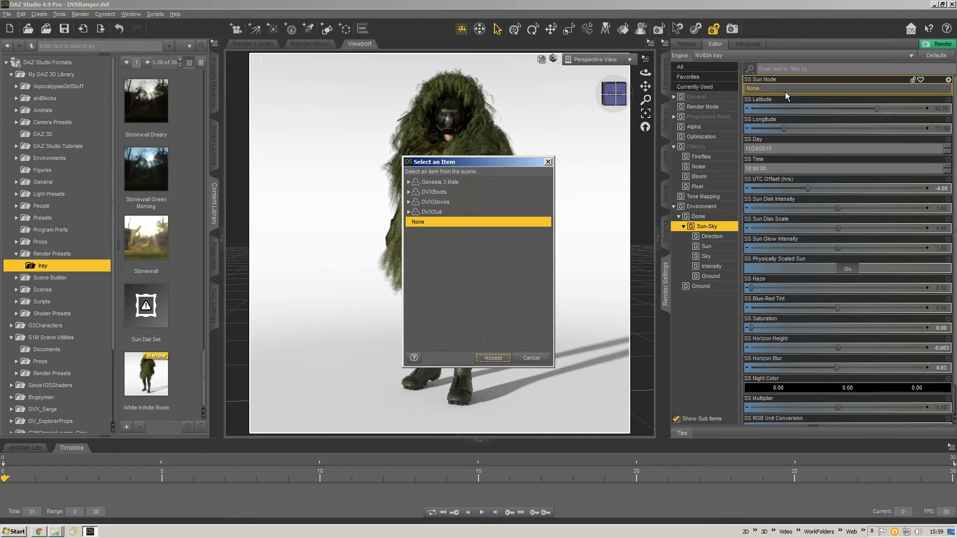
{"action": "left_click", "coordinate": [543, 357]}
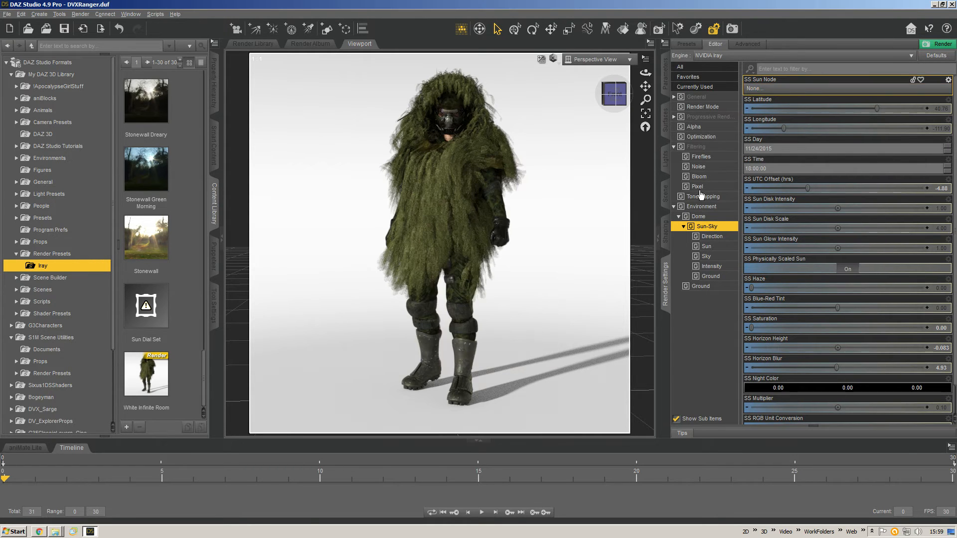
{"action": "left_click", "coordinate": [705, 218]}
{"action": "left_click", "coordinate": [830, 88]}
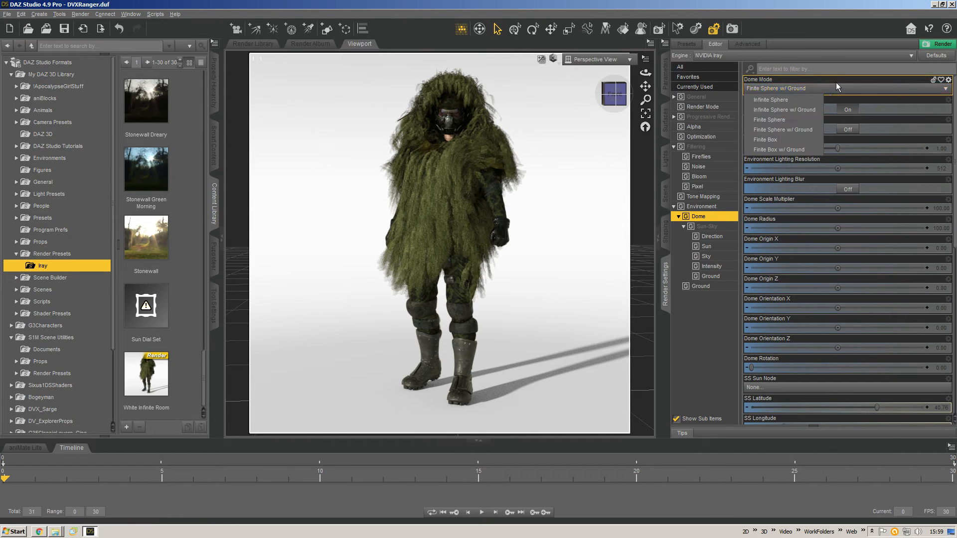
{"action": "left_click", "coordinate": [825, 23]}
{"action": "left_click", "coordinate": [701, 206]}
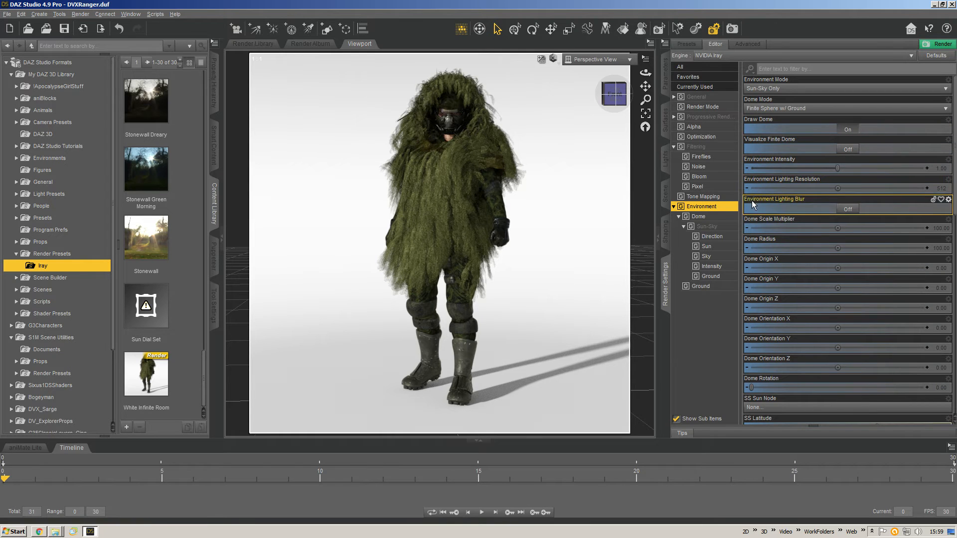
- Widen the parameter area, try the Infinite Sphere dome mode, and set it back to Finite Sphere w/ Ground
{"action": "left_click_drag", "start_coordinate": [720, 188], "coordinate": [709, 188]}
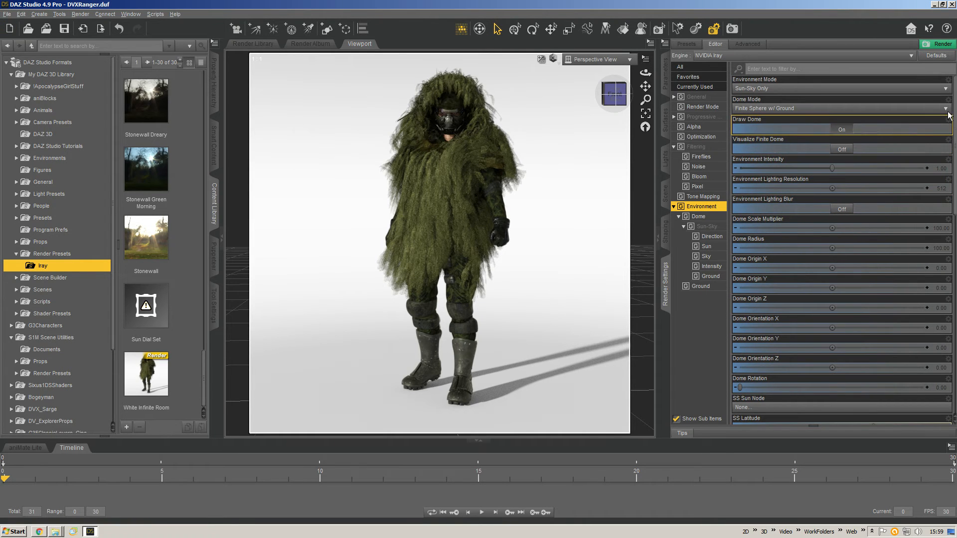
{"action": "left_click", "coordinate": [836, 110]}
{"action": "left_click", "coordinate": [796, 120]}
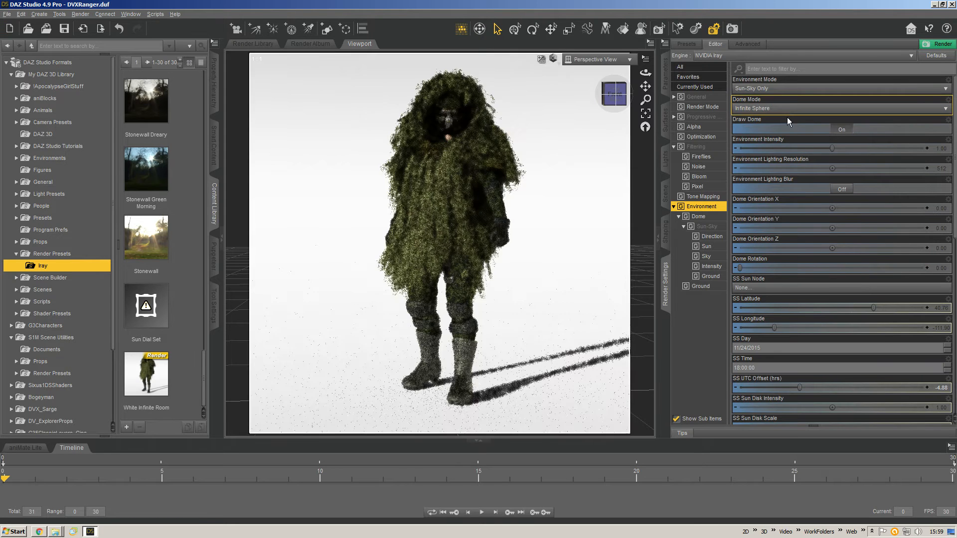
{"action": "left_click", "coordinate": [787, 110]}
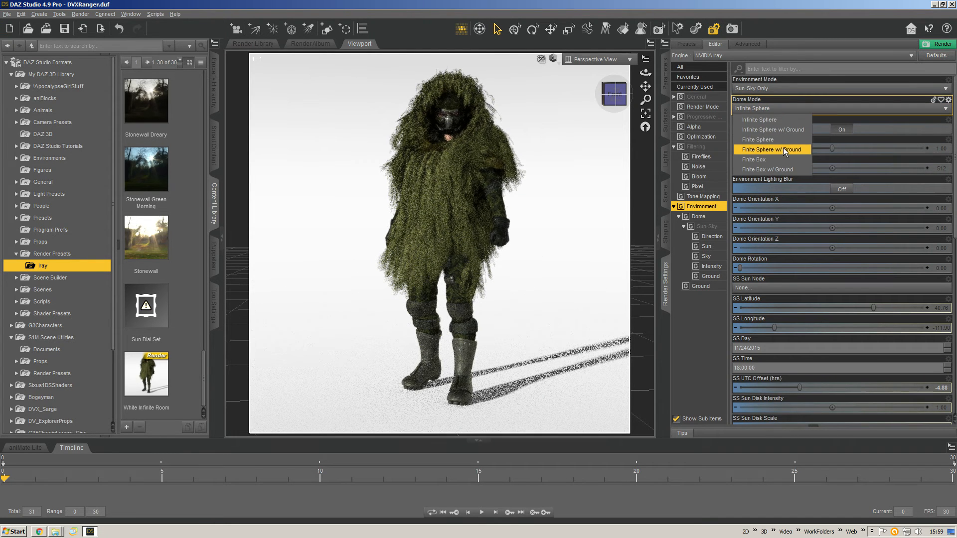
{"action": "left_click", "coordinate": [782, 149]}
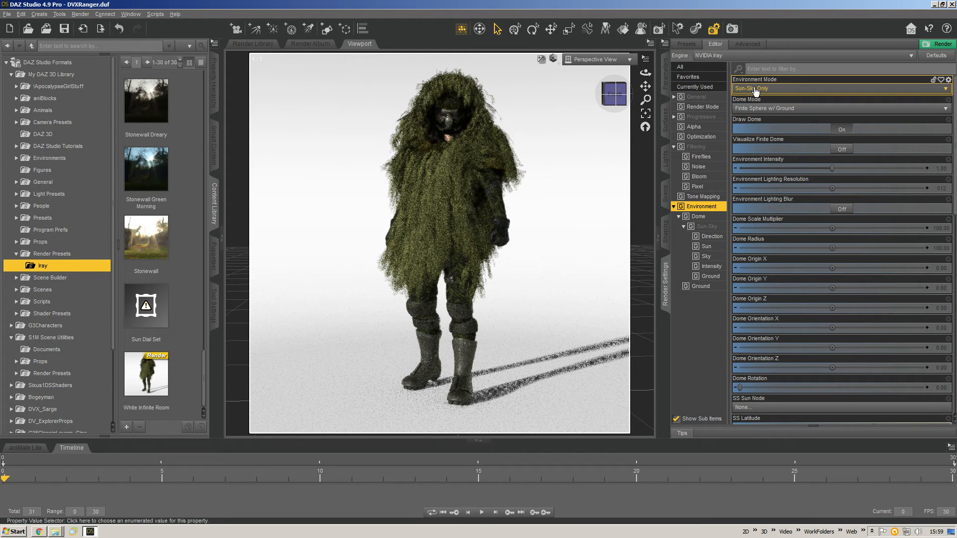
- Look through the Environment Mode options and set the mode to Dome and Scene
{"action": "left_click", "coordinate": [756, 89]}
{"action": "left_click", "coordinate": [773, 83]}
{"action": "left_click", "coordinate": [771, 88]}
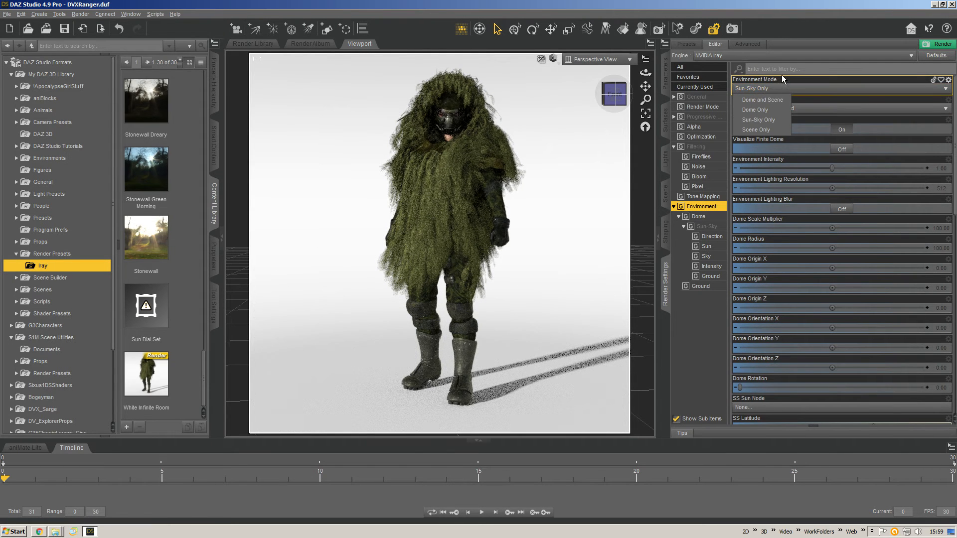
{"action": "left_click", "coordinate": [802, 81]}
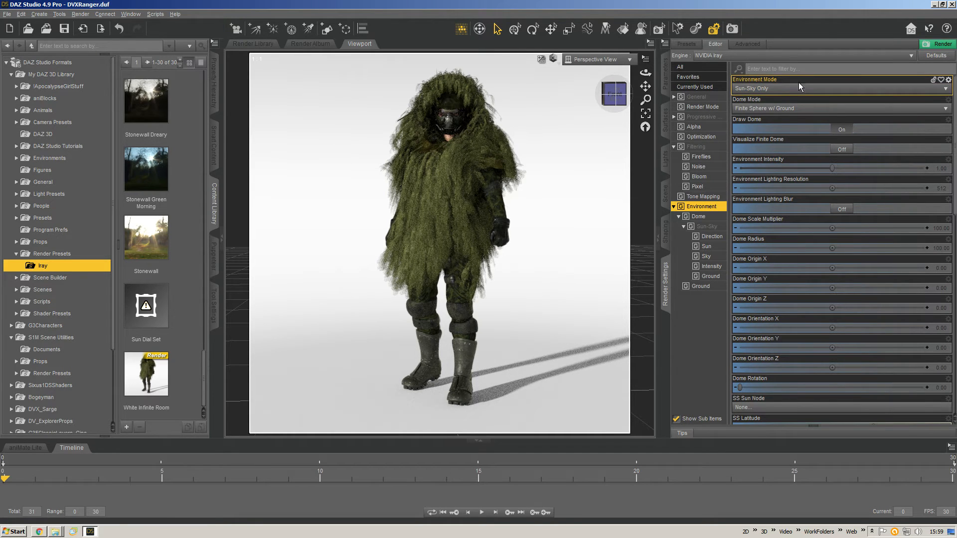
{"action": "left_click", "coordinate": [786, 91]}
{"action": "left_click", "coordinate": [801, 81]}
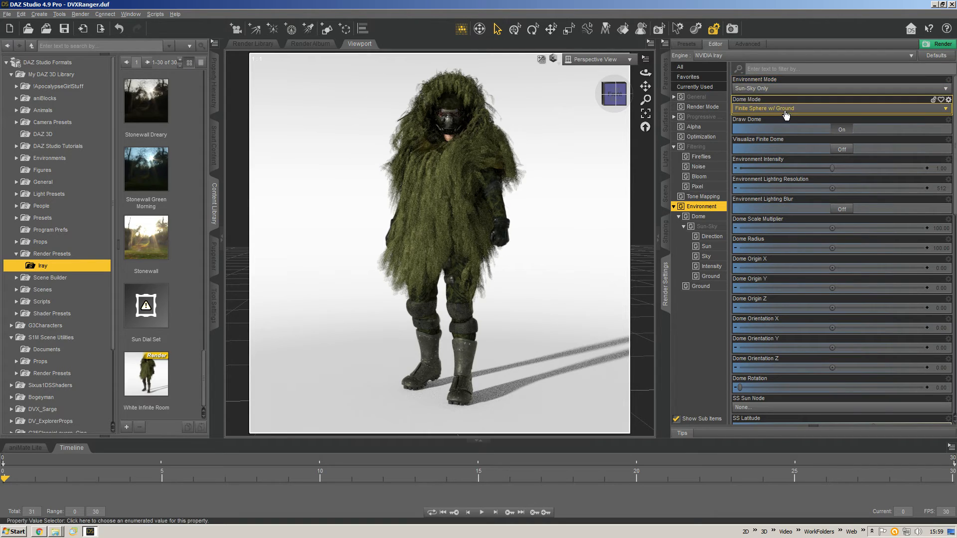
{"action": "left_click", "coordinate": [774, 89]}
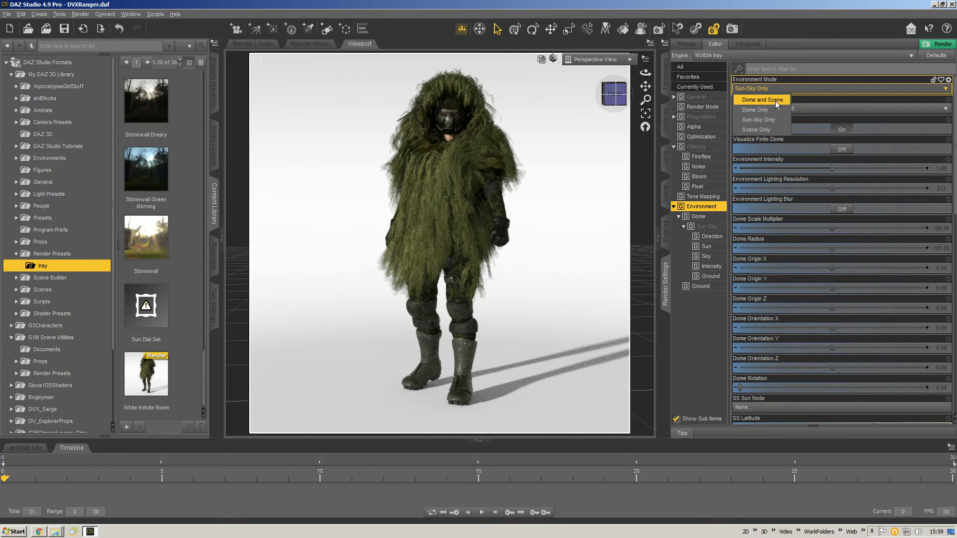
{"action": "left_click", "coordinate": [773, 100]}
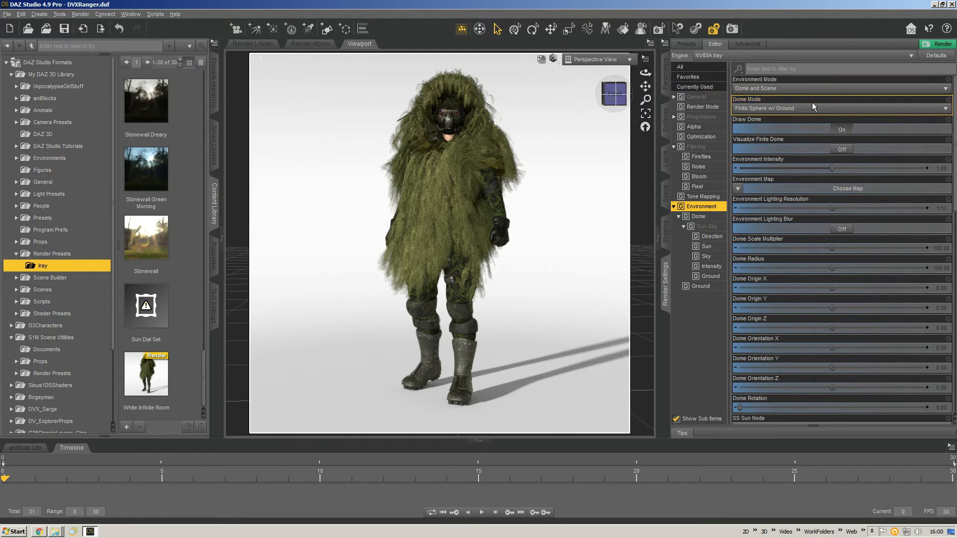
- Change the Environment Mode to Dome Only and check the other available modes
{"action": "left_click", "coordinate": [757, 89]}
{"action": "left_click", "coordinate": [761, 88]}
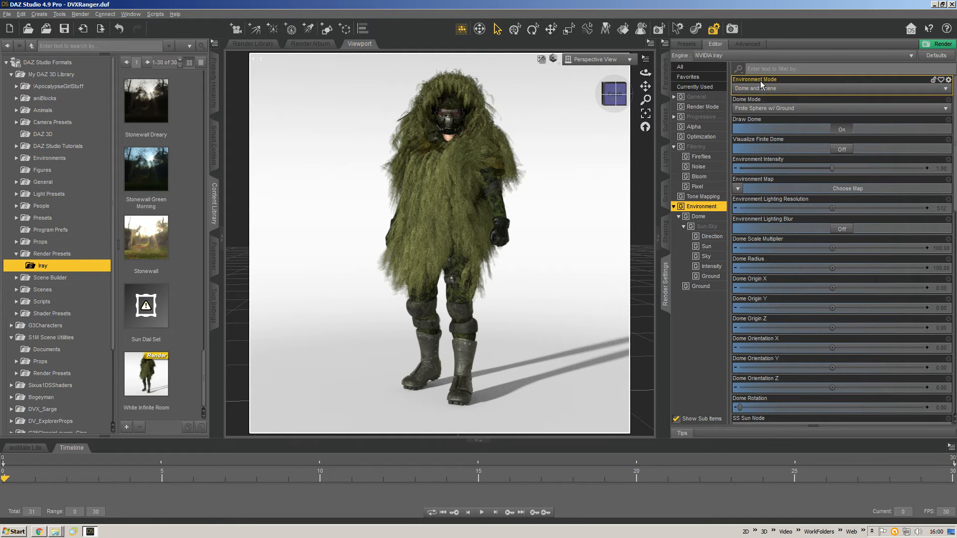
{"action": "left_click", "coordinate": [761, 85]}
{"action": "left_click", "coordinate": [768, 110]}
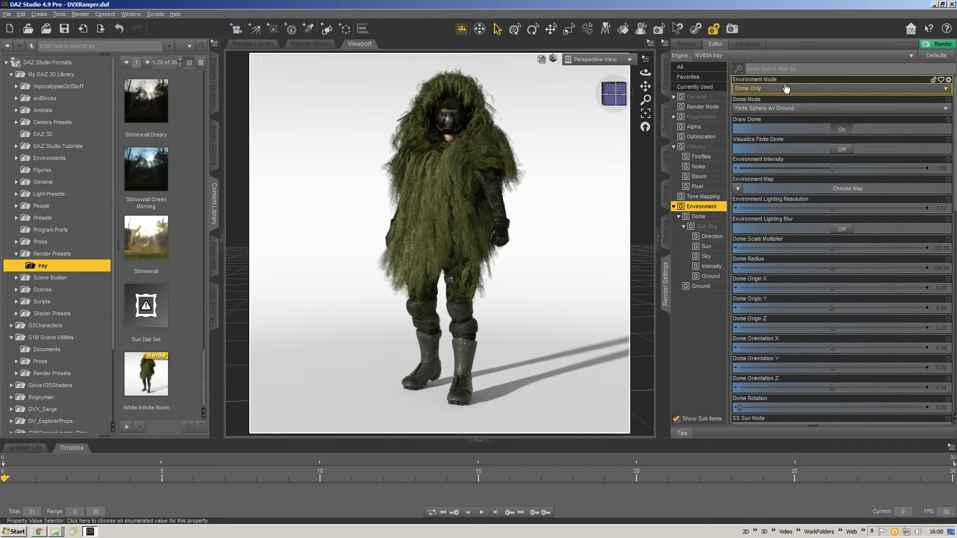
{"action": "left_click", "coordinate": [767, 89]}
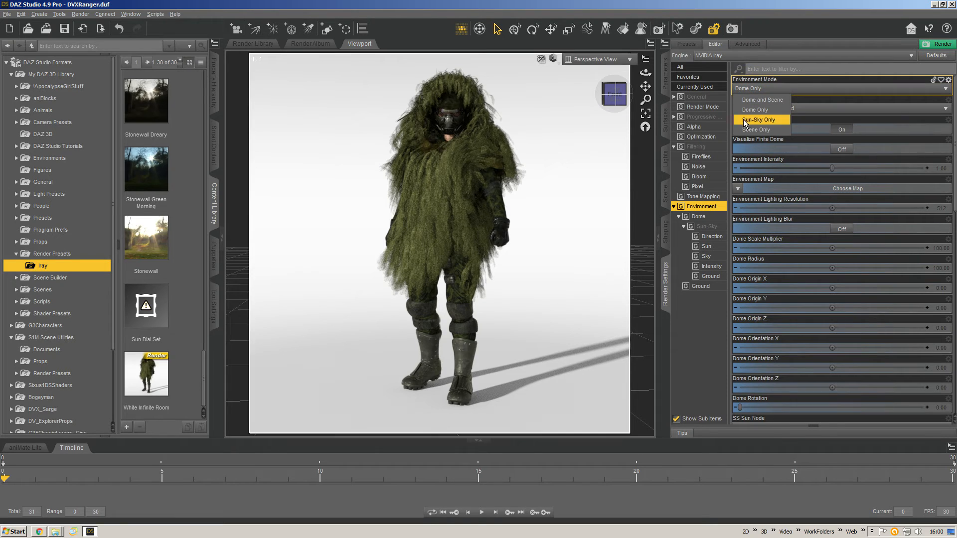
{"action": "left_click", "coordinate": [767, 79]}
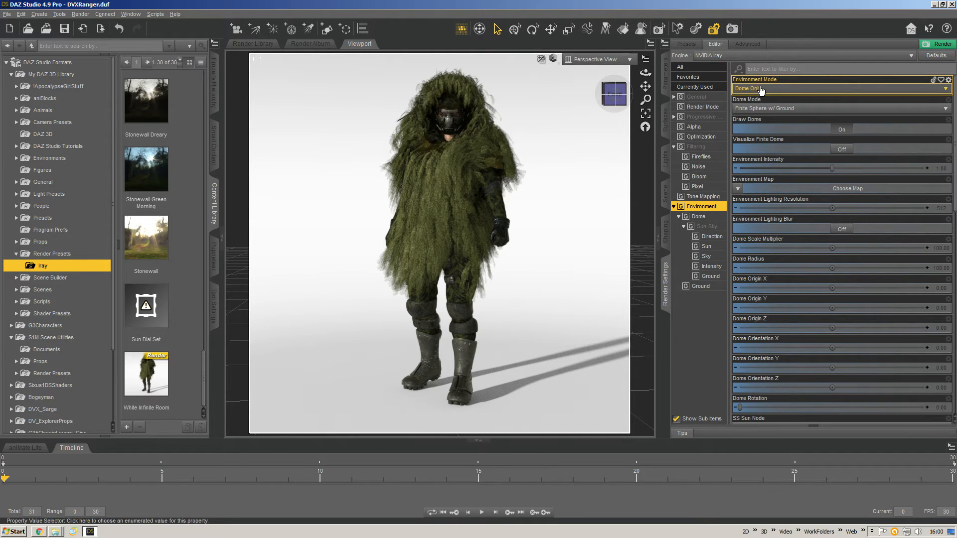
{"action": "left_click", "coordinate": [738, 188]}
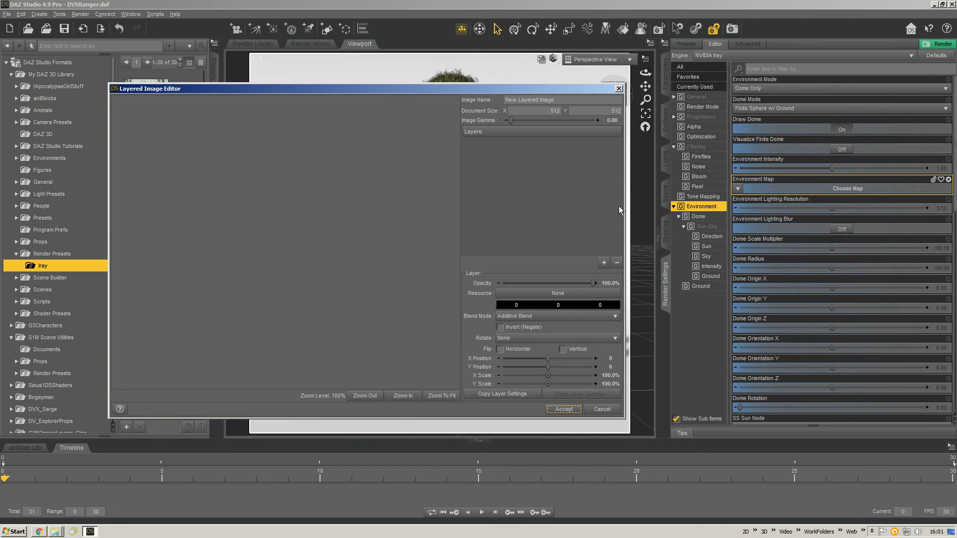
{"action": "left_click", "coordinate": [619, 89]}
{"action": "left_click", "coordinate": [738, 188]}
{"action": "left_click", "coordinate": [757, 164]}
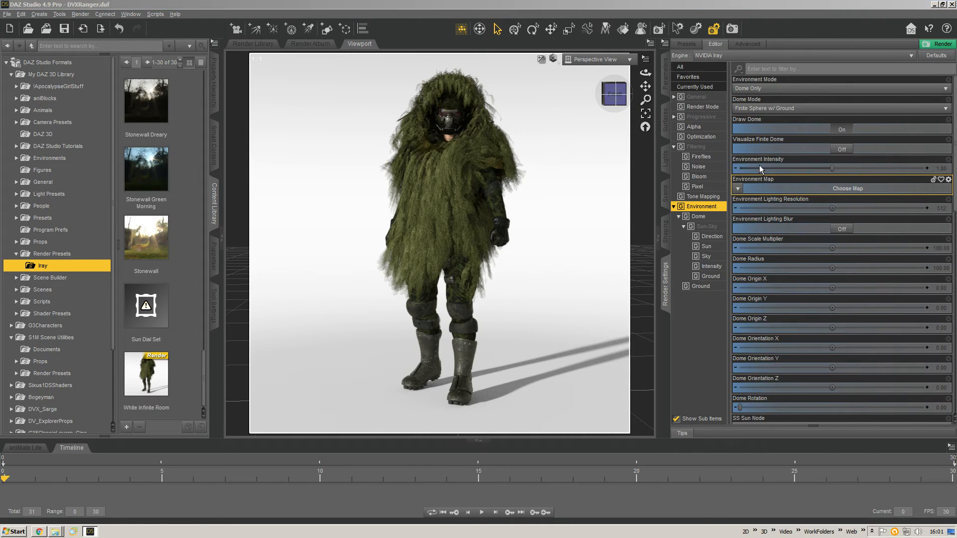
- Browse the Iray render presets in the library and check the map choices for the Environment Map
{"action": "left_click", "coordinate": [186, 30]}
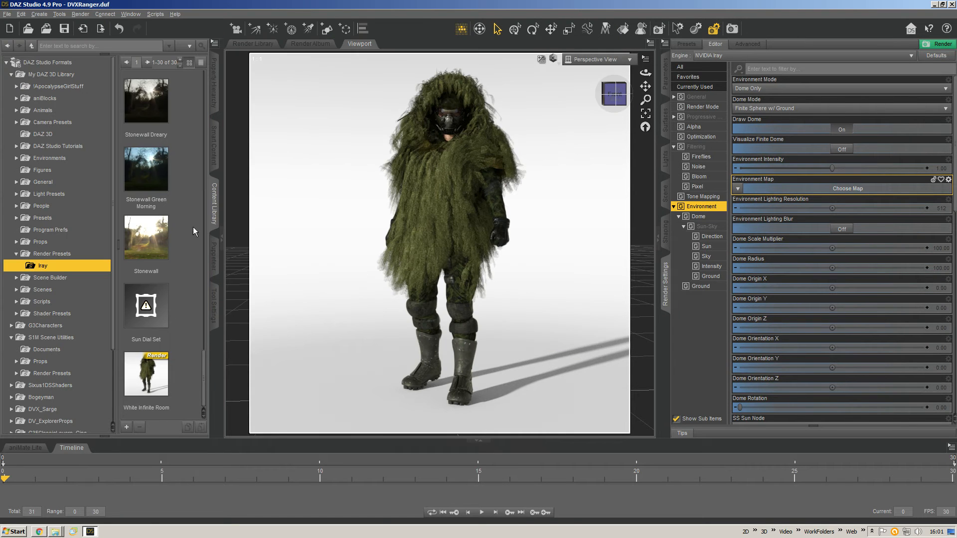
{"action": "left_click_drag", "start_coordinate": [203, 380], "coordinate": [201, 272]}
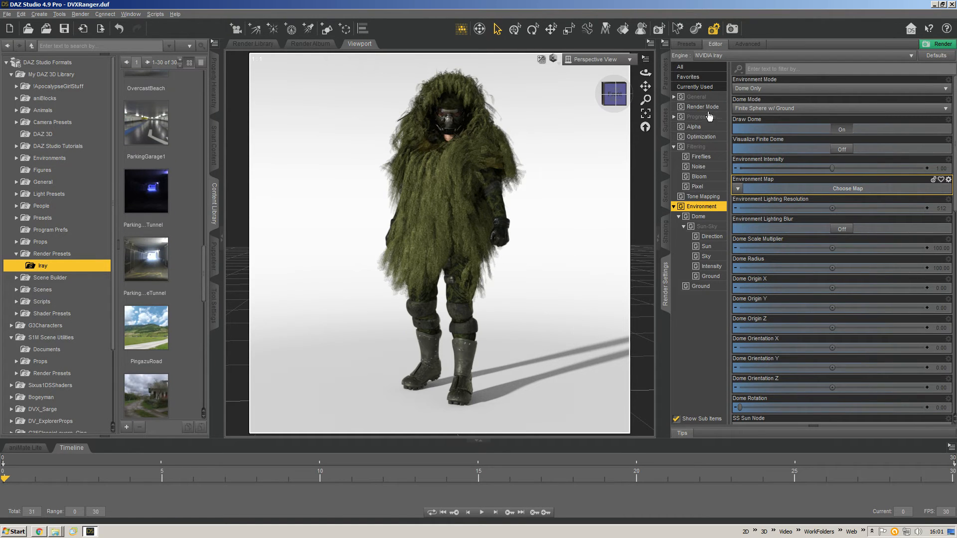
{"action": "left_click", "coordinate": [738, 190]}
{"action": "left_click", "coordinate": [756, 144]}
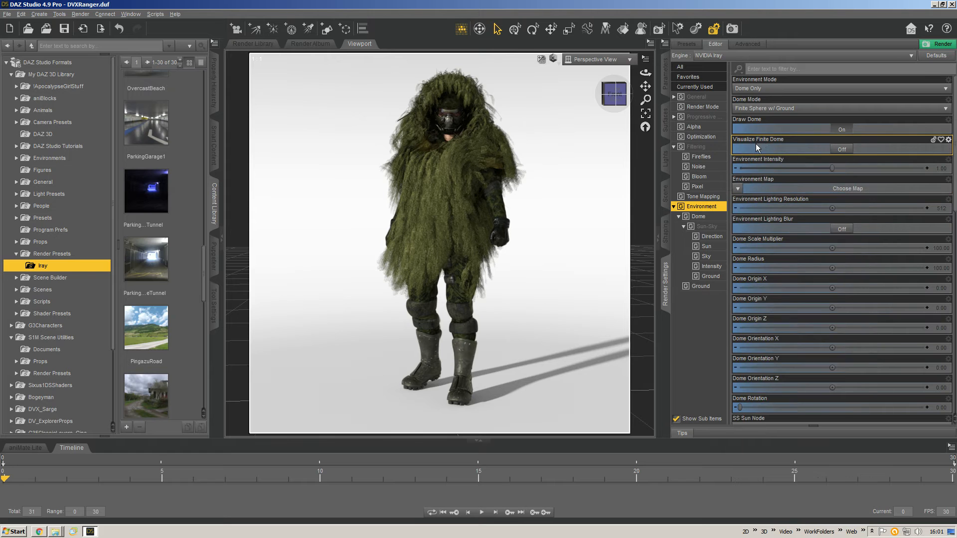
{"action": "key", "text": "alt+Tab"}
{"action": "key", "text": "alt+Tab"}
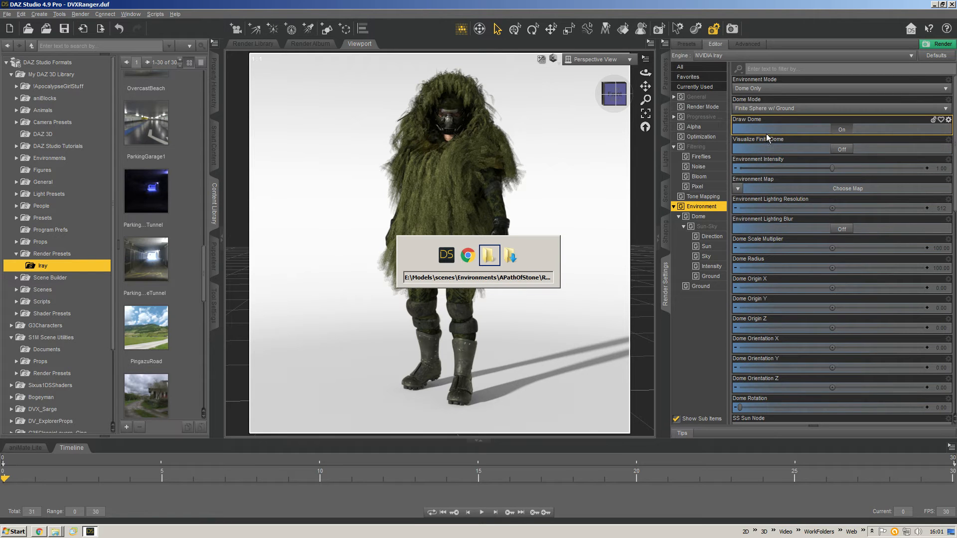
{"action": "key", "text": "alt+shift+Tab"}
{"action": "key", "text": "alt+shift+Tab"}
- Load HDR_029_Sky_Cloudy_Ref.hdr from the !BitsBox HDRISkies subfolder HDR_029_Sky_Cloudy_Free as the Environment Map
{"action": "left_click", "coordinate": [738, 189]}
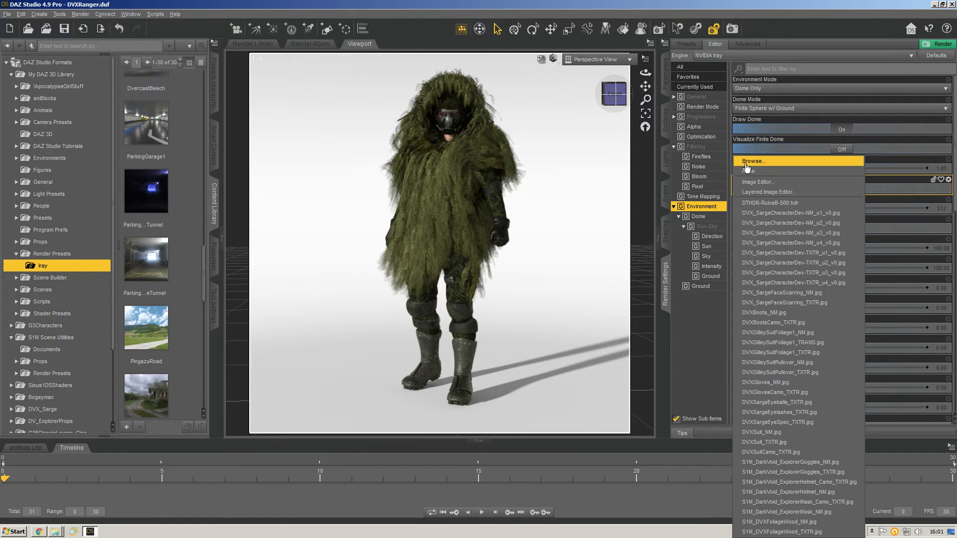
{"action": "left_click", "coordinate": [738, 160]}
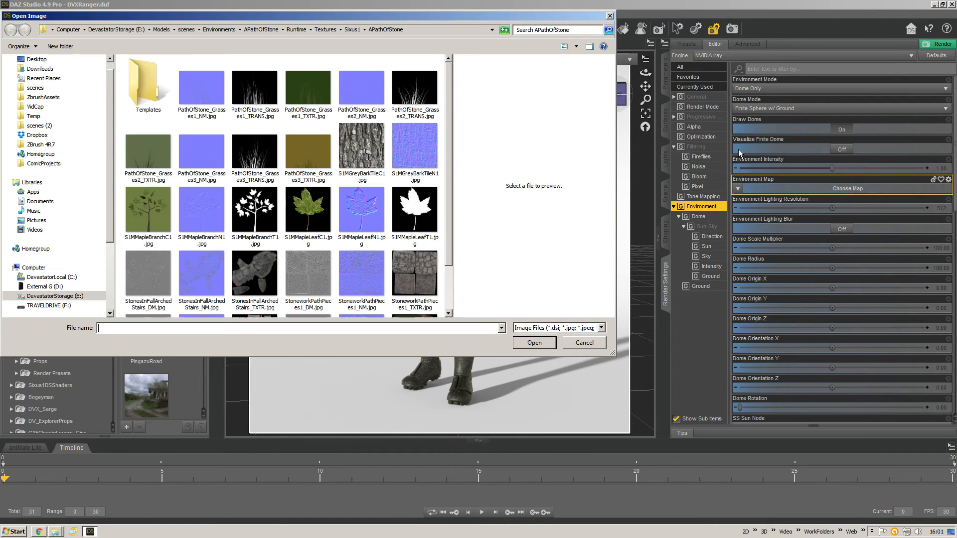
{"action": "left_click", "coordinate": [219, 29]}
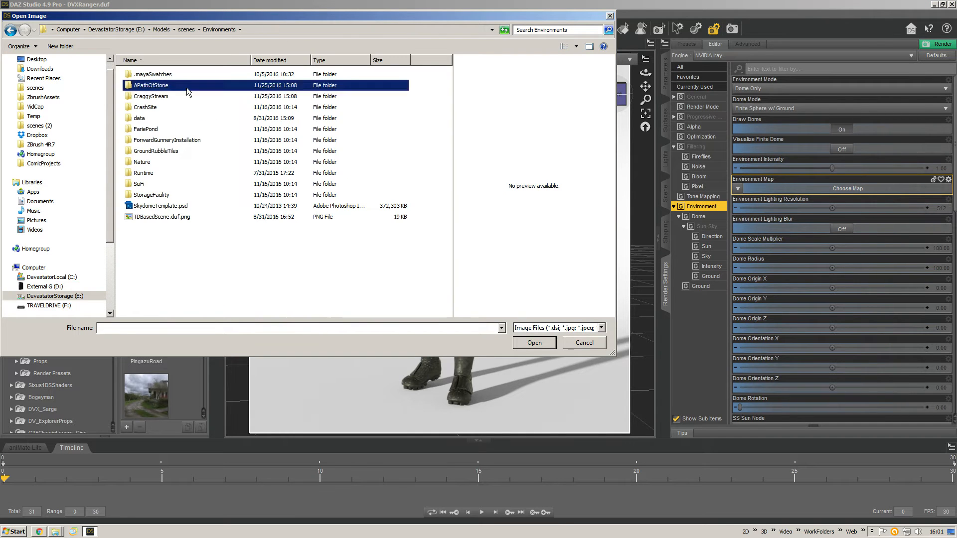
{"action": "left_click", "coordinate": [186, 29]}
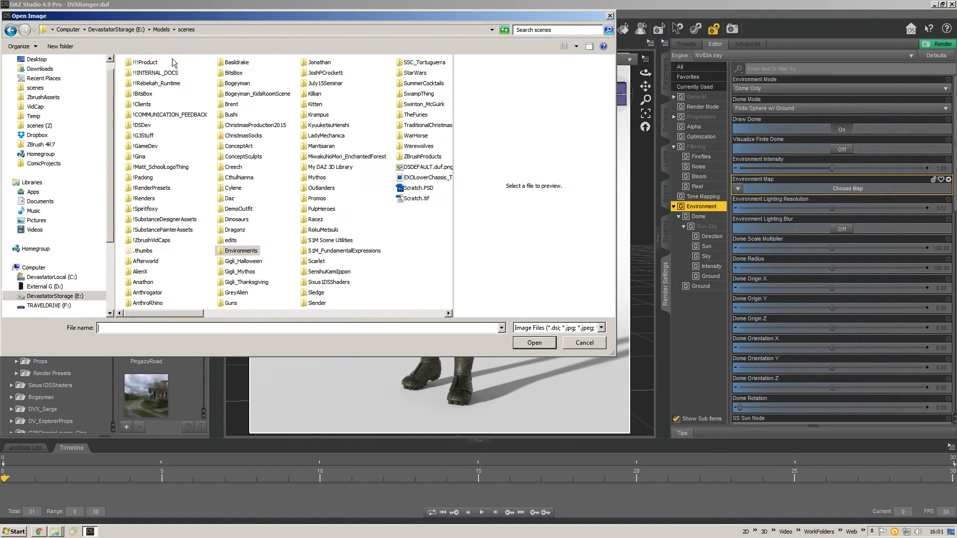
{"action": "double_click", "coordinate": [146, 97]}
{"action": "double_click", "coordinate": [150, 96]}
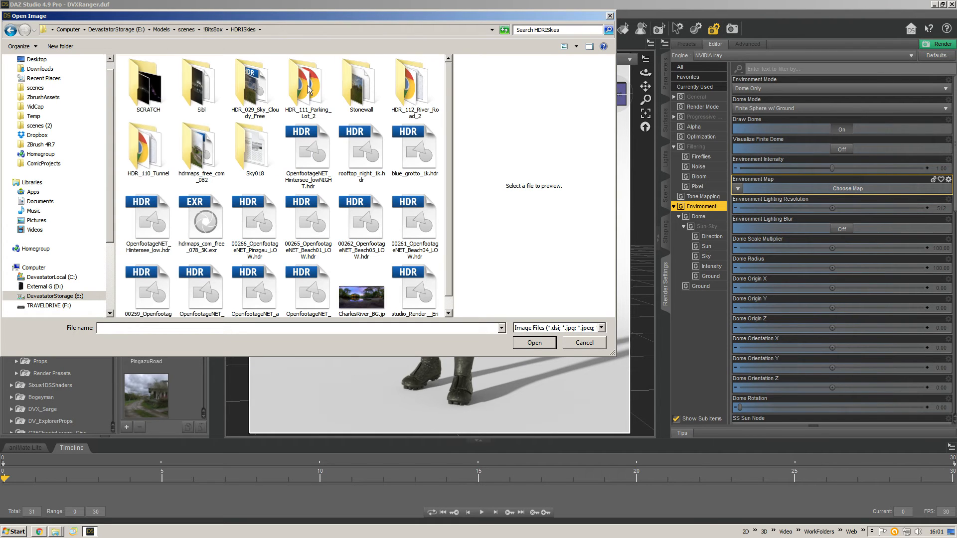
{"action": "double_click", "coordinate": [250, 85]}
{"action": "left_click", "coordinate": [317, 90]}
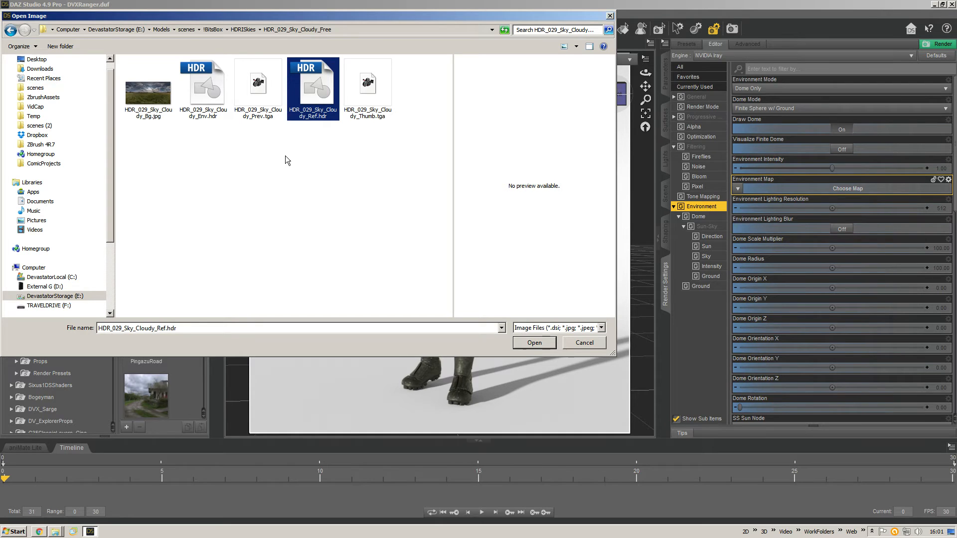
{"action": "key", "text": "Return"}
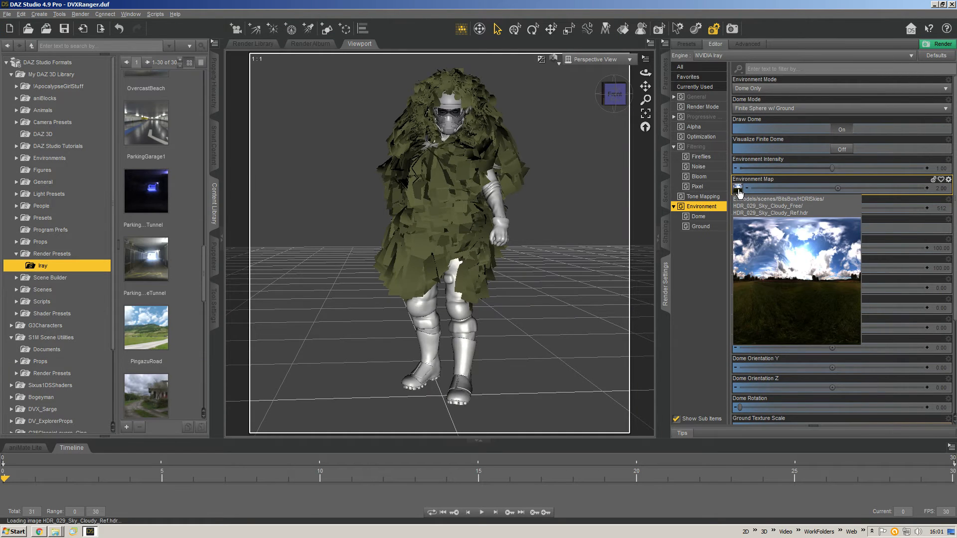
- Check the HDR Sky Cloudy download page in the browser and choose HDR_029_Sky_Cloudy_Ref.hdr for the Environment Map again
{"action": "left_click", "coordinate": [740, 192]}
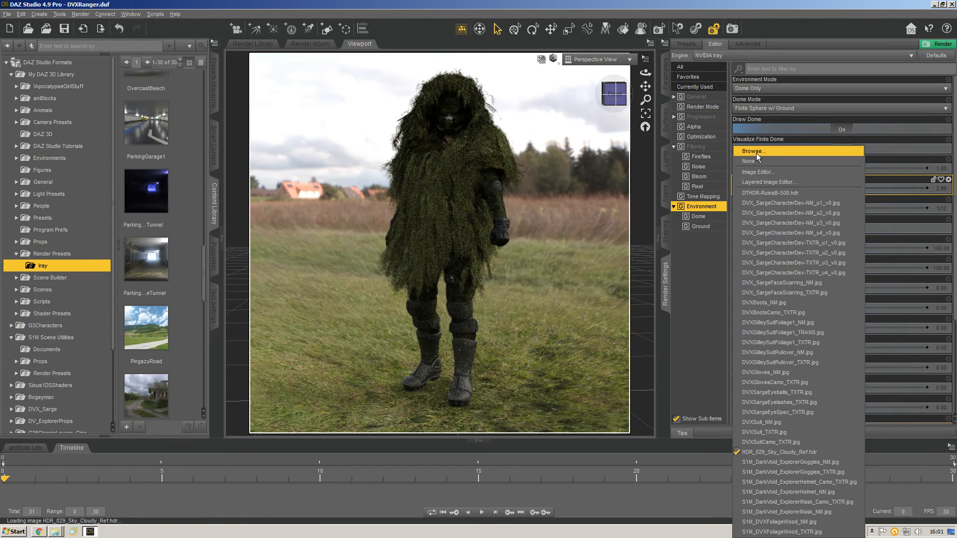
{"action": "left_click", "coordinate": [755, 154]}
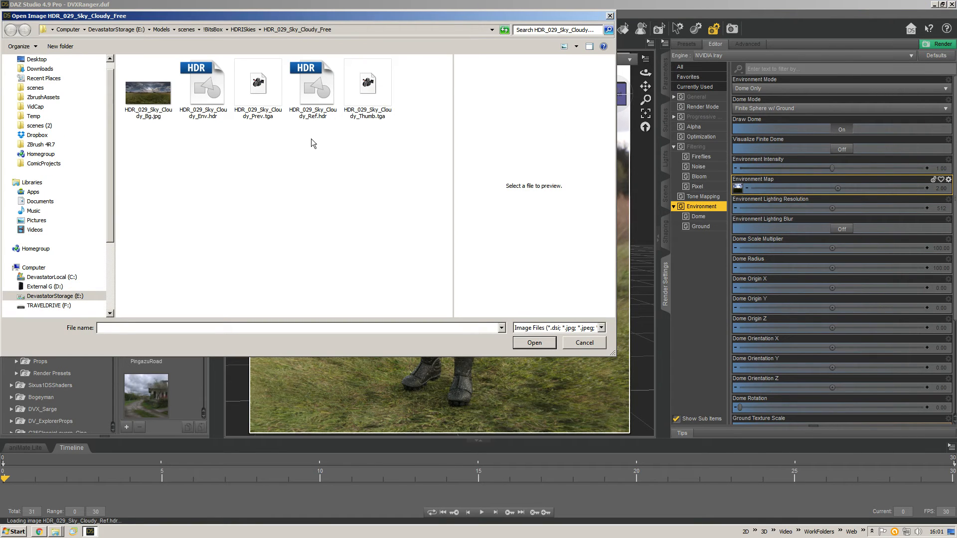
{"action": "key", "text": "alt+Tab"}
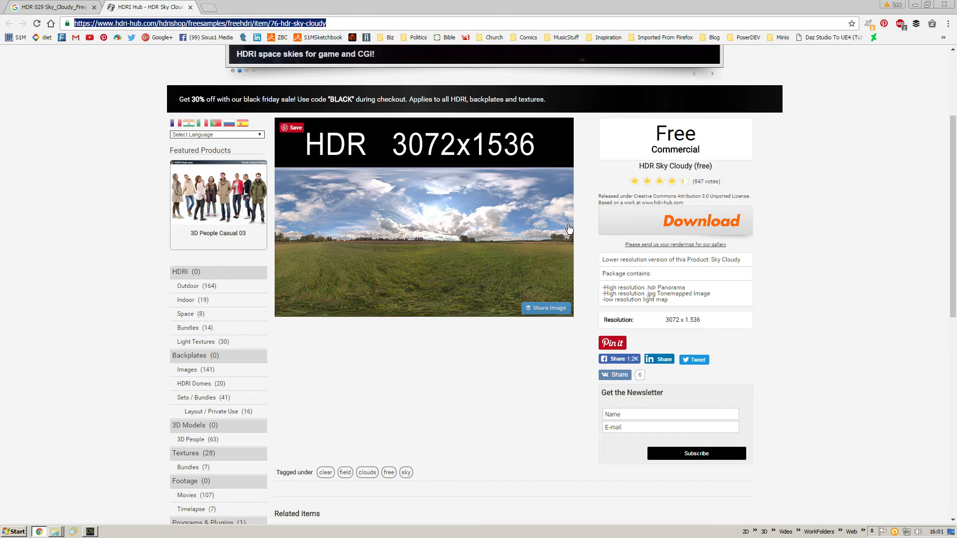
{"action": "key", "text": "alt+Tab"}
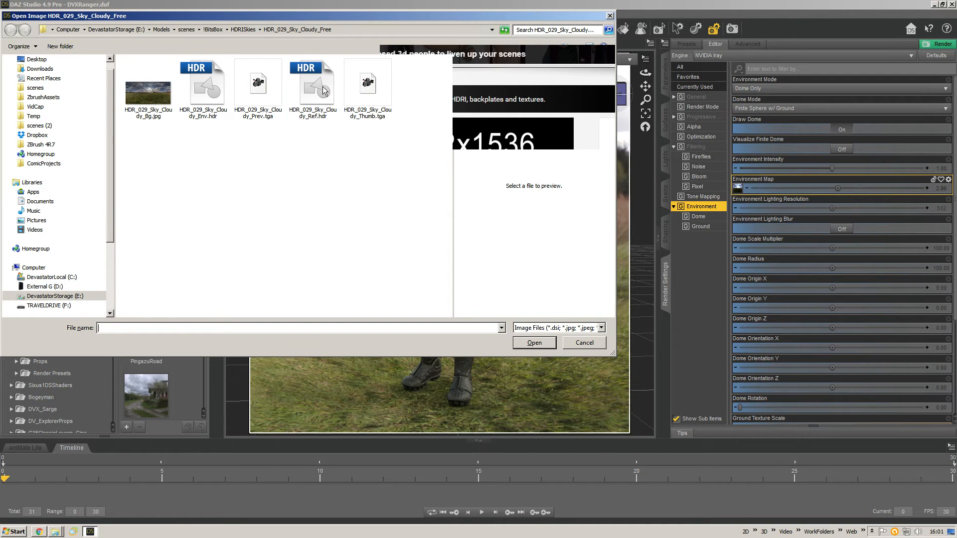
{"action": "left_click", "coordinate": [321, 93]}
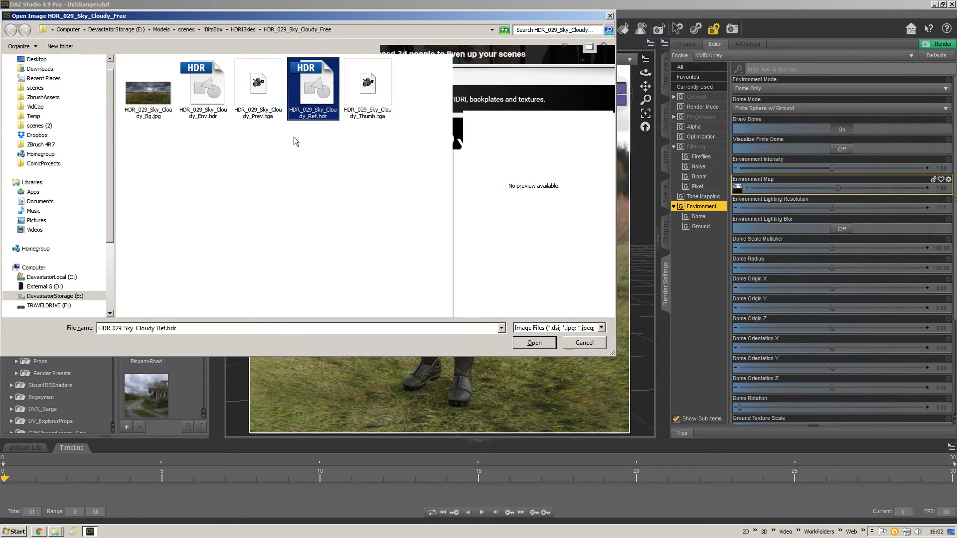
{"action": "left_click", "coordinate": [546, 342]}
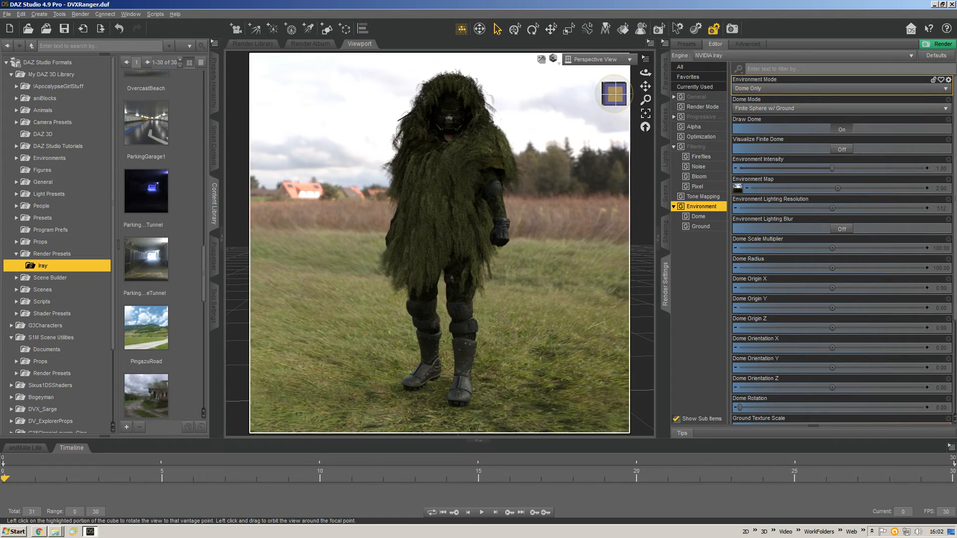
- Examine the figure and the HDRI surroundings from all sides, ending with a front view
{"action": "left_click_drag", "start_coordinate": [615, 94], "coordinate": [568, 94]}
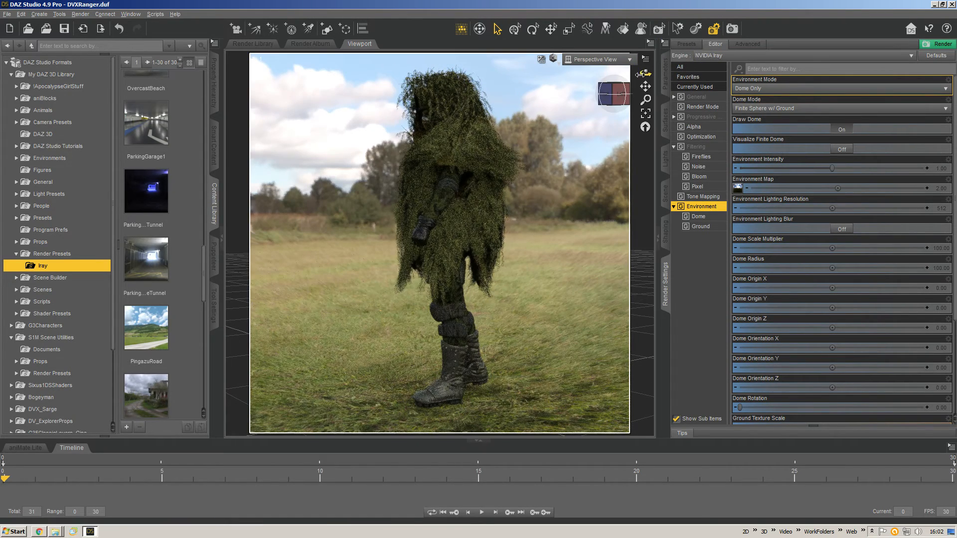
{"action": "left_click_drag", "start_coordinate": [618, 97], "coordinate": [590, 68]}
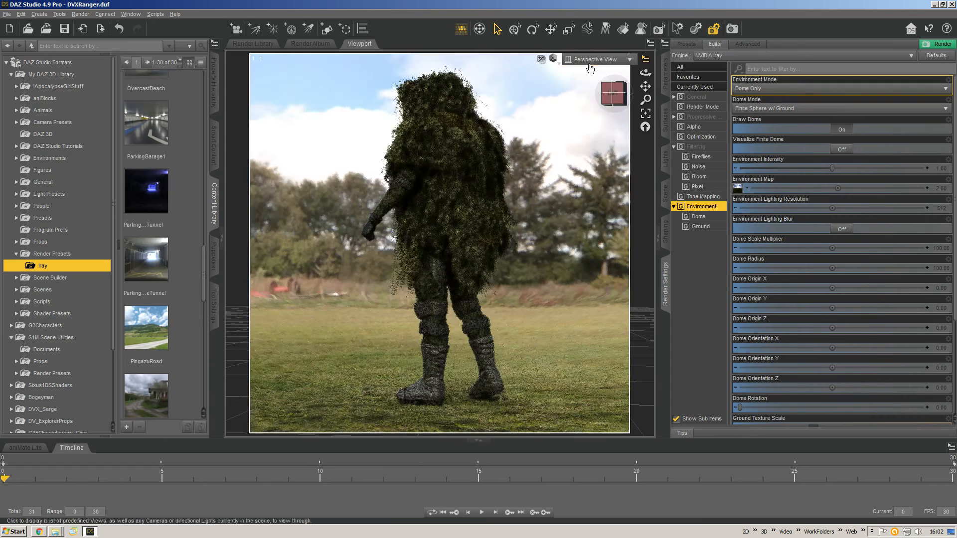
{"action": "left_click", "coordinate": [613, 93]}
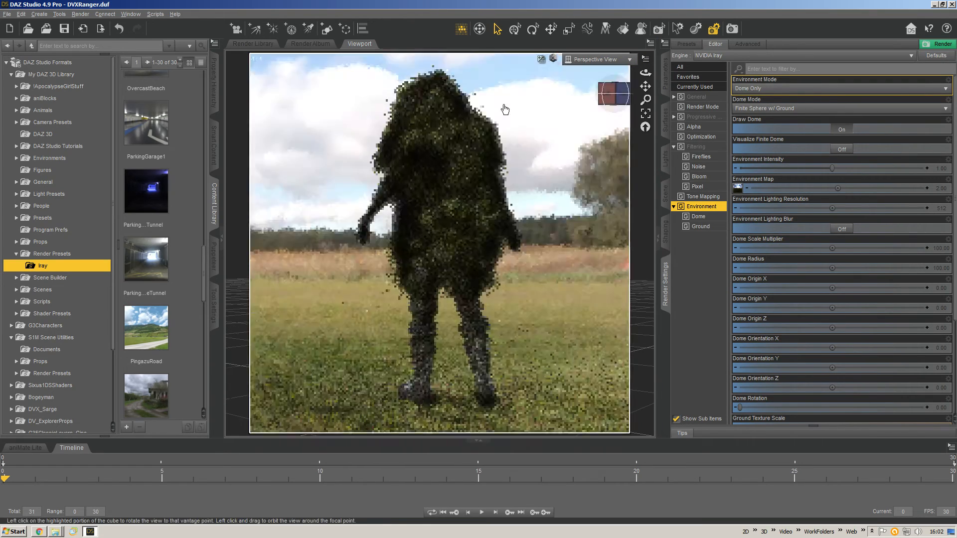
{"action": "left_click", "coordinate": [610, 87]}
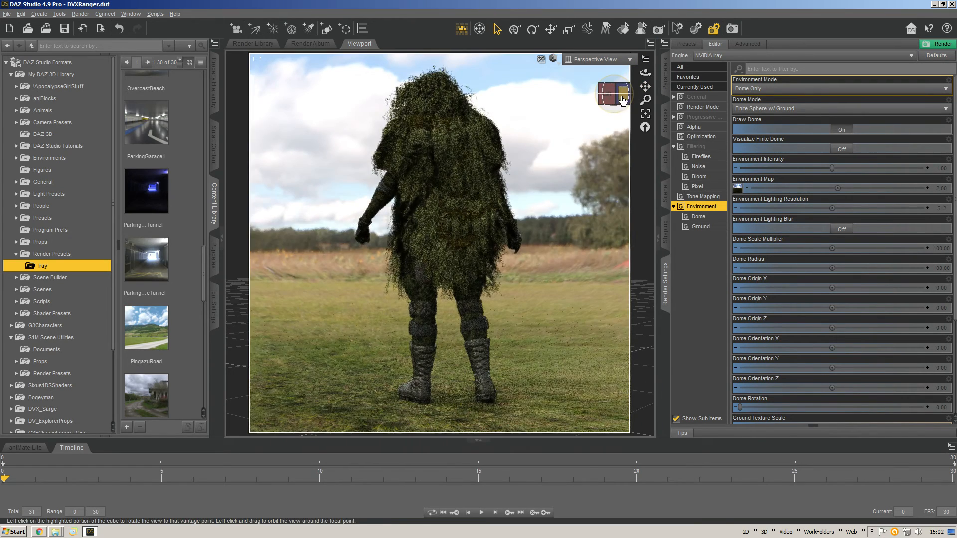
{"action": "left_click", "coordinate": [622, 100]}
{"action": "left_click", "coordinate": [617, 96]}
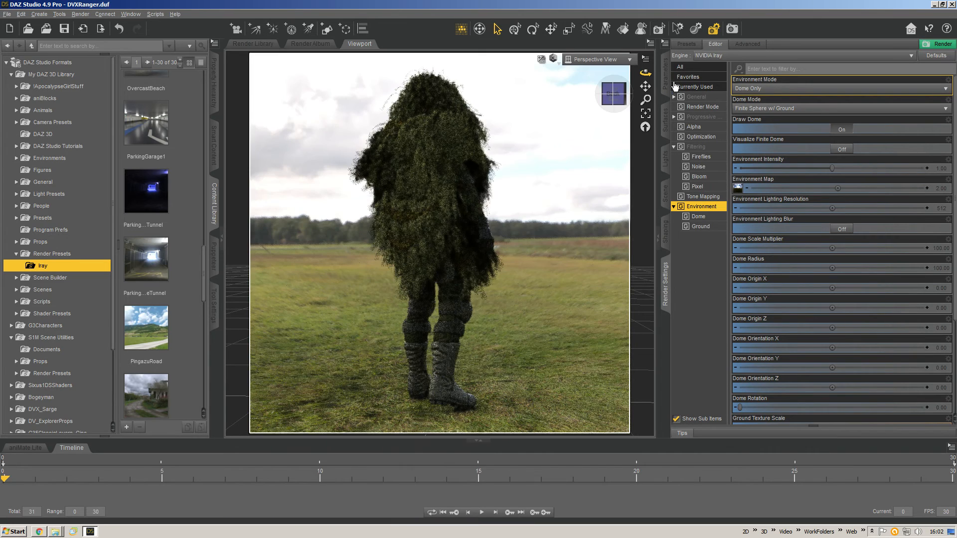
{"action": "left_click", "coordinate": [622, 98]}
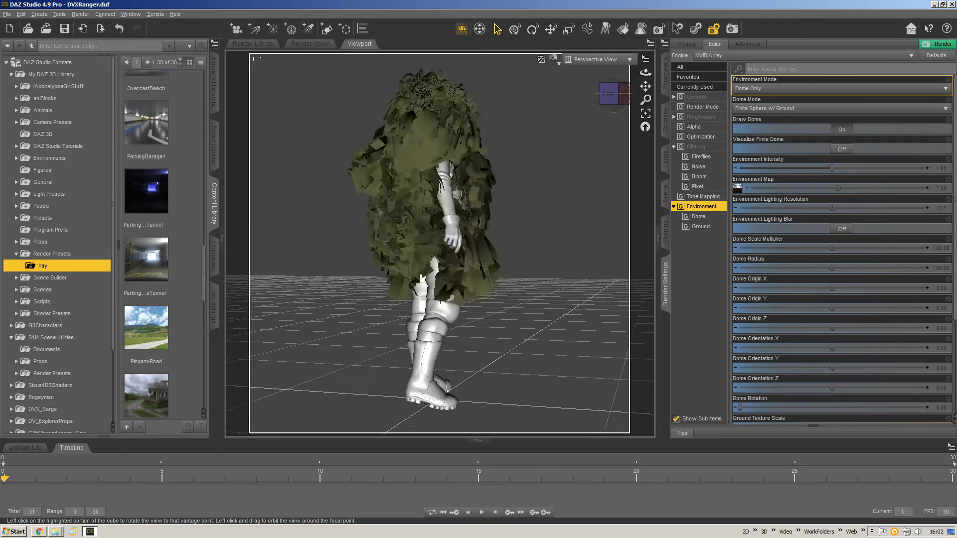
{"action": "left_click", "coordinate": [615, 95]}
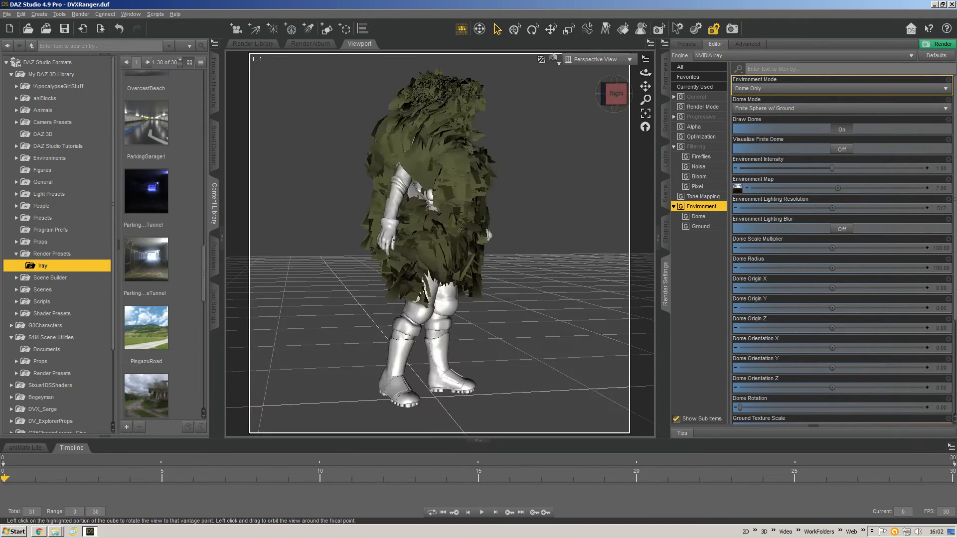
{"action": "left_click", "coordinate": [616, 94]}
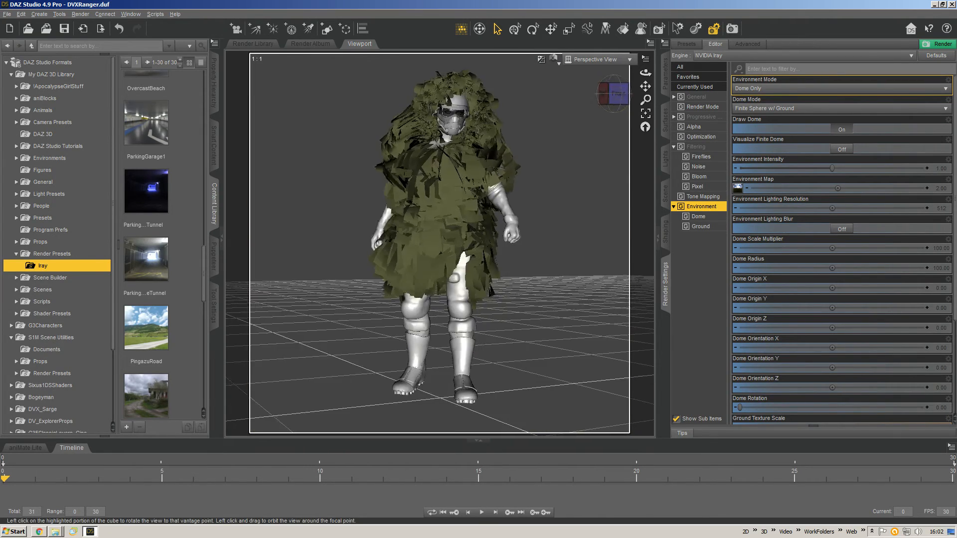
{"action": "mouse_move", "coordinate": [622, 101]}
{"action": "left_mouse_down"}
{"action": "mouse_move", "coordinate": [614, 101]}
{"action": "mouse_move", "coordinate": [641, 100]}
{"action": "mouse_move", "coordinate": [622, 101]}
{"action": "left_mouse_up"}
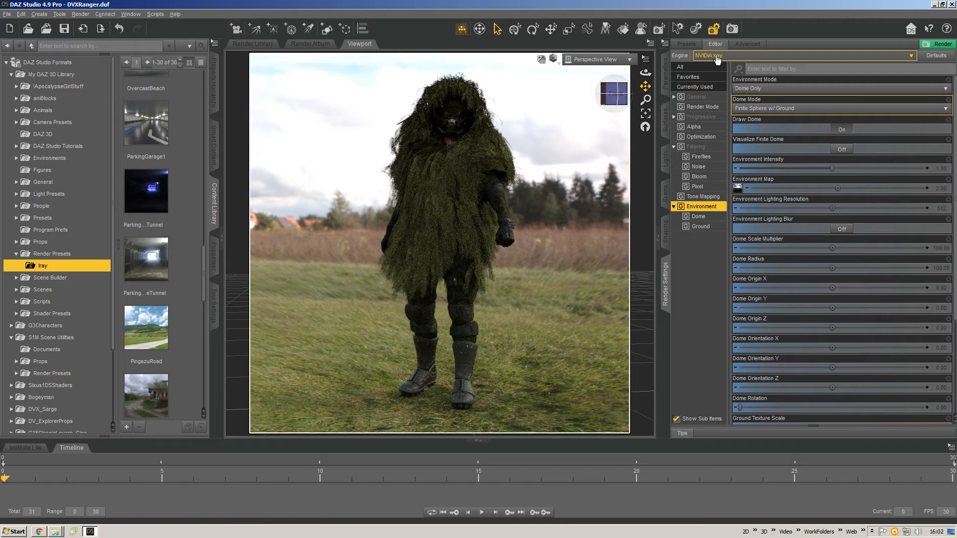
{"action": "left_click_drag", "start_coordinate": [616, 95], "coordinate": [713, 97]}
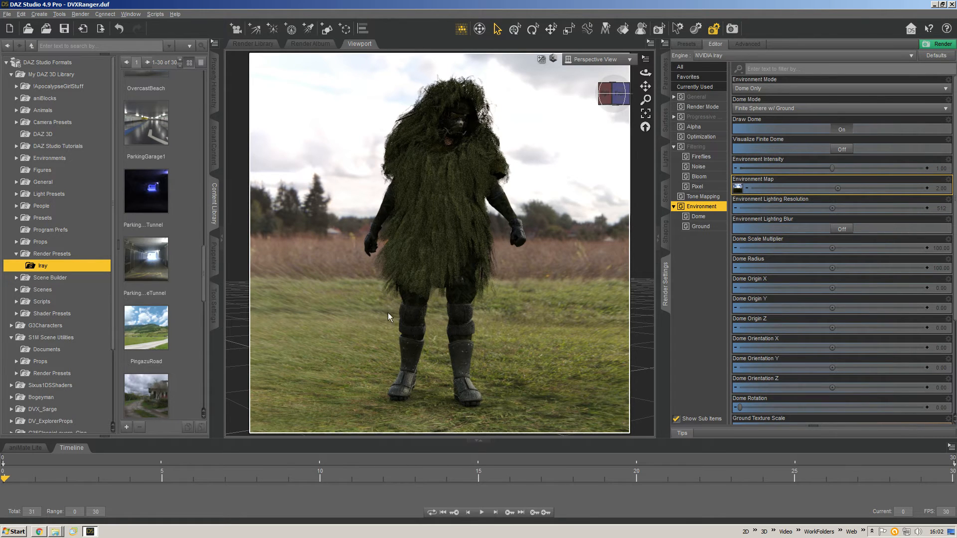
- Look through the dome and ground parameters, try an Environment Intensity of 0.1, and set it back to 1
{"action": "scroll", "coordinate": [945, 291], "scroll_direction": "down", "scroll_amount": 3}
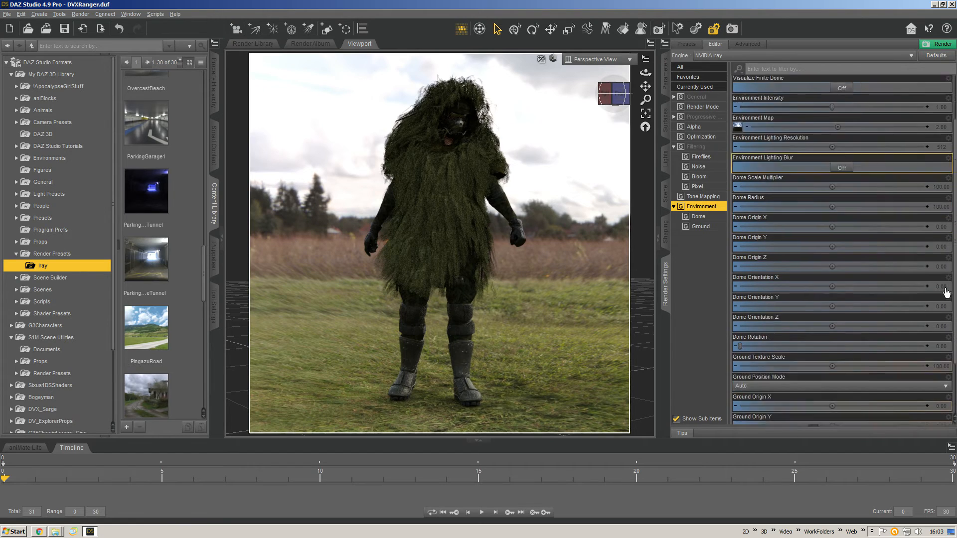
{"action": "scroll", "coordinate": [945, 291], "scroll_direction": "down", "scroll_amount": 3}
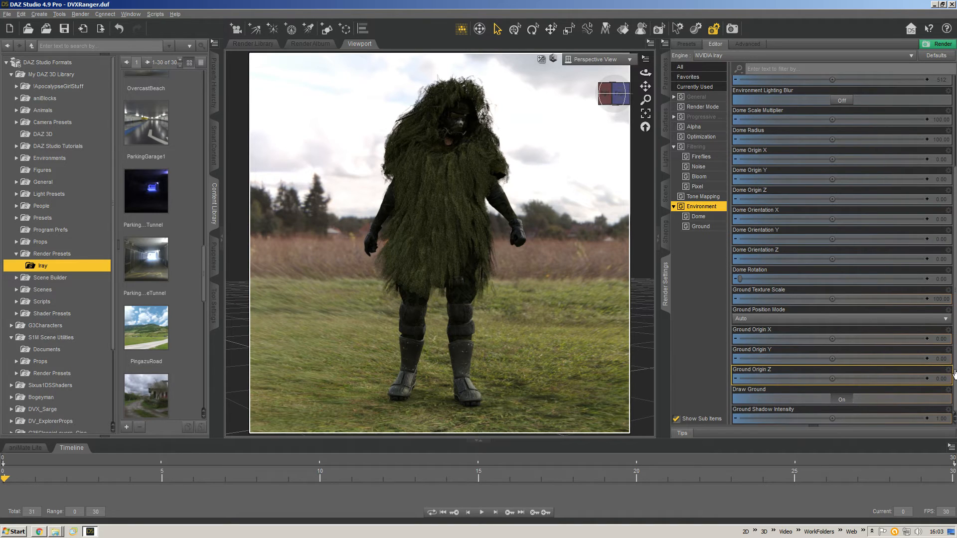
{"action": "left_click_drag", "start_coordinate": [954, 374], "coordinate": [949, 271]}
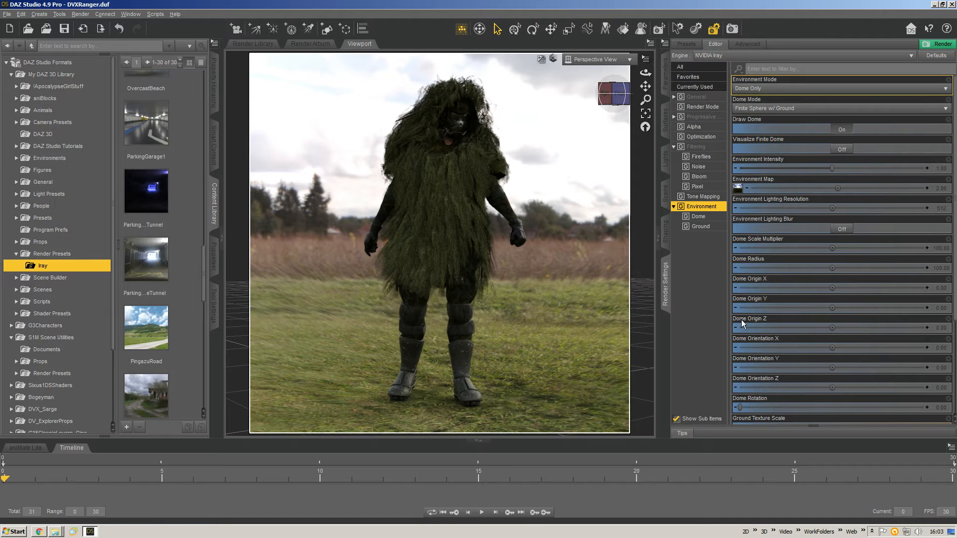
{"action": "scroll", "coordinate": [767, 359], "scroll_direction": "down", "scroll_amount": 1}
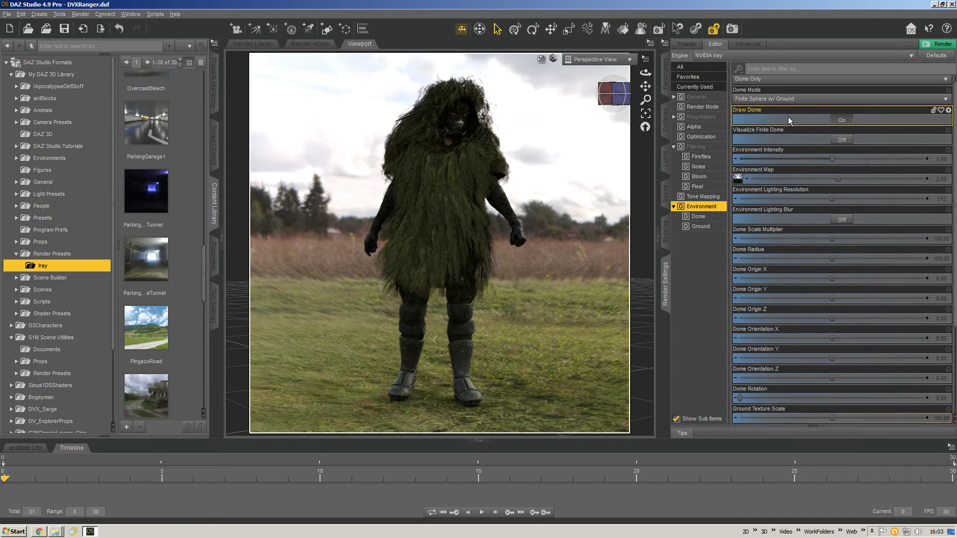
{"action": "scroll", "coordinate": [953, 159], "scroll_direction": "up", "scroll_amount": 1}
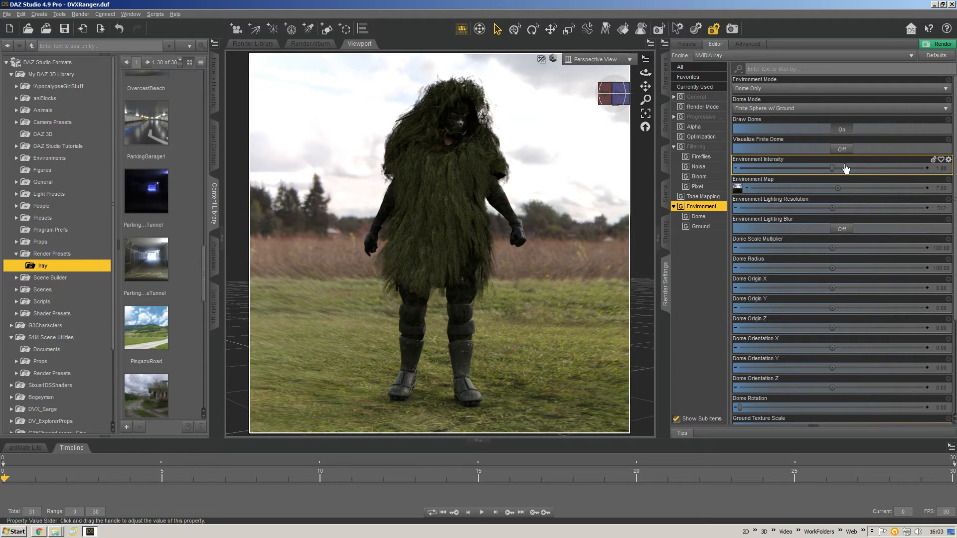
{"action": "left_click", "coordinate": [928, 171]}
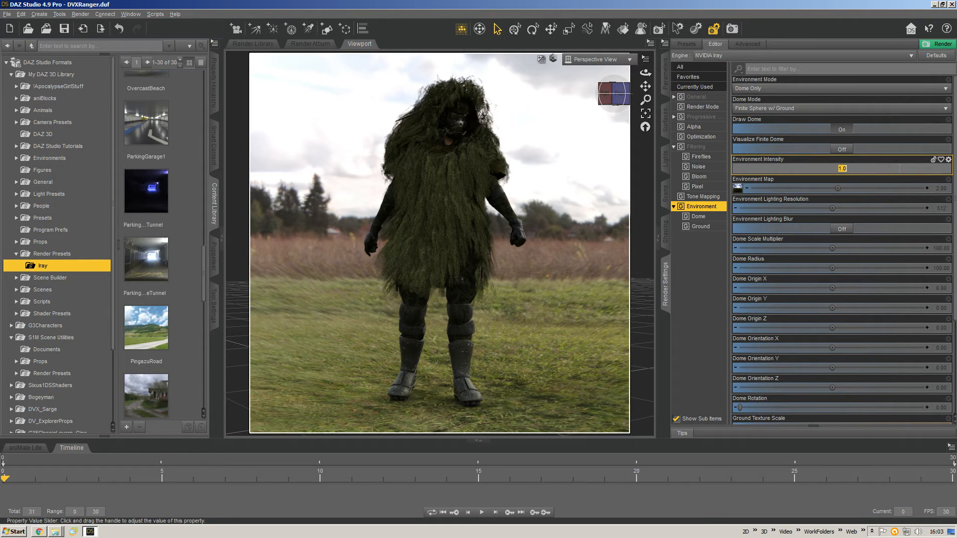
{"action": "key", "text": "Return"}
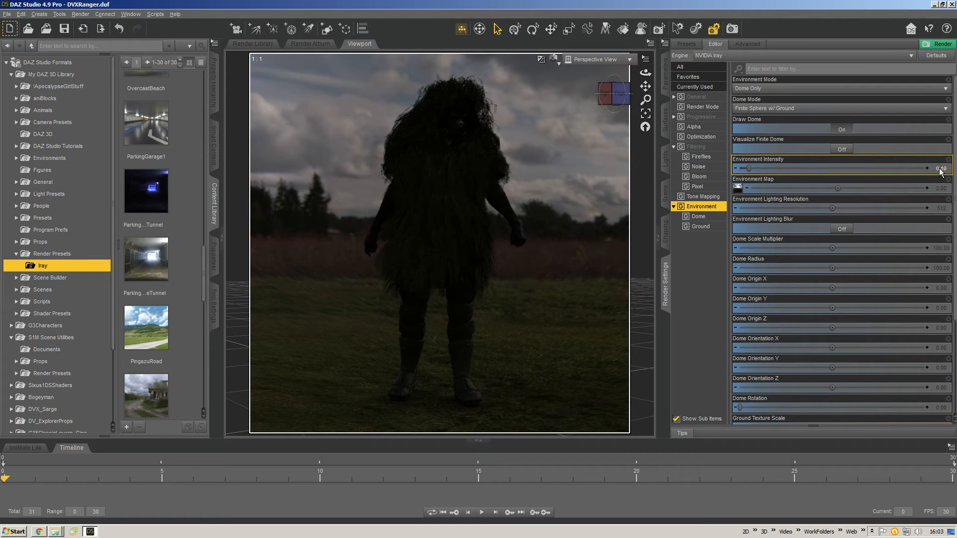
{"action": "left_click", "coordinate": [911, 172]}
{"action": "type", "text": "1"}
{"action": "key", "text": "Return"}
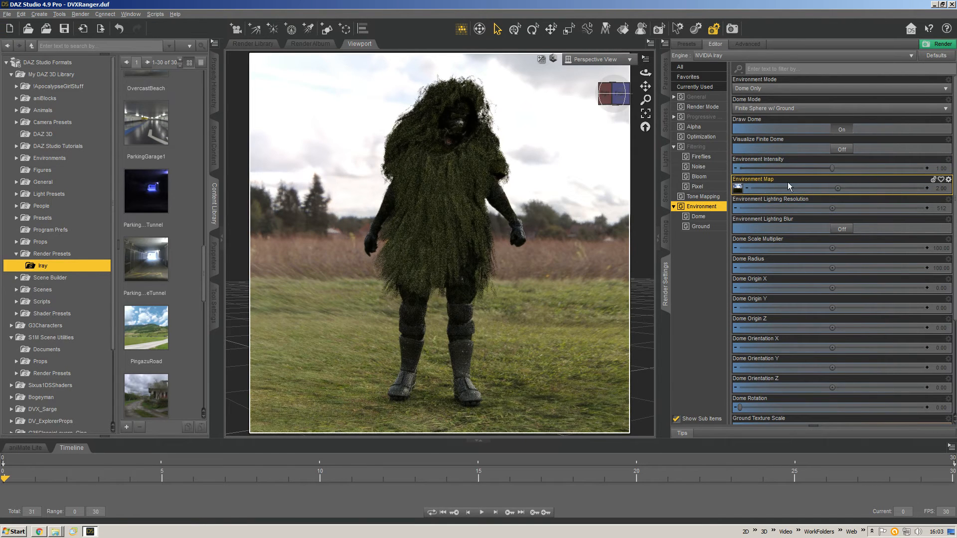
- Try an Environment Map value of 1 and set it back to 2
{"action": "left_click", "coordinate": [942, 190]}
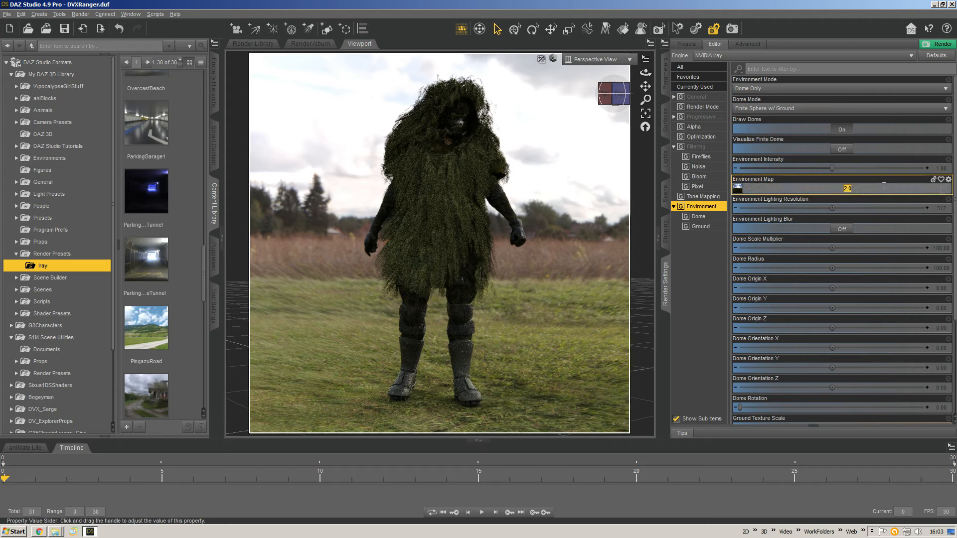
{"action": "type", "text": "1"}
{"action": "key", "text": "Return"}
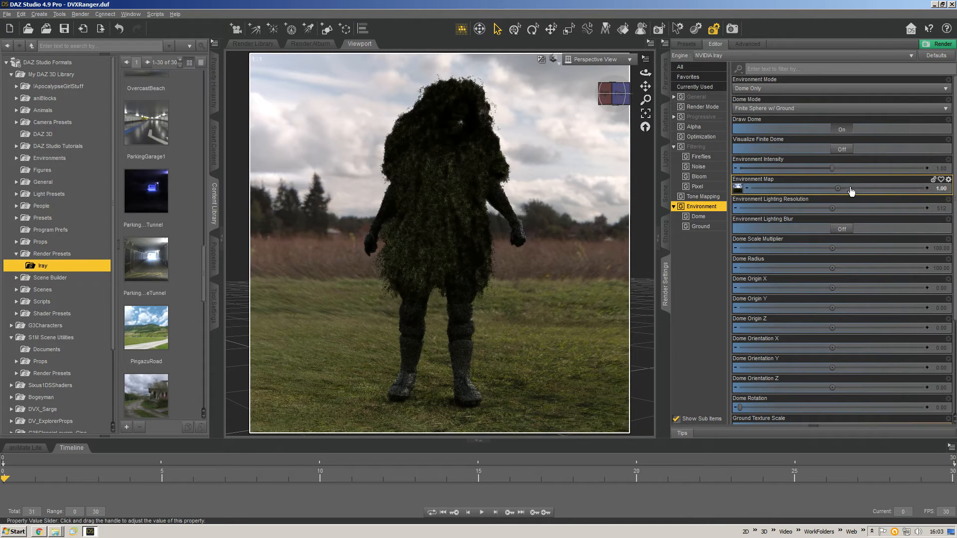
{"action": "left_click", "coordinate": [938, 188]}
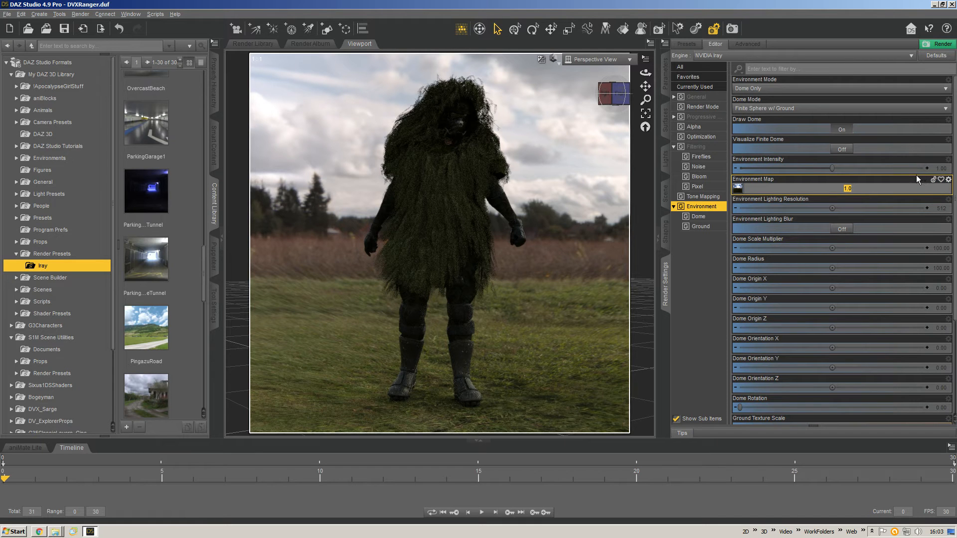
{"action": "type", "text": "2"}
{"action": "key", "text": "Return"}
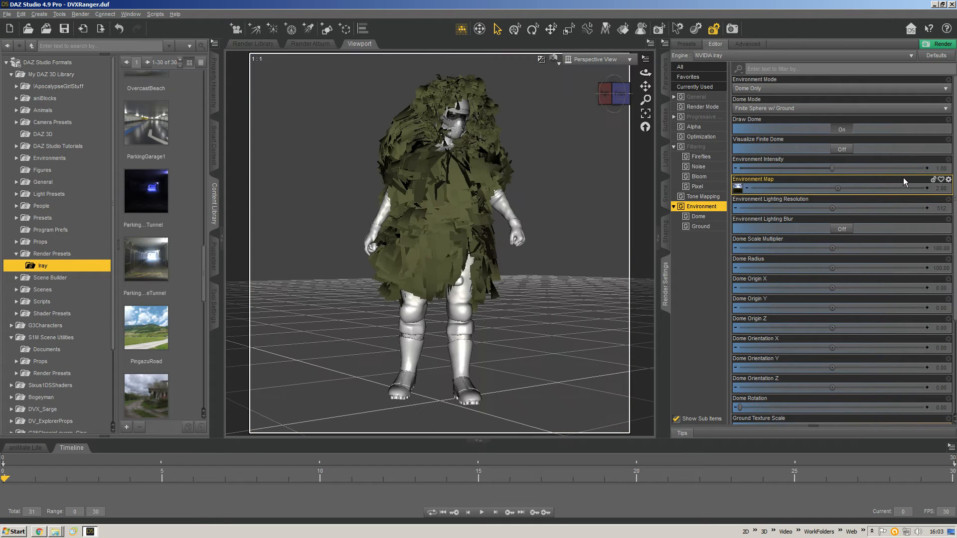
- Try a brighter Environment Map value of 5 and return it to 2
{"action": "left_click", "coordinate": [939, 187]}
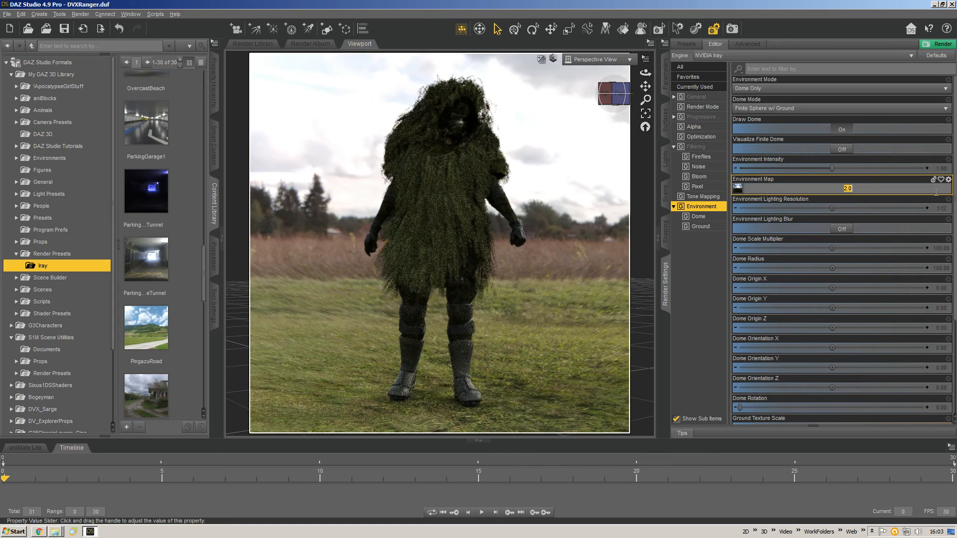
{"action": "type", "text": "5"}
{"action": "key", "text": "Return"}
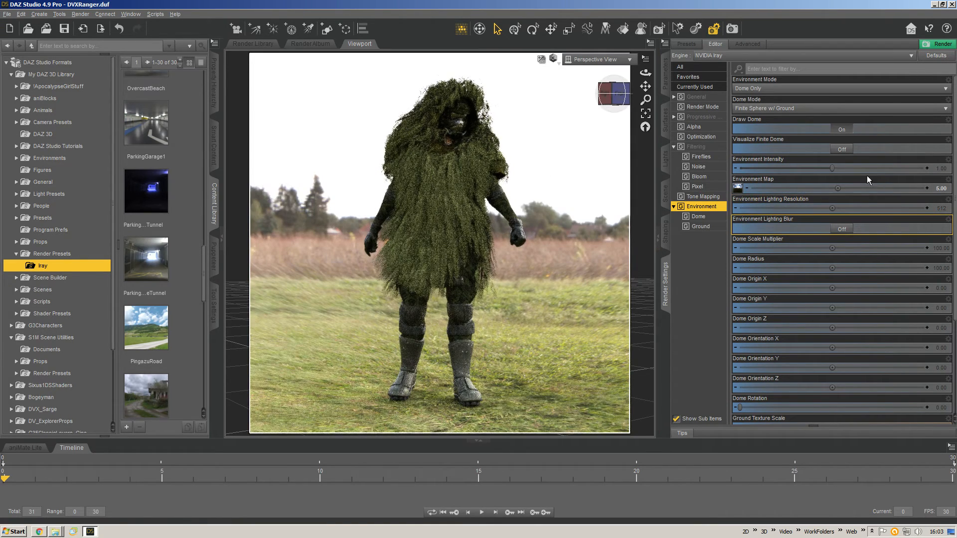
{"action": "left_click", "coordinate": [852, 188]}
{"action": "type", "text": "2"}
{"action": "key", "text": "Return"}
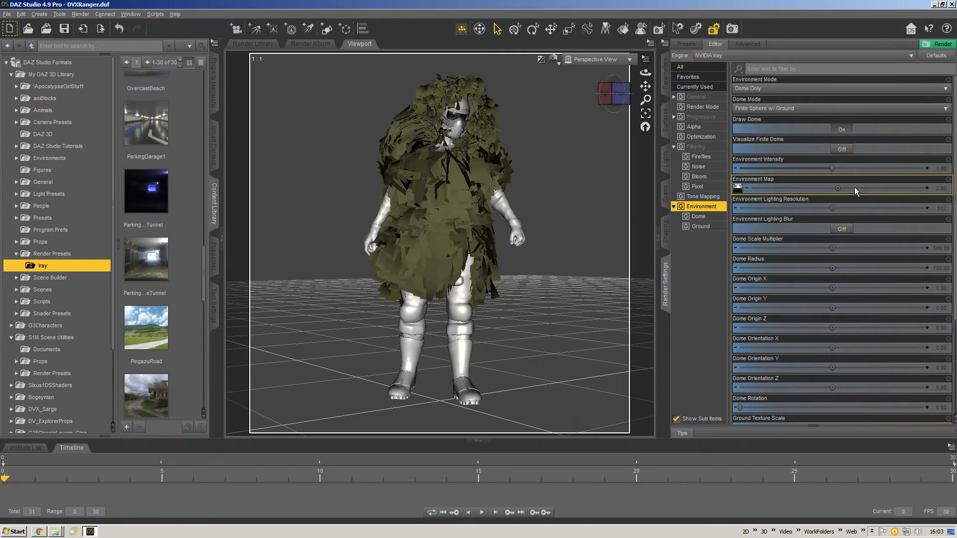
- Set the Environment Map value to 1.7
{"action": "left_click", "coordinate": [930, 190]}
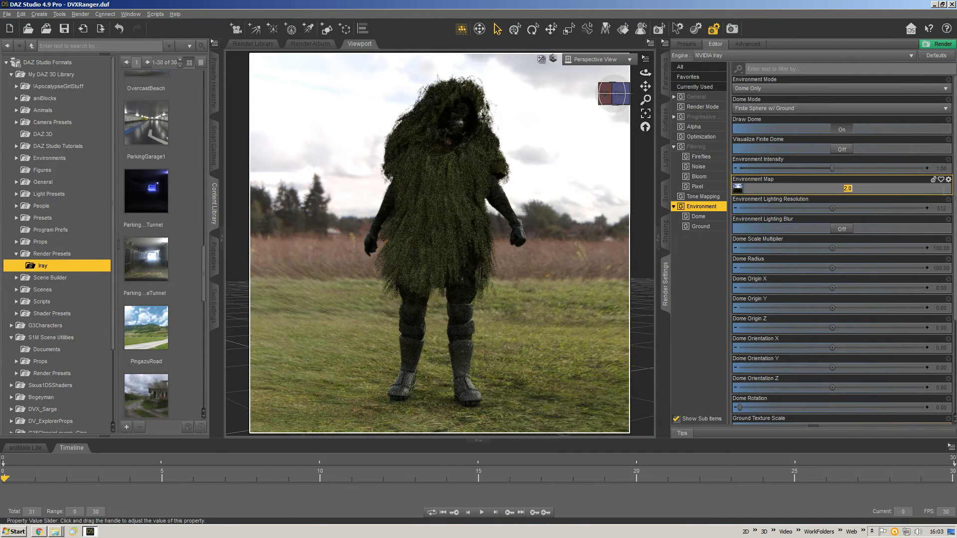
{"action": "type", "text": "1.7"}
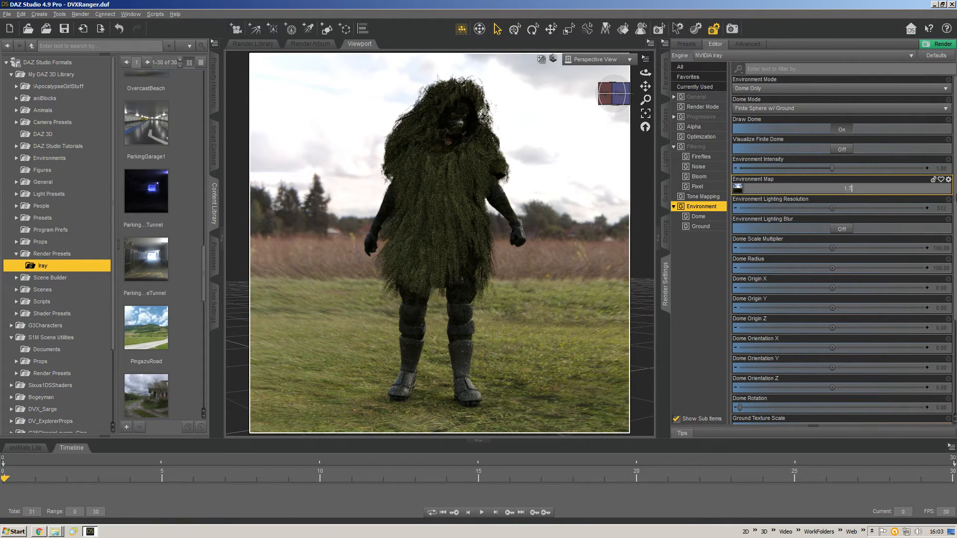
{"action": "key", "text": "Return"}
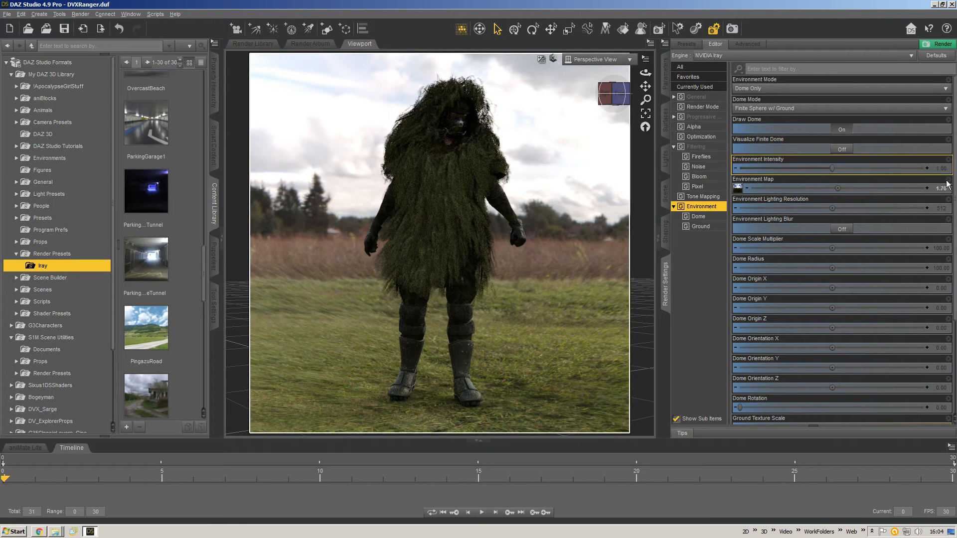
- Look through the dome parameters and try a Dome Scale Multiplier of 2
{"action": "scroll", "coordinate": [953, 175], "scroll_direction": "down", "scroll_amount": 1}
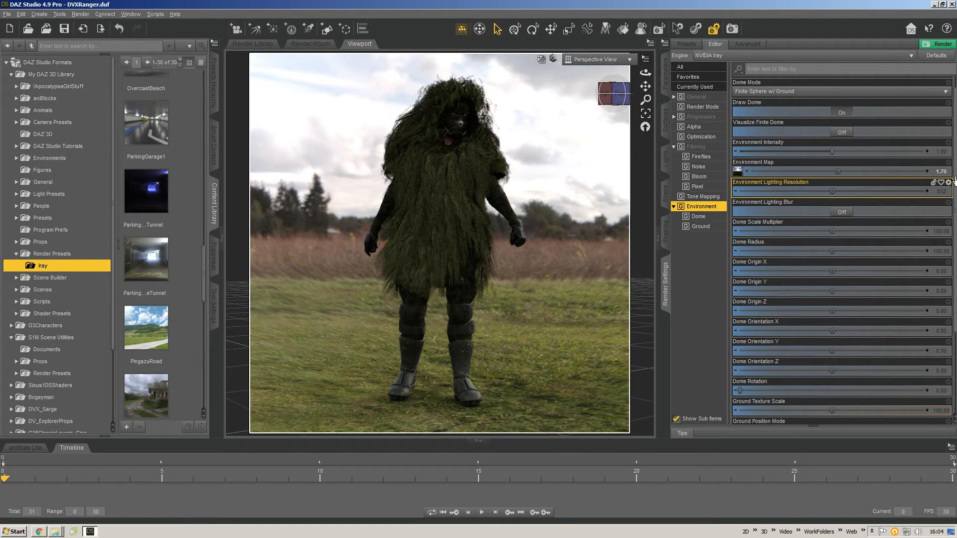
{"action": "scroll", "coordinate": [946, 206], "scroll_direction": "down", "scroll_amount": 2}
{"action": "scroll", "coordinate": [946, 205], "scroll_direction": "up", "scroll_amount": 1}
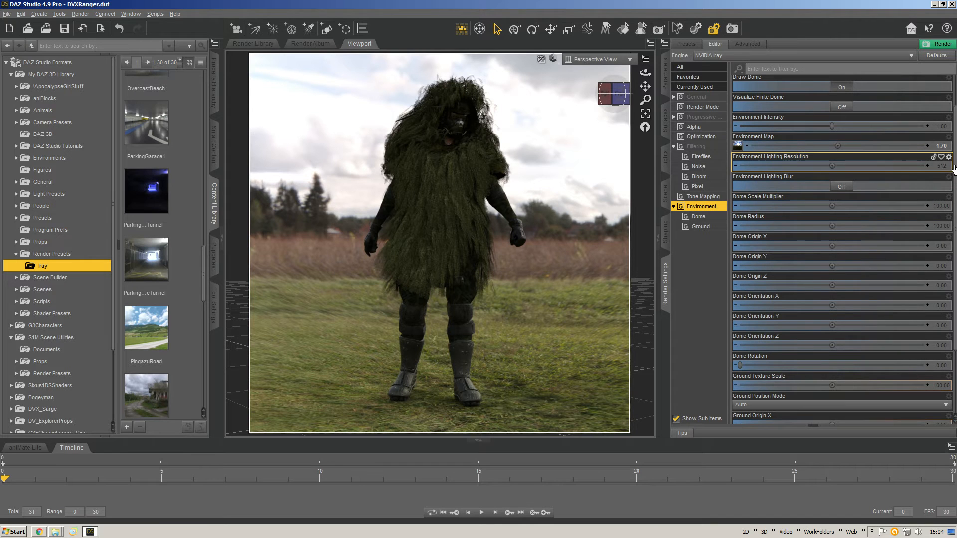
{"action": "scroll", "coordinate": [950, 178], "scroll_direction": "down", "scroll_amount": 1}
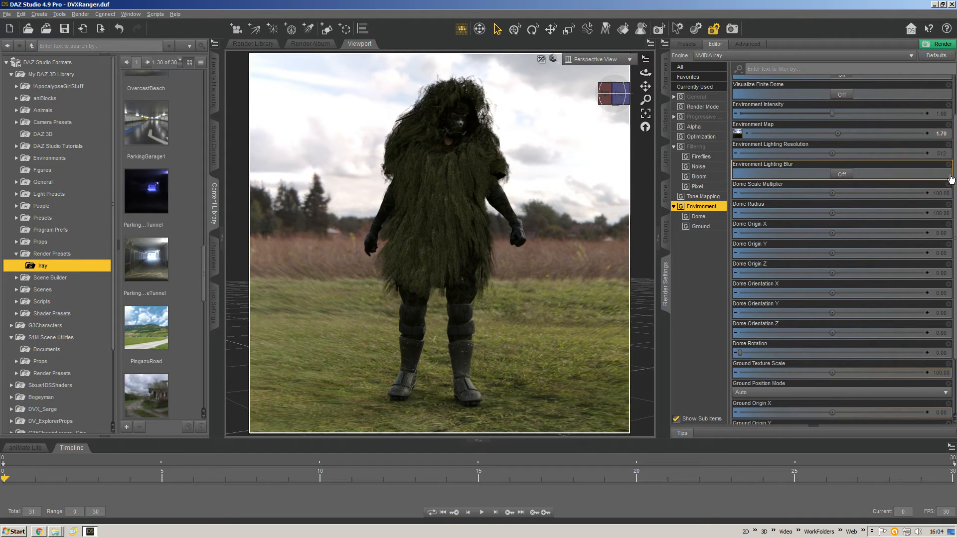
{"action": "left_click_drag", "start_coordinate": [954, 168], "coordinate": [954, 169]}
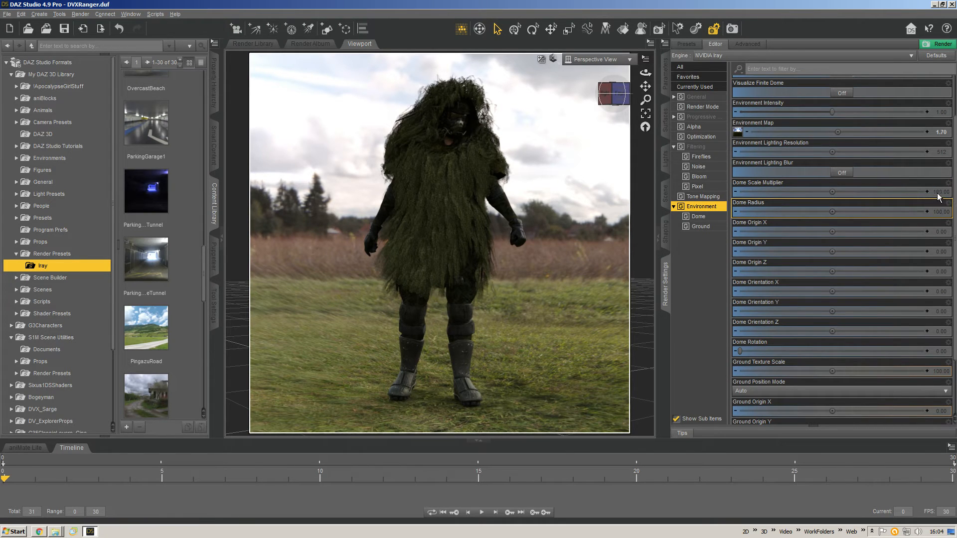
{"action": "double_click", "coordinate": [910, 192]}
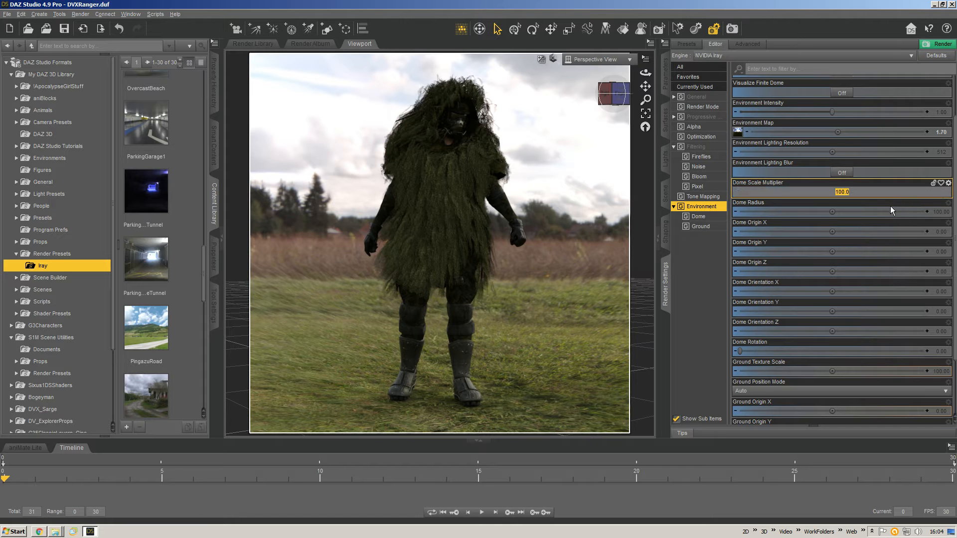
{"action": "type", "text": "2"}
{"action": "key", "text": "Return"}
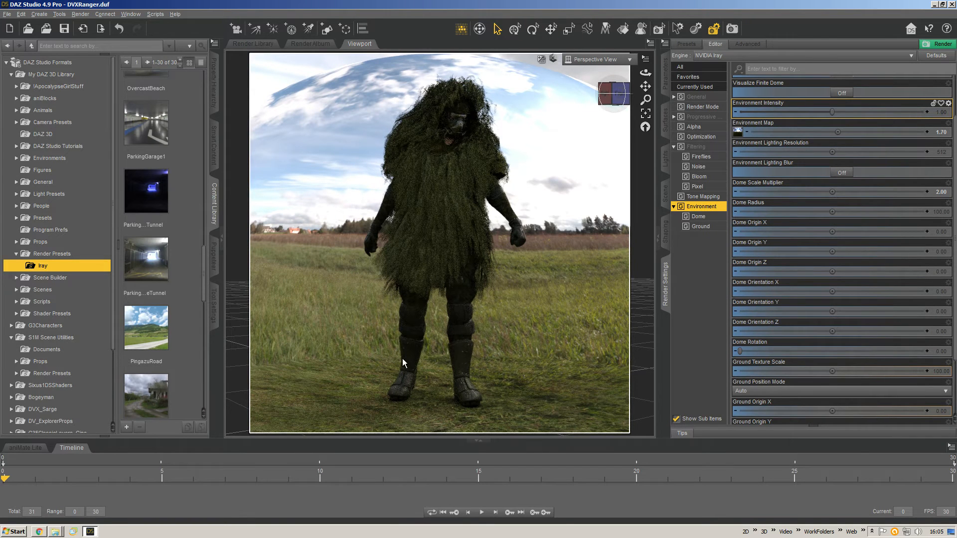
- Restore the accidentally changed Dome Radius to 100
{"action": "double_click", "coordinate": [909, 194]}
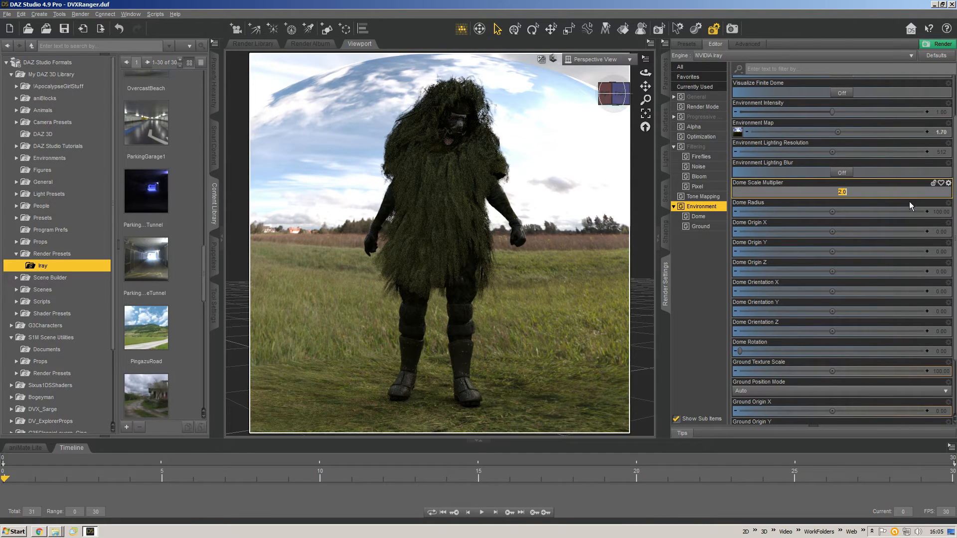
{"action": "left_click", "coordinate": [885, 211]}
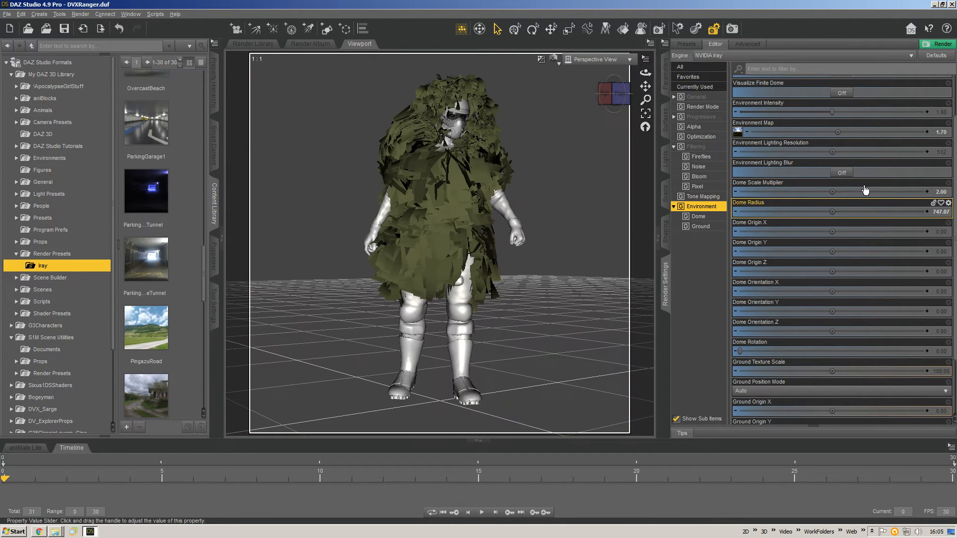
{"action": "left_click", "coordinate": [943, 214]}
{"action": "type", "text": "100"}
{"action": "key", "text": "Return"}
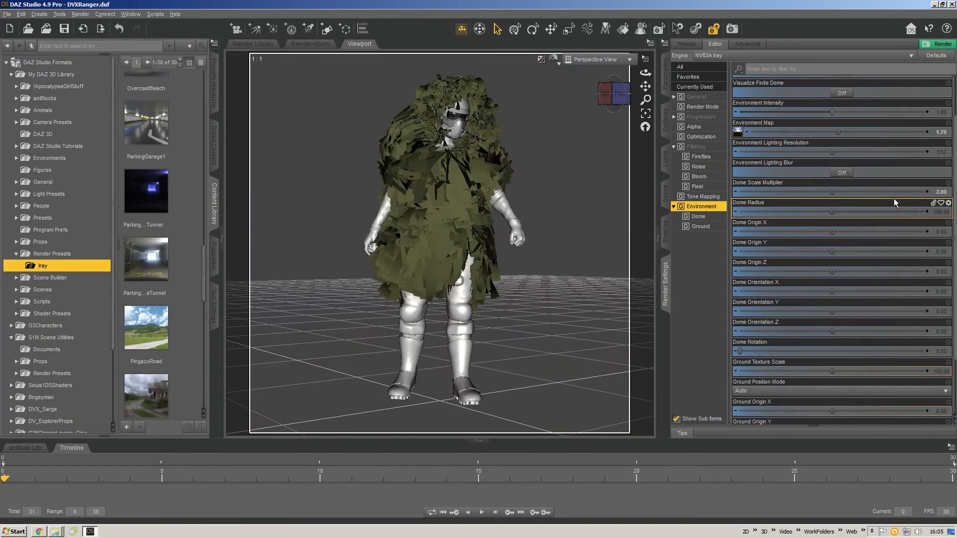
- Set the Dome Scale Multiplier back to 100
{"action": "double_click", "coordinate": [936, 192]}
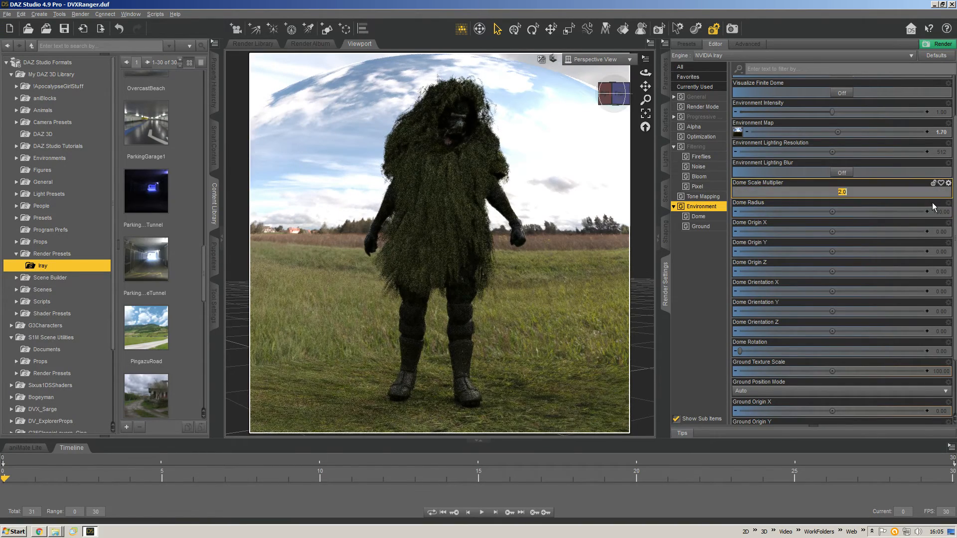
{"action": "type", "text": "100"}
{"action": "key", "text": "Return"}
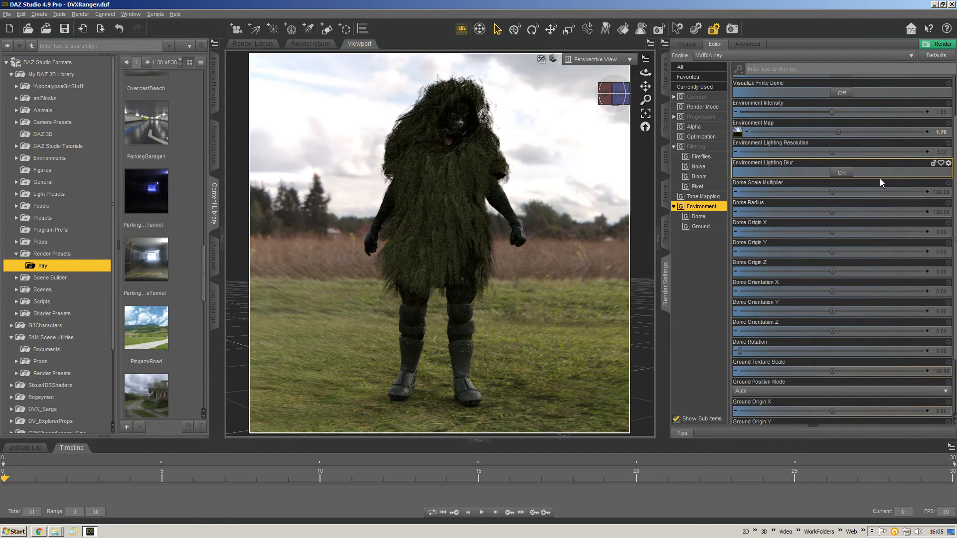
- Try Dome Scale Multiplier values of 20 and 10 to compare the background scale
{"action": "left_click", "coordinate": [945, 192]}
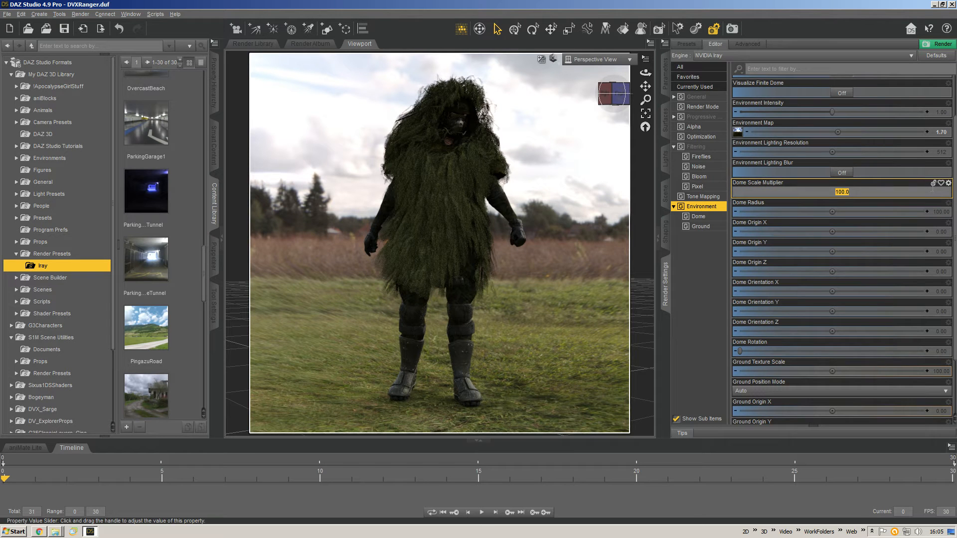
{"action": "type", "text": "20"}
{"action": "key", "text": "Return"}
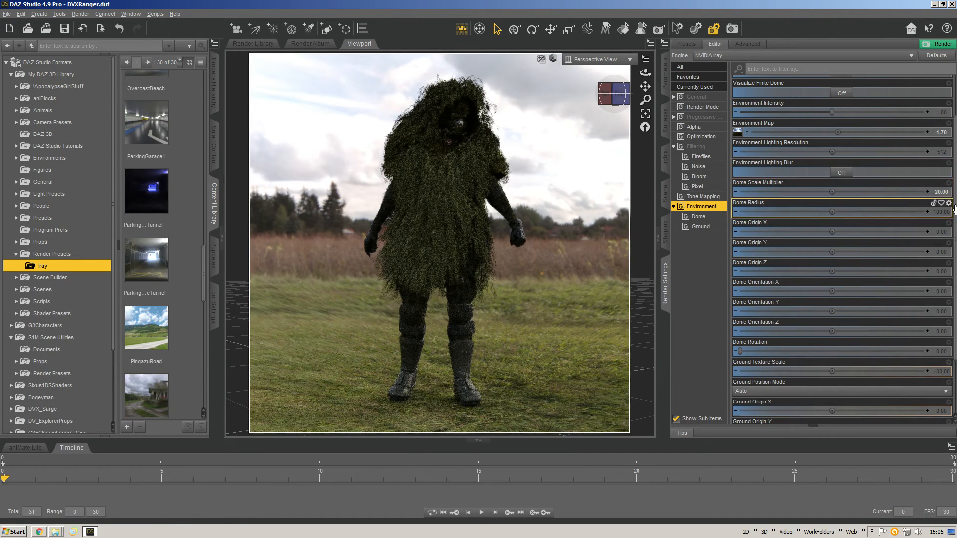
{"action": "left_click", "coordinate": [943, 192]}
{"action": "type", "text": "10"}
{"action": "key", "text": "Return"}
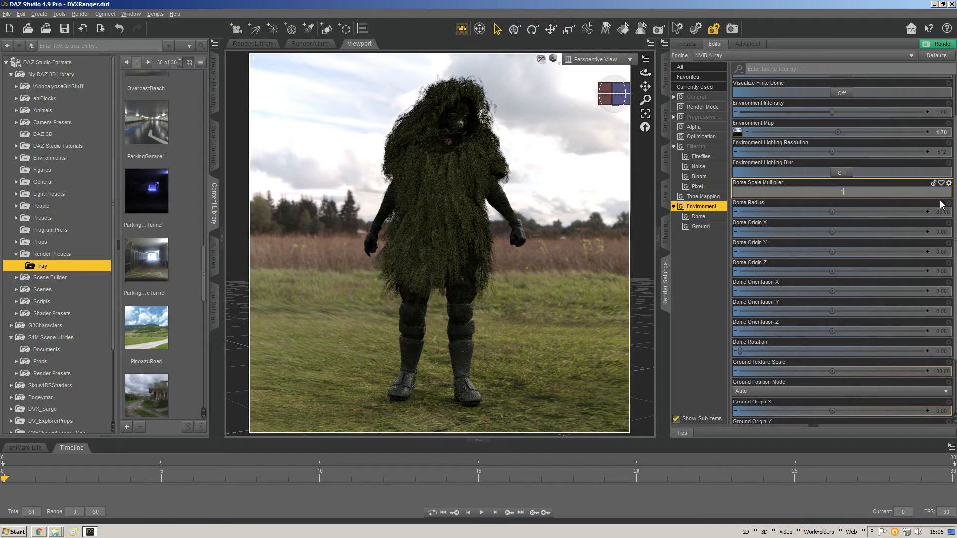
- Try a Dome Scale Multiplier of 1 and raise it to 2
{"action": "left_click", "coordinate": [940, 192]}
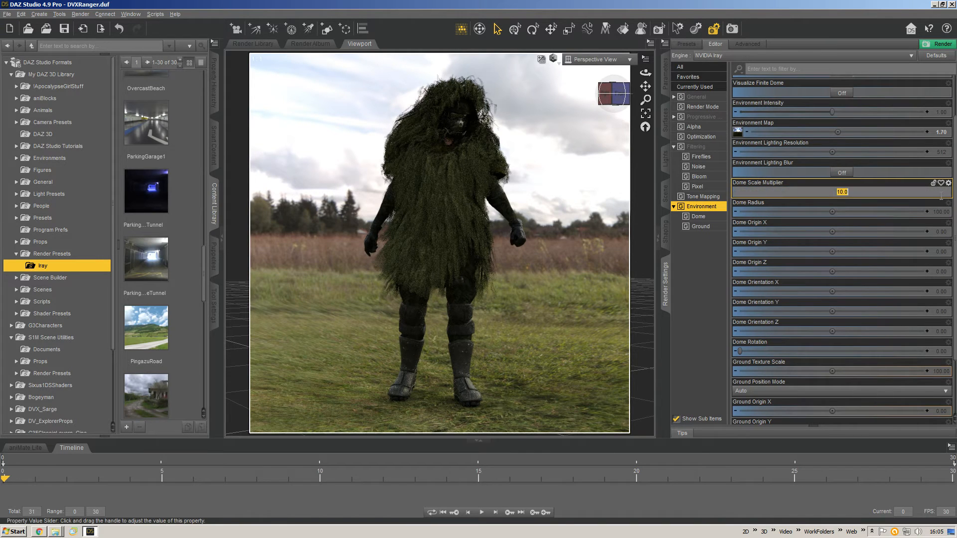
{"action": "type", "text": "1"}
{"action": "key", "text": "Return"}
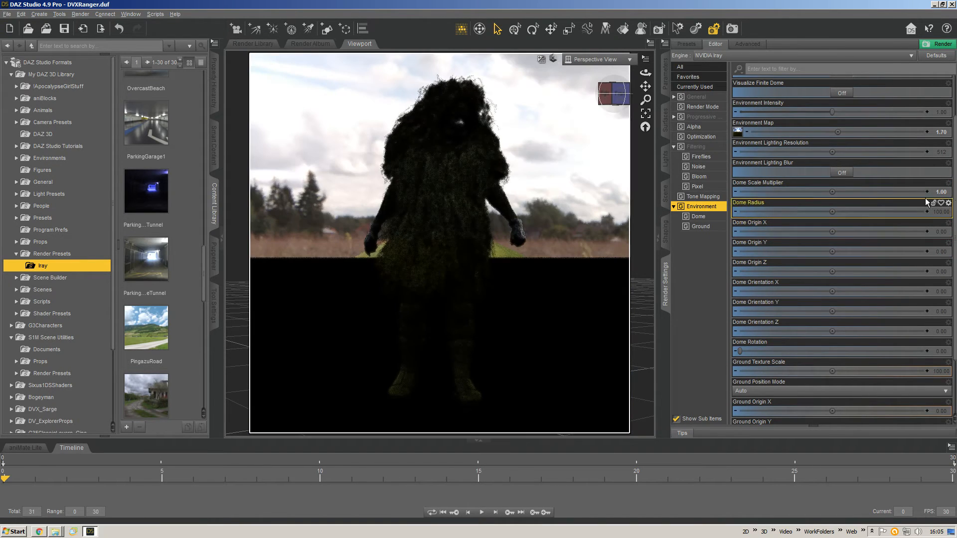
{"action": "left_click", "coordinate": [939, 193]}
{"action": "type", "text": "2"}
{"action": "key", "text": "Return"}
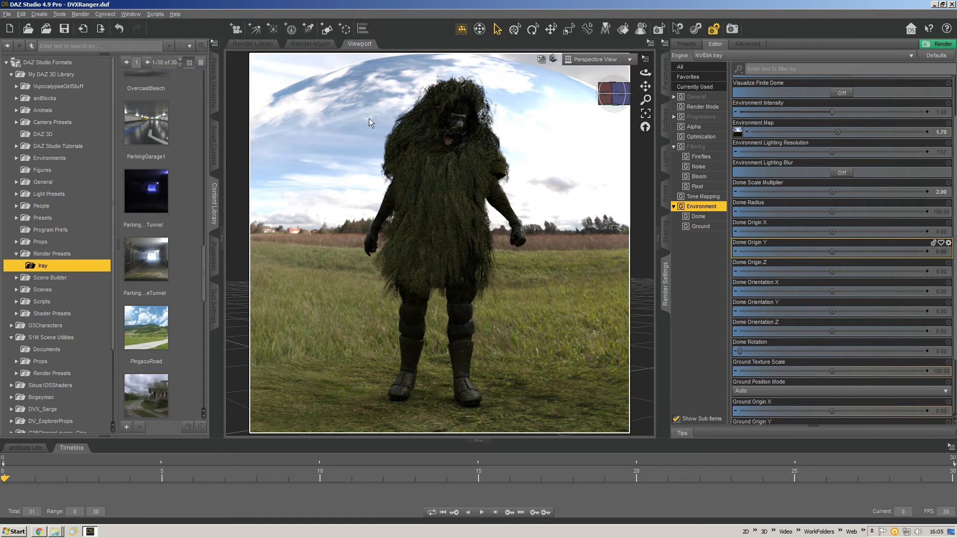
- Try a Dome Scale Multiplier of 5
{"action": "left_click", "coordinate": [940, 192]}
{"action": "type", "text": "5"}
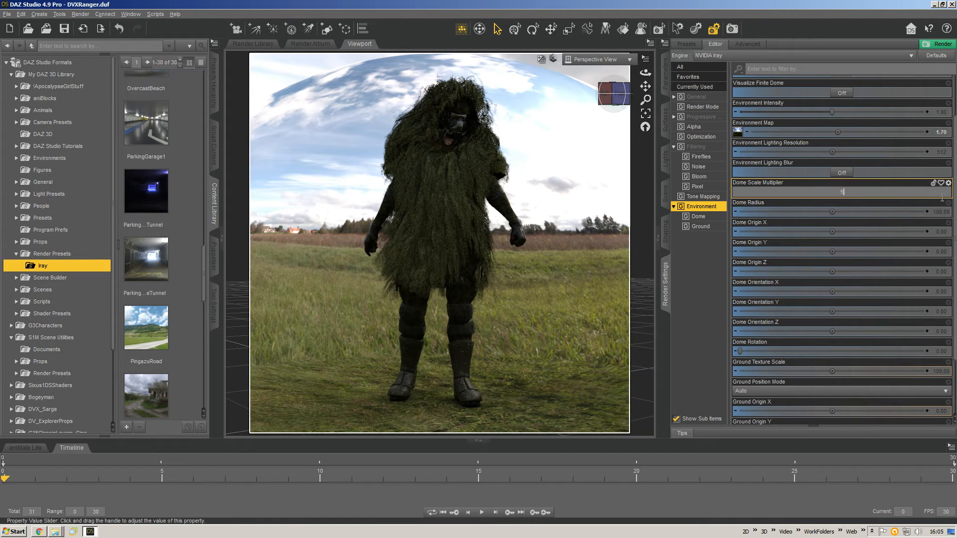
{"action": "key", "text": "Return"}
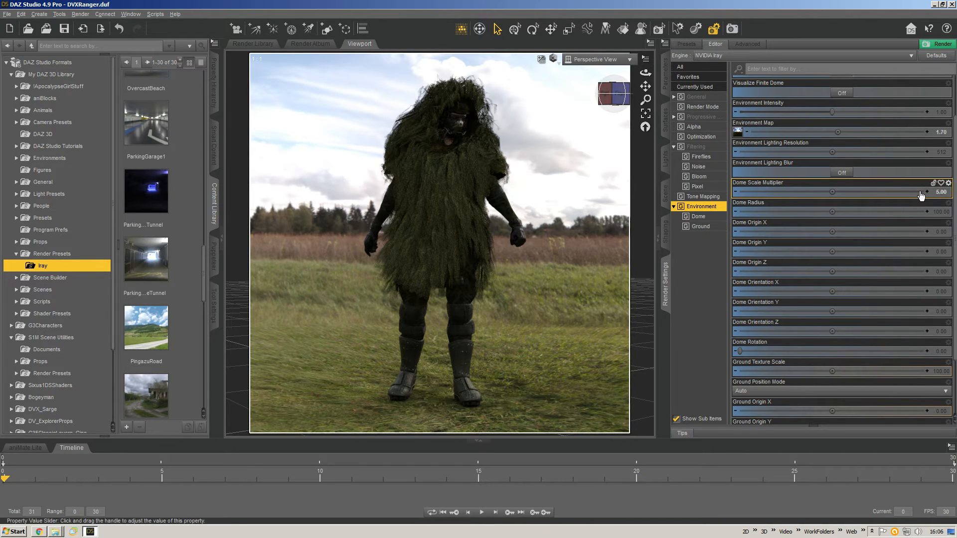
{"action": "left_click", "coordinate": [939, 192]}
{"action": "key", "text": "Return"}
- Set the Dome Scale Multiplier to 12
{"action": "left_click", "coordinate": [911, 194]}
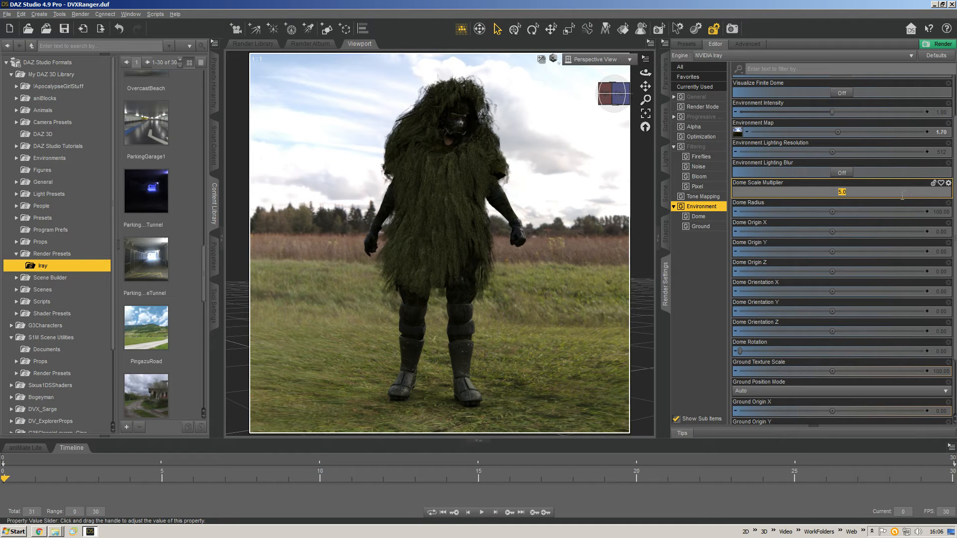
{"action": "type", "text": "12"}
{"action": "key", "text": "Return"}
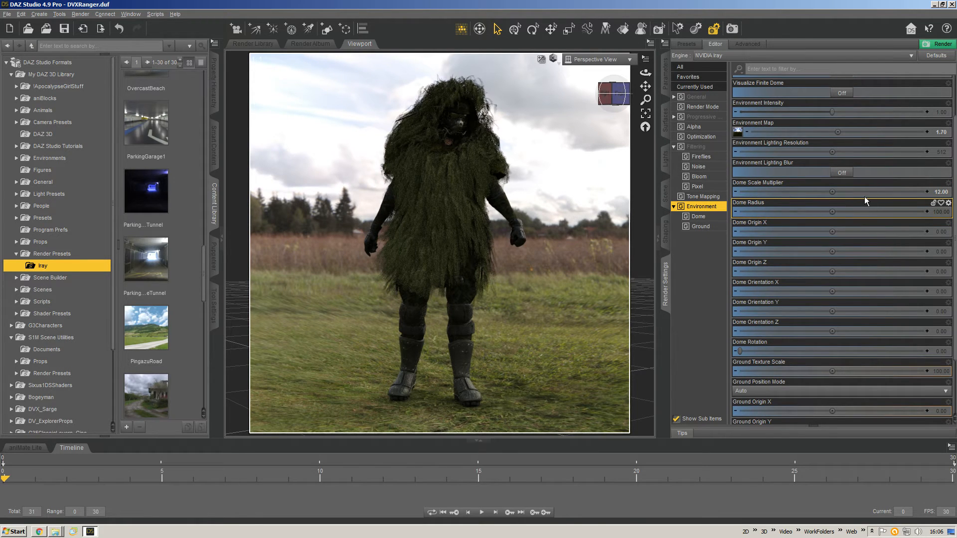
- Try a Dome Radius of about 560, undo it, and look at the remaining dome and ground parameters
{"action": "left_click_drag", "start_coordinate": [831, 212], "coordinate": [807, 257]}
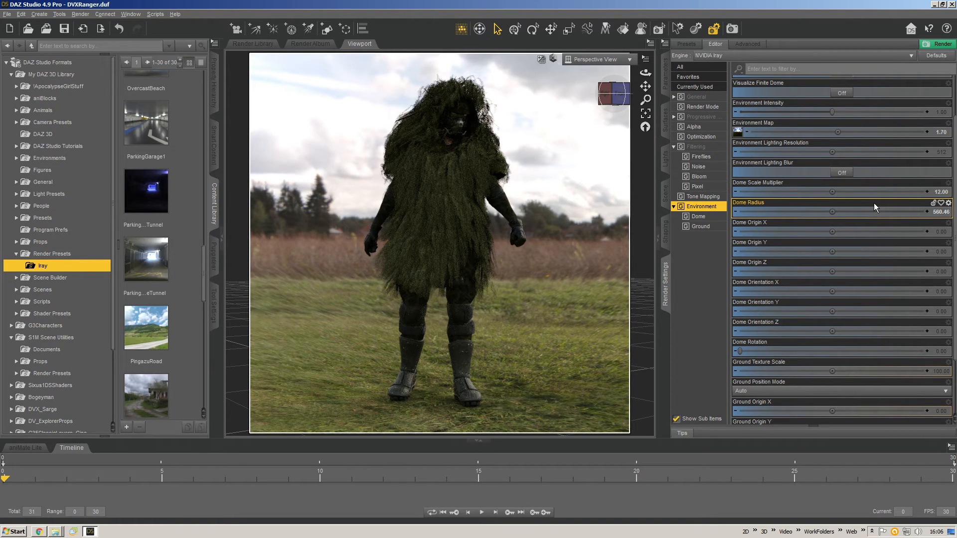
{"action": "key", "text": "ctrl+z"}
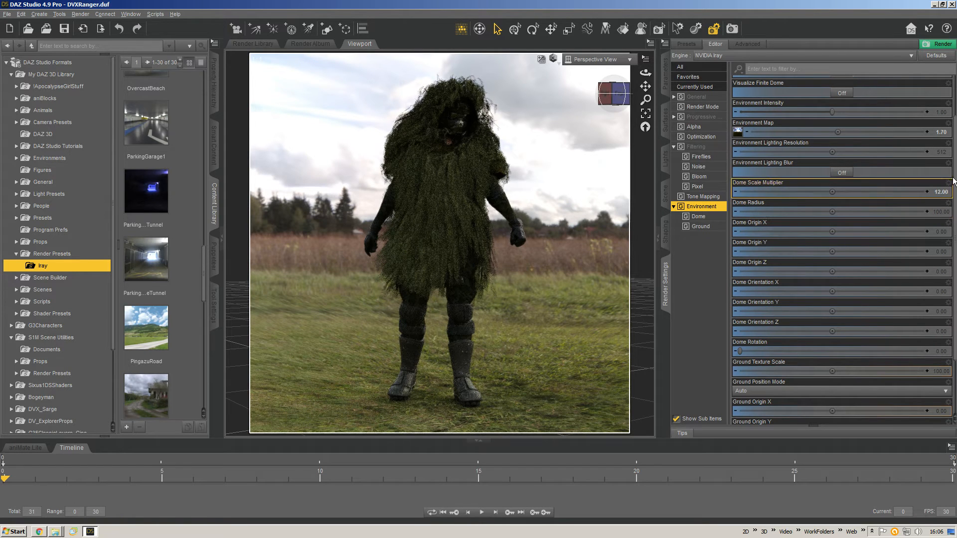
{"action": "scroll", "coordinate": [940, 195], "scroll_direction": "down", "scroll_amount": 3}
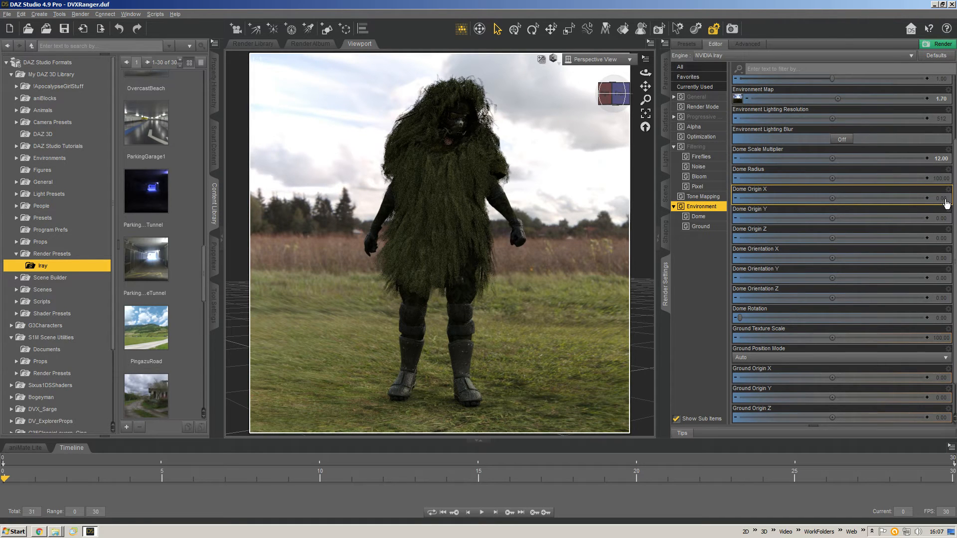
{"action": "scroll", "coordinate": [946, 203], "scroll_direction": "down", "scroll_amount": 1}
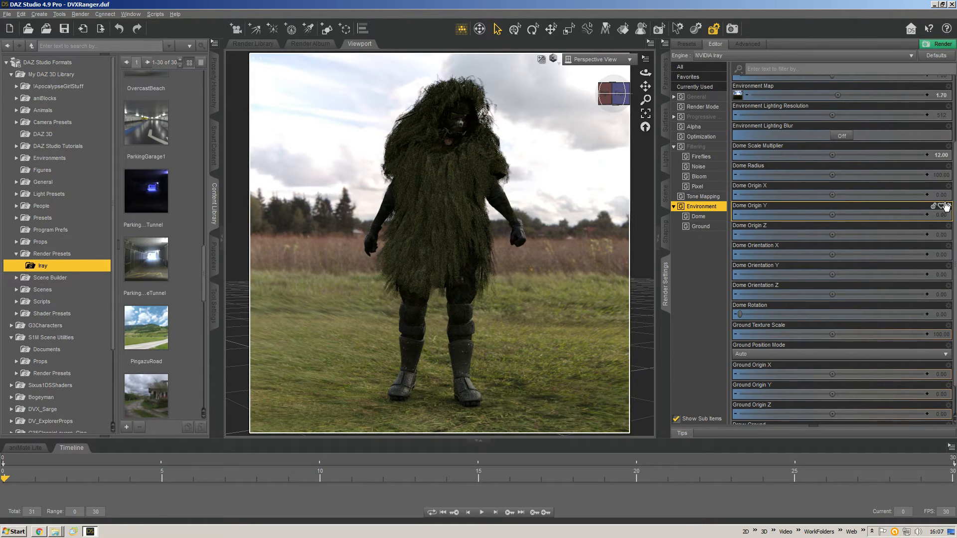
- Try a Dome Orientation Y of about 43, and undo the orientation changes
{"action": "scroll", "coordinate": [947, 207], "scroll_direction": "down", "scroll_amount": 1}
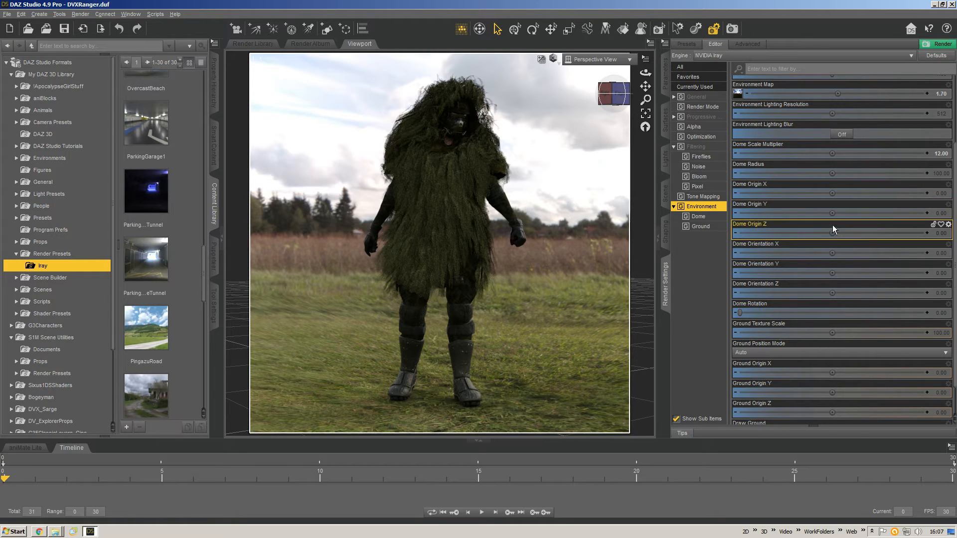
{"action": "scroll", "coordinate": [953, 196], "scroll_direction": "down", "scroll_amount": 1}
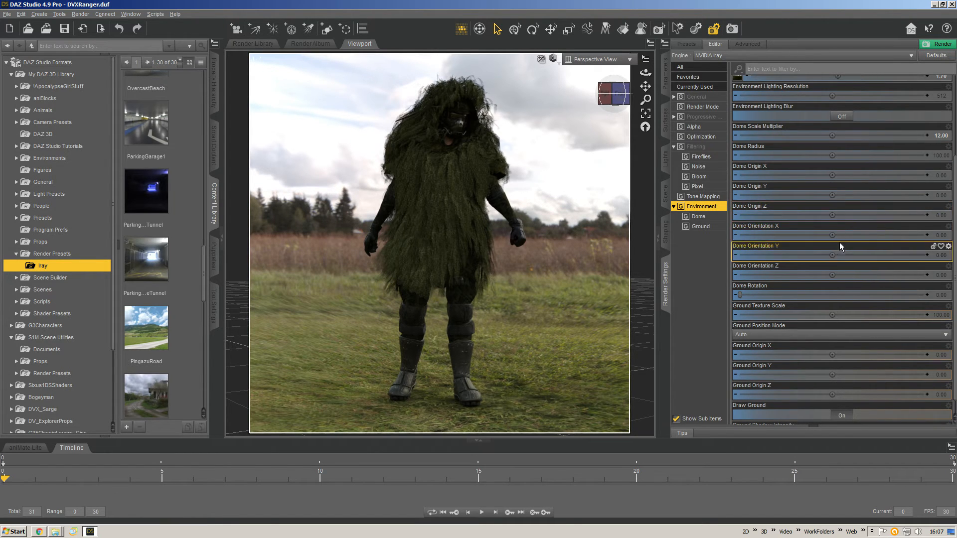
{"action": "left_click_drag", "start_coordinate": [837, 255], "coordinate": [867, 255]}
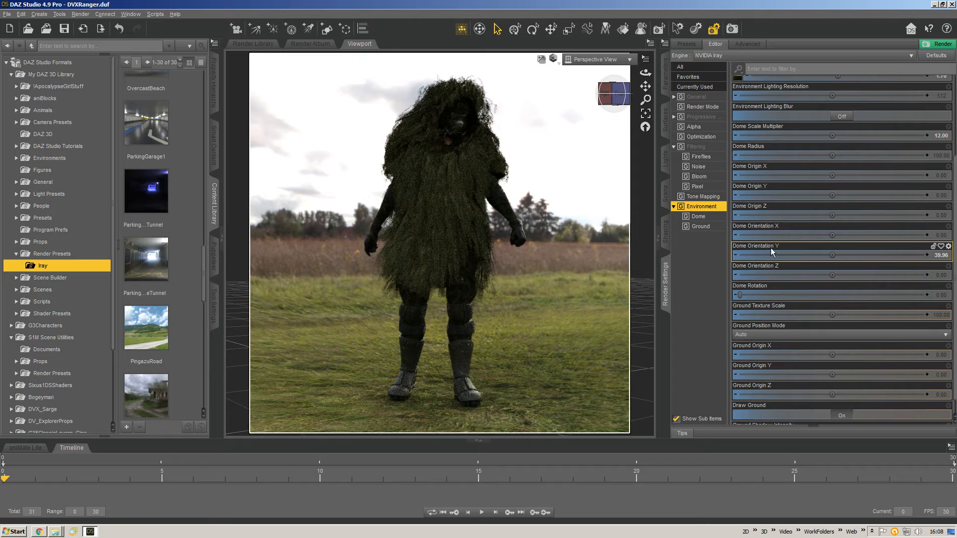
{"action": "left_click_drag", "start_coordinate": [870, 254], "coordinate": [861, 255]}
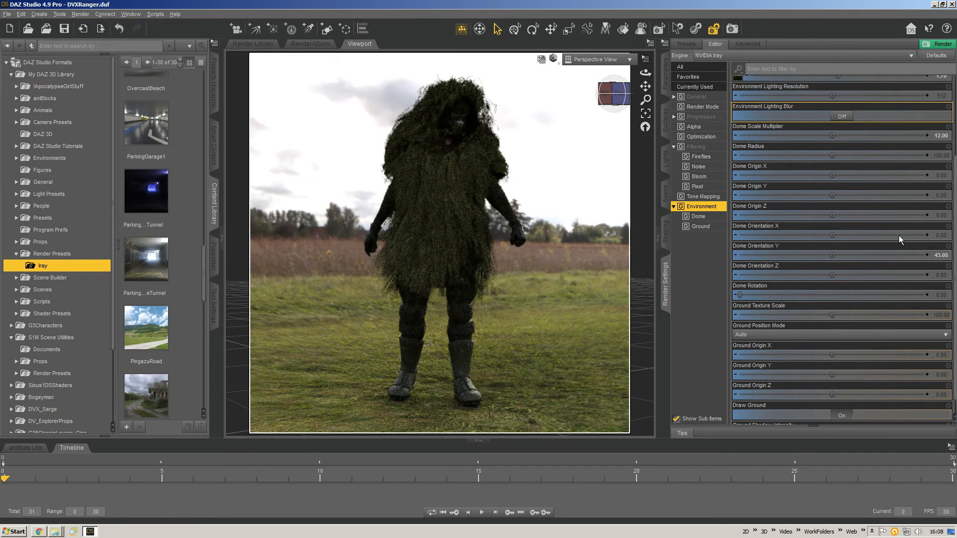
{"action": "key", "text": "ctrl+z"}
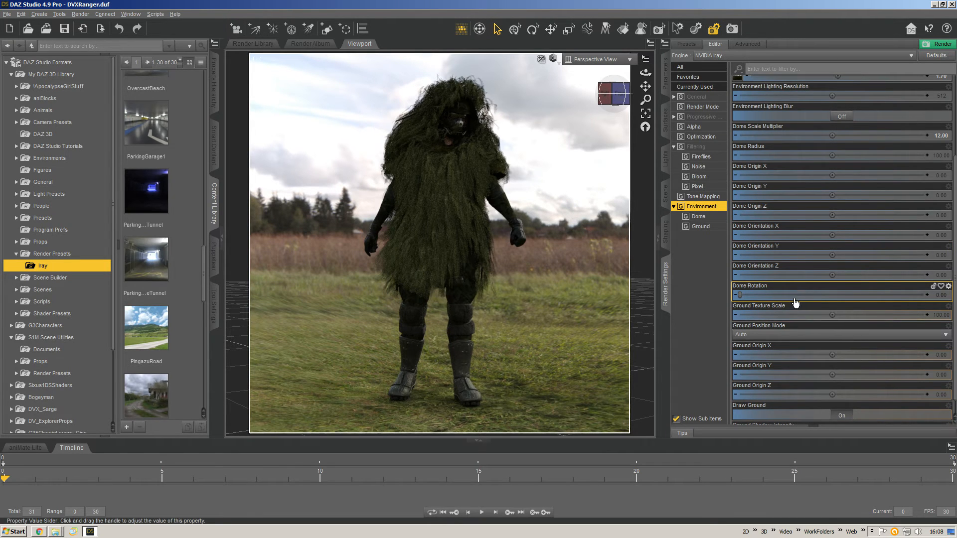
- Rotate the environment dome in stages to a Dome Rotation of about 193.6
{"action": "mouse_move", "coordinate": [797, 301]}
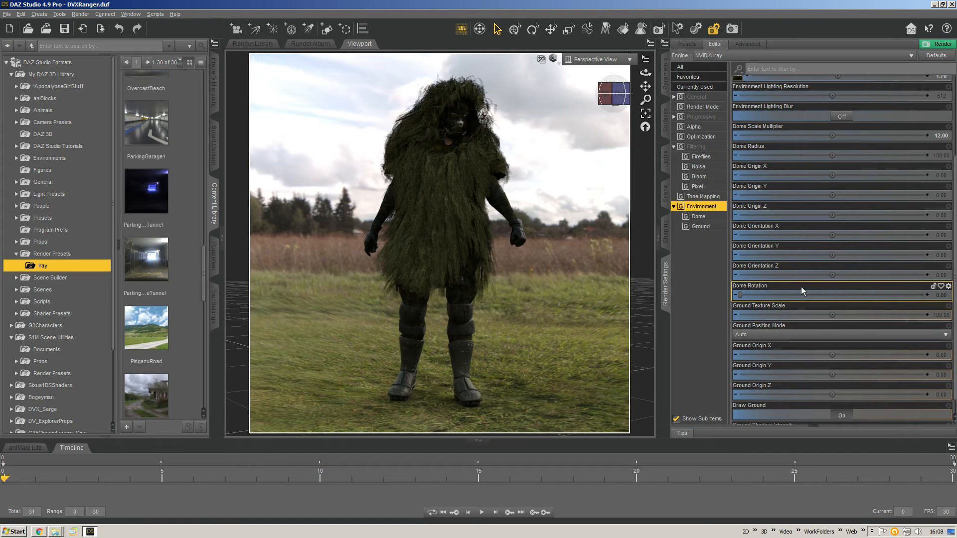
{"action": "left_click_drag", "start_coordinate": [800, 286], "coordinate": [880, 386]}
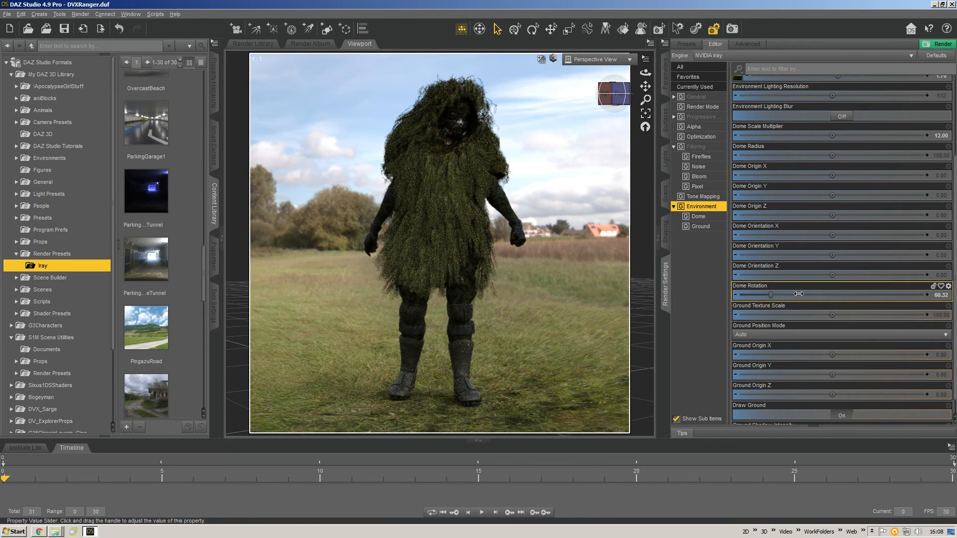
{"action": "left_click_drag", "start_coordinate": [797, 295], "coordinate": [836, 408]}
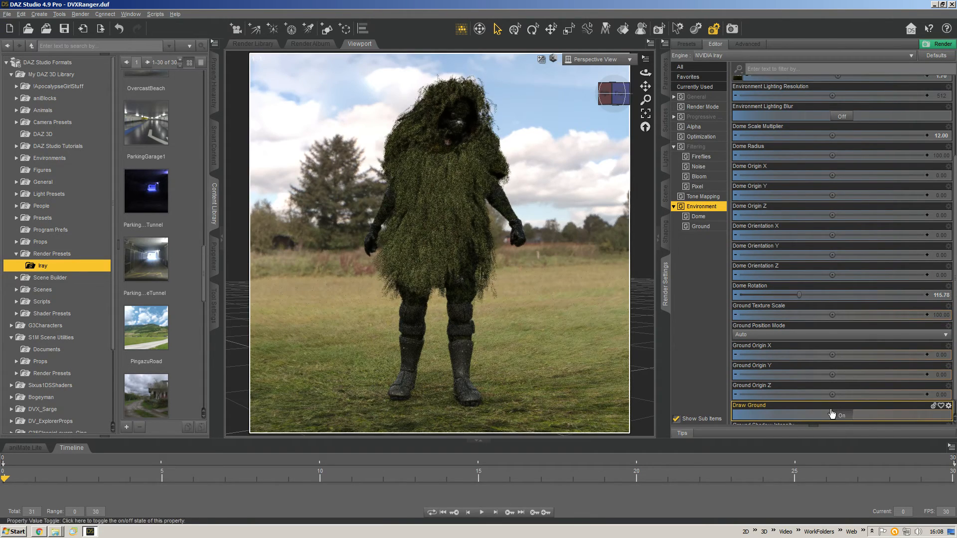
{"action": "left_click", "coordinate": [824, 295]}
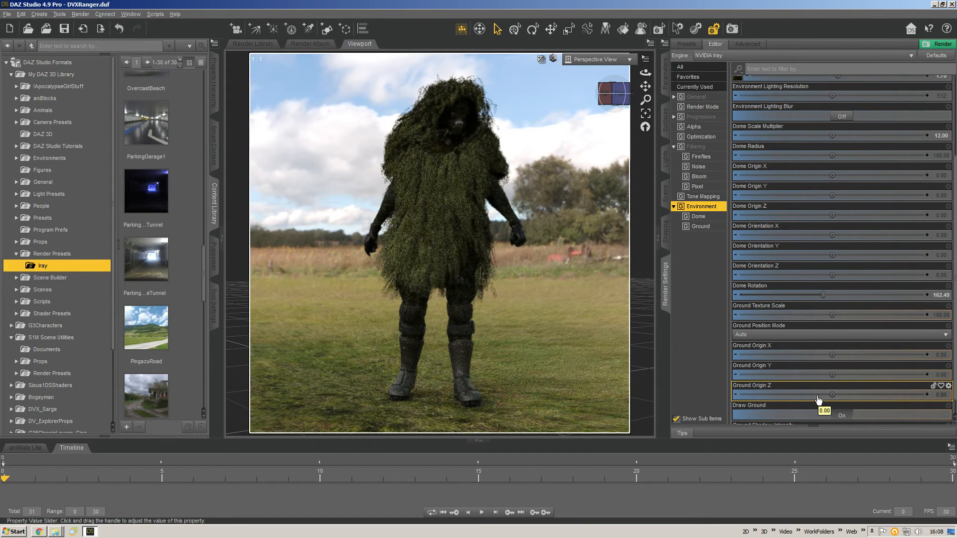
{"action": "left_click", "coordinate": [839, 295]}
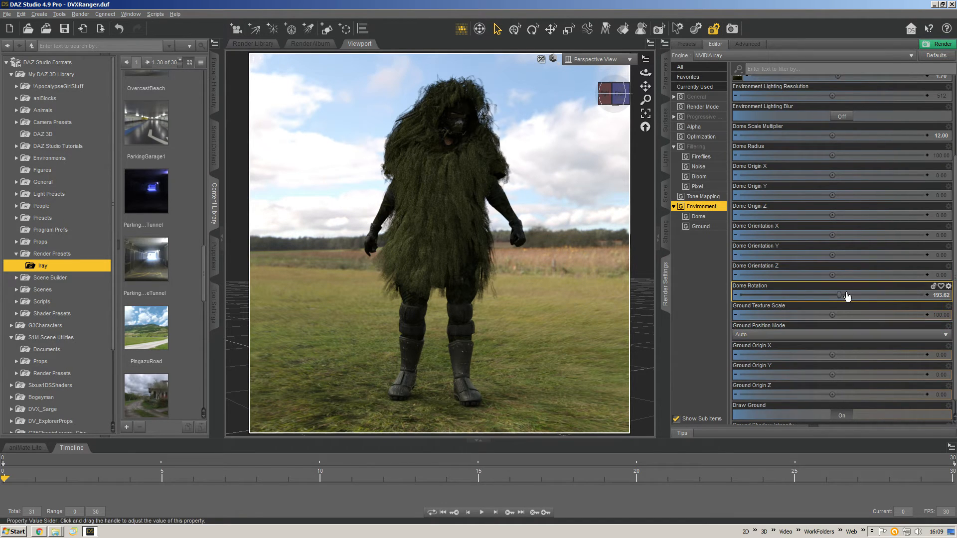
- Try a Ground Texture Scale of 20, and restore it to 100
{"action": "scroll", "coordinate": [845, 296], "scroll_direction": "down", "scroll_amount": 1}
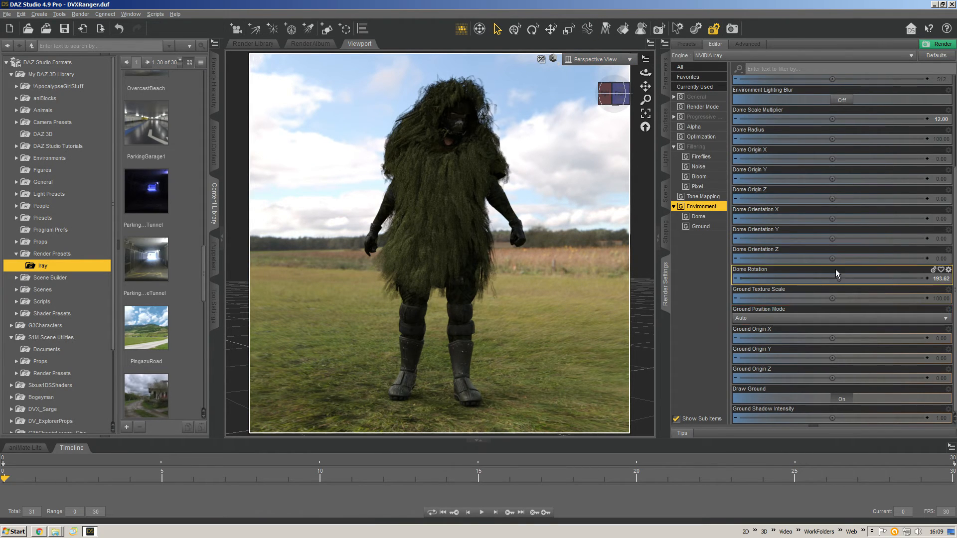
{"action": "left_click", "coordinate": [783, 299]}
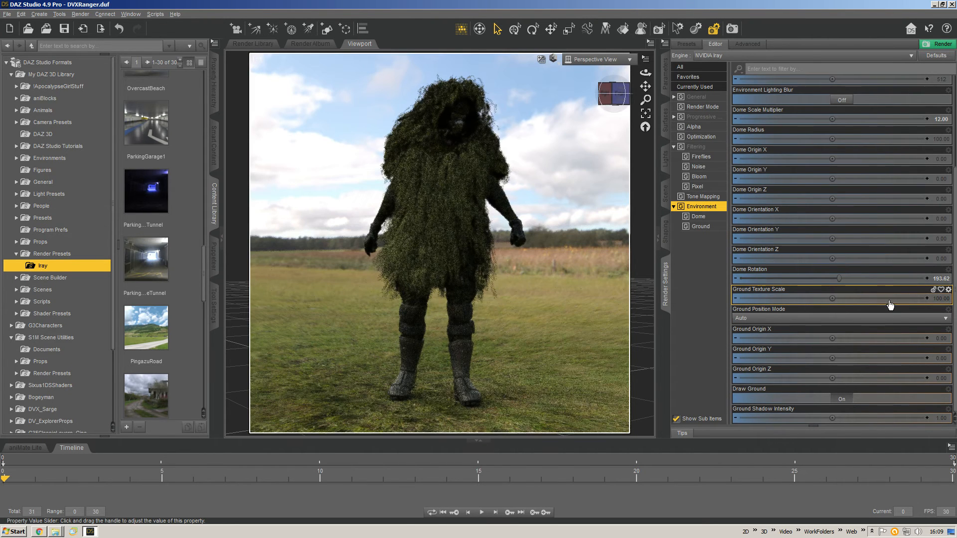
{"action": "left_click", "coordinate": [941, 298]}
{"action": "type", "text": "20"}
{"action": "key", "text": "Return"}
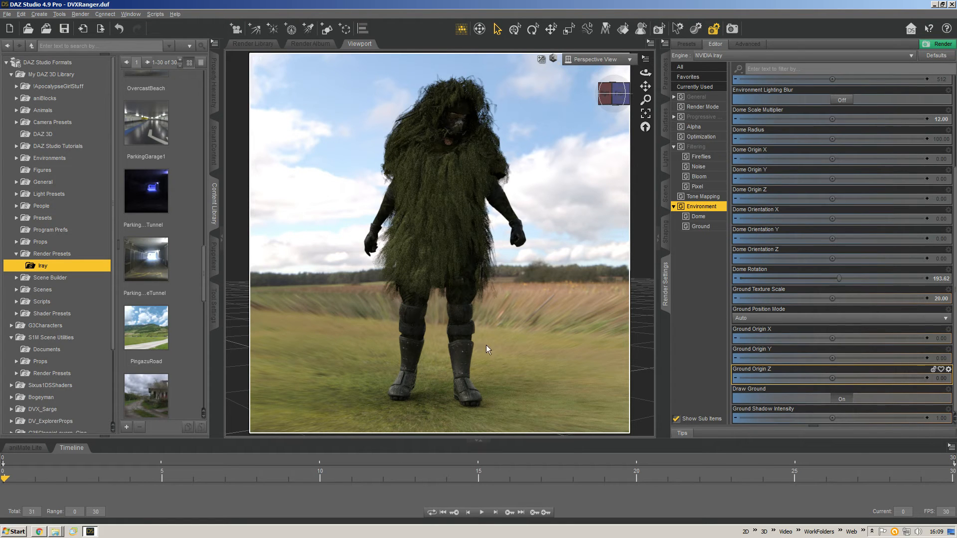
{"action": "left_click", "coordinate": [943, 299]}
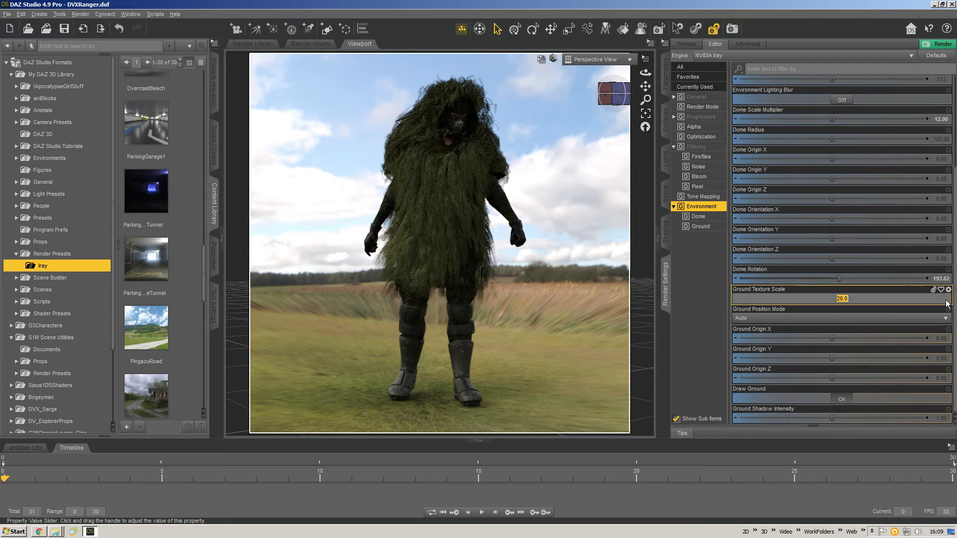
{"action": "type", "text": "100"}
{"action": "key", "text": "Return"}
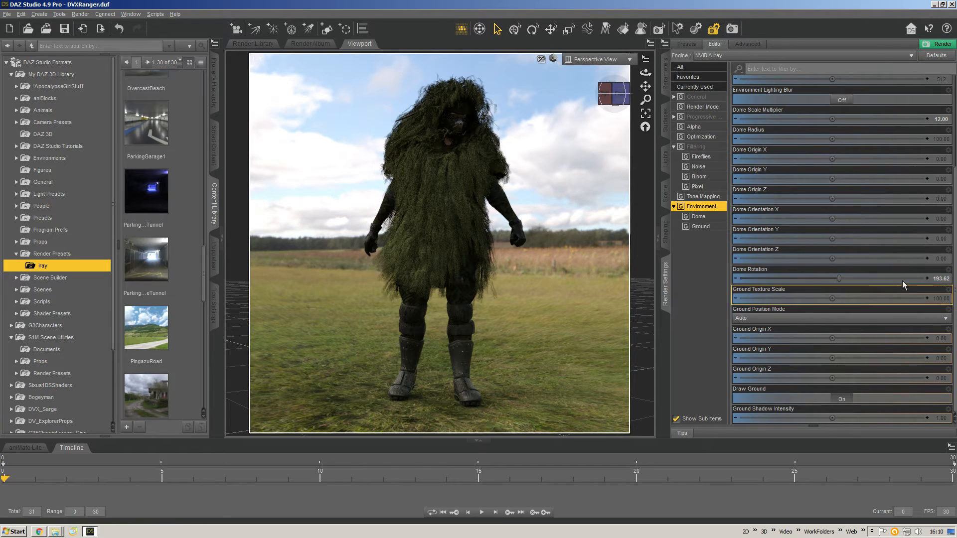
- Try a Ground Texture Scale of 200
{"action": "left_click", "coordinate": [939, 299]}
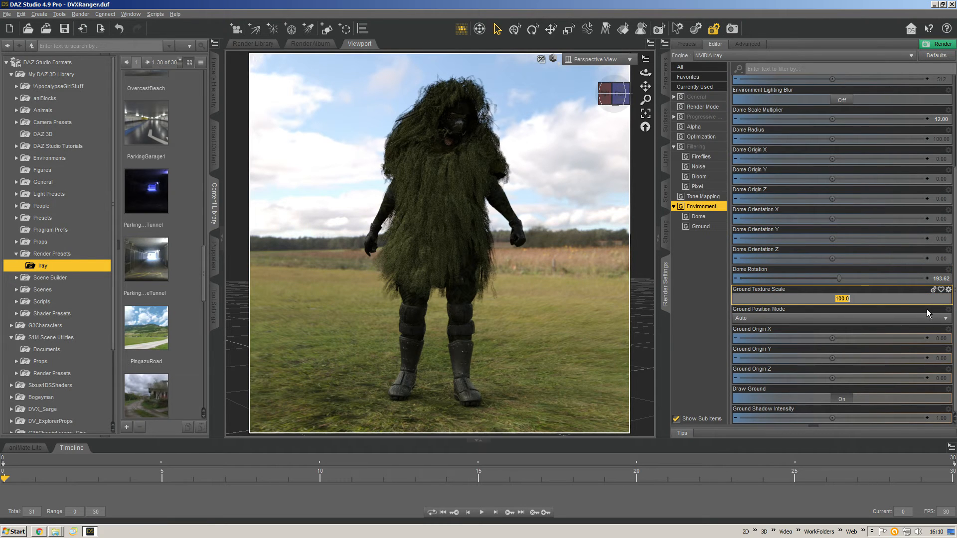
{"action": "type", "text": "200"}
{"action": "key", "text": "Return"}
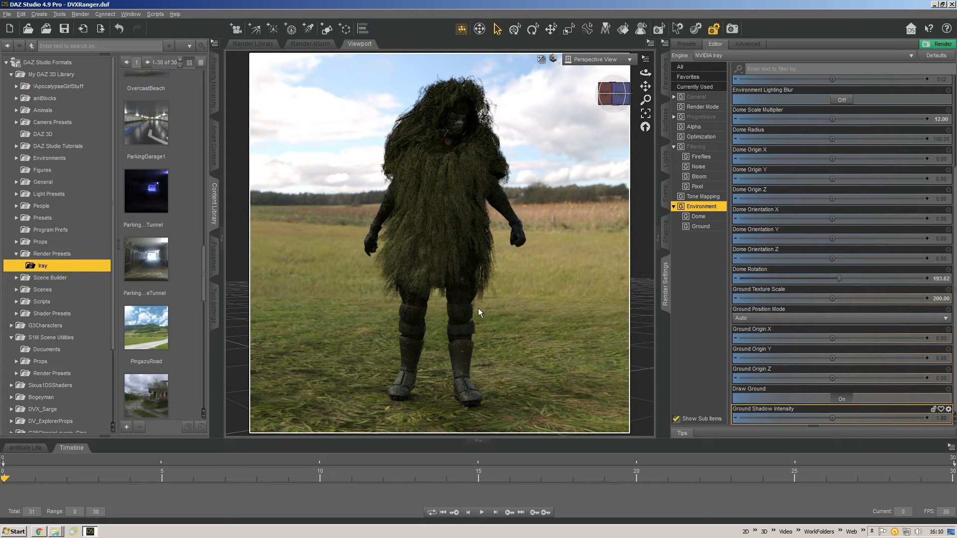
- Try a Ground Texture Scale of 1.5, and correct it to 150
{"action": "left_click", "coordinate": [941, 298]}
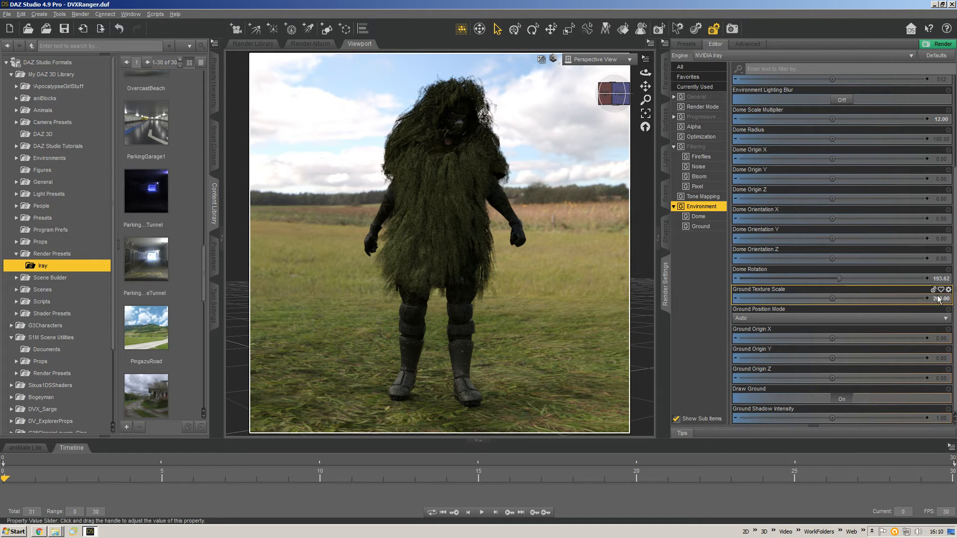
{"action": "type", "text": "1.5"}
{"action": "key", "text": "Return"}
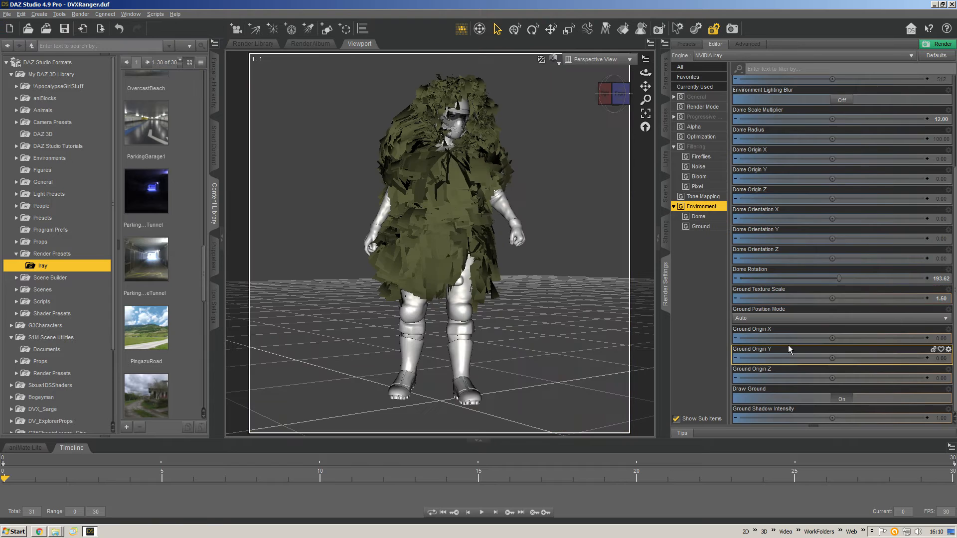
{"action": "left_click", "coordinate": [936, 299]}
{"action": "type", "text": "150"}
{"action": "key", "text": "Return"}
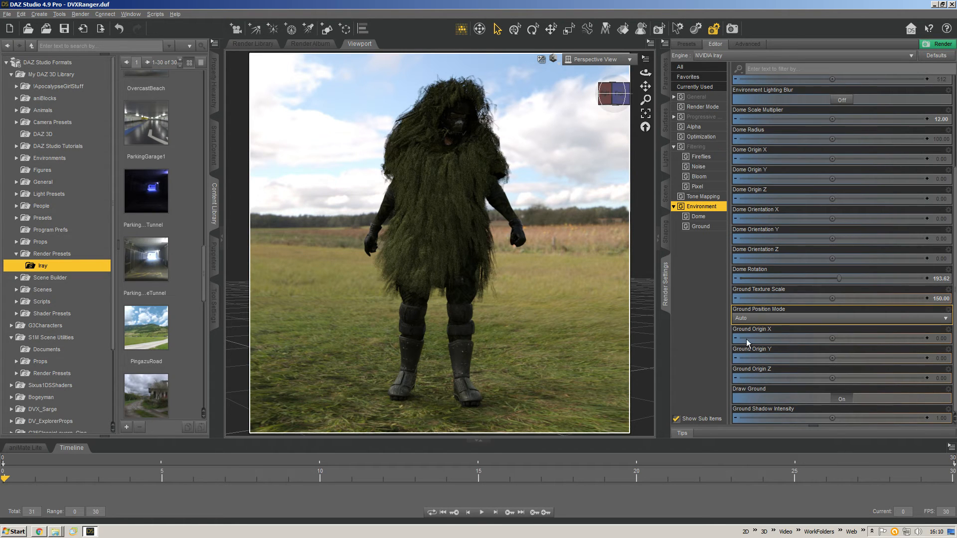
- Fine-tune the Ground Texture Scale through about 161, and set it to 130
{"action": "left_click_drag", "start_coordinate": [833, 299], "coordinate": [856, 298]}
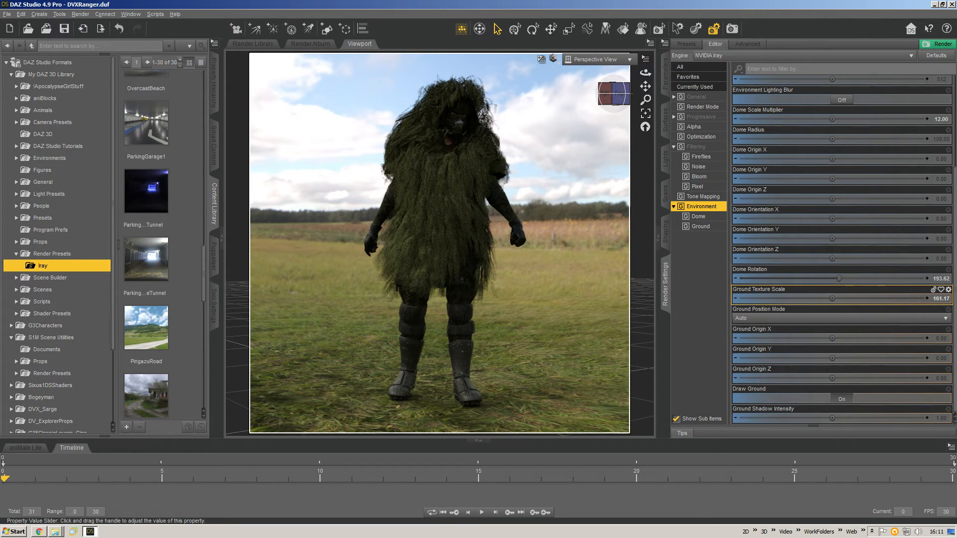
{"action": "left_click_drag", "start_coordinate": [832, 298], "coordinate": [799, 299]}
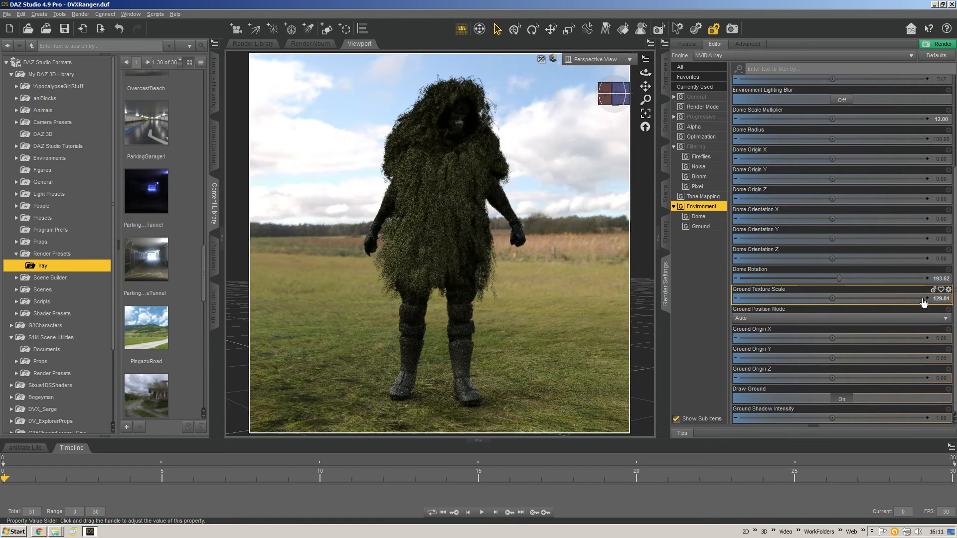
{"action": "left_click", "coordinate": [942, 301]}
{"action": "type", "text": "130"}
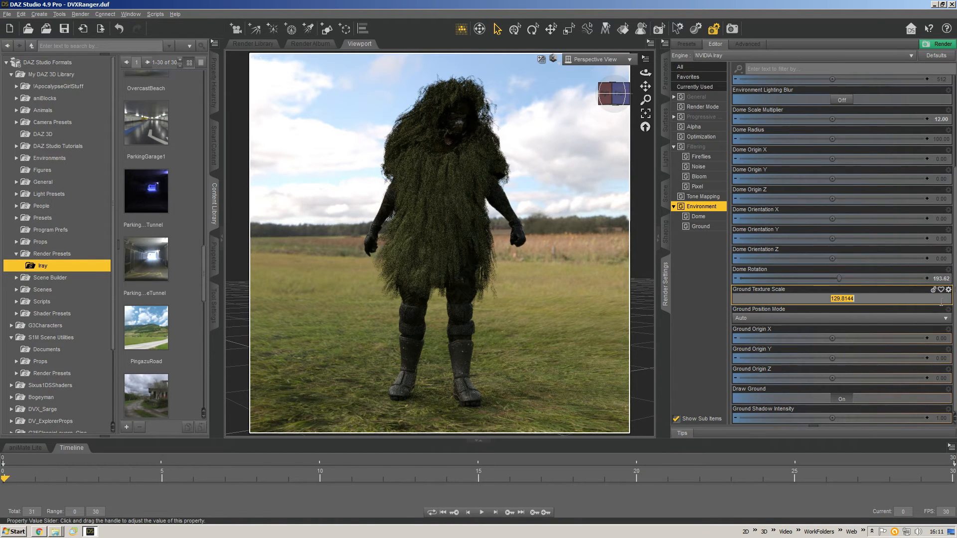
{"action": "key", "text": "Return"}
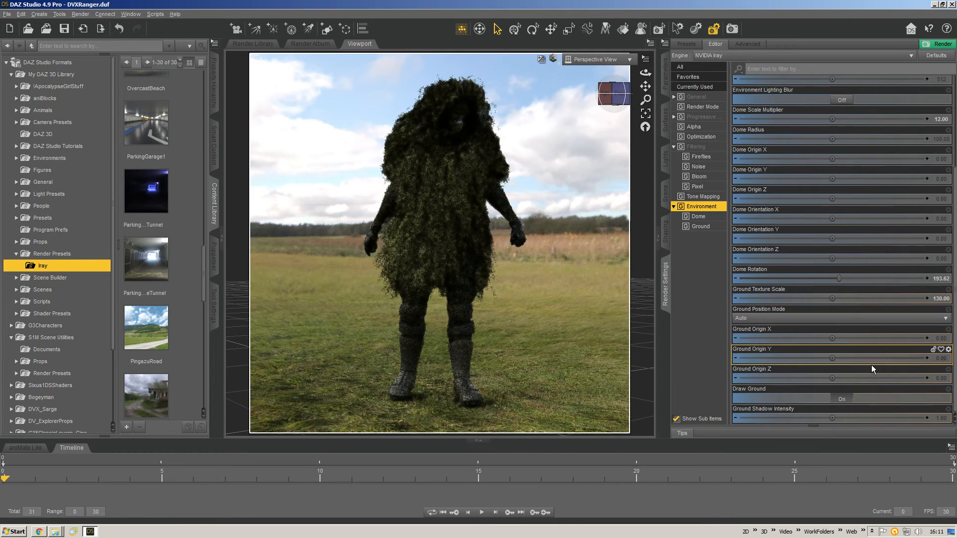
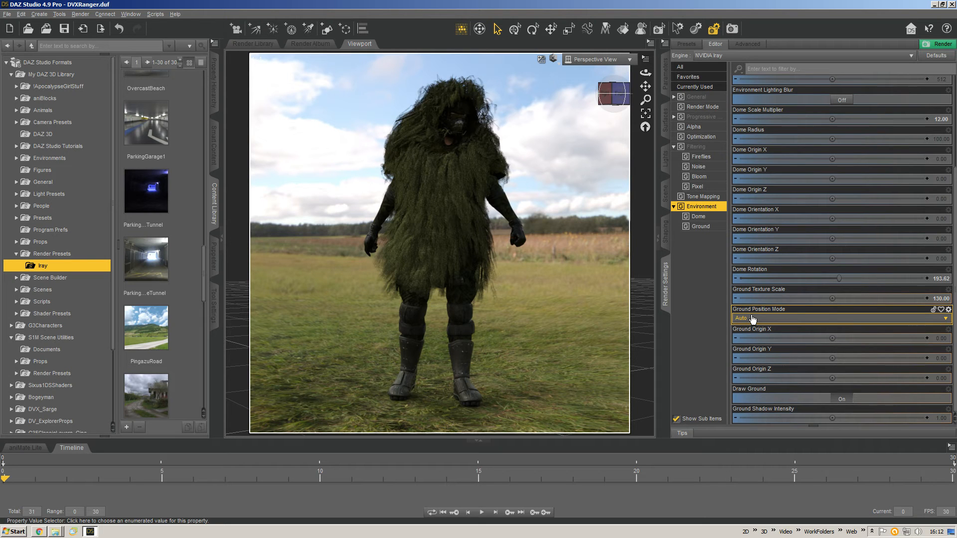
- Switch the Ground Position Mode to Manual and raise the Ground Origin Y to about 32
{"action": "left_click", "coordinate": [752, 319]}
{"action": "left_click", "coordinate": [750, 340]}
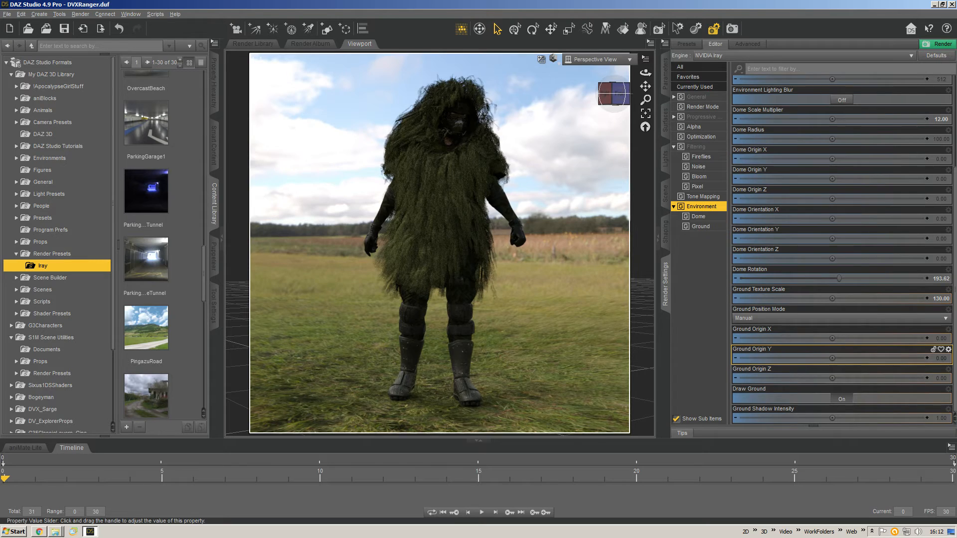
{"action": "left_click_drag", "start_coordinate": [832, 358], "coordinate": [884, 359]}
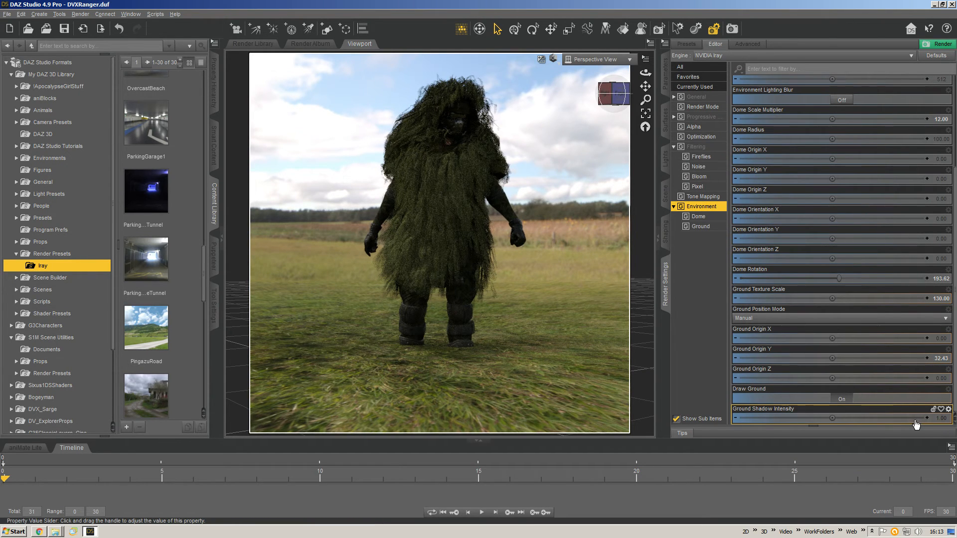
{"action": "mouse_move", "coordinate": [912, 426]}
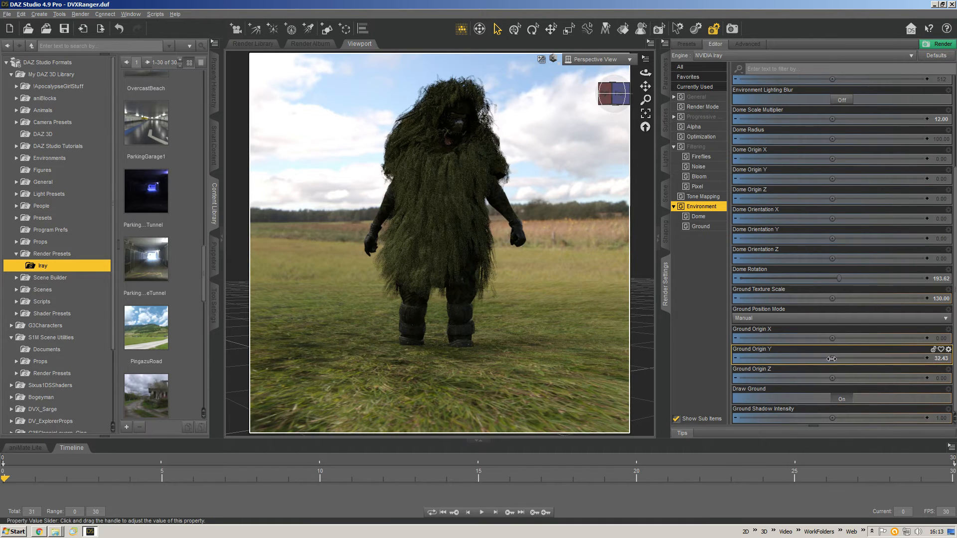
- Lower the Ground Origin Y to about 12, and reset it to 0
{"action": "left_click_drag", "start_coordinate": [831, 358], "coordinate": [780, 359]}
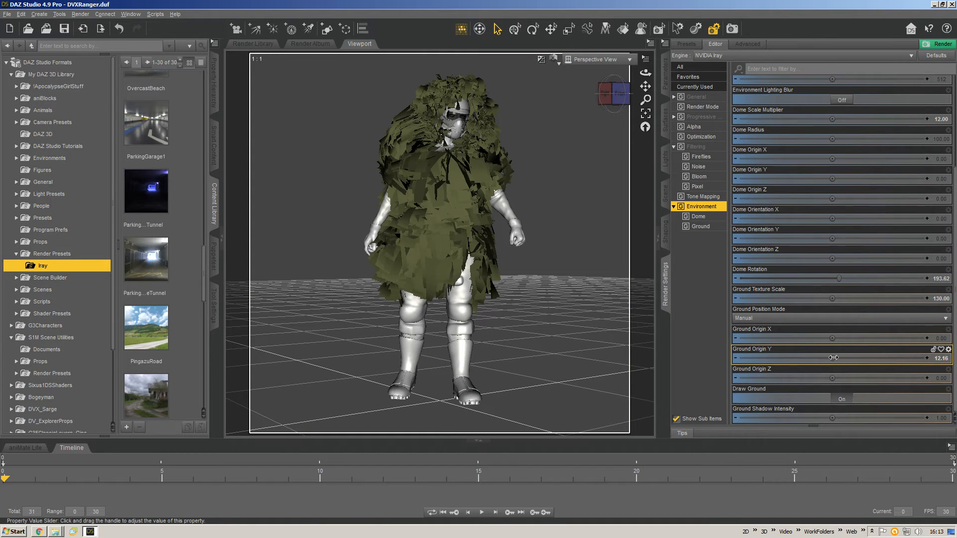
{"action": "left_click", "coordinate": [941, 358]}
{"action": "type", "text": "0"}
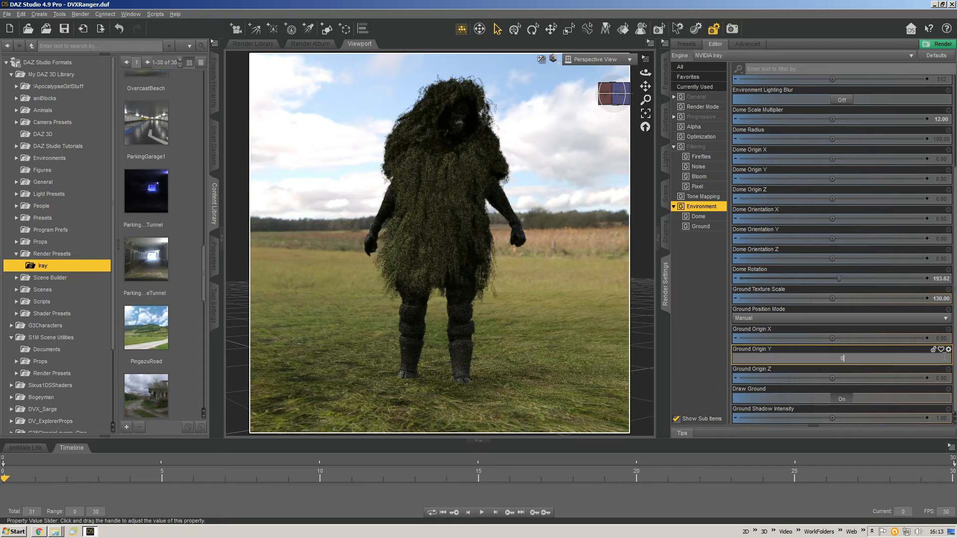
{"action": "key", "text": "Return"}
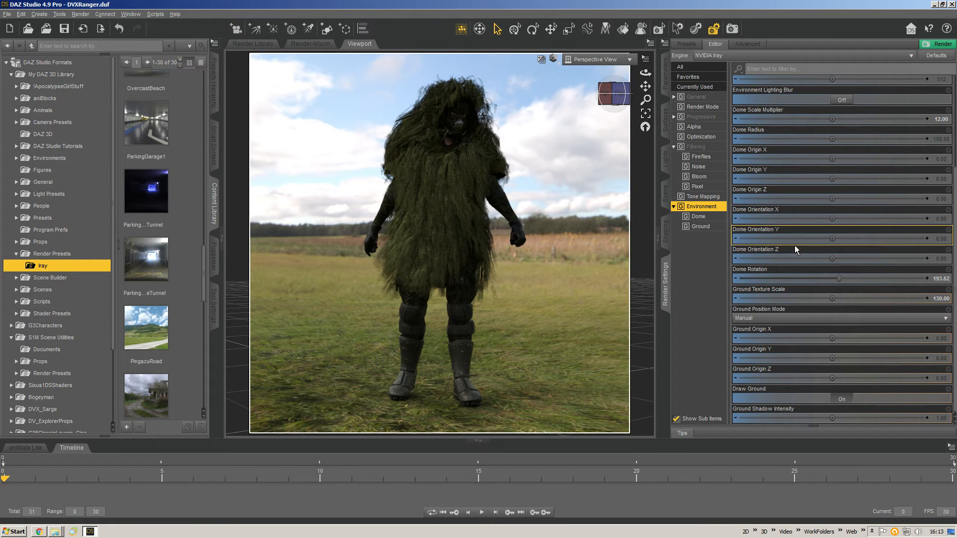
- Switch Draw Ground off and back on, and set the Ground Shadow Intensity to 2
{"action": "left_click", "coordinate": [842, 400]}
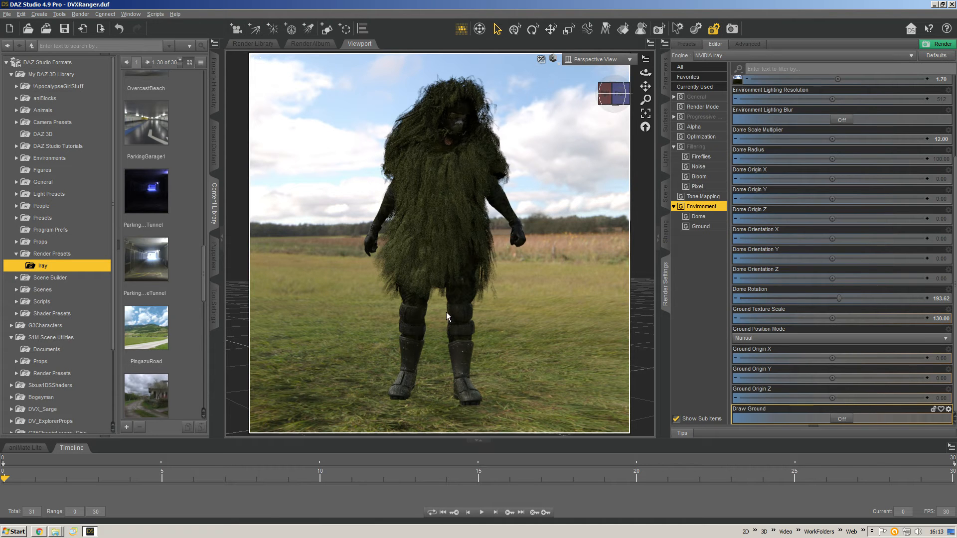
{"action": "left_click", "coordinate": [841, 418]}
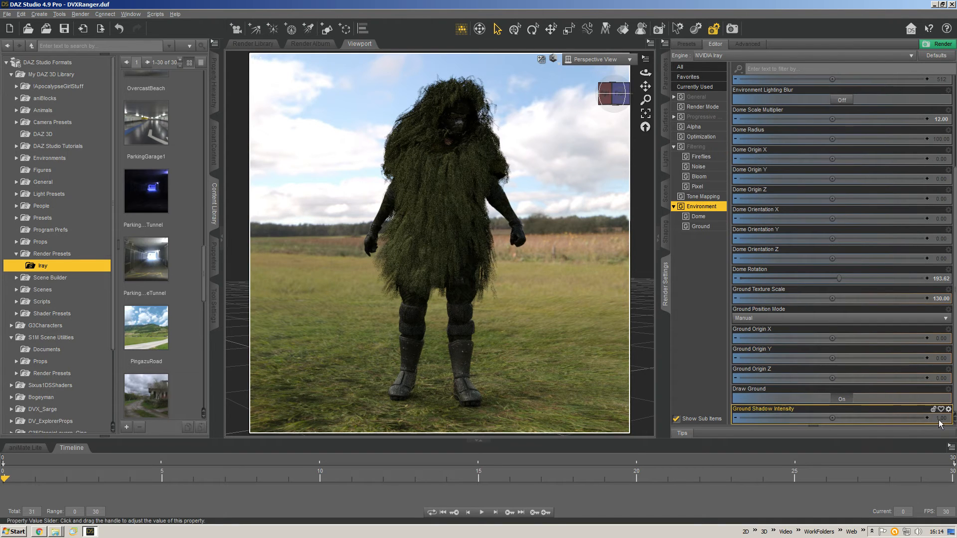
{"action": "left_click", "coordinate": [941, 418]}
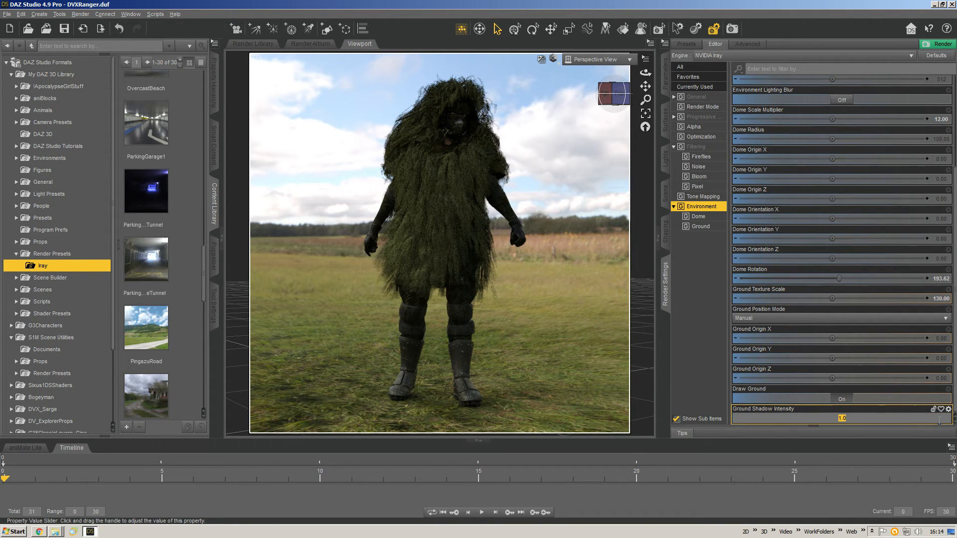
{"action": "type", "text": "2"}
{"action": "key", "text": "Return"}
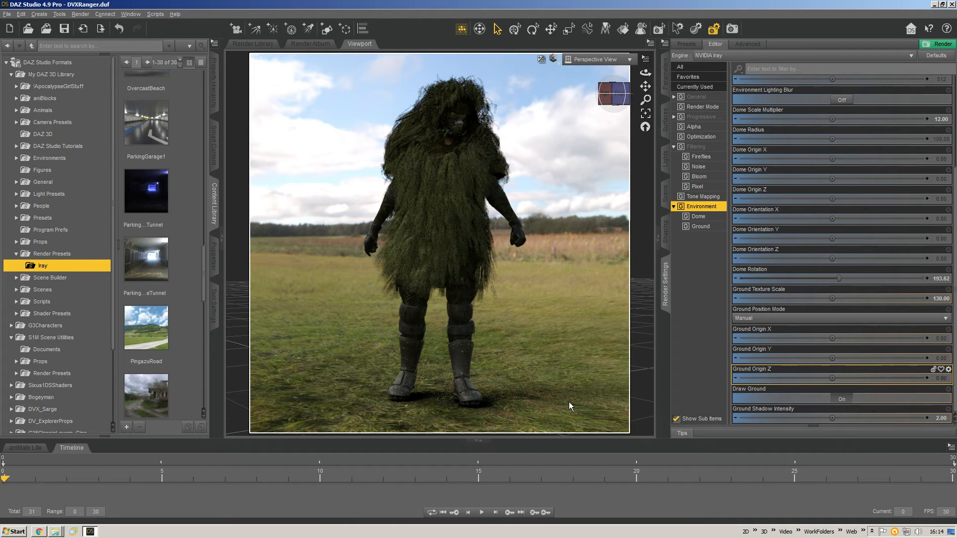
- Set the Ground Shadow Intensity to 1
{"action": "left_click", "coordinate": [941, 420]}
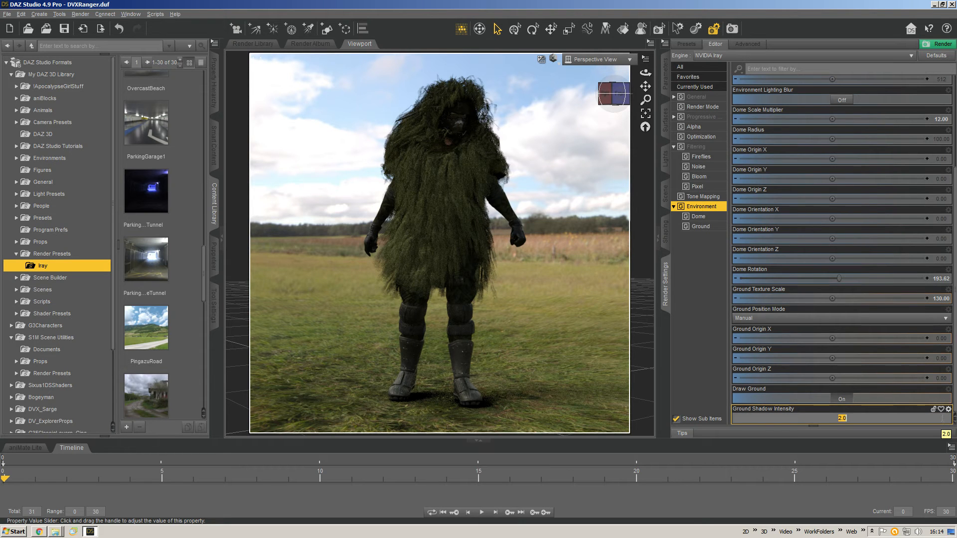
{"action": "type", "text": "1"}
{"action": "key", "text": "Return"}
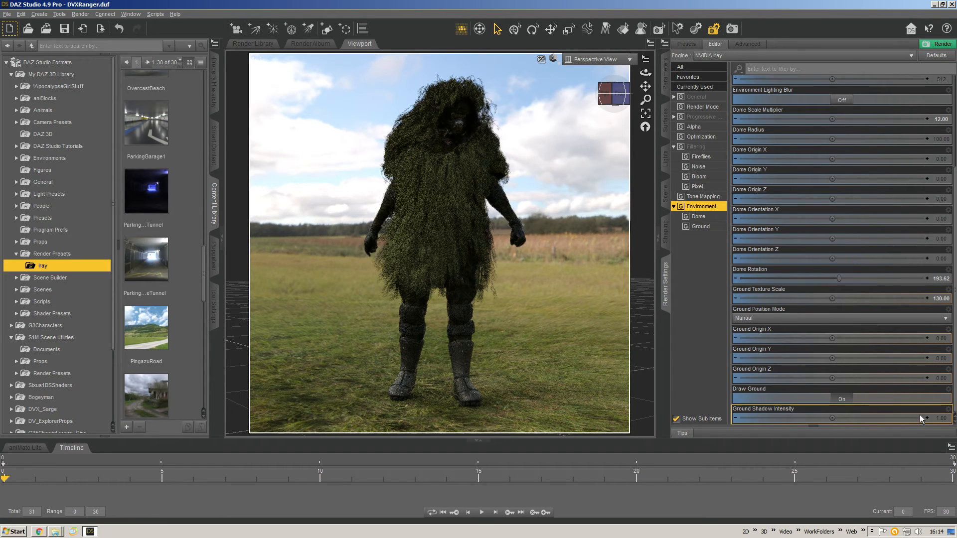
- Open the Tone Mapping render settings and look over the camera exposure parameters
{"action": "left_click_drag", "start_coordinate": [620, 95], "coordinate": [619, 95]}
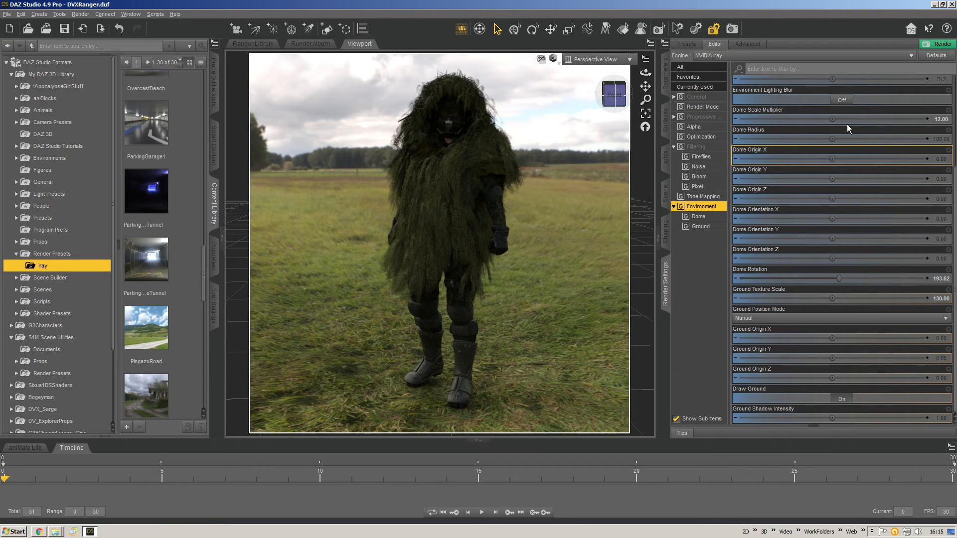
{"action": "left_click", "coordinate": [713, 199]}
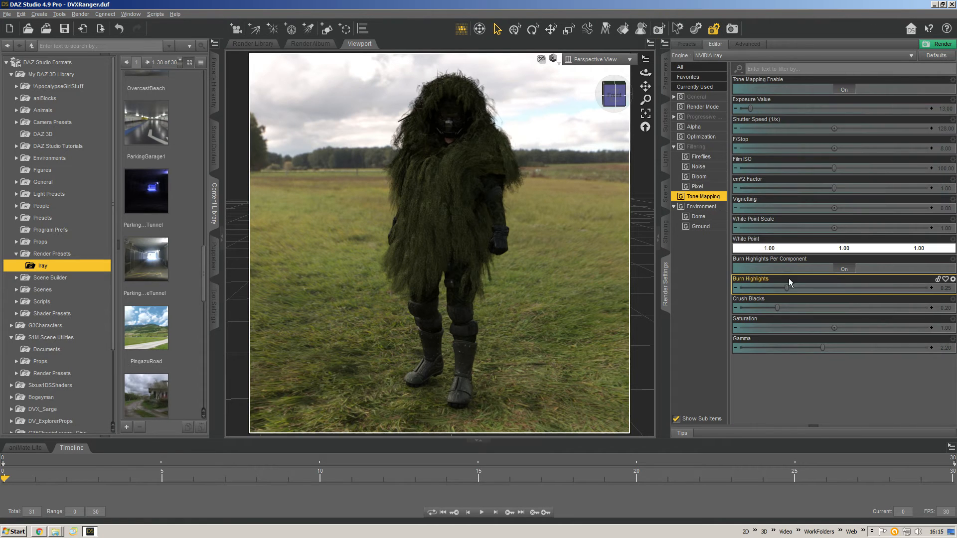
{"action": "left_click", "coordinate": [827, 81]}
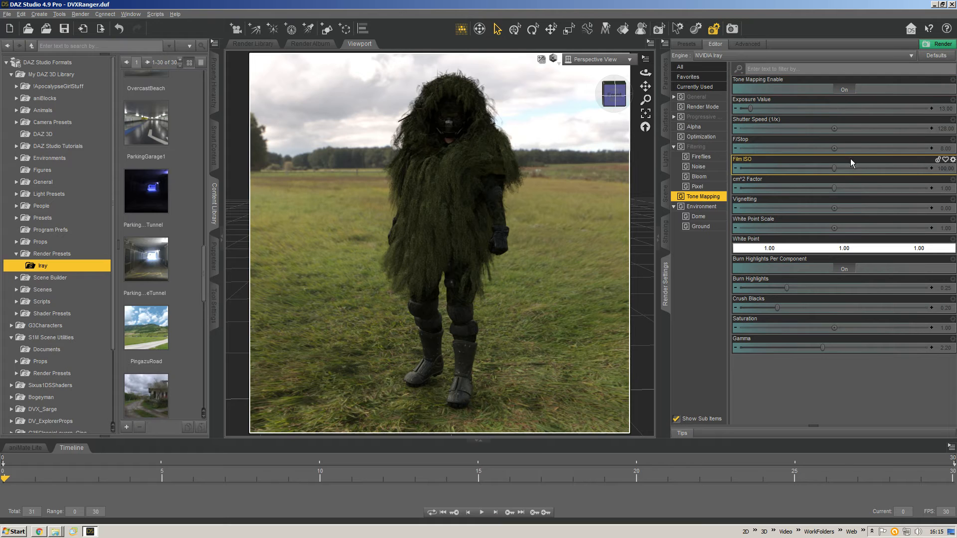
{"action": "left_click", "coordinate": [838, 176]}
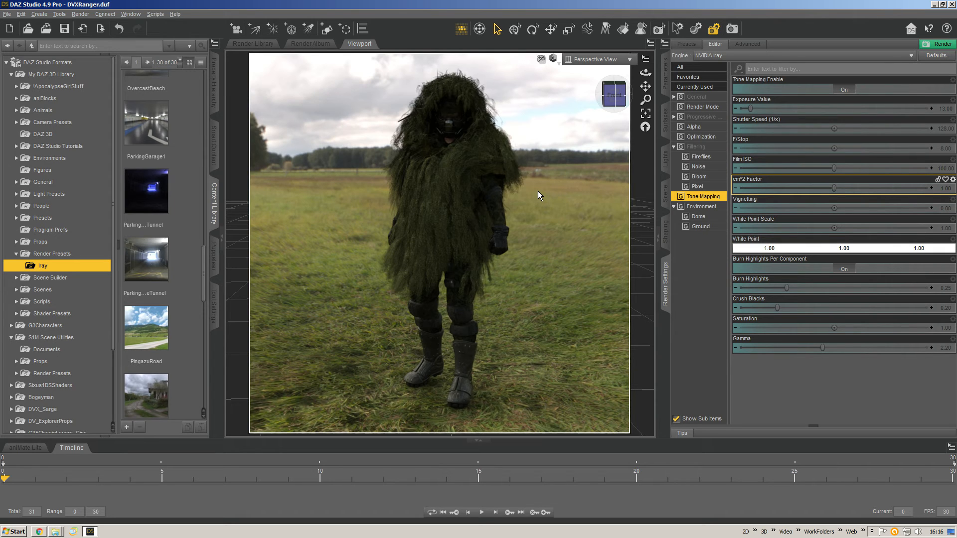
{"action": "left_click", "coordinate": [861, 92]}
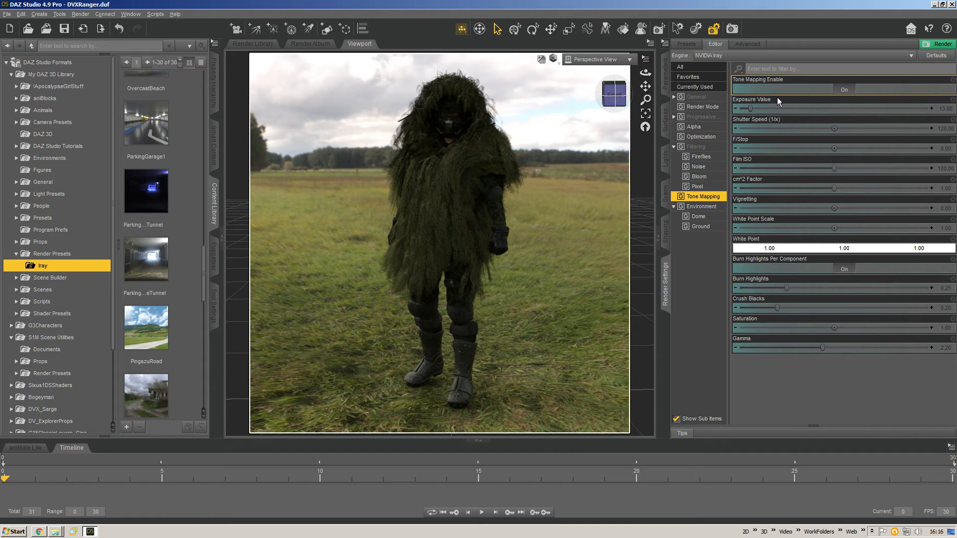
- Raise the Exposure Value to about 16.65 to darken the scene, and lower it to 12 to brighten it
{"action": "left_click_drag", "start_coordinate": [749, 108], "coordinate": [789, 108]}
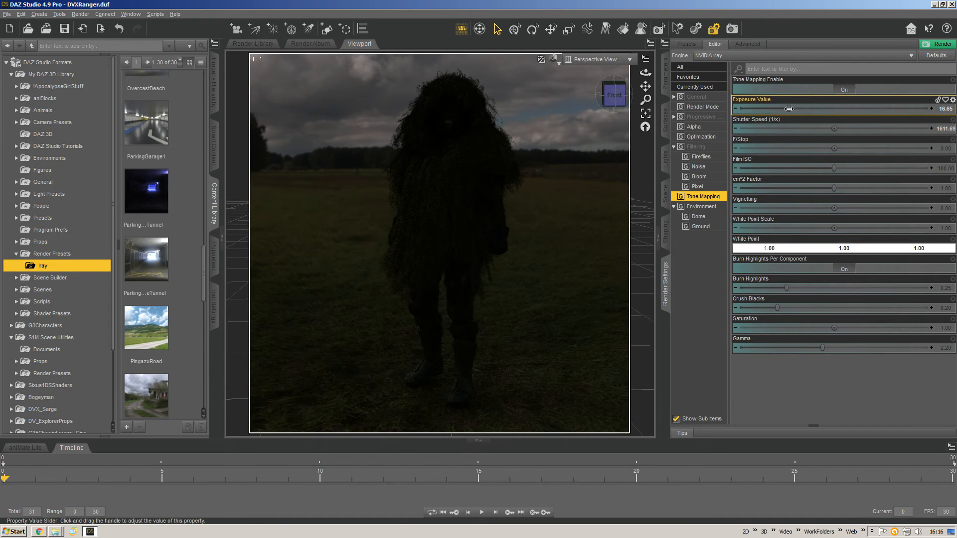
{"action": "left_click_drag", "start_coordinate": [788, 108], "coordinate": [779, 109]}
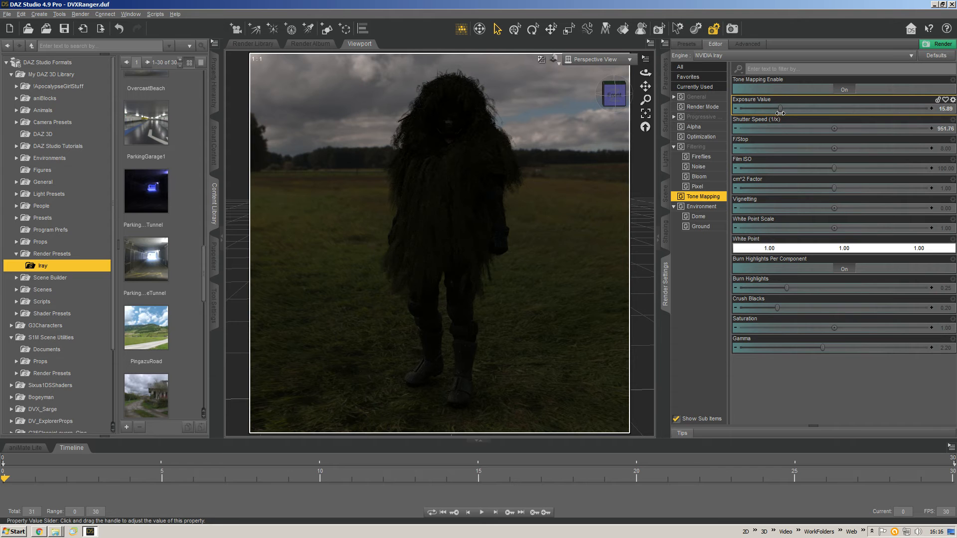
{"action": "left_click_drag", "start_coordinate": [780, 113], "coordinate": [742, 110]}
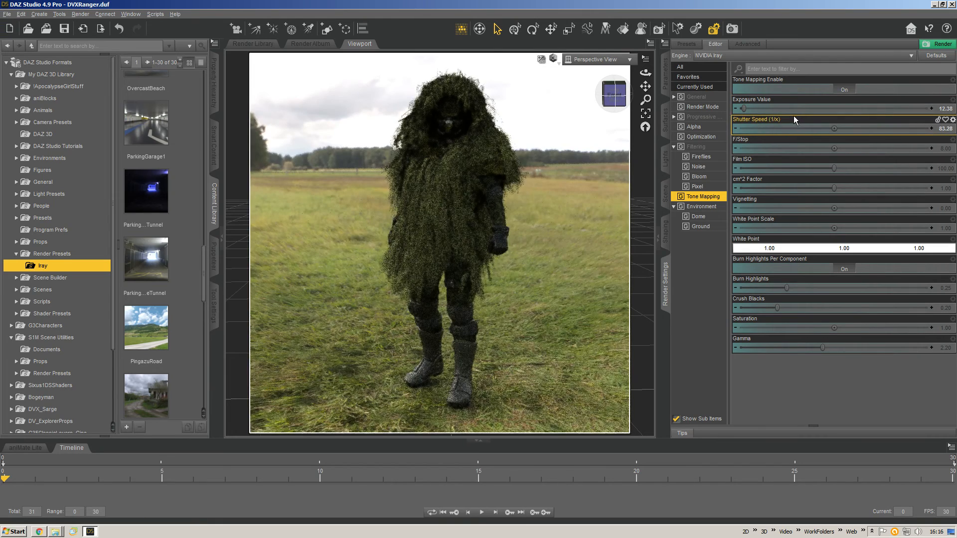
{"action": "left_click", "coordinate": [744, 110]}
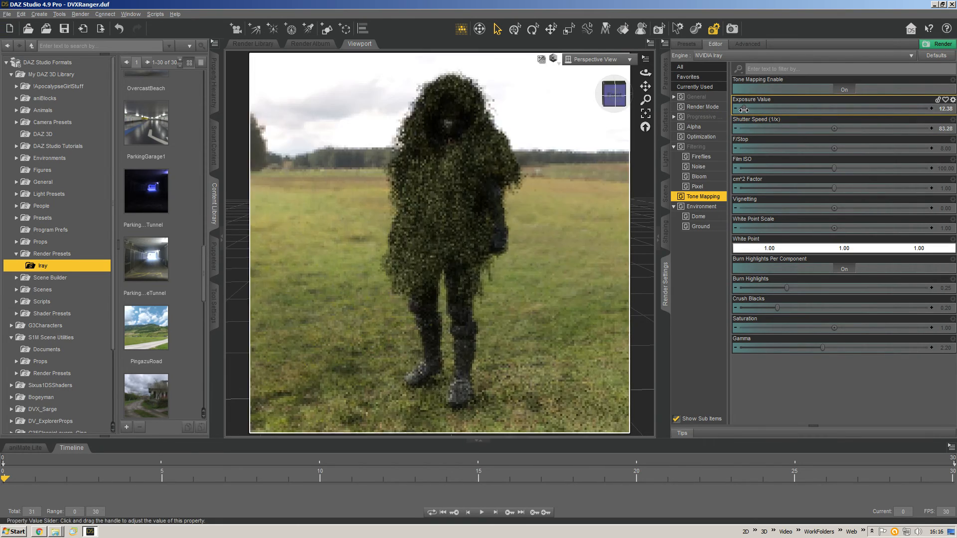
{"action": "left_click_drag", "start_coordinate": [743, 110], "coordinate": [739, 110]}
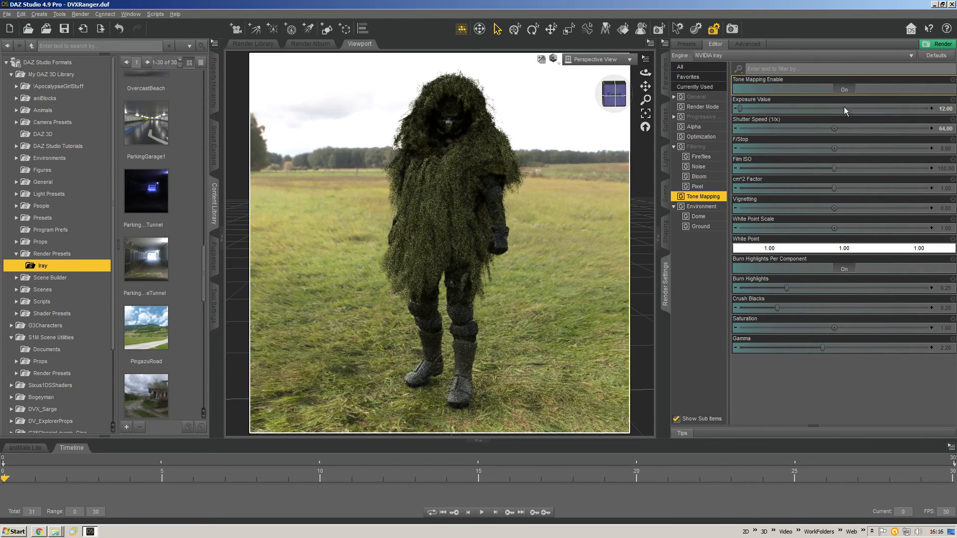
- Reset the Exposure Value to its default
{"action": "left_click", "coordinate": [953, 99]}
{"action": "left_click", "coordinate": [902, 150]}
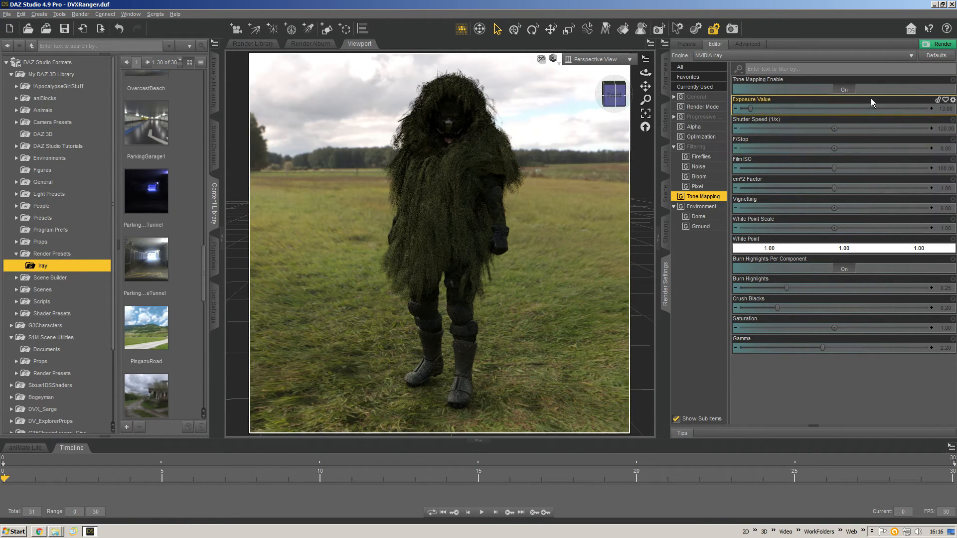
{"action": "left_click", "coordinate": [952, 100]}
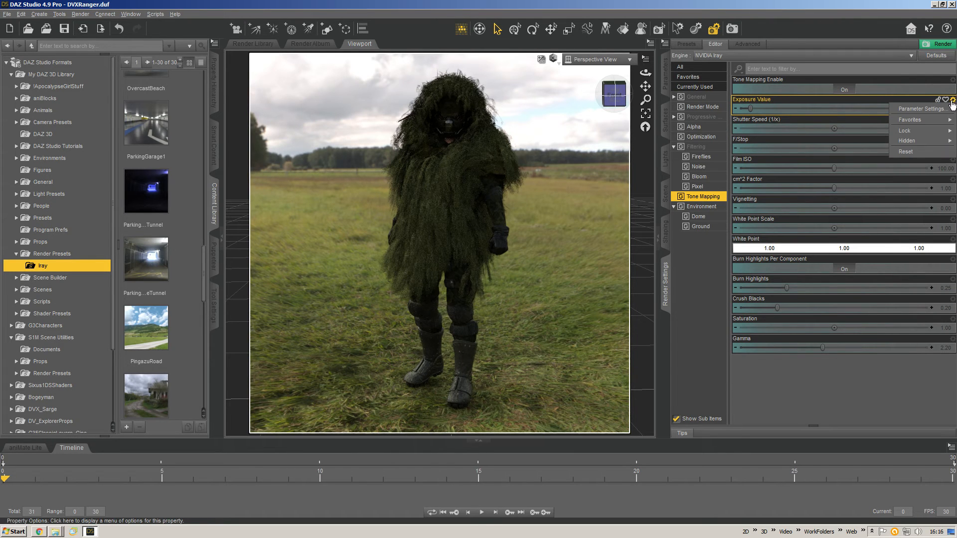
{"action": "left_click", "coordinate": [857, 100]}
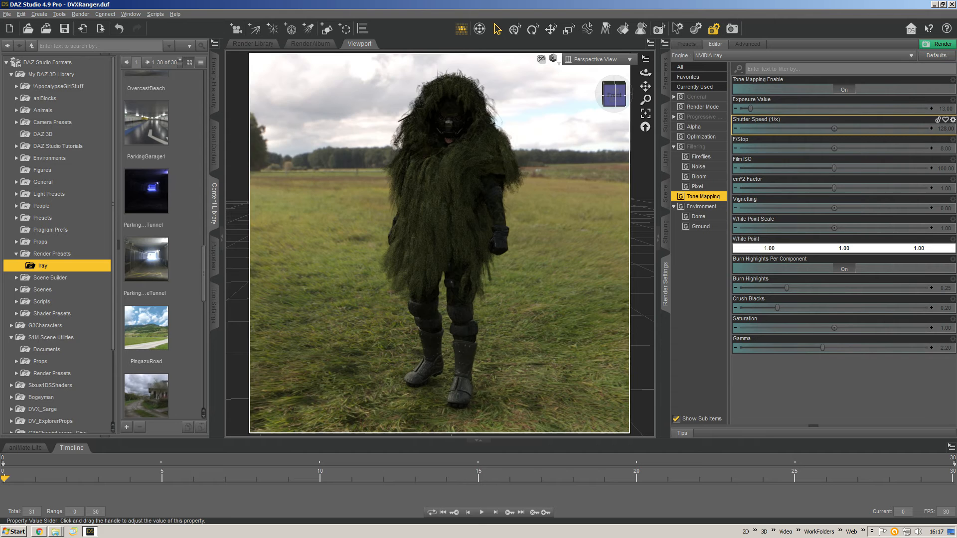
- Try raising the Shutter Speed to about 608.73, and undo the shutter speed changes
{"action": "left_click_drag", "start_coordinate": [834, 128], "coordinate": [857, 134]}
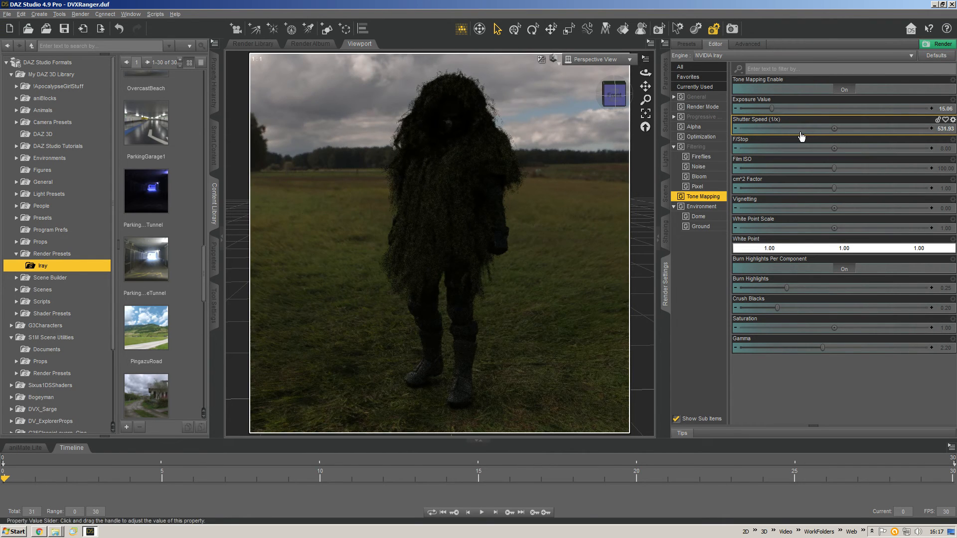
{"action": "left_click_drag", "start_coordinate": [793, 128], "coordinate": [798, 128]}
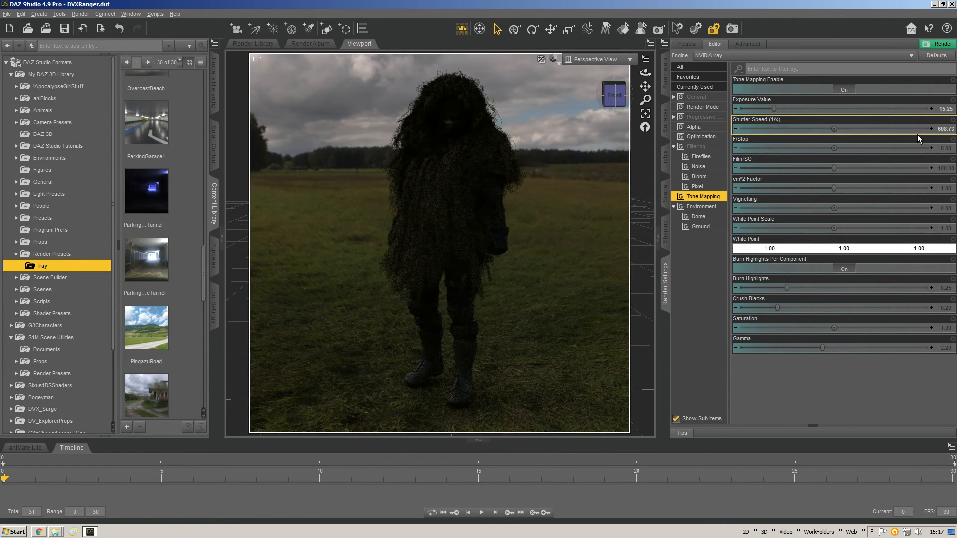
{"action": "key", "text": "ctrl+z"}
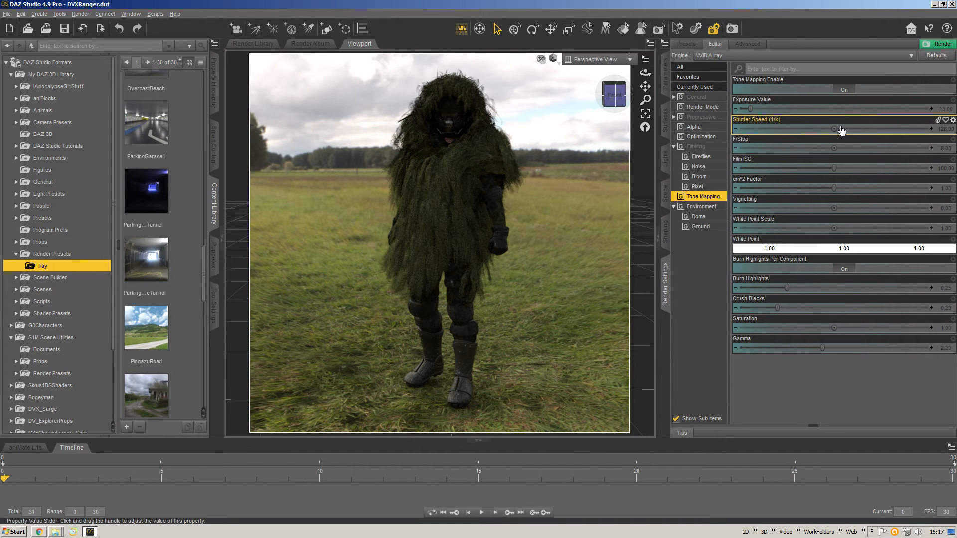
{"action": "mouse_move", "coordinate": [834, 128]}
{"action": "left_mouse_down"}
{"action": "mouse_move", "coordinate": [847, 128]}
{"action": "mouse_move", "coordinate": [831, 134]}
{"action": "left_mouse_up"}
{"action": "key", "text": "ctrl+z"}
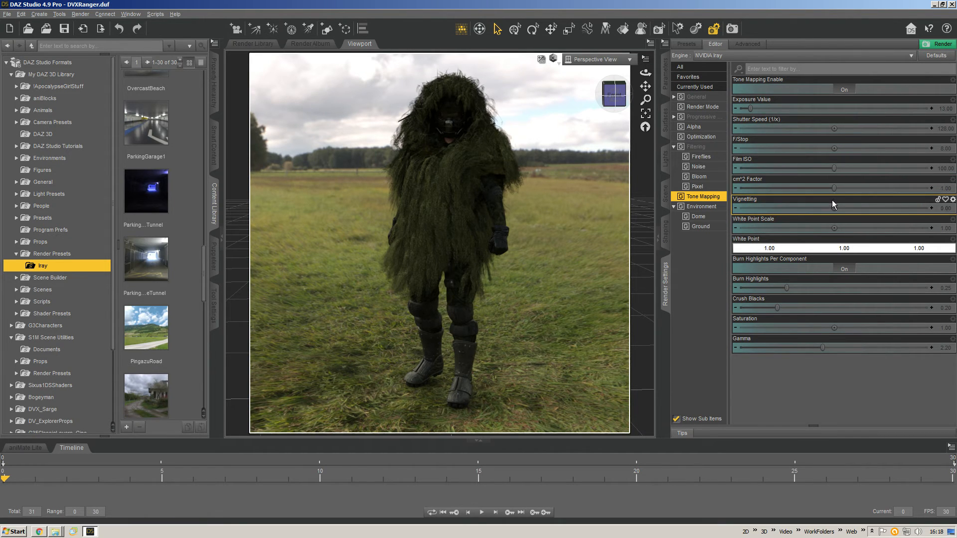
- Raise Vignetting to about 161.83 to darken the image edges, and undo the change
{"action": "left_click_drag", "start_coordinate": [833, 207], "coordinate": [833, 204]}
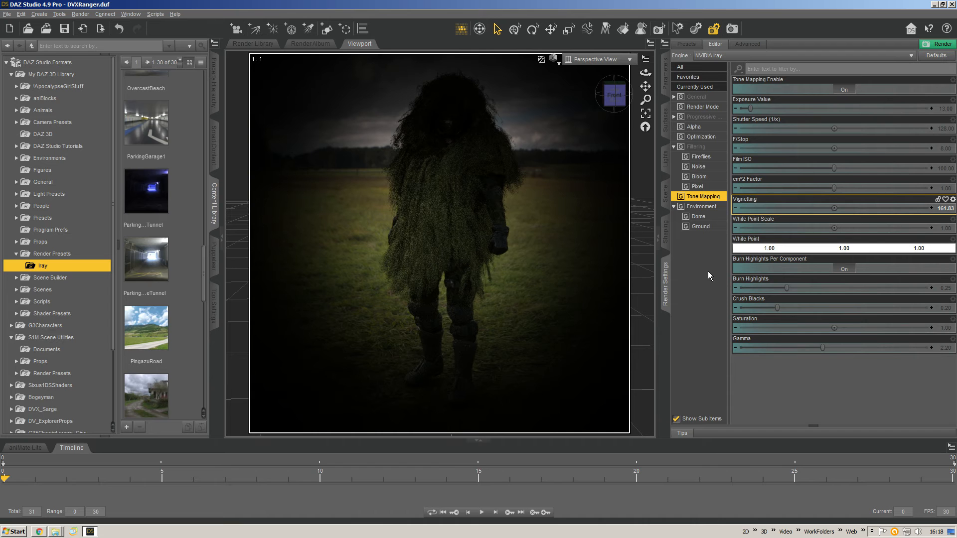
{"action": "key", "text": "ctrl+z"}
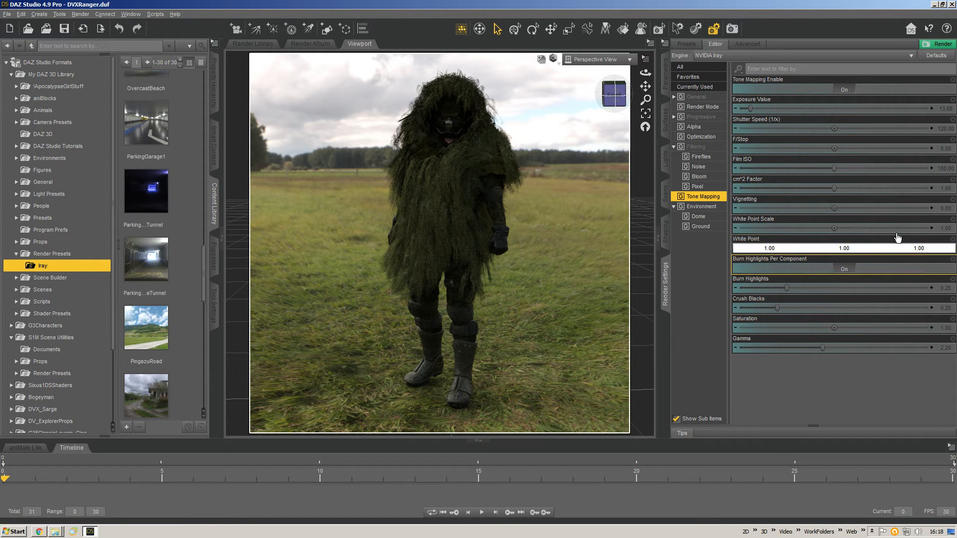
{"action": "left_click", "coordinate": [796, 228]}
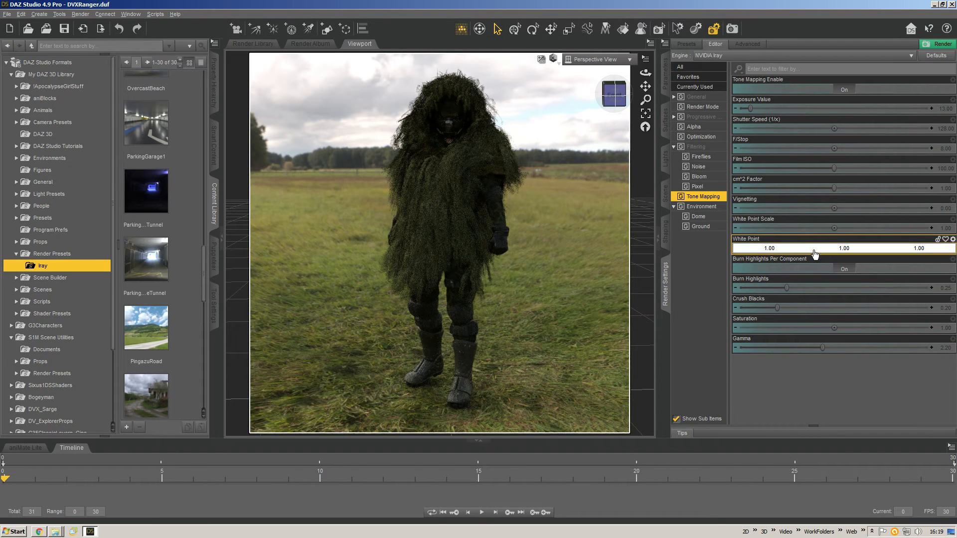
- Set the White Point color to a yellow with RGB values 255, 246, 111
{"action": "left_click", "coordinate": [812, 248]}
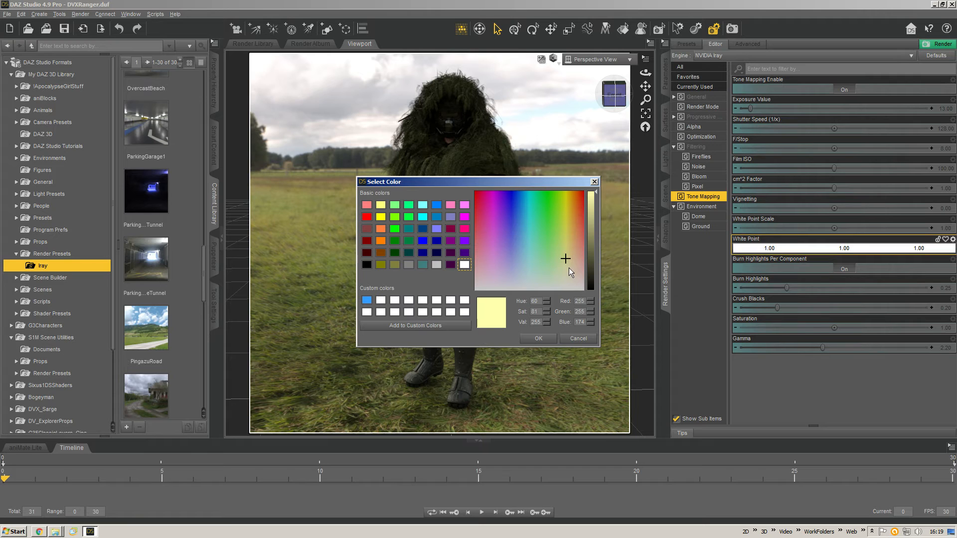
{"action": "left_click_drag", "start_coordinate": [568, 258], "coordinate": [567, 234]}
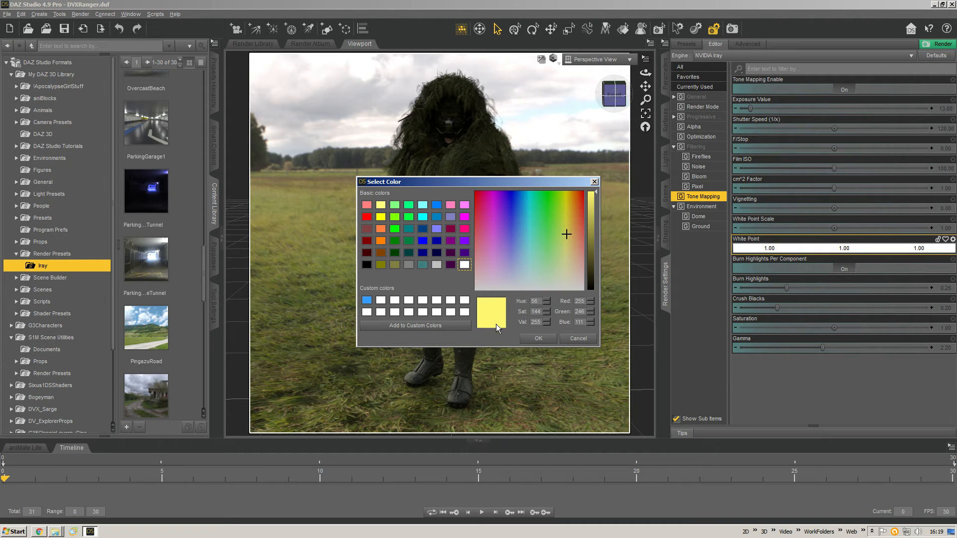
{"action": "left_click", "coordinate": [538, 339]}
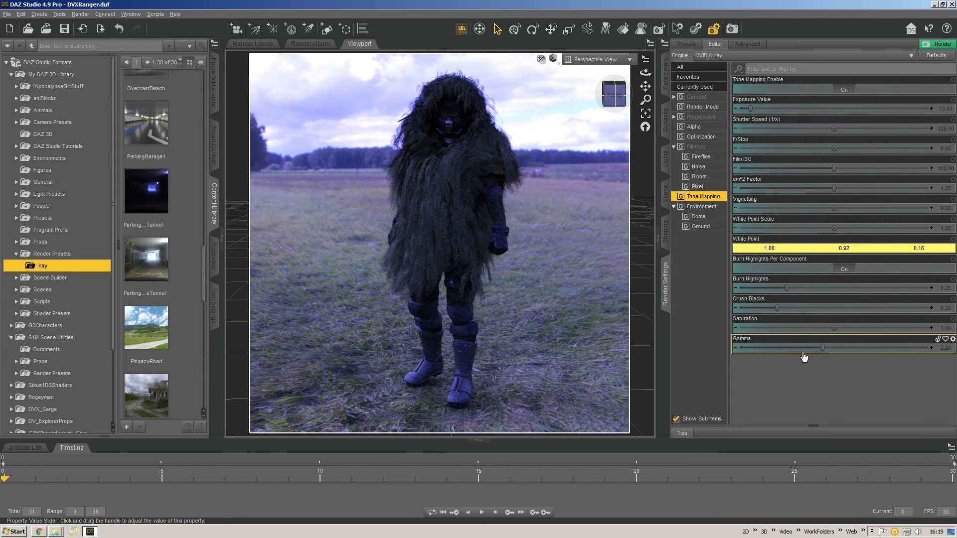
- Change the White Point to a light blue of about 0.30, 0.65, 1.00, and reset it to its default
{"action": "left_click", "coordinate": [799, 248]}
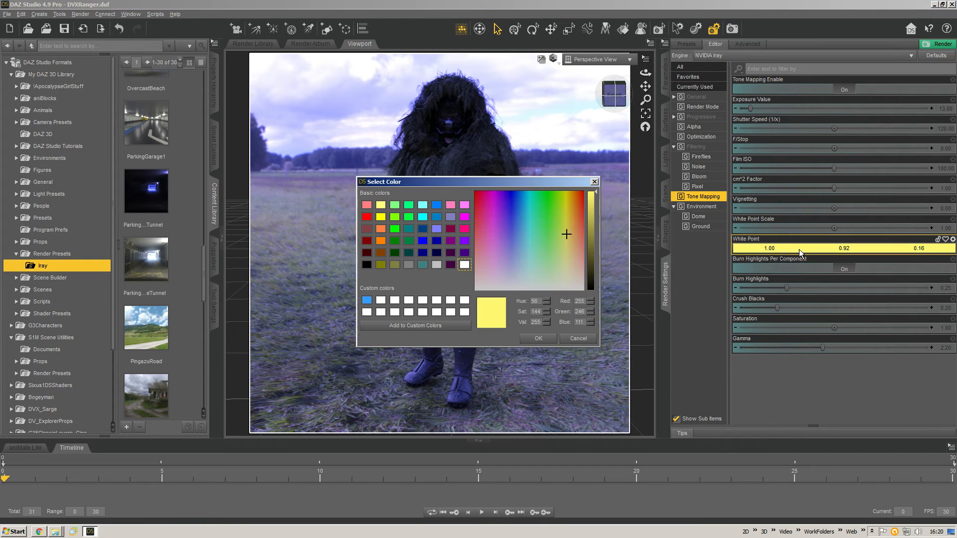
{"action": "left_click", "coordinate": [525, 251]}
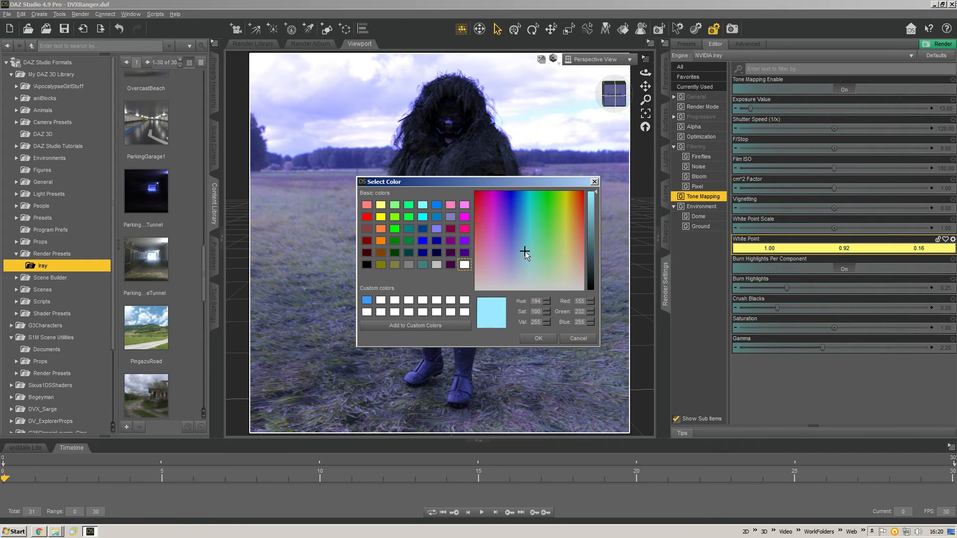
{"action": "left_click", "coordinate": [540, 339]}
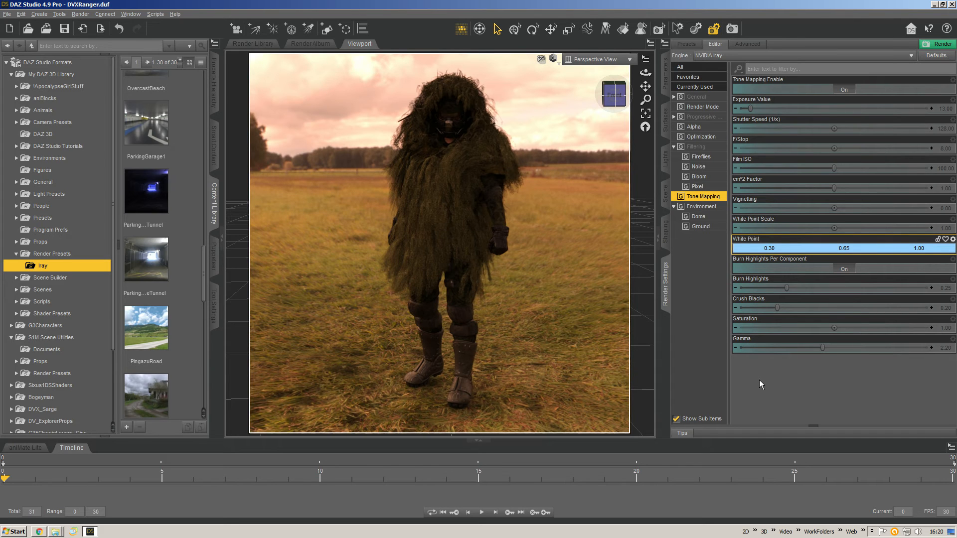
{"action": "left_click", "coordinate": [952, 240]}
{"action": "left_click", "coordinate": [893, 295]}
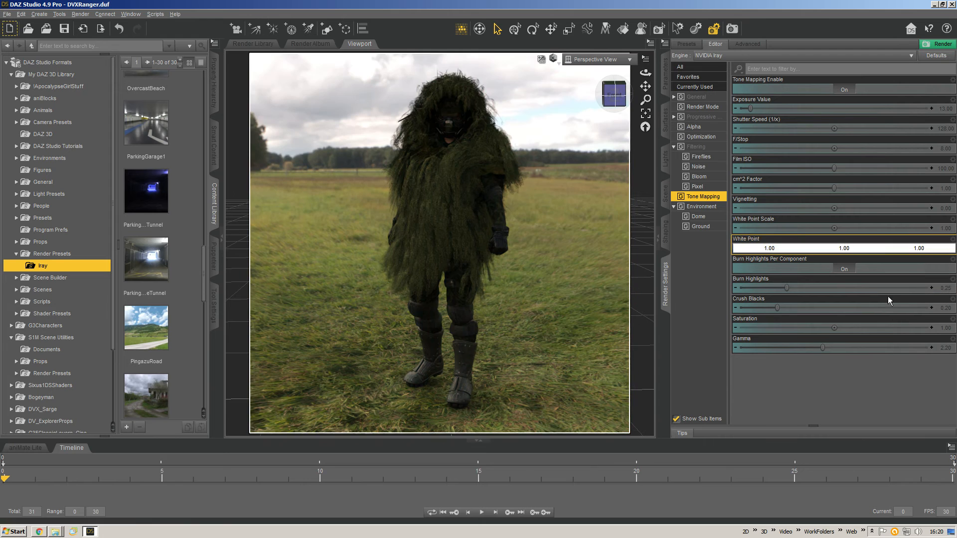
- Set the White Point color to a light purple of about 0.59, 0.30, 1.00
{"action": "left_click", "coordinate": [817, 250]}
{"action": "left_click", "coordinate": [518, 253]}
{"action": "left_click", "coordinate": [501, 252]}
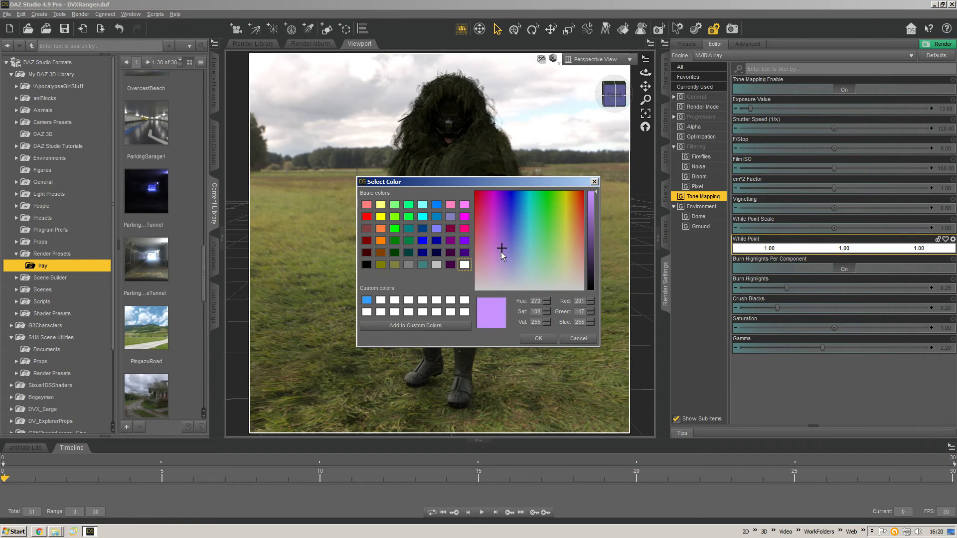
{"action": "left_click", "coordinate": [534, 338]}
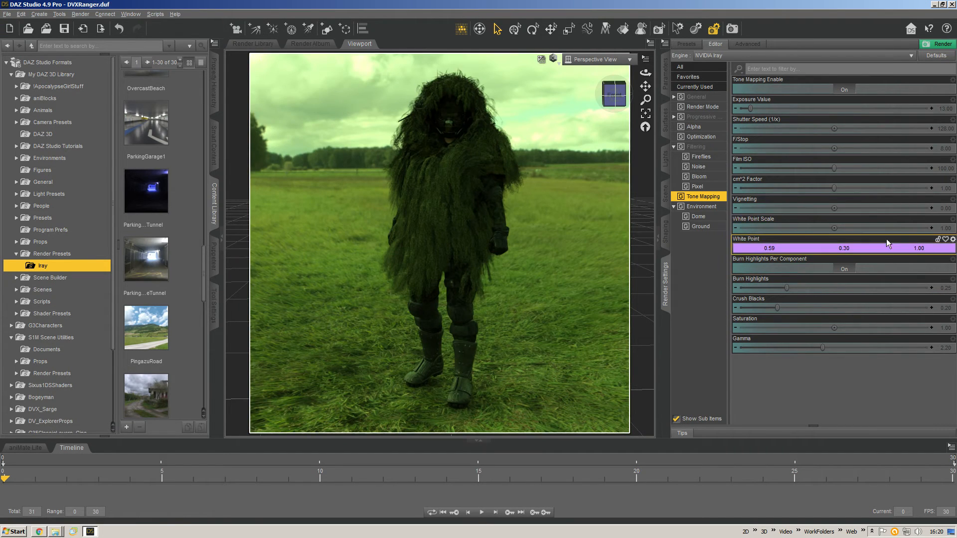
- Try the White Point Scale at about -1.90 and 4.06, and reset both the scale and the White Point color to their defaults
{"action": "left_click_drag", "start_coordinate": [833, 228], "coordinate": [768, 228]}
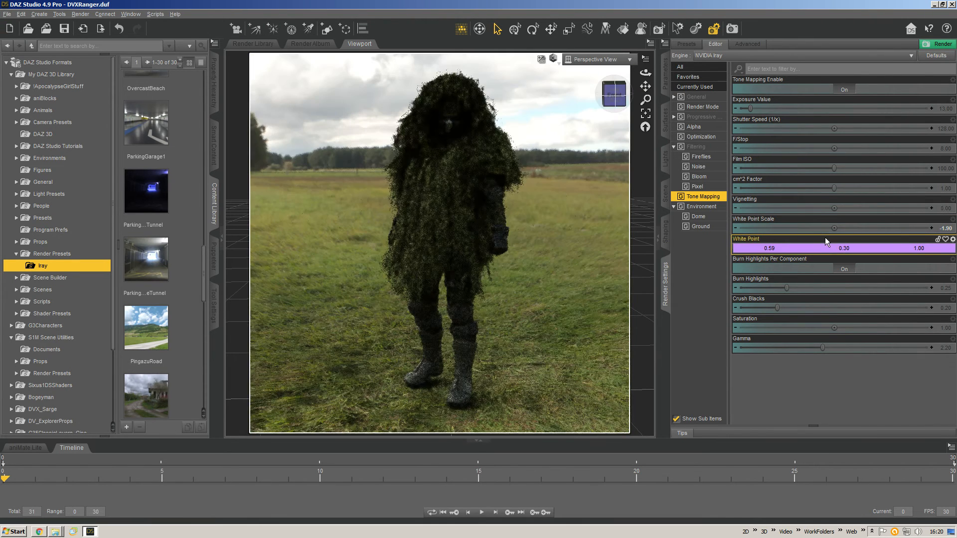
{"action": "left_click_drag", "start_coordinate": [849, 230], "coordinate": [890, 228]}
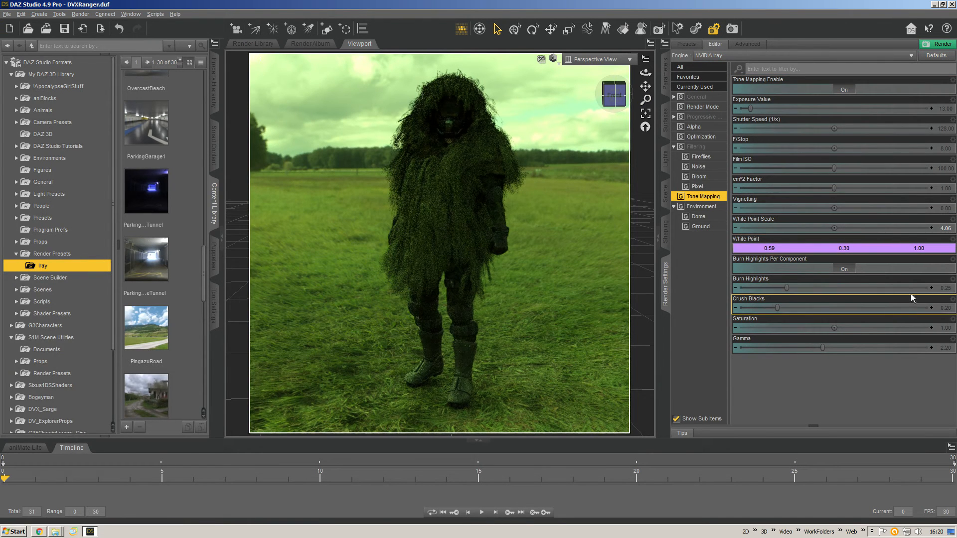
{"action": "left_click", "coordinate": [952, 219]}
{"action": "left_click", "coordinate": [934, 272]}
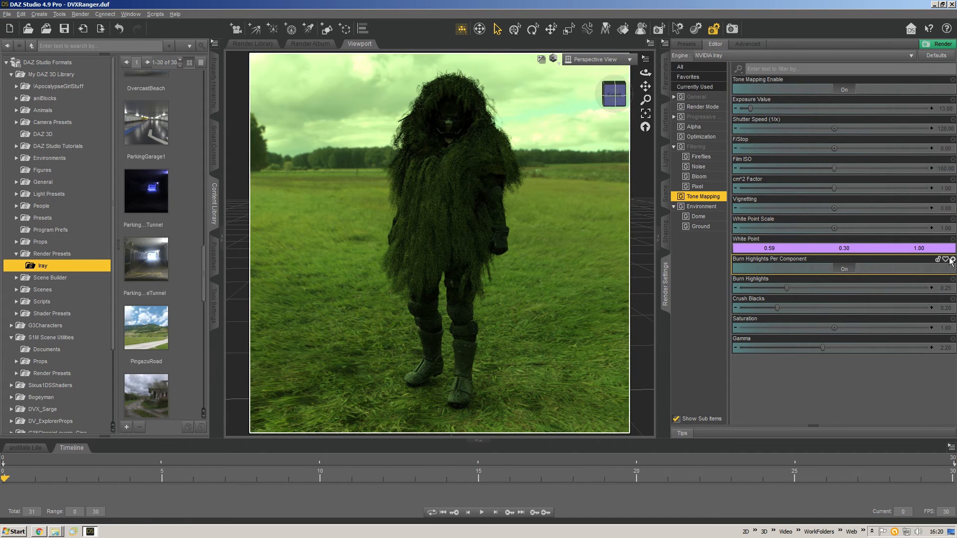
{"action": "left_click", "coordinate": [952, 239]}
{"action": "left_click", "coordinate": [947, 292]}
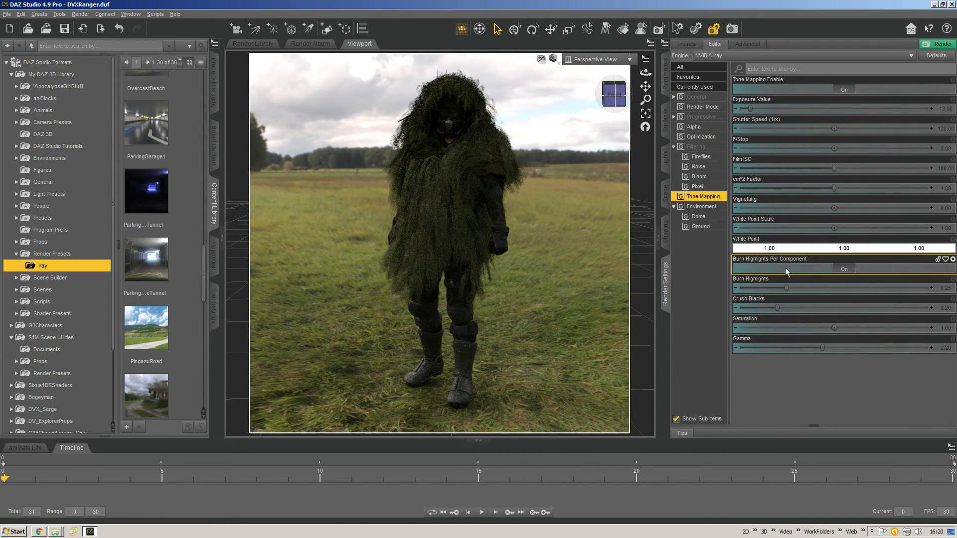
- Switch Burn Highlights Per Component off and back on, and try Saturation at about 3.12 before resetting it to its default
{"action": "left_click", "coordinate": [842, 272]}
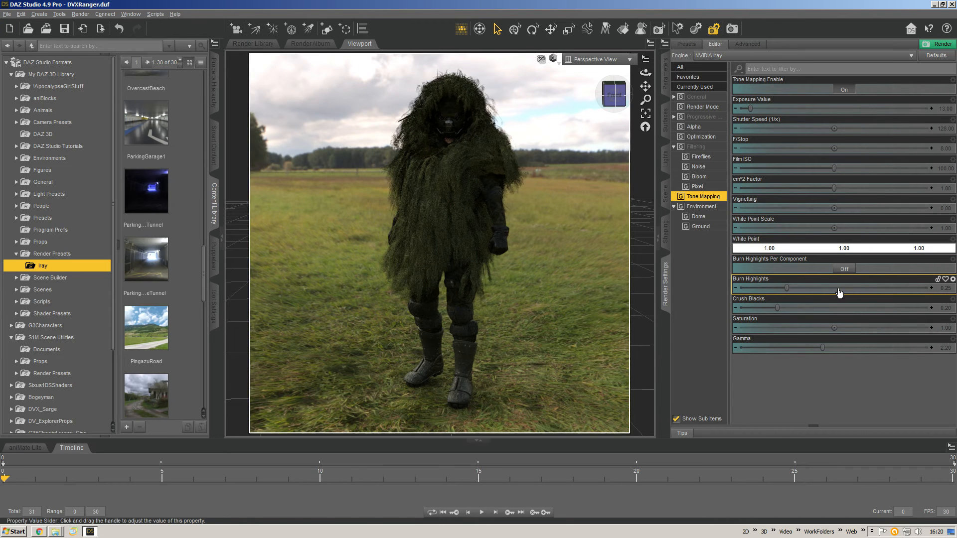
{"action": "left_click", "coordinate": [842, 270]}
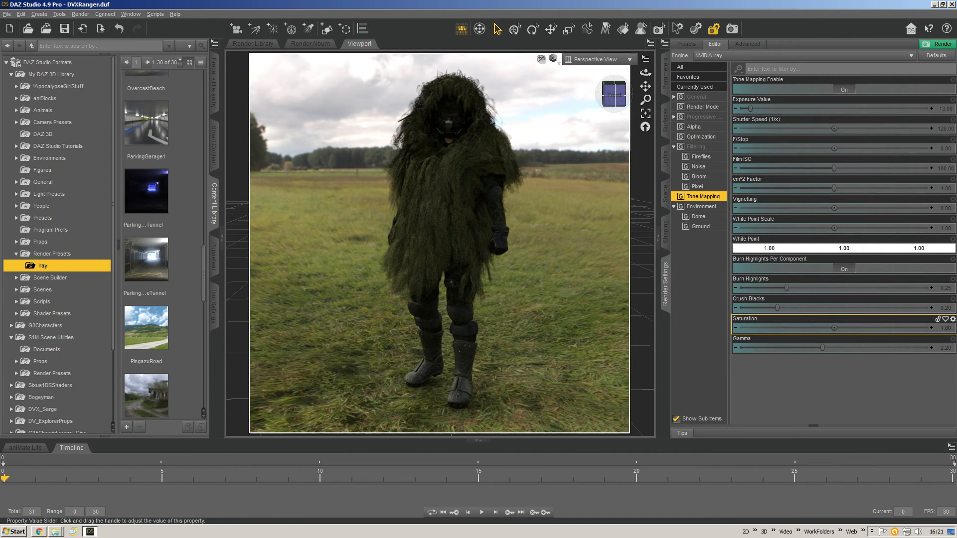
{"action": "left_click_drag", "start_coordinate": [833, 327], "coordinate": [884, 327]}
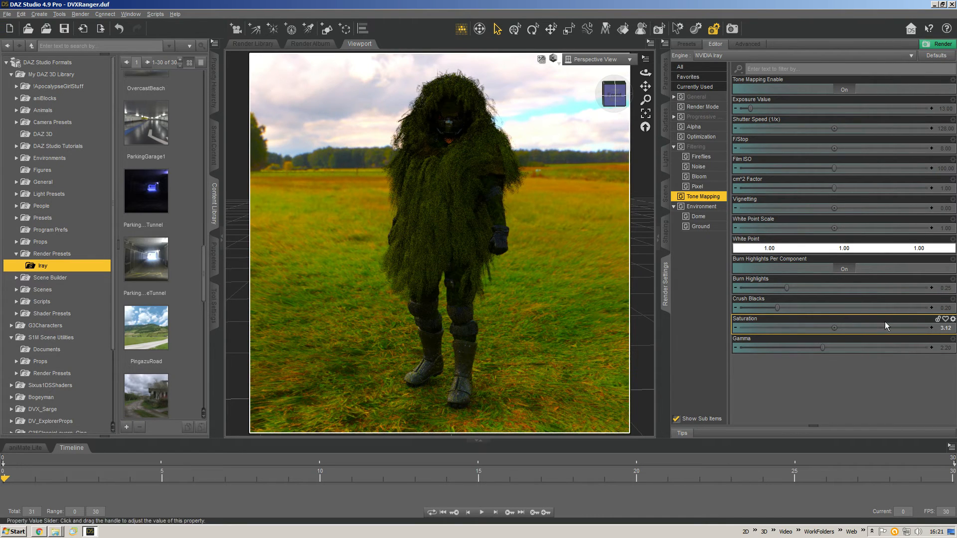
{"action": "left_click", "coordinate": [952, 319]}
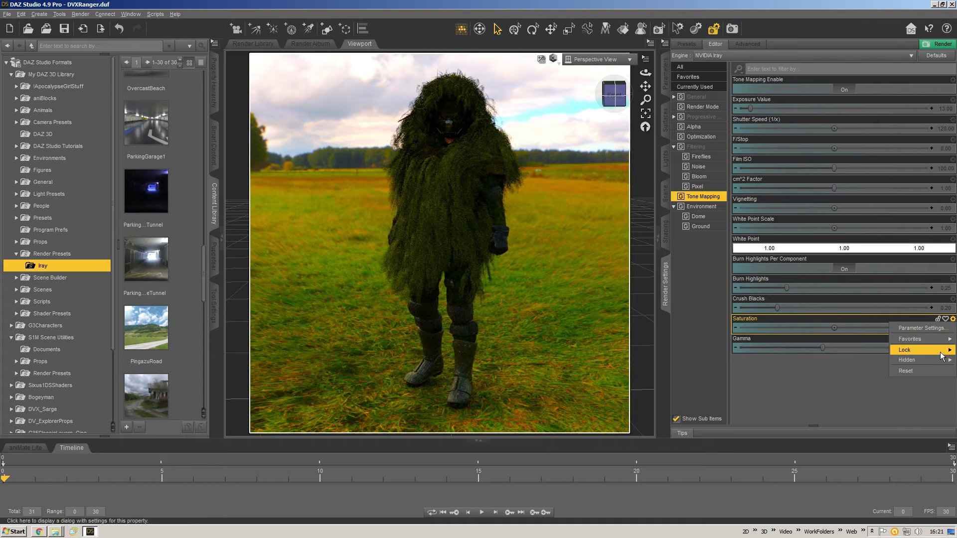
{"action": "left_click", "coordinate": [922, 372]}
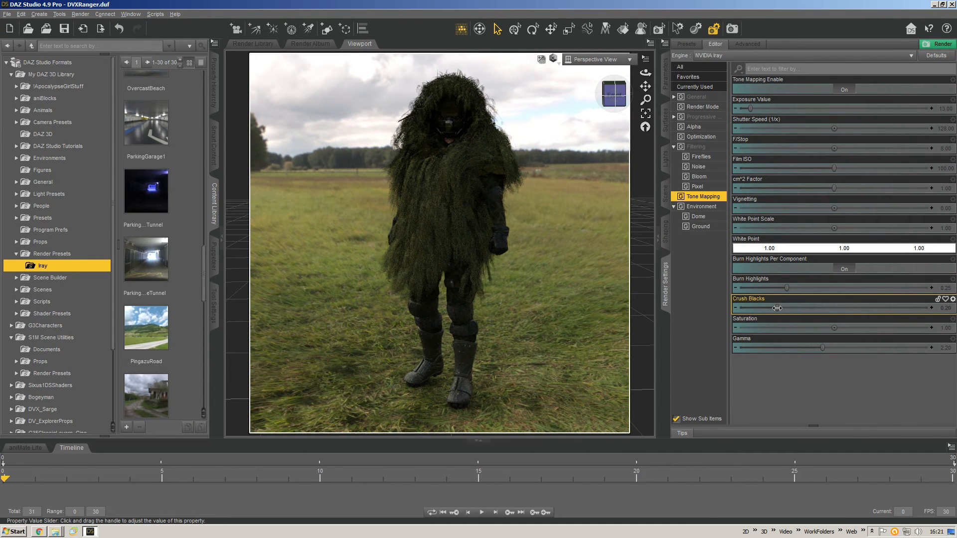
- Try Crush Blacks and Burn Highlights at 1.00 each, and reset both to their defaults
{"action": "left_click_drag", "start_coordinate": [777, 308], "coordinate": [928, 311]}
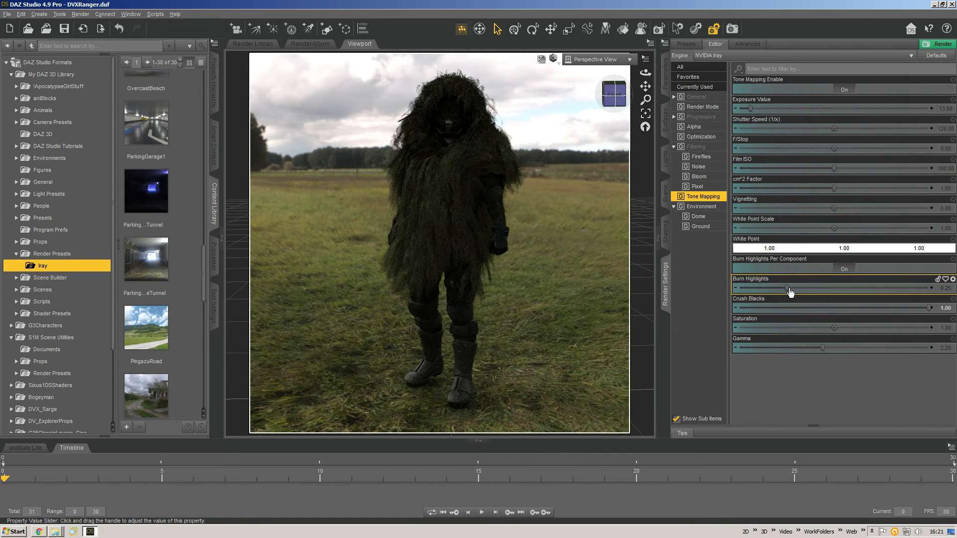
{"action": "left_click_drag", "start_coordinate": [786, 287], "coordinate": [945, 289]}
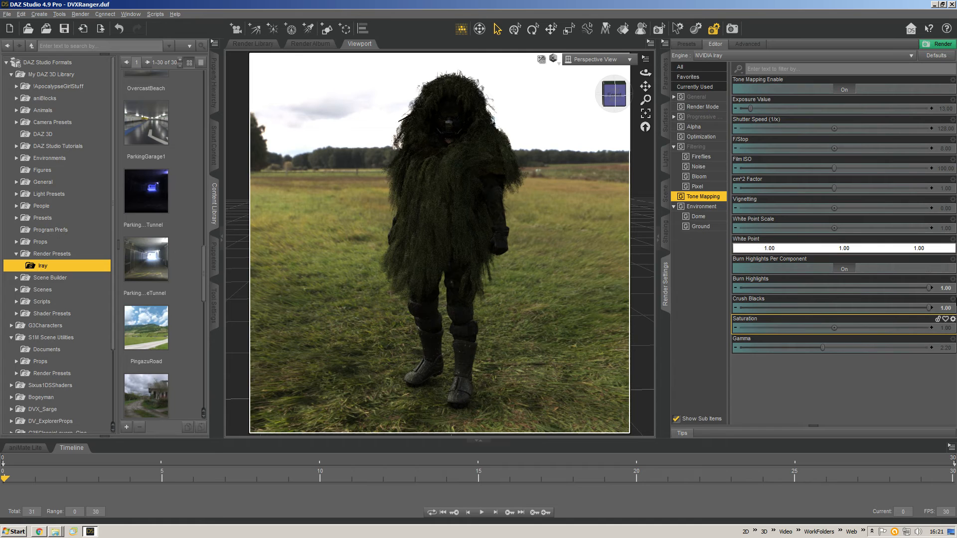
{"action": "left_click", "coordinate": [952, 279]}
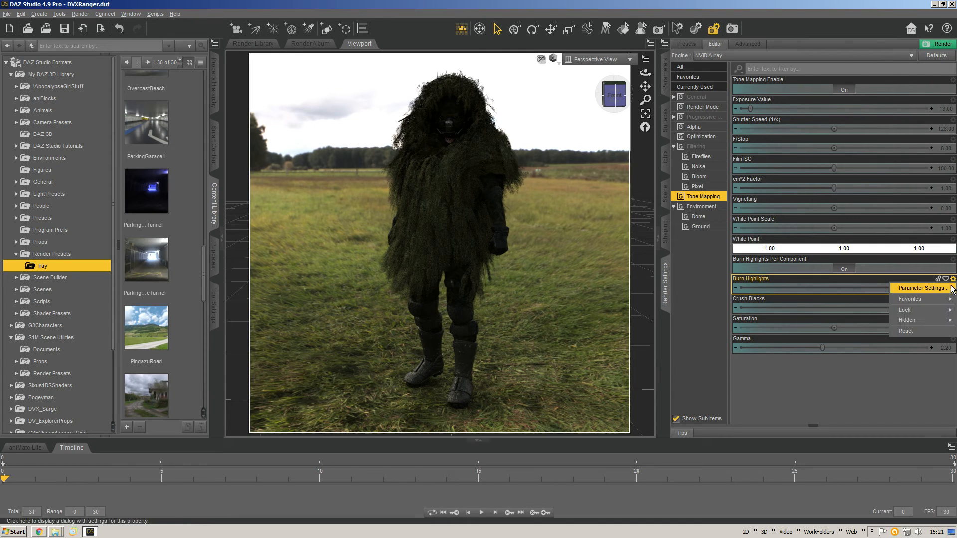
{"action": "left_click", "coordinate": [935, 331]}
{"action": "left_click", "coordinate": [952, 299]}
{"action": "left_click", "coordinate": [945, 351]}
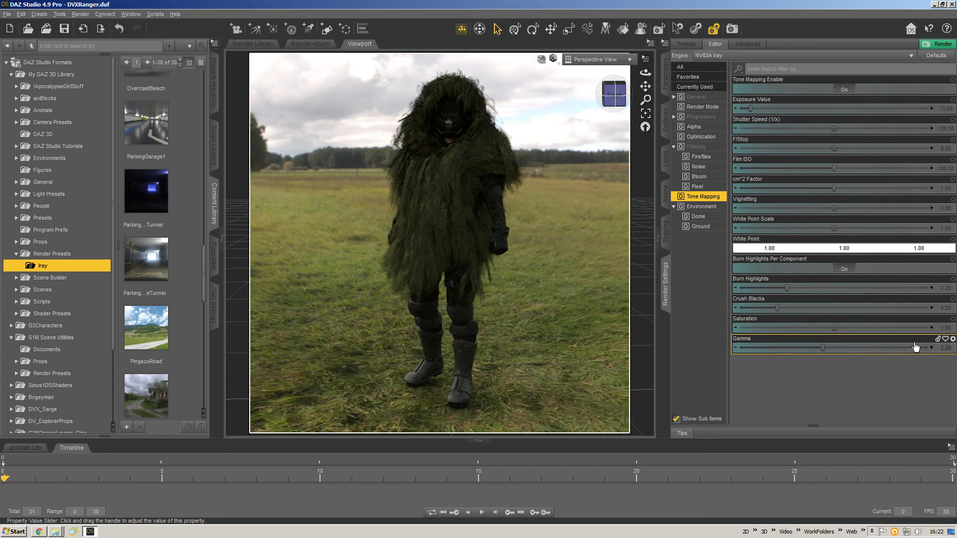
- Try the tone mapping Gamma at about 1.70, 0.70, 0.40 and 1.28 to compare the preview's brightness
{"action": "left_click", "coordinate": [823, 348]}
{"action": "left_click_drag", "start_coordinate": [823, 348], "coordinate": [804, 349]}
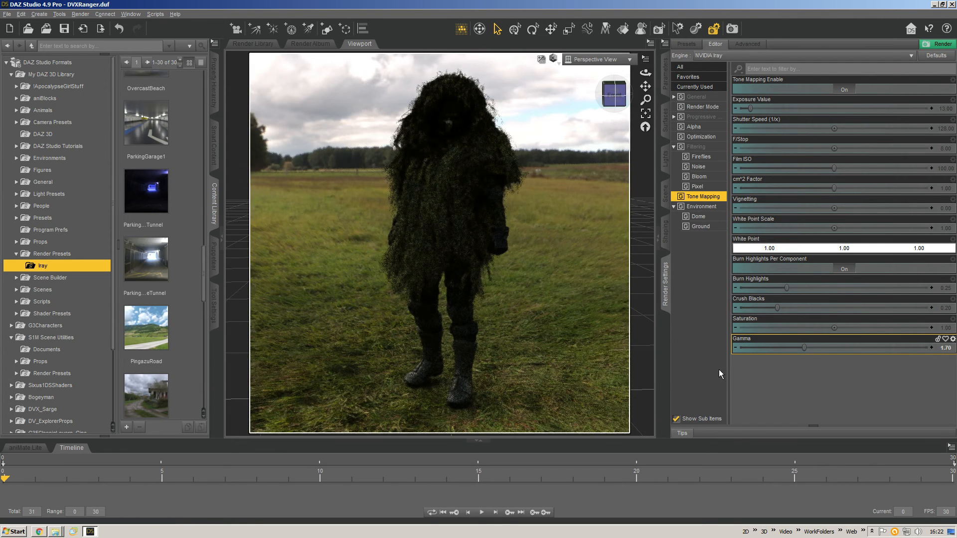
{"action": "left_click_drag", "start_coordinate": [804, 349], "coordinate": [766, 348]}
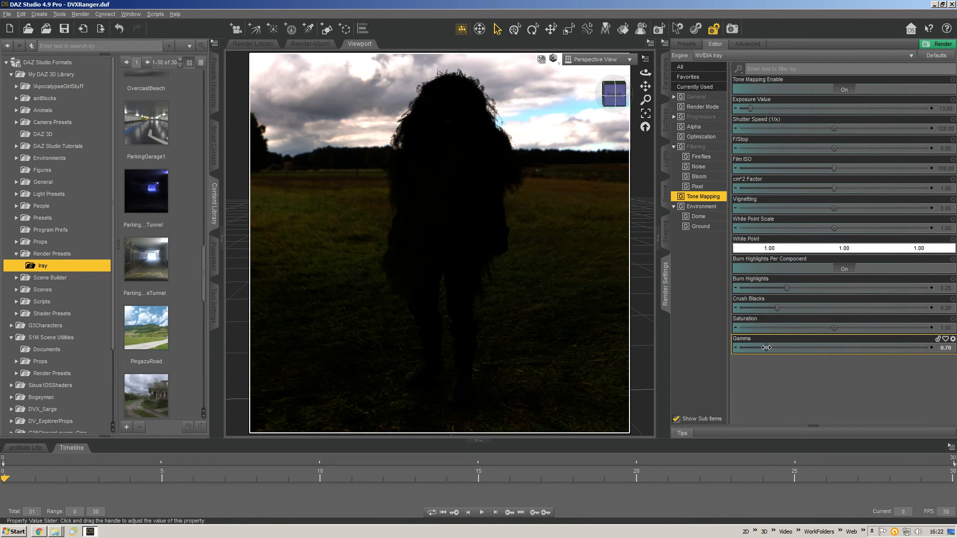
{"action": "left_click_drag", "start_coordinate": [765, 348], "coordinate": [754, 348]}
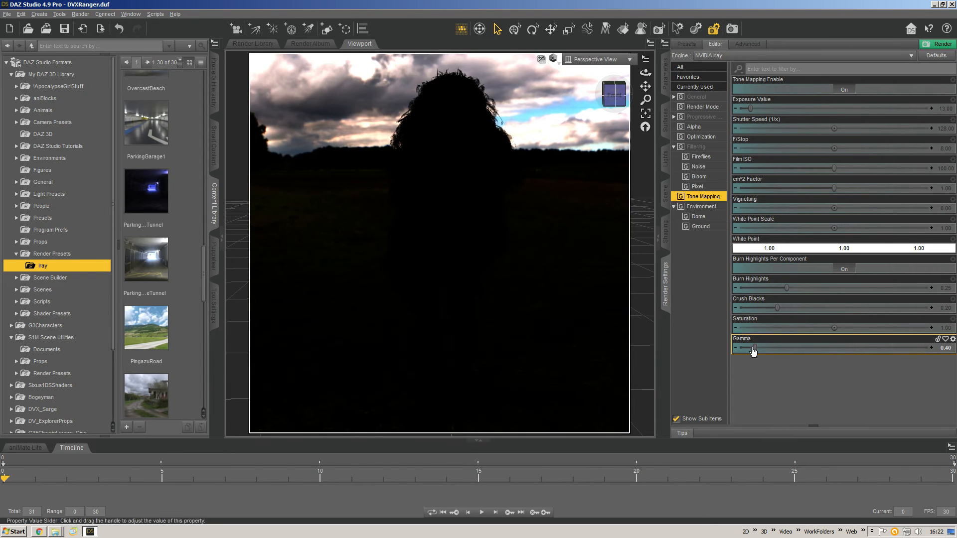
{"action": "left_click_drag", "start_coordinate": [754, 347], "coordinate": [780, 352]}
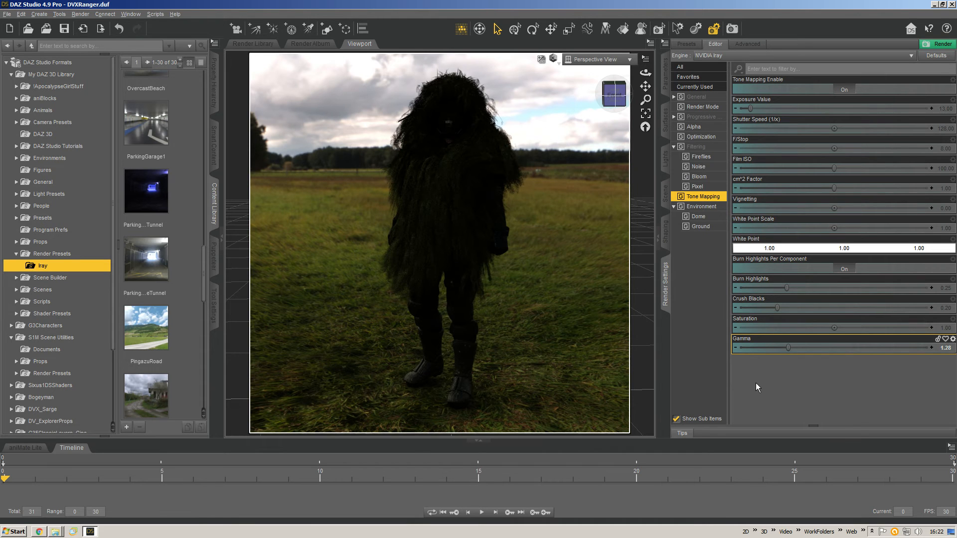
- Try the Gamma at about 2.47 and reset it to its default
{"action": "left_click_drag", "start_coordinate": [791, 348], "coordinate": [832, 348]}
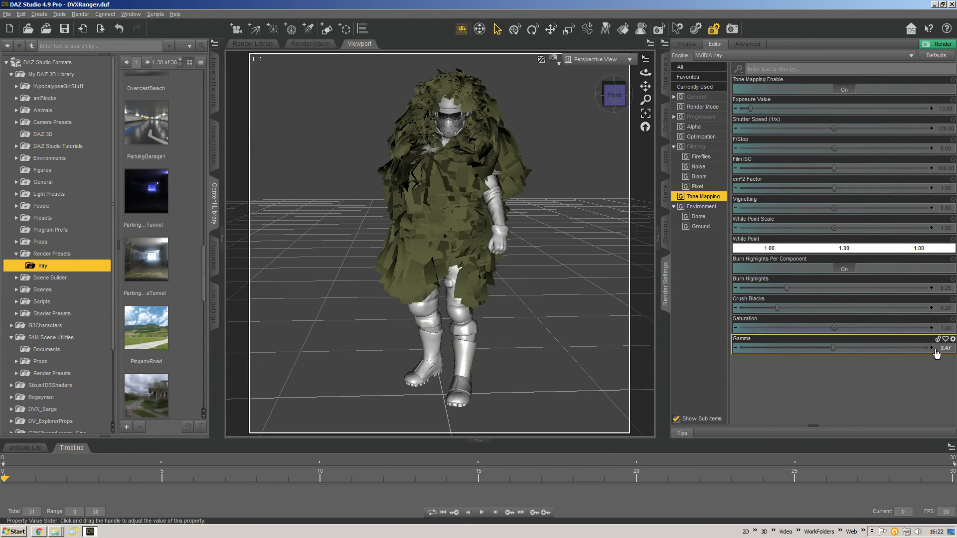
{"action": "right_click", "coordinate": [940, 345]}
{"action": "left_click", "coordinate": [945, 401]}
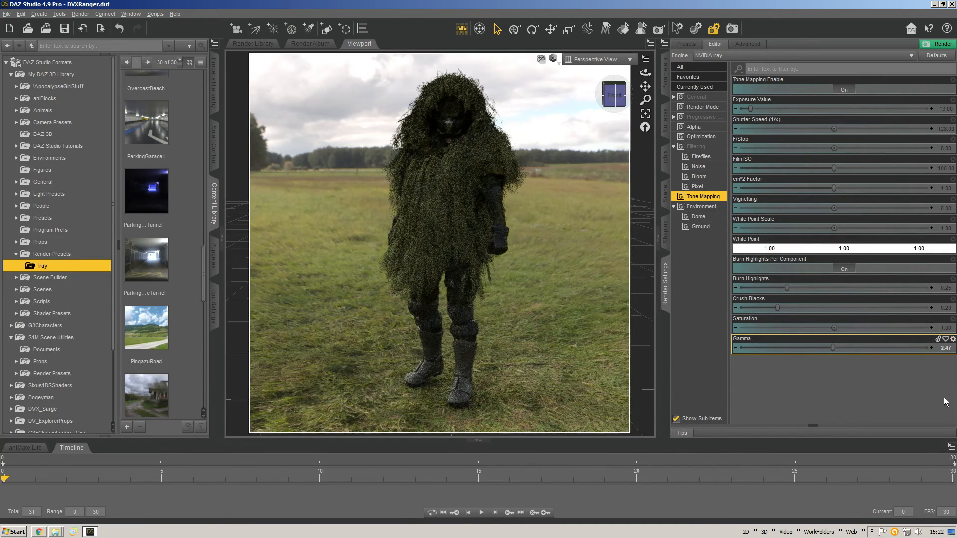
{"action": "left_click", "coordinate": [952, 339]}
{"action": "left_click", "coordinate": [946, 391]}
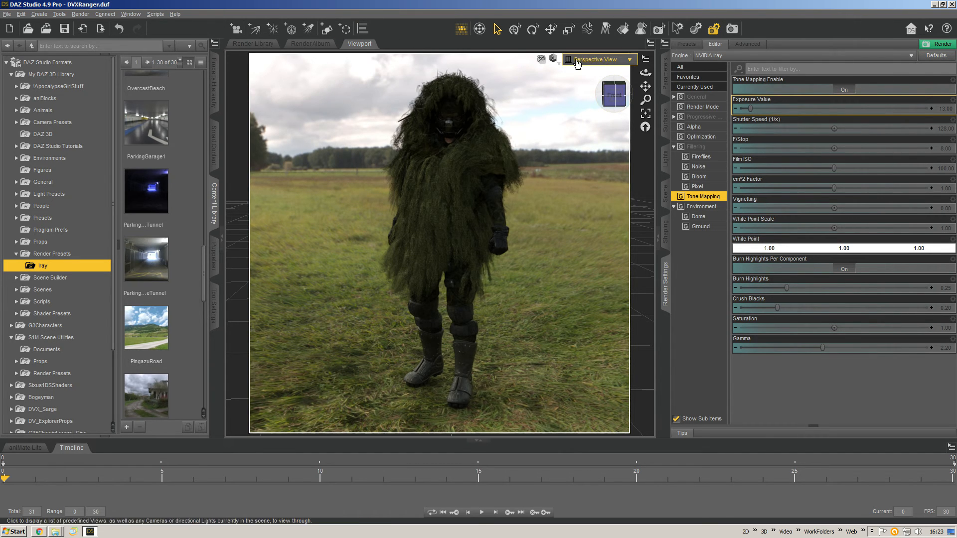
{"action": "left_click", "coordinate": [236, 29]}
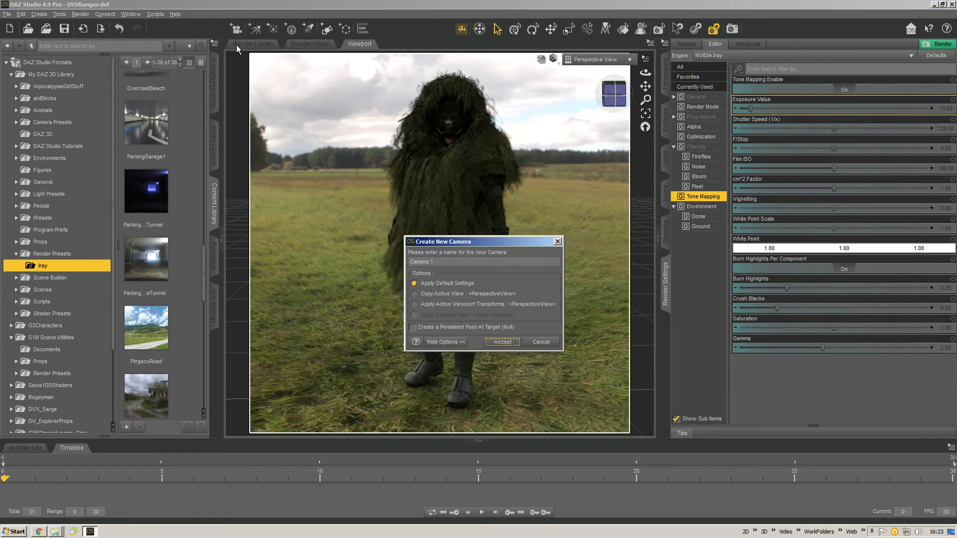
{"action": "left_click", "coordinate": [472, 294]}
{"action": "left_click", "coordinate": [551, 348]}
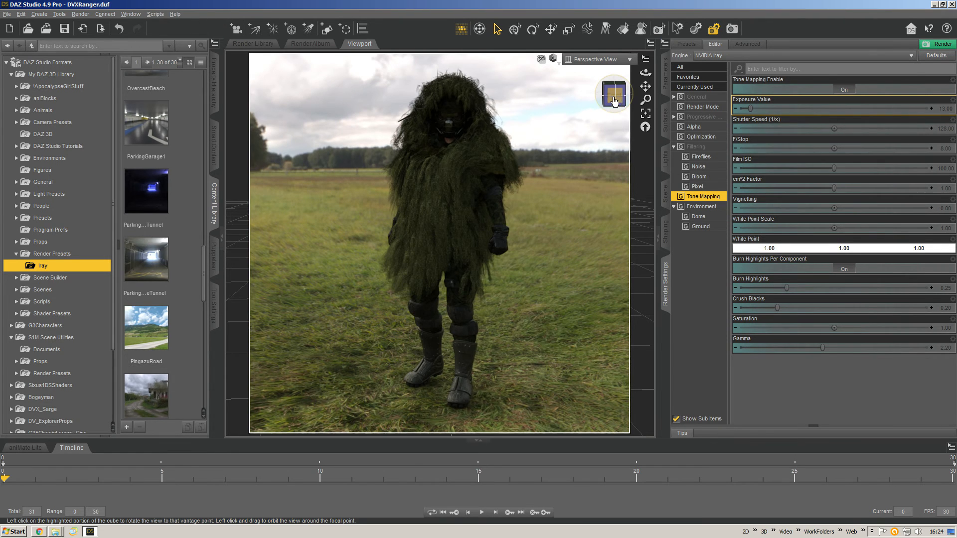
- Examine the figure's masked face up close from a low, slightly turned angle in the Iray preview
{"action": "left_click_drag", "start_coordinate": [614, 95], "coordinate": [619, 76]}
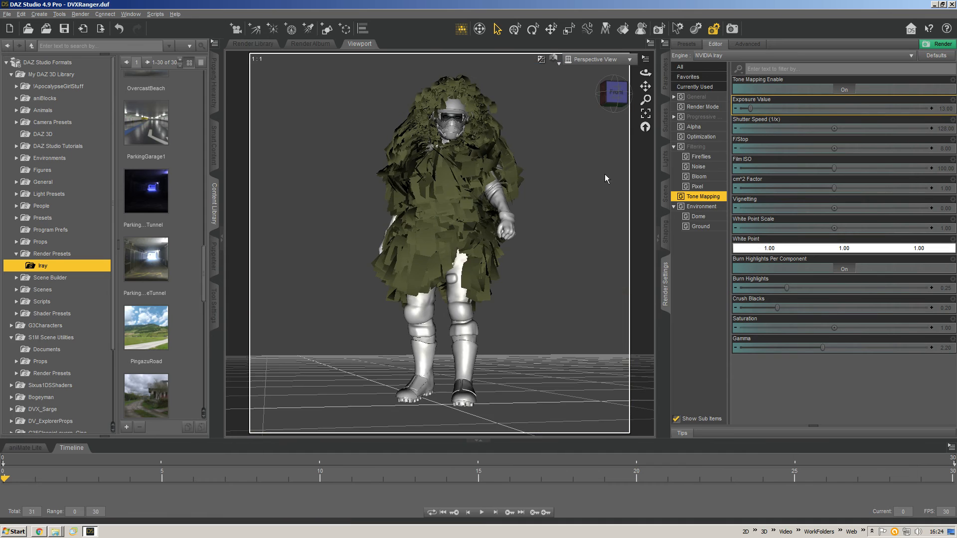
{"action": "scroll", "coordinate": [597, 201], "scroll_direction": "up", "scroll_amount": 2}
{"action": "scroll", "coordinate": [595, 202], "scroll_direction": "up", "scroll_amount": 5}
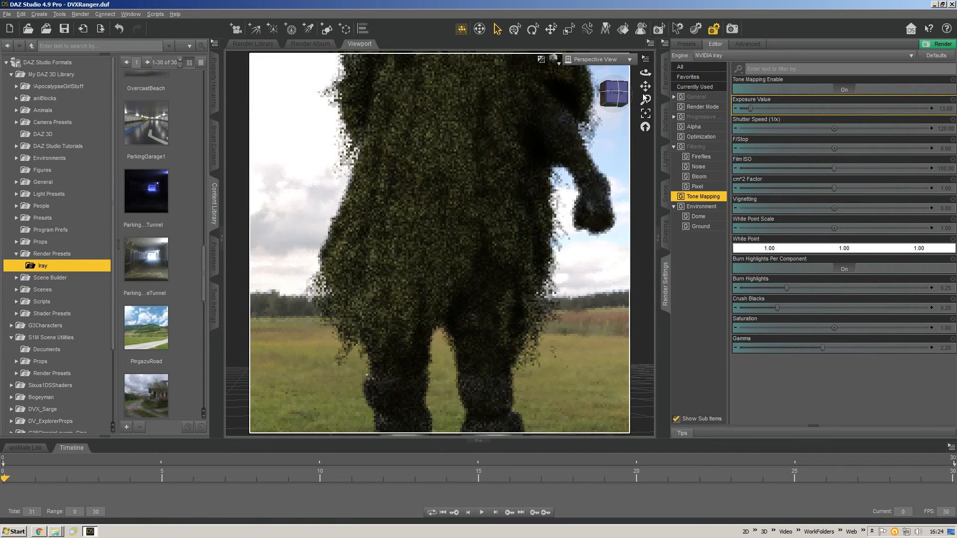
{"action": "left_click_drag", "start_coordinate": [644, 86], "coordinate": [646, 105]}
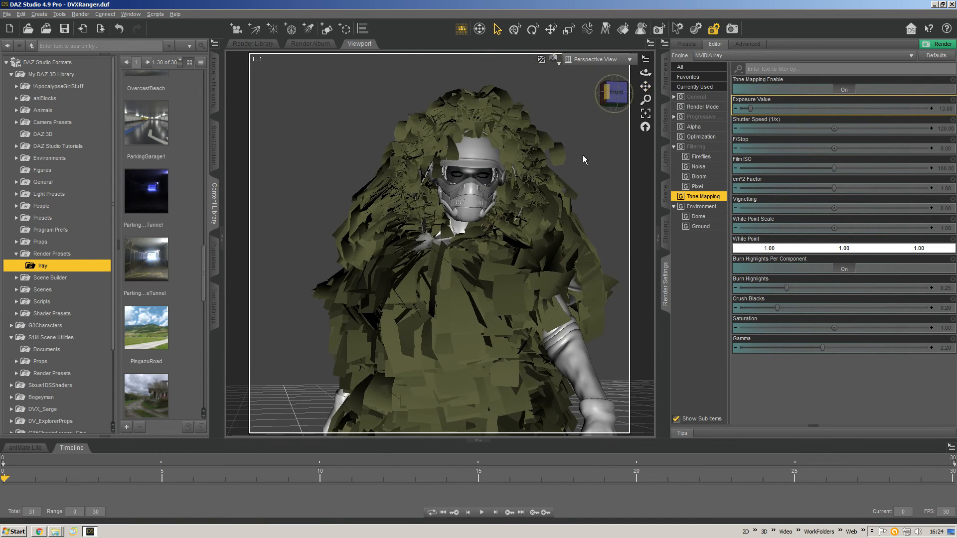
{"action": "scroll", "coordinate": [569, 217], "scroll_direction": "up", "scroll_amount": 3}
{"action": "scroll", "coordinate": [604, 142], "scroll_direction": "up", "scroll_amount": 2}
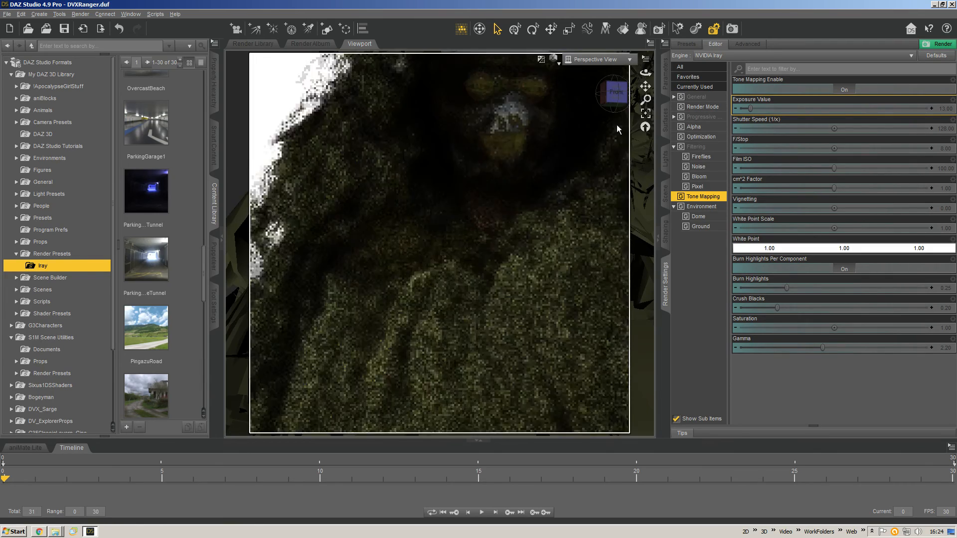
{"action": "left_click", "coordinate": [617, 95]}
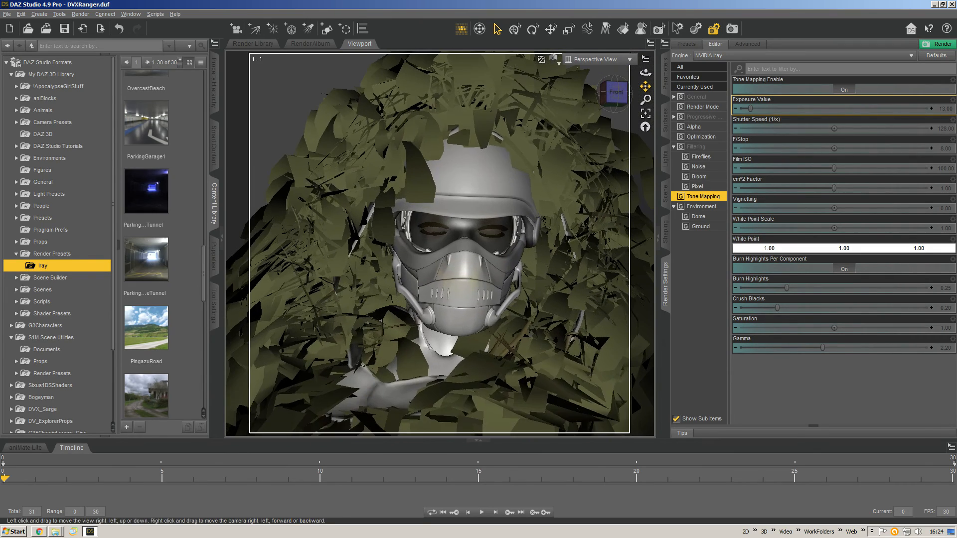
{"action": "left_click_drag", "start_coordinate": [617, 96], "coordinate": [607, 95]}
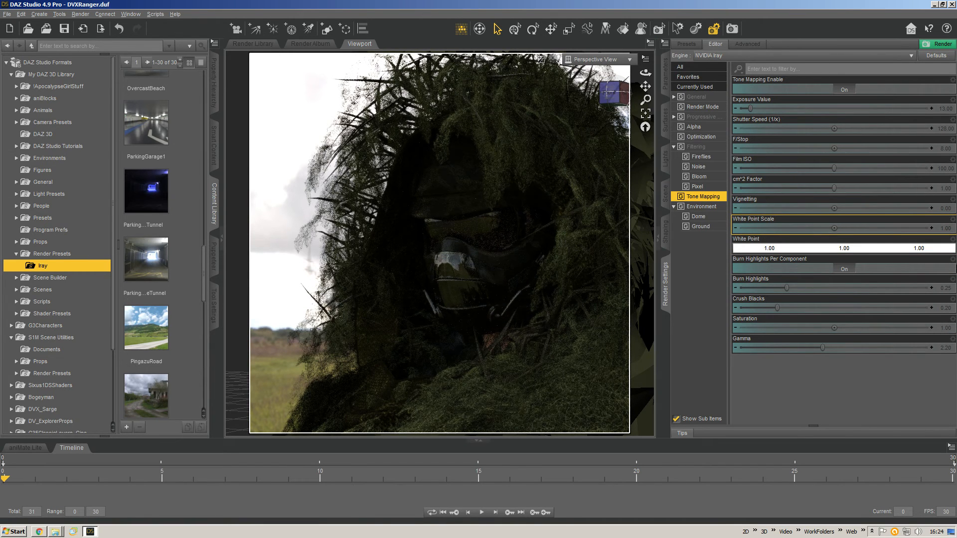
- Rotate the environment dome, trying a Dome Rotation of about 72.97 and settling on about 20.43
{"action": "left_click", "coordinate": [700, 208]}
{"action": "scroll", "coordinate": [883, 339], "scroll_direction": "down", "scroll_amount": 3}
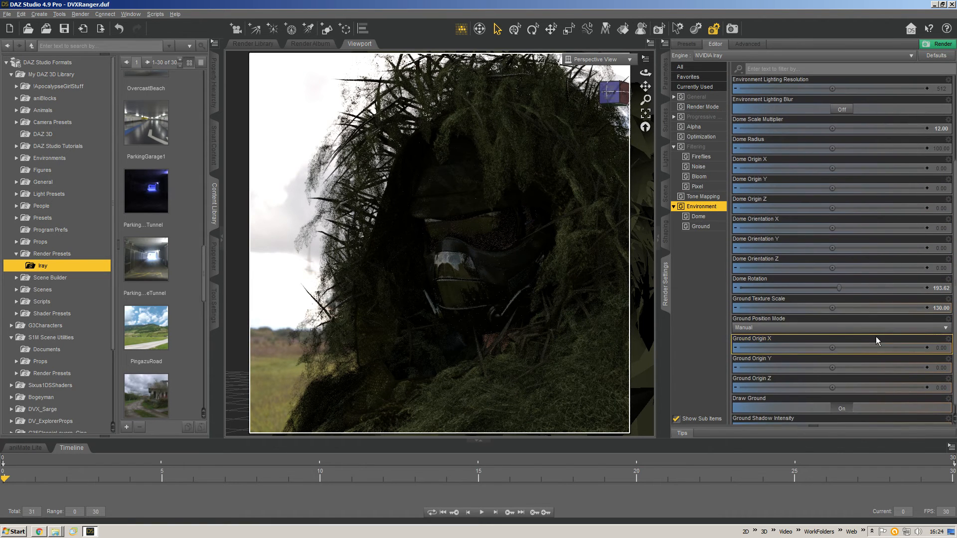
{"action": "left_click", "coordinate": [777, 288]}
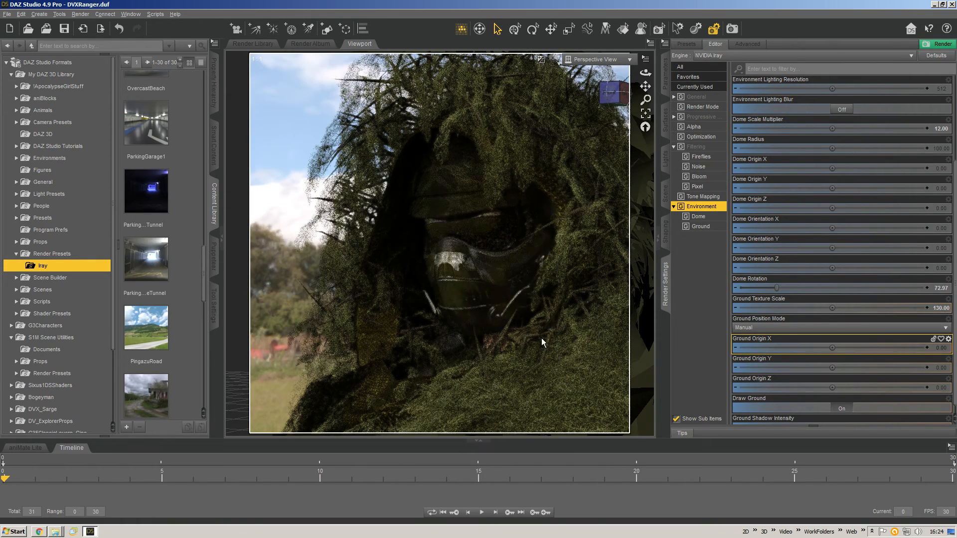
{"action": "left_click_drag", "start_coordinate": [754, 289], "coordinate": [749, 289]}
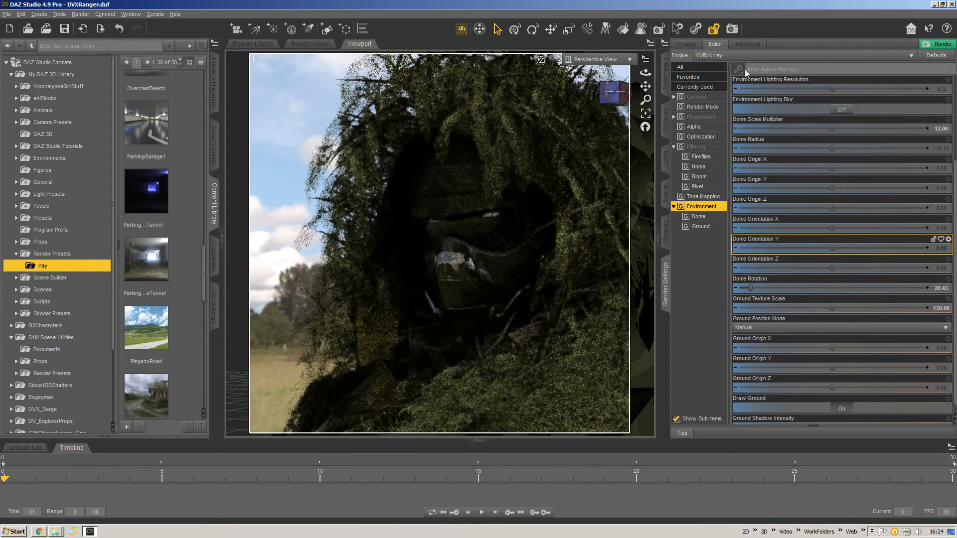
- Set the Auto Headlamp to Never in the general render settings
{"action": "left_click", "coordinate": [696, 97]}
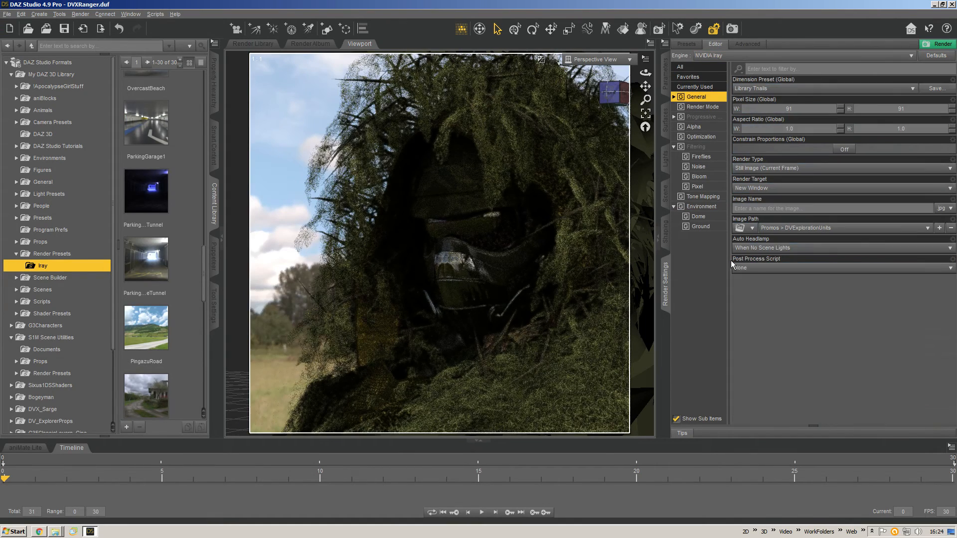
{"action": "left_click", "coordinate": [758, 247]}
{"action": "left_click", "coordinate": [761, 259]}
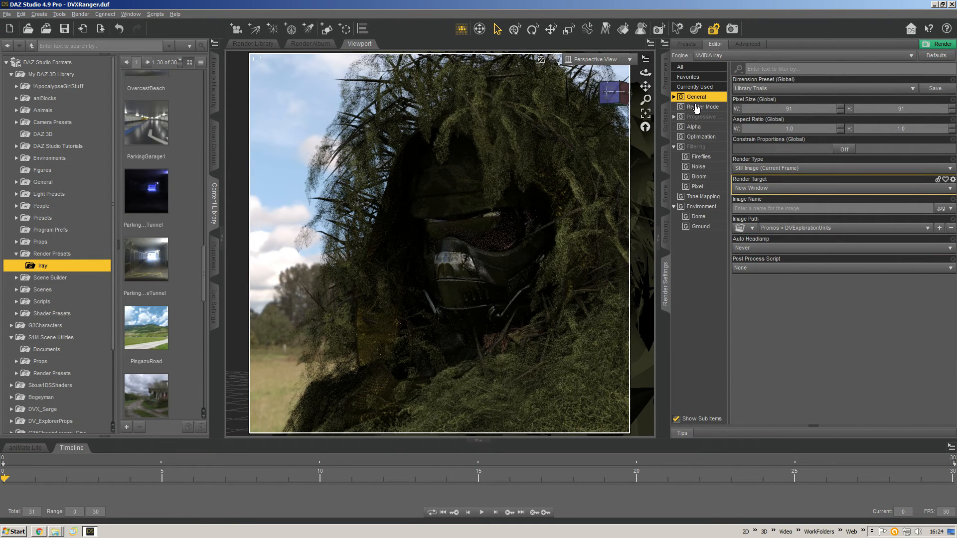
- Create a new camera named Camera 1 that copies the active perspective view
{"action": "left_click", "coordinate": [711, 208]}
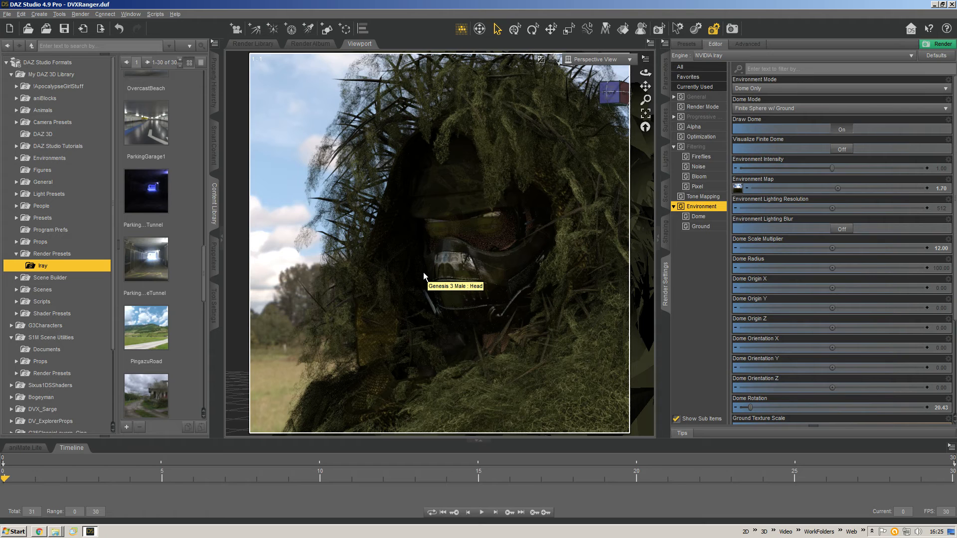
{"action": "left_click", "coordinate": [236, 30]}
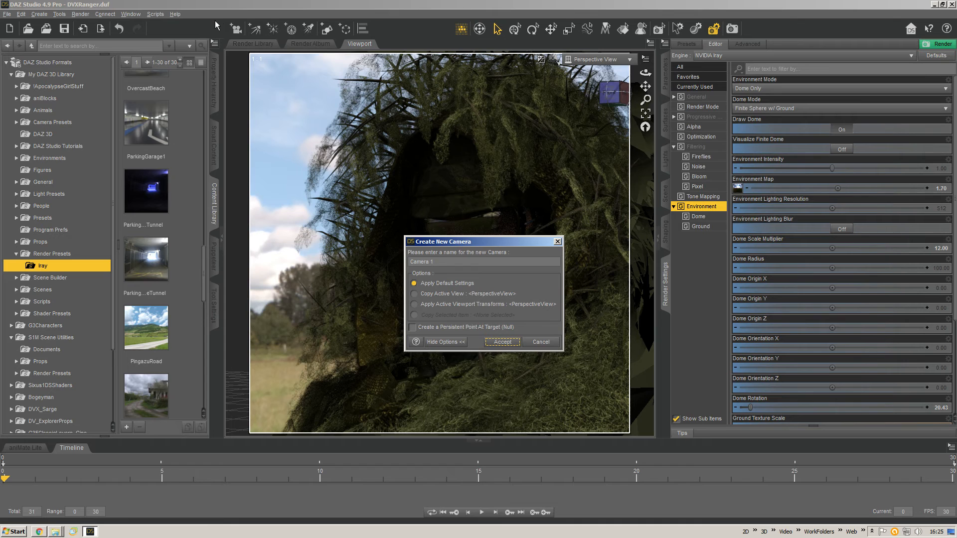
{"action": "left_click", "coordinate": [456, 294]}
{"action": "left_click", "coordinate": [501, 342]}
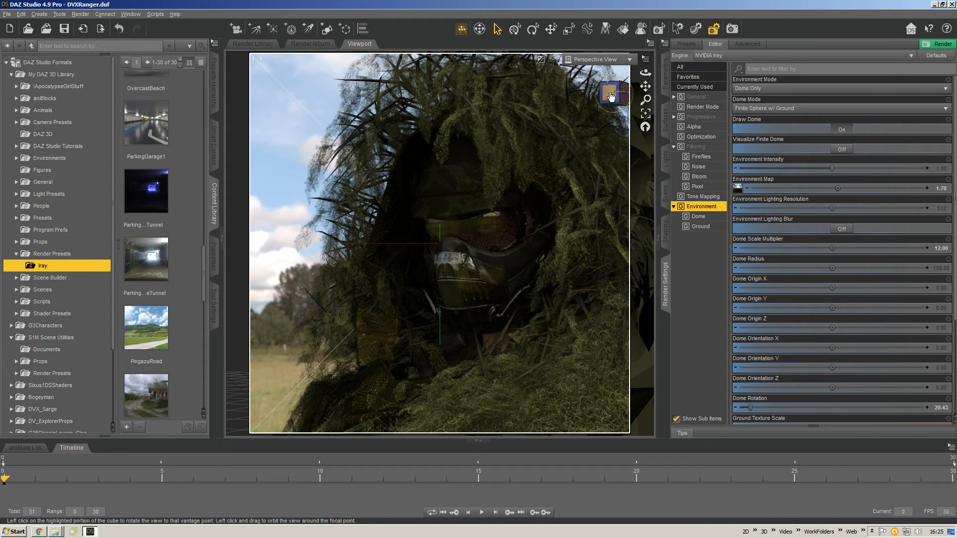
- Set the Headlamp Mode of Camera 1 to Off in its parameters
{"action": "left_click", "coordinate": [665, 74]}
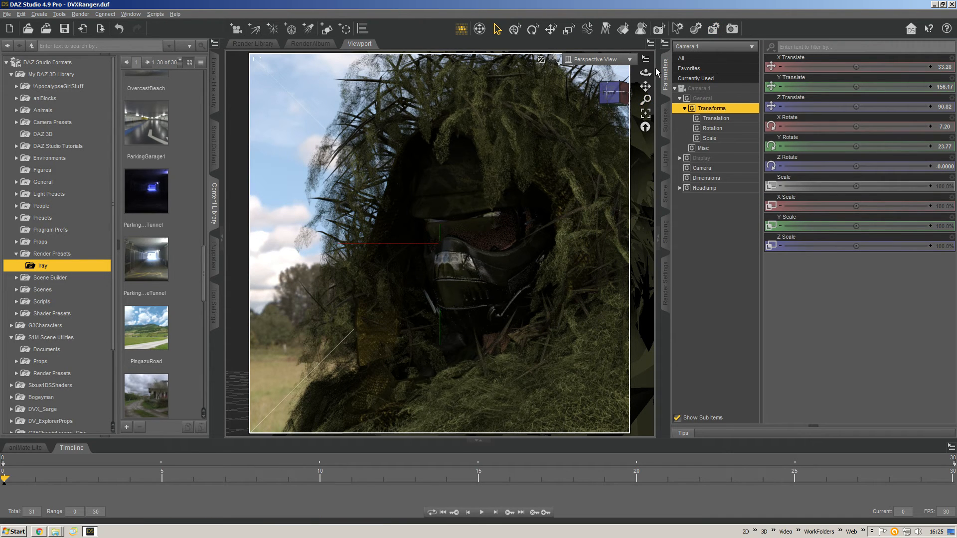
{"action": "left_click", "coordinate": [708, 190]}
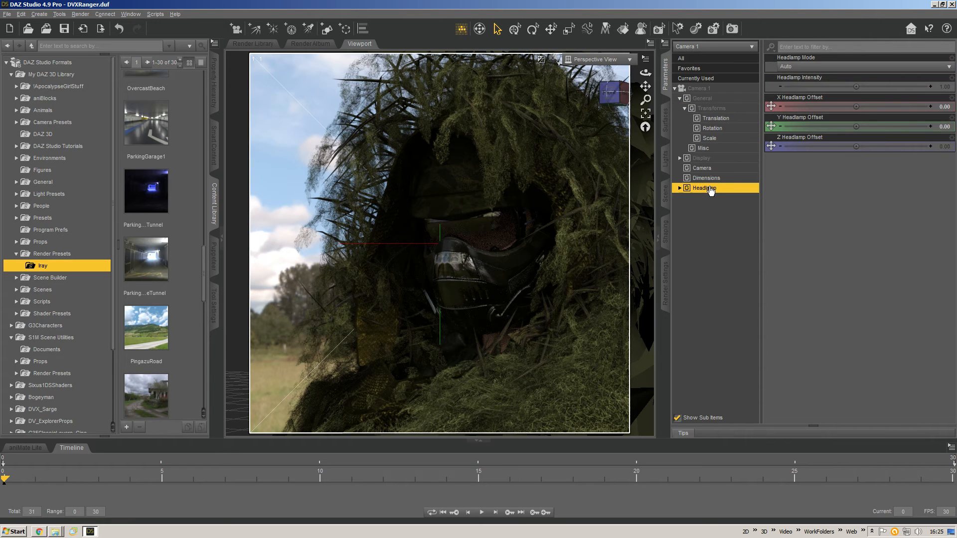
{"action": "left_click", "coordinate": [679, 188]}
{"action": "left_click", "coordinate": [831, 66]}
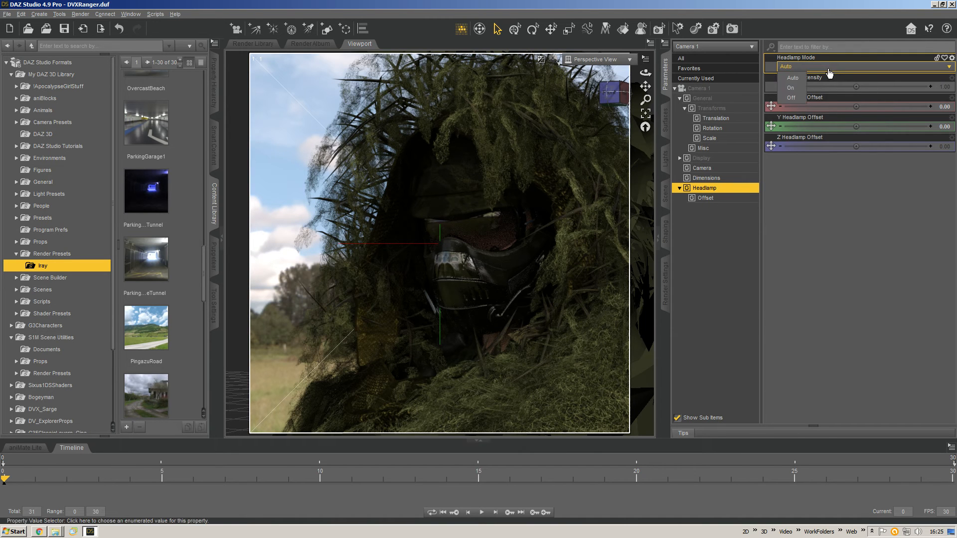
{"action": "left_click", "coordinate": [796, 92]}
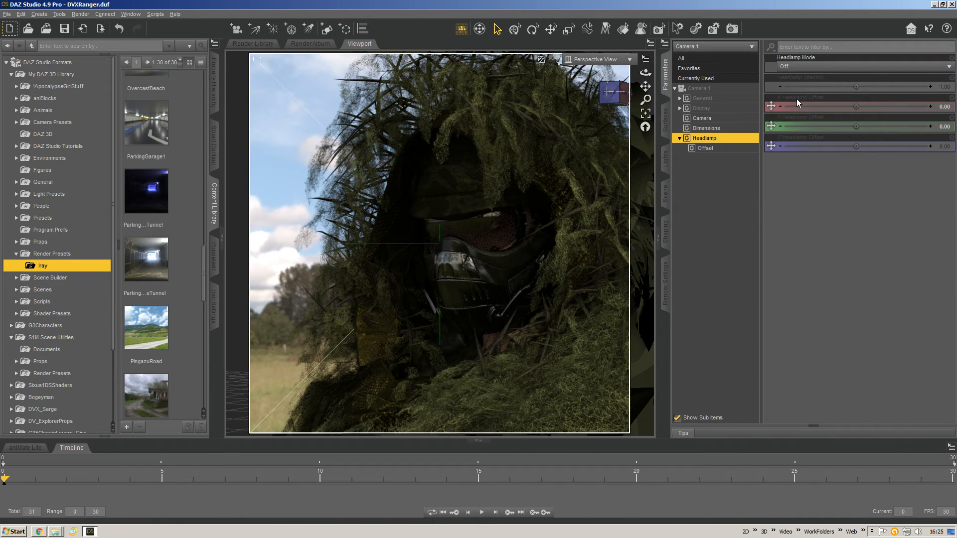
- Turn on Depth of Field in Camera 1's camera settings
{"action": "left_click", "coordinate": [709, 129]}
{"action": "left_click", "coordinate": [701, 120]}
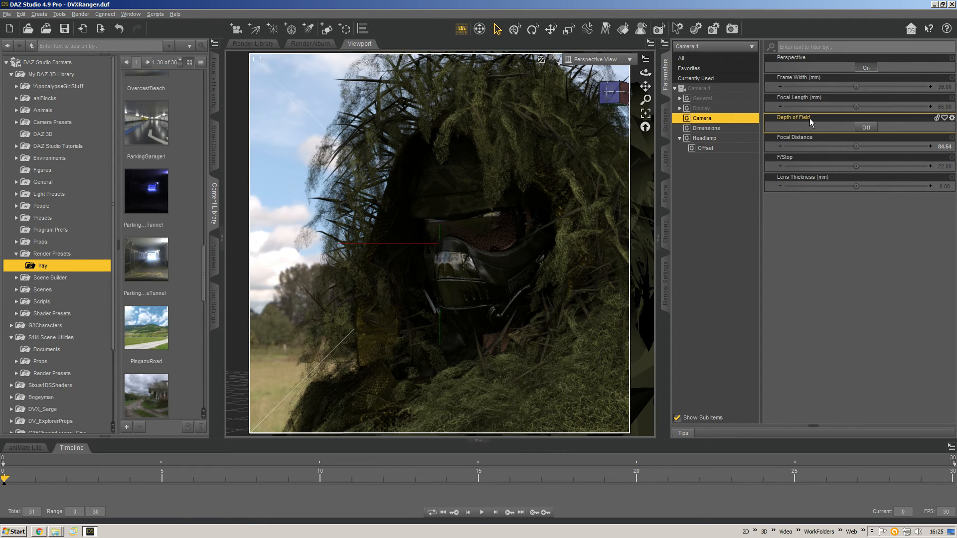
{"action": "left_click", "coordinate": [862, 127]}
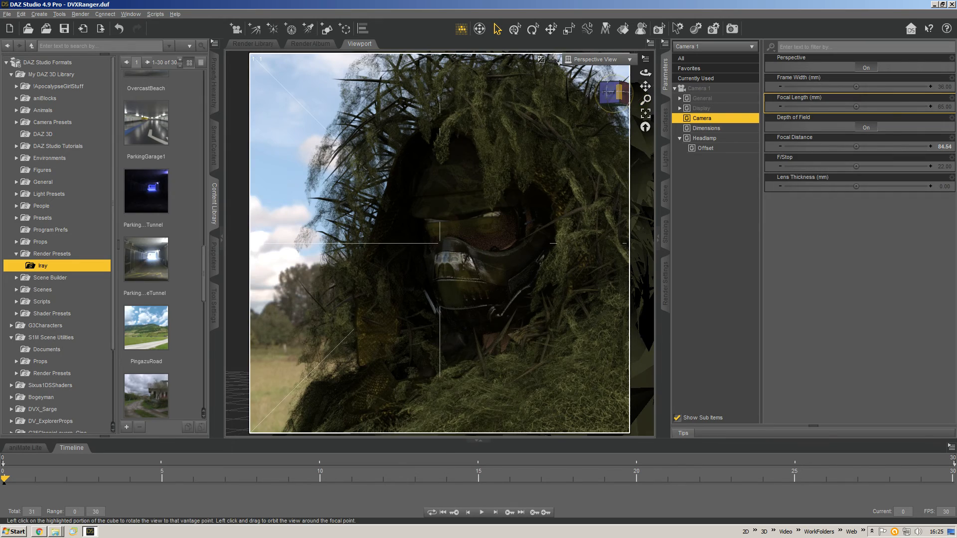
- Set Camera 1's Focal Distance to 82.50, checking the focus plane against the figure's head from the side
{"action": "left_click_drag", "start_coordinate": [616, 93], "coordinate": [549, 243]}
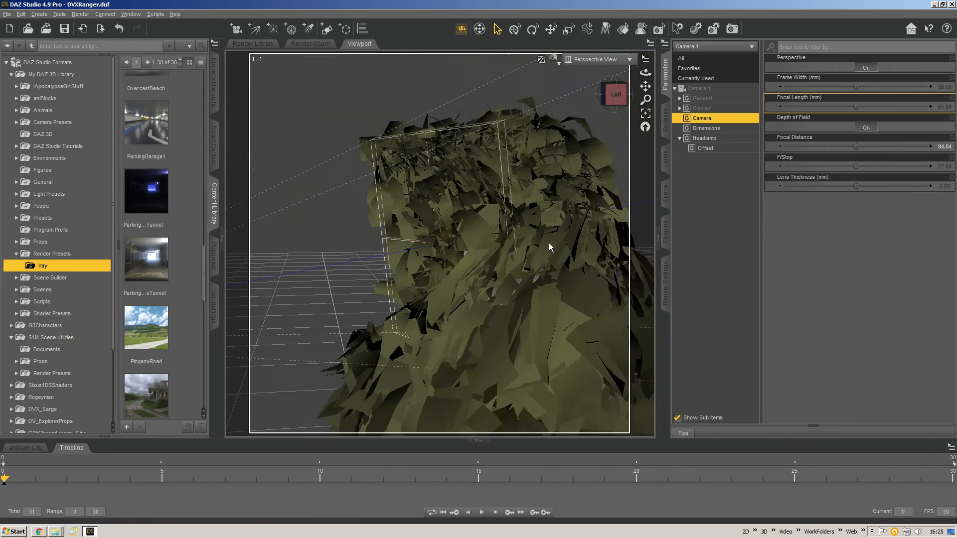
{"action": "left_click_drag", "start_coordinate": [542, 211], "coordinate": [594, 166]}
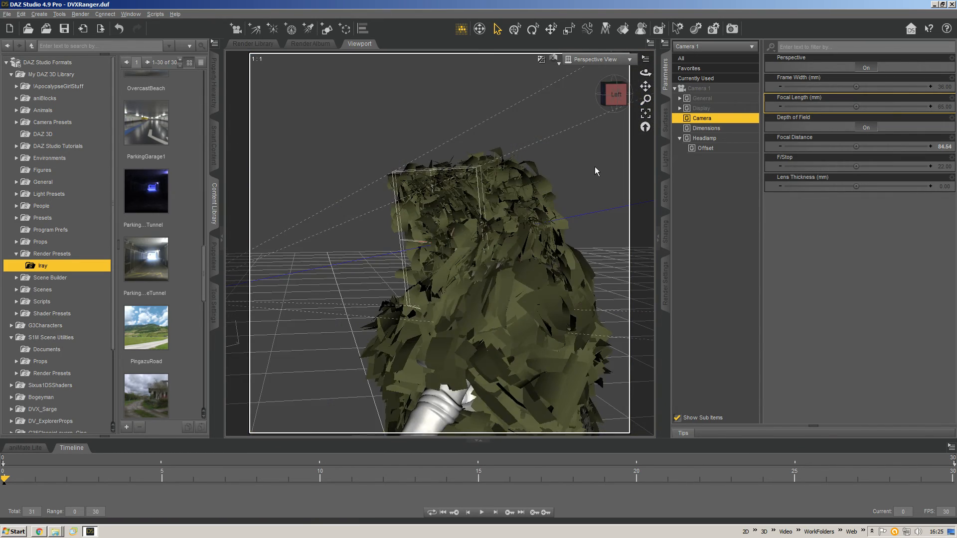
{"action": "left_click_drag", "start_coordinate": [616, 93], "coordinate": [596, 133]}
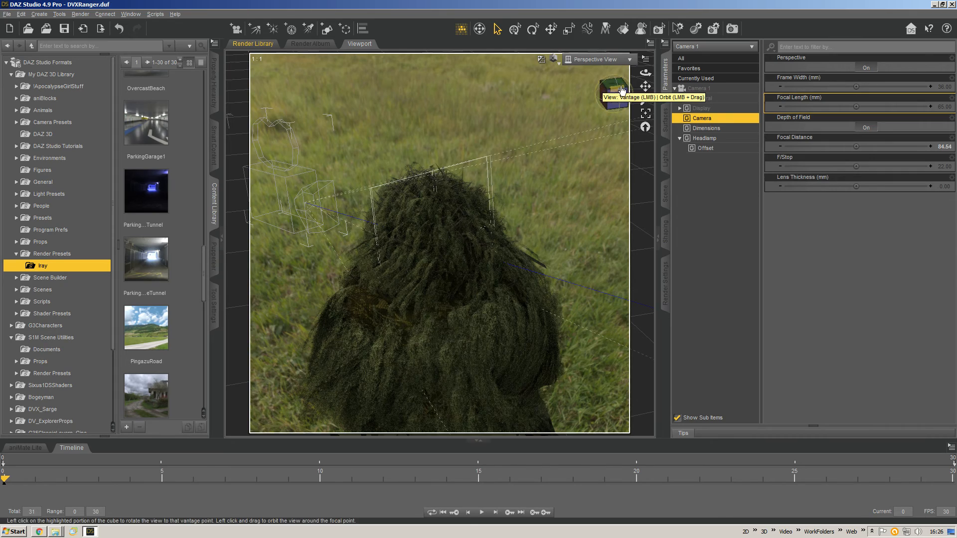
{"action": "left_click_drag", "start_coordinate": [617, 92], "coordinate": [648, 85]}
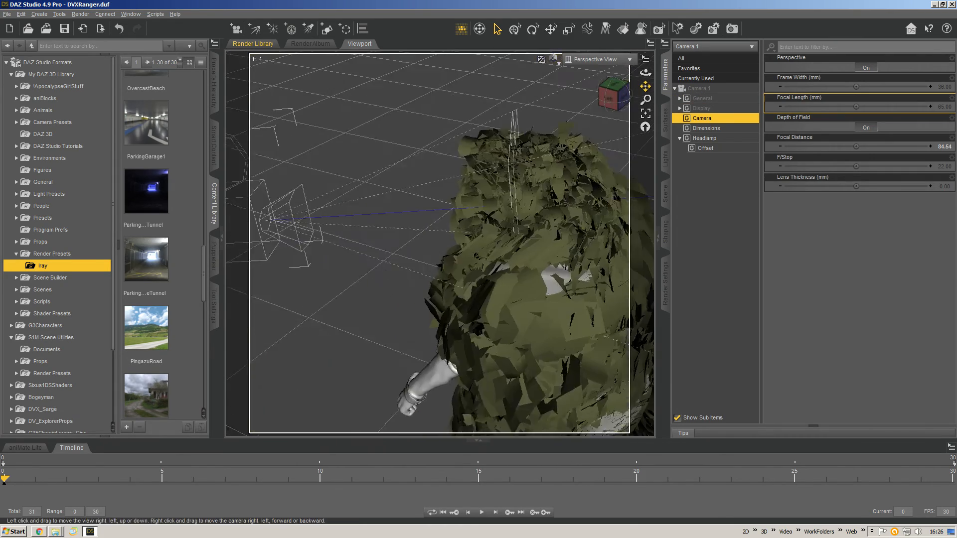
{"action": "scroll", "coordinate": [613, 131], "scroll_direction": "down", "scroll_amount": 2}
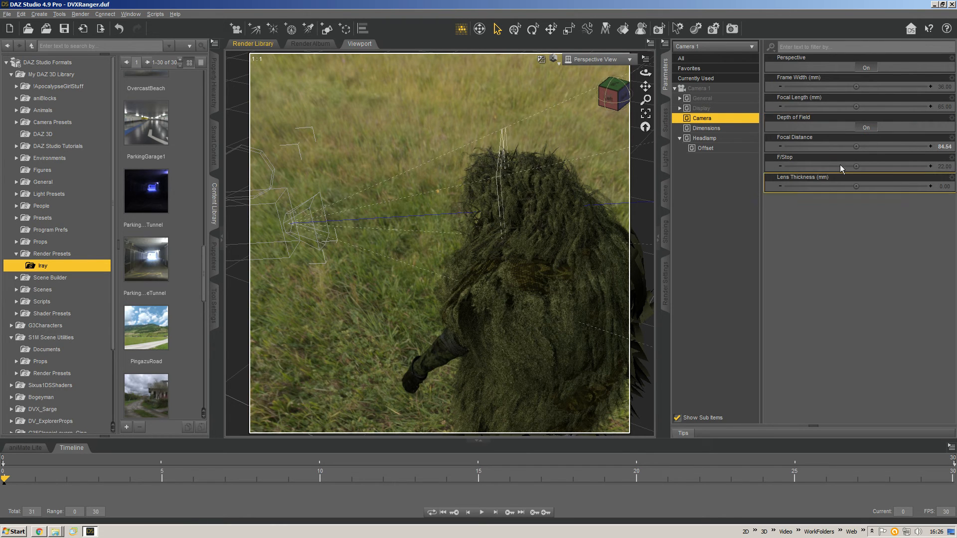
{"action": "left_click_drag", "start_coordinate": [859, 145], "coordinate": [818, 146]}
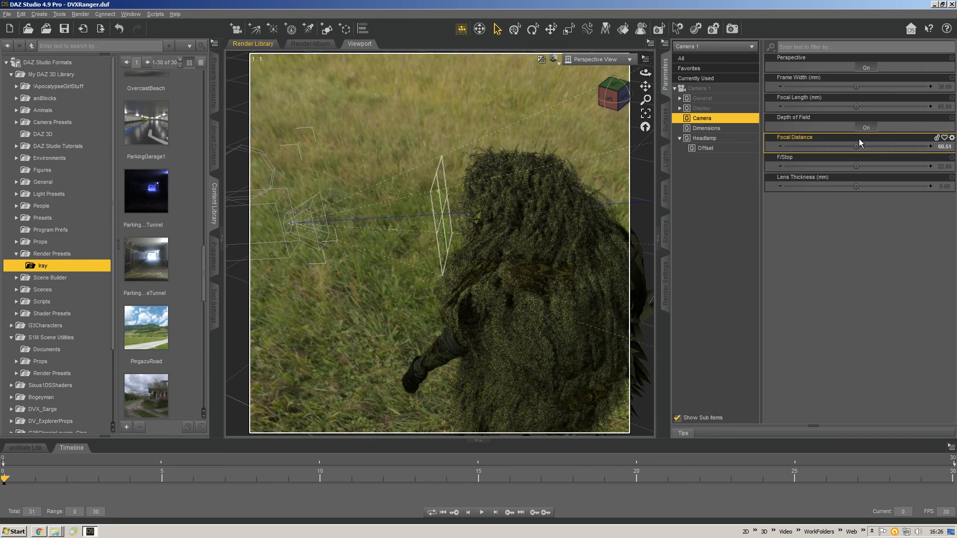
{"action": "left_click_drag", "start_coordinate": [859, 145], "coordinate": [880, 146]}
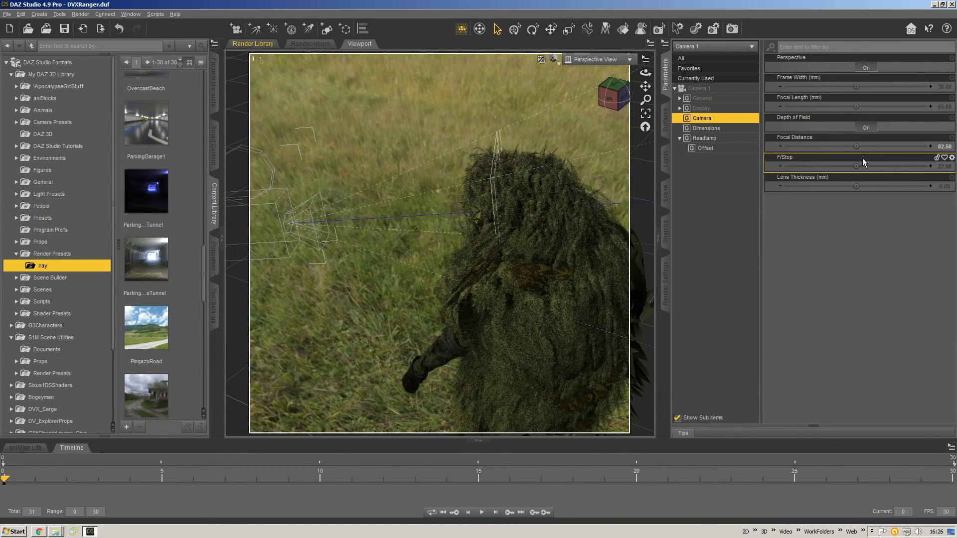
- Set Camera 1's F/Stop to about 312.49 and look at the figure through Camera 1
{"action": "left_click_drag", "start_coordinate": [856, 164], "coordinate": [897, 165]}
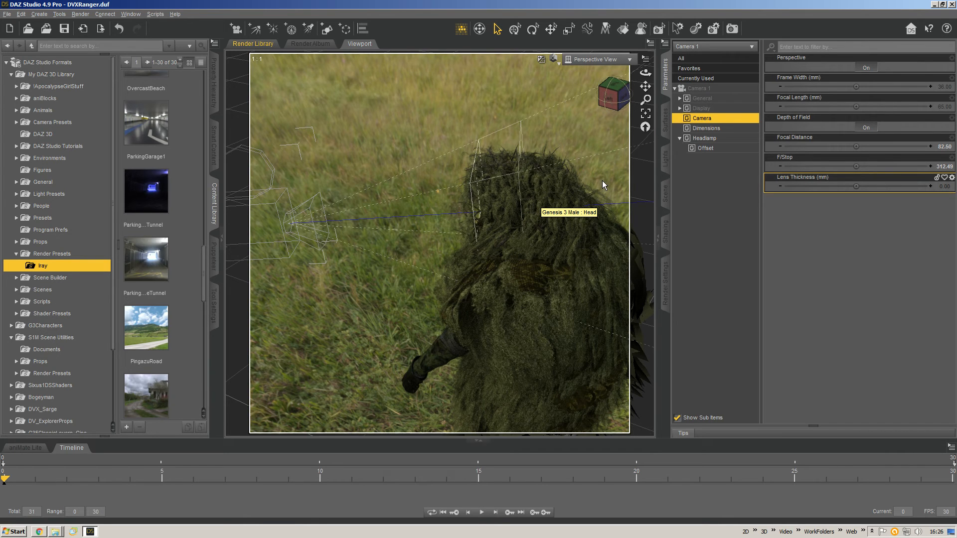
{"action": "left_click", "coordinate": [598, 62]}
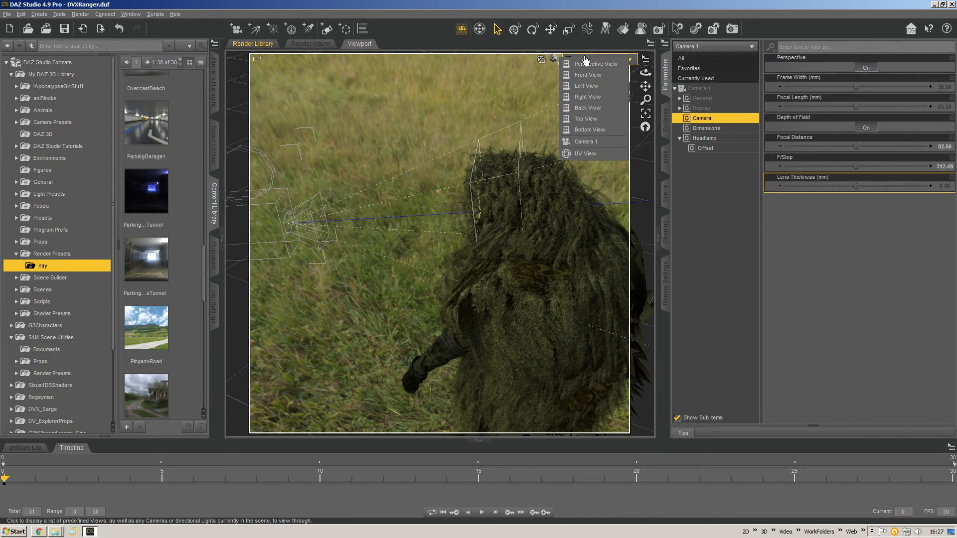
{"action": "left_click", "coordinate": [585, 141]}
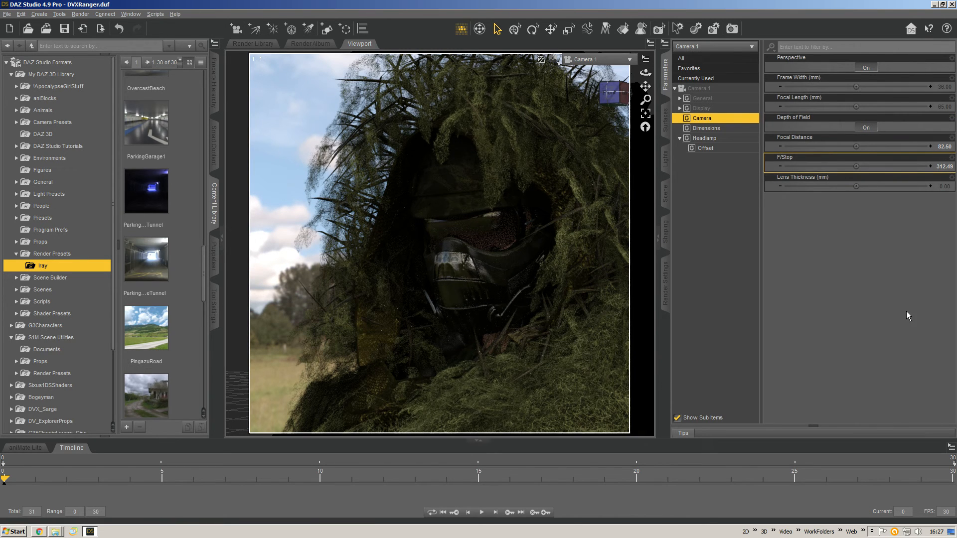
- Try Camera 1's headlamp with its mode set to On and an intensity of about 273.91
{"action": "left_click", "coordinate": [728, 139]}
{"action": "left_click", "coordinate": [721, 148]}
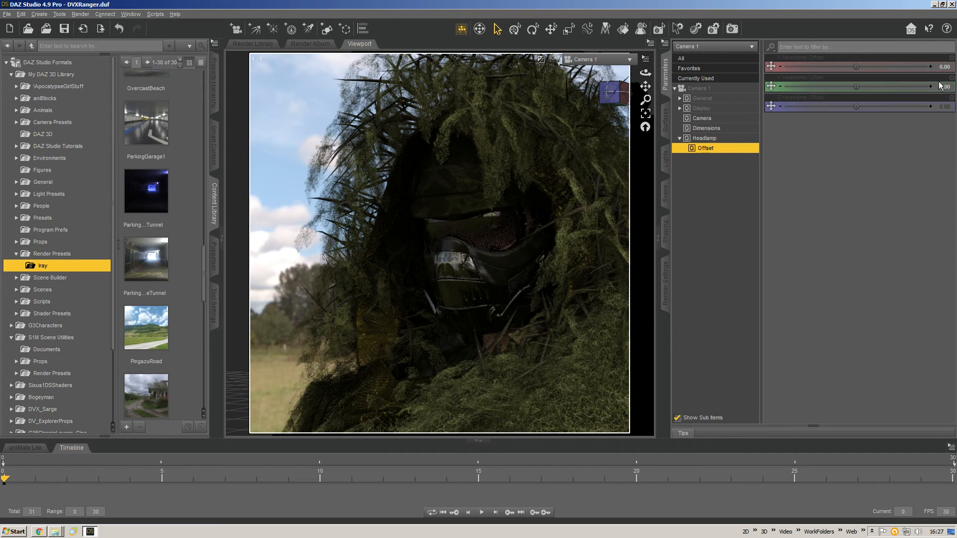
{"action": "left_click", "coordinate": [711, 139]}
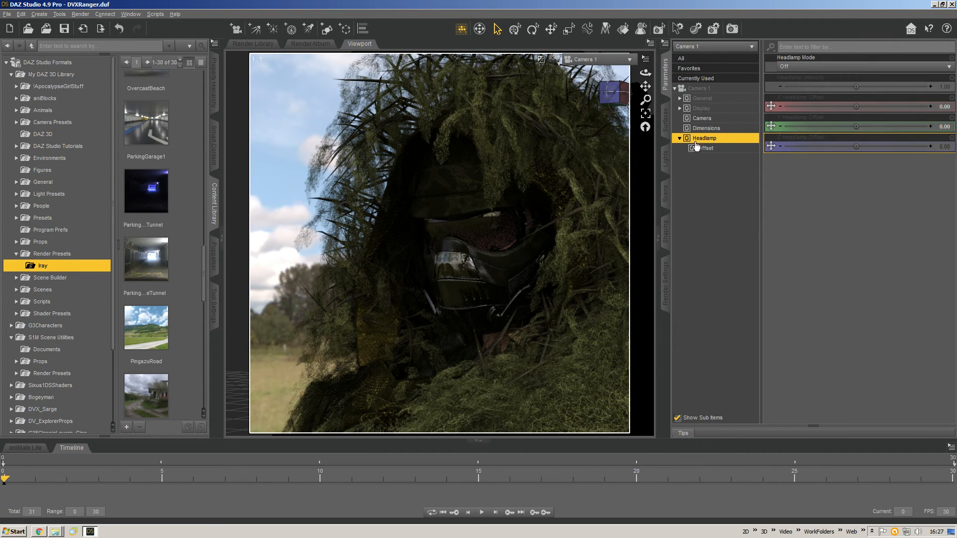
{"action": "left_click", "coordinate": [814, 68]}
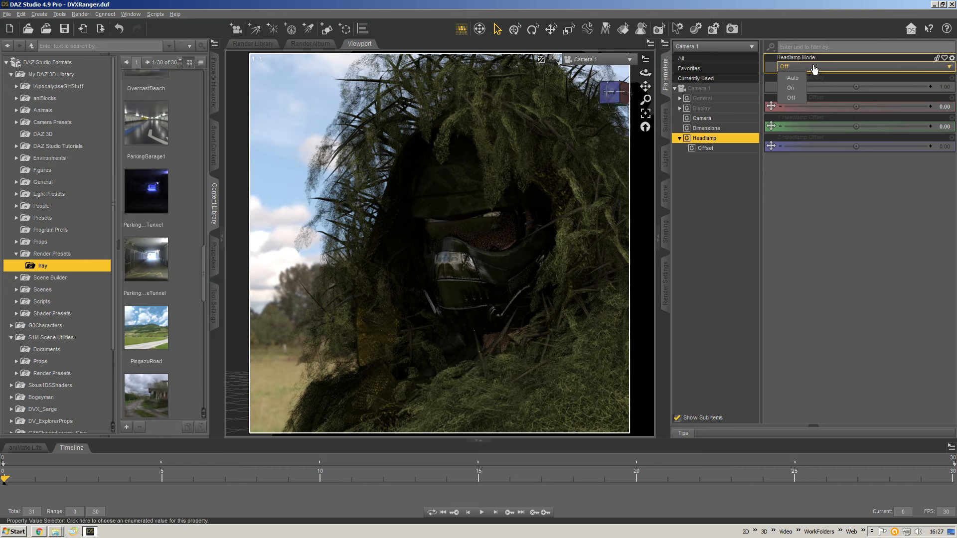
{"action": "left_click", "coordinate": [792, 88]}
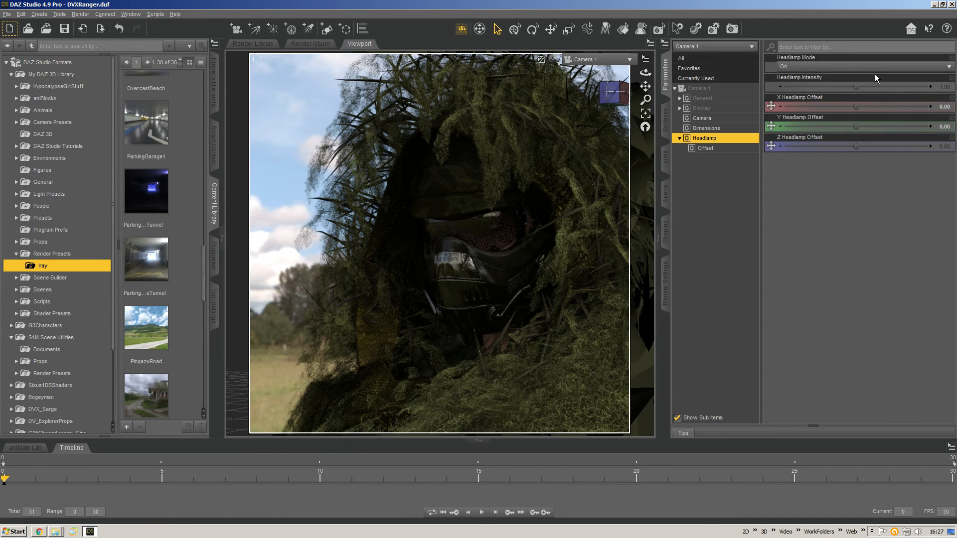
{"action": "left_click_drag", "start_coordinate": [856, 87], "coordinate": [922, 86]}
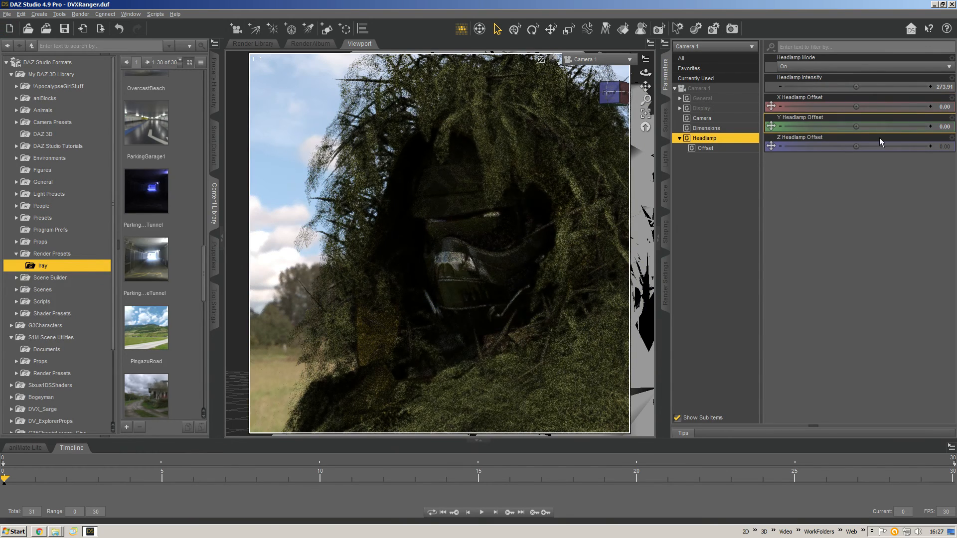
- Reset Camera 1's Headlamp Intensity to its default and set the Headlamp Mode to Off
{"action": "left_click", "coordinate": [817, 67]}
{"action": "left_click", "coordinate": [816, 73]}
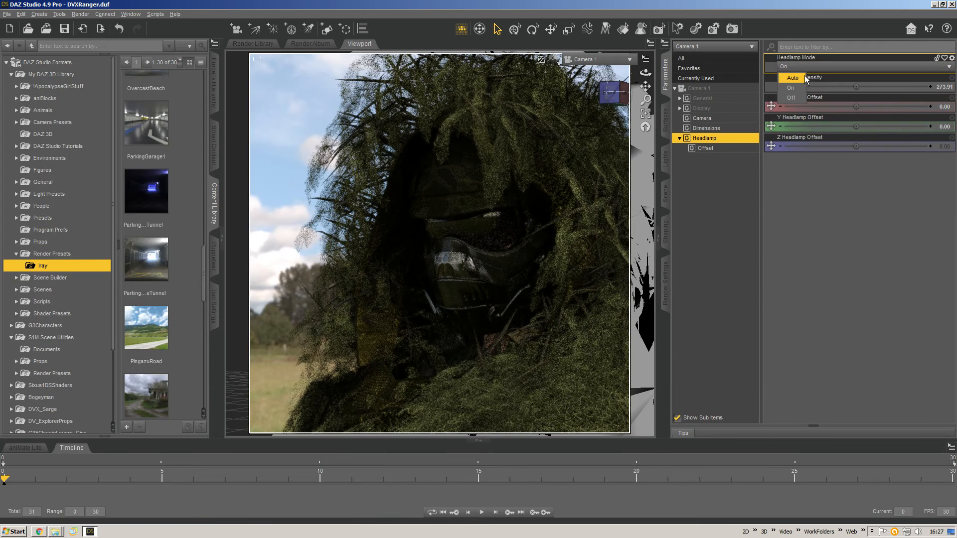
{"action": "left_click", "coordinate": [952, 80]}
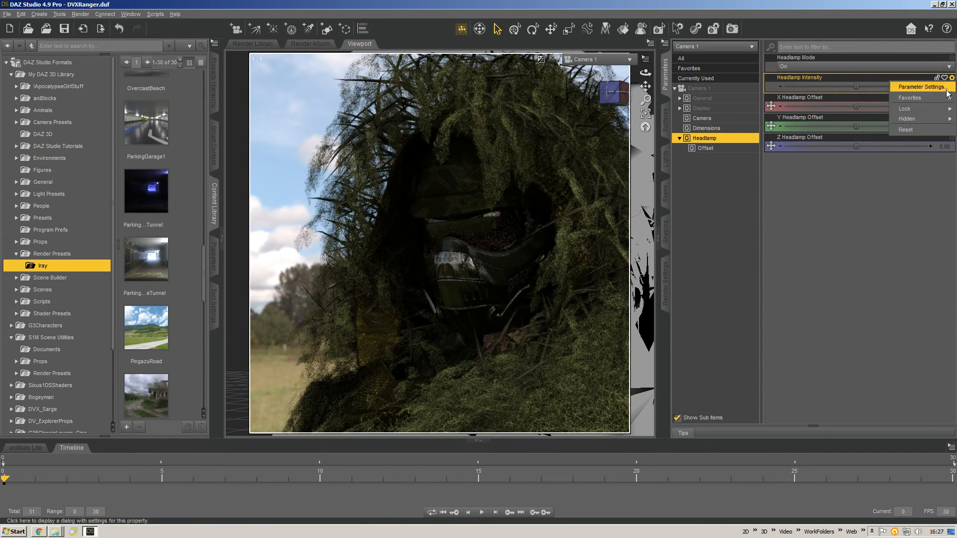
{"action": "left_click", "coordinate": [939, 132]}
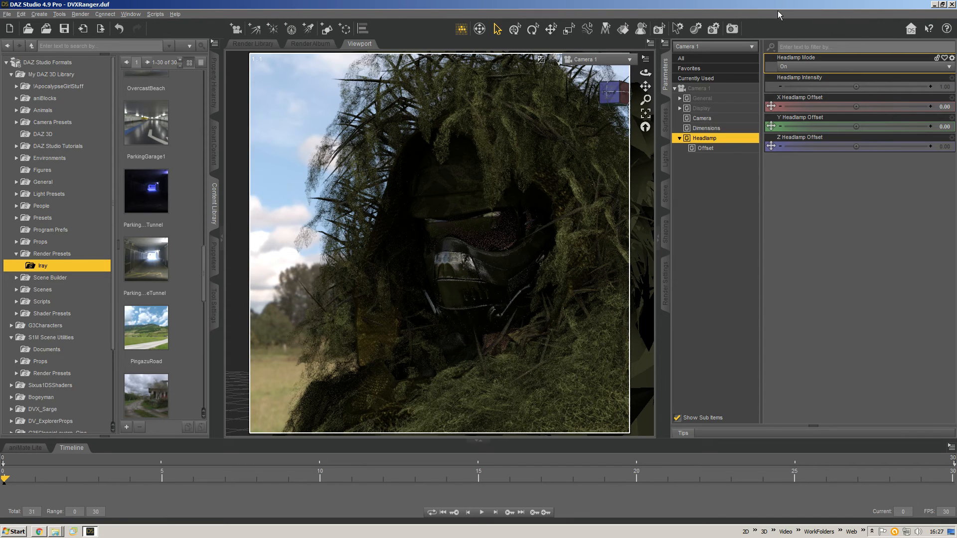
{"action": "left_click", "coordinate": [790, 97]}
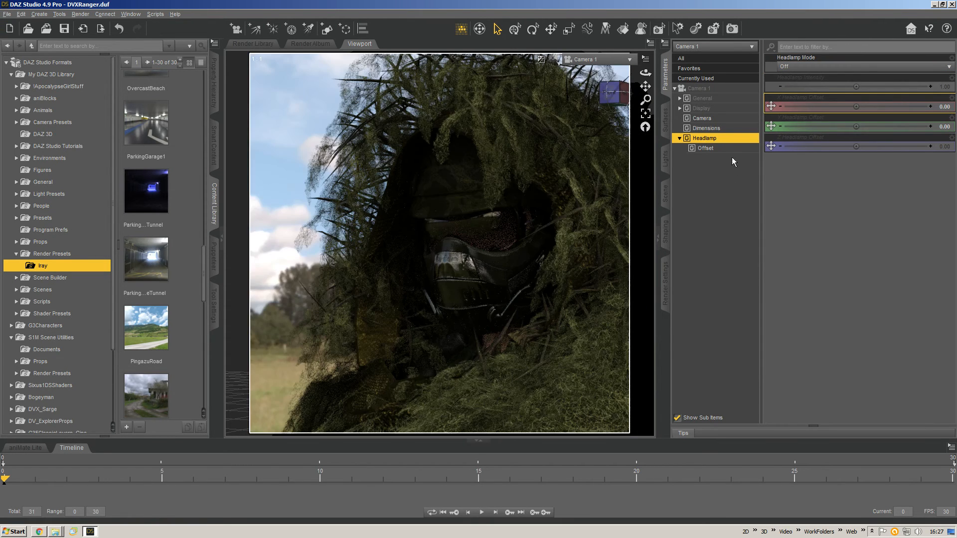
- Set Camera 1's F/Stop to 100.50 while in the perspective view, and look through Camera 1 again
{"action": "left_click", "coordinate": [715, 120]}
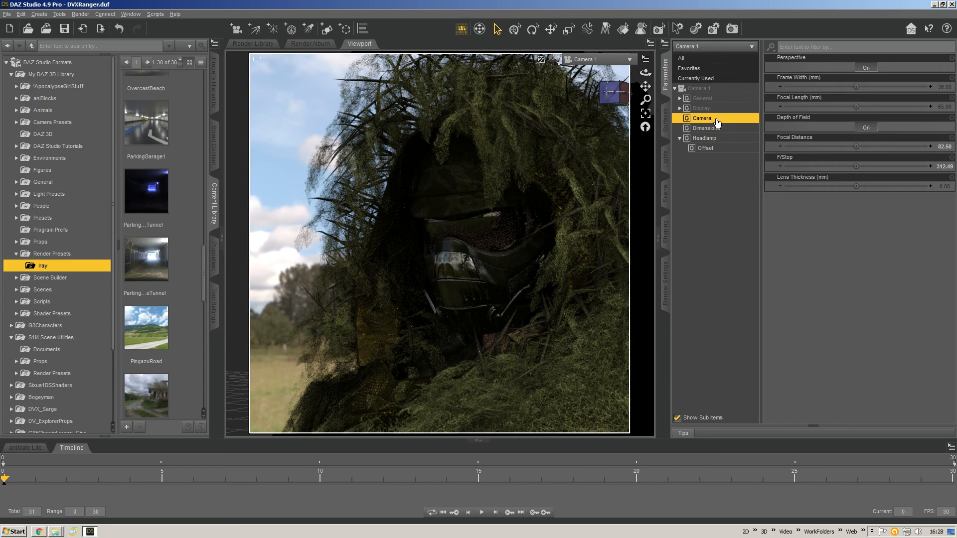
{"action": "left_click", "coordinate": [821, 74]}
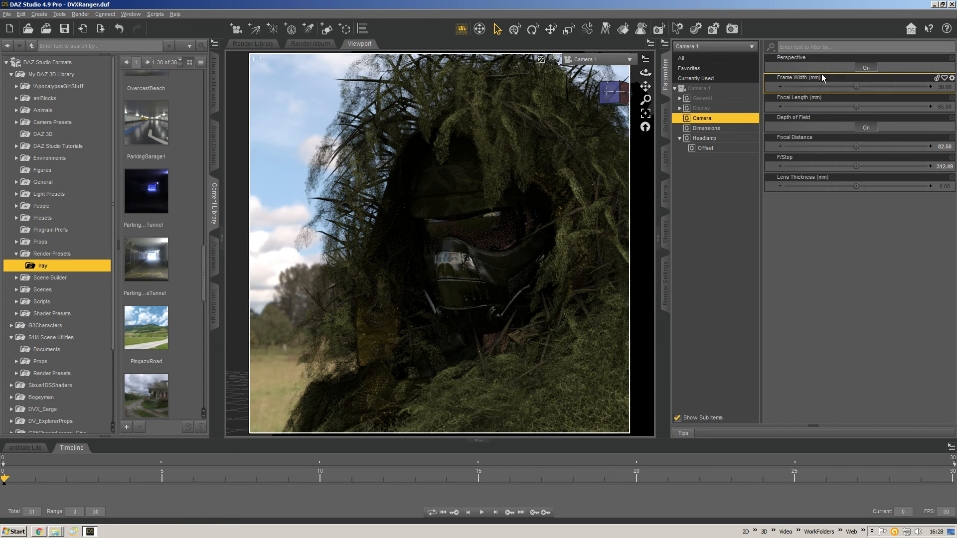
{"action": "left_click", "coordinate": [890, 159]}
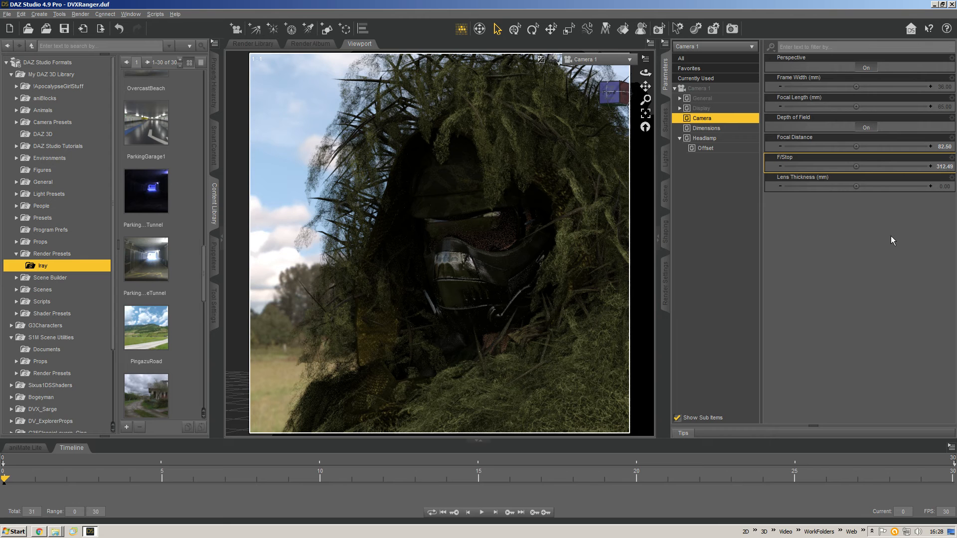
{"action": "left_click", "coordinate": [598, 57]}
{"action": "left_click", "coordinate": [601, 63]}
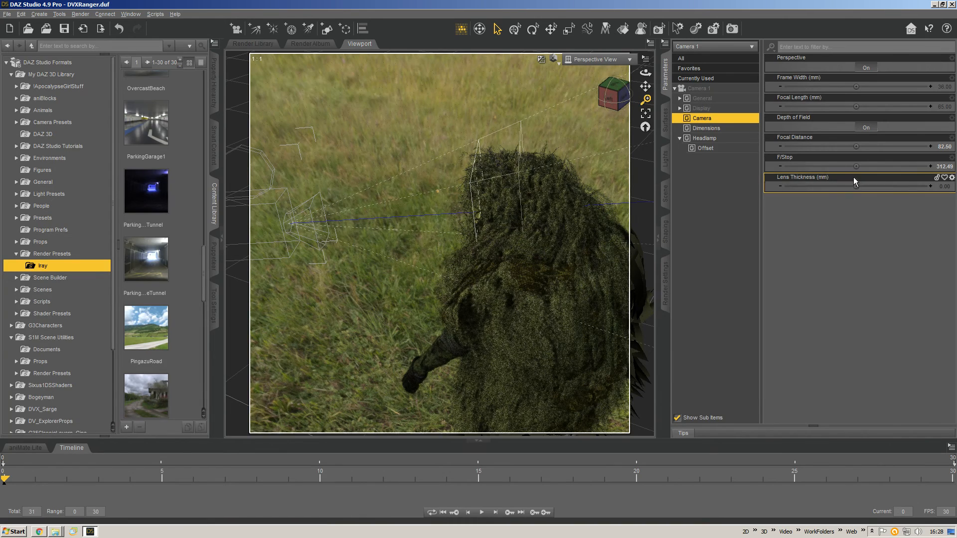
{"action": "left_click_drag", "start_coordinate": [855, 166], "coordinate": [817, 166]}
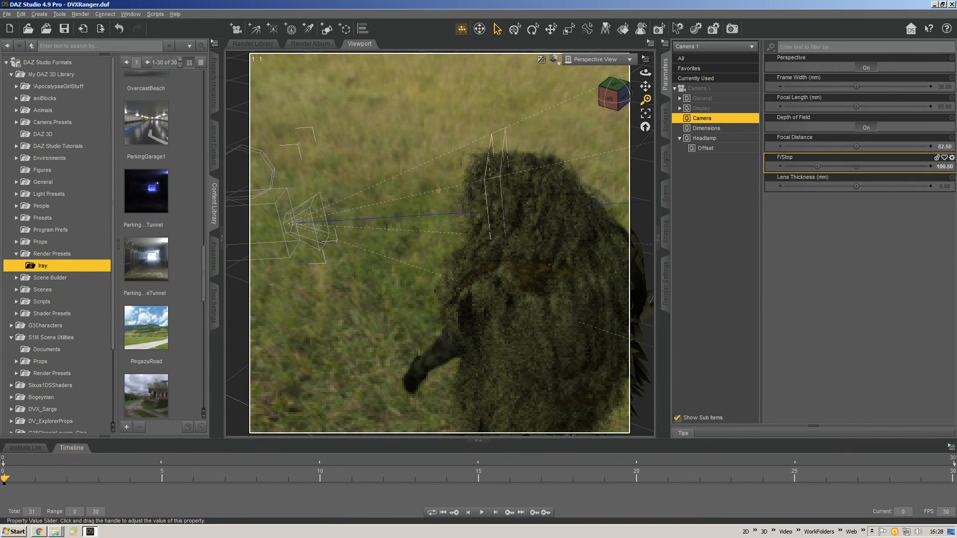
{"action": "left_click", "coordinate": [596, 59]}
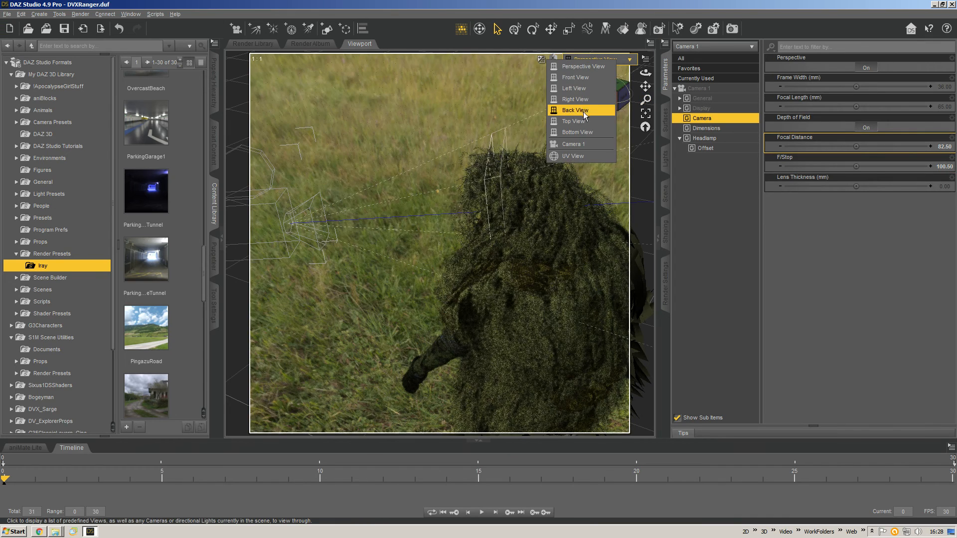
{"action": "left_click", "coordinate": [579, 143]}
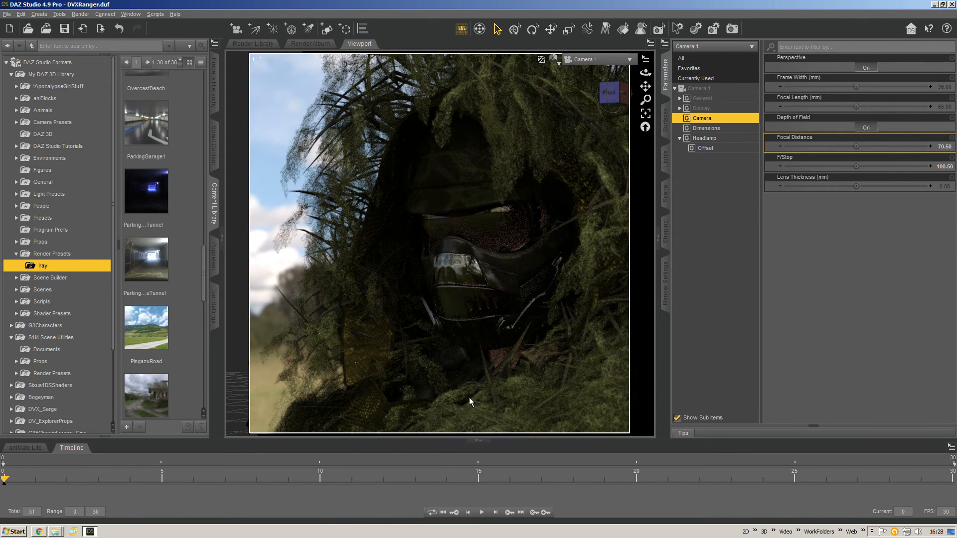
- Apply the CGBAdditionalImages dimension preset in the general render settings
{"action": "left_click", "coordinate": [666, 292]}
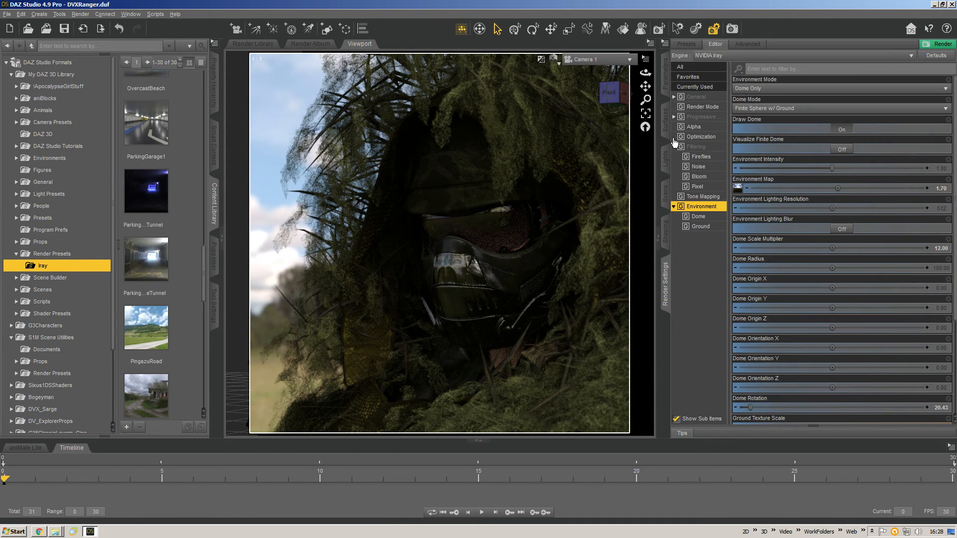
{"action": "left_click", "coordinate": [701, 106]}
{"action": "left_click", "coordinate": [697, 97]}
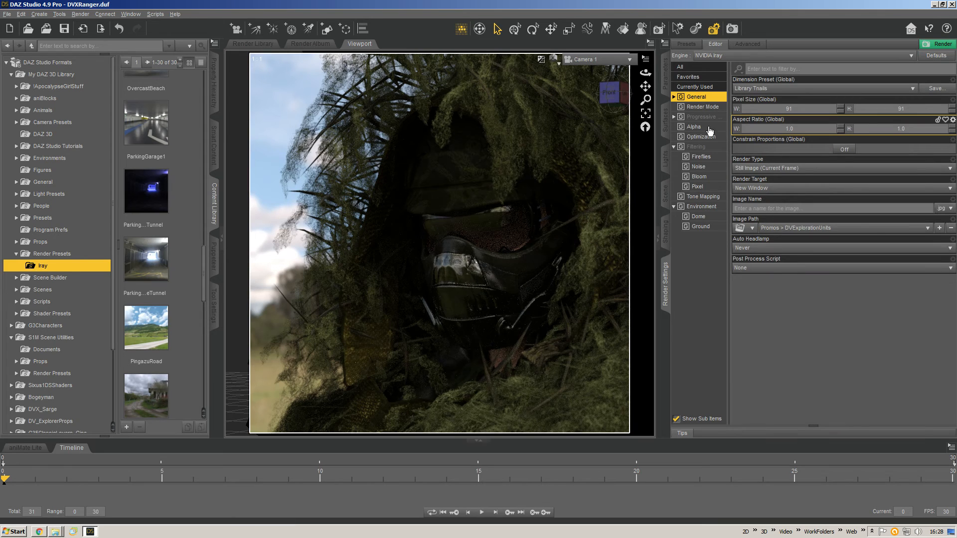
{"action": "left_click", "coordinate": [810, 91]}
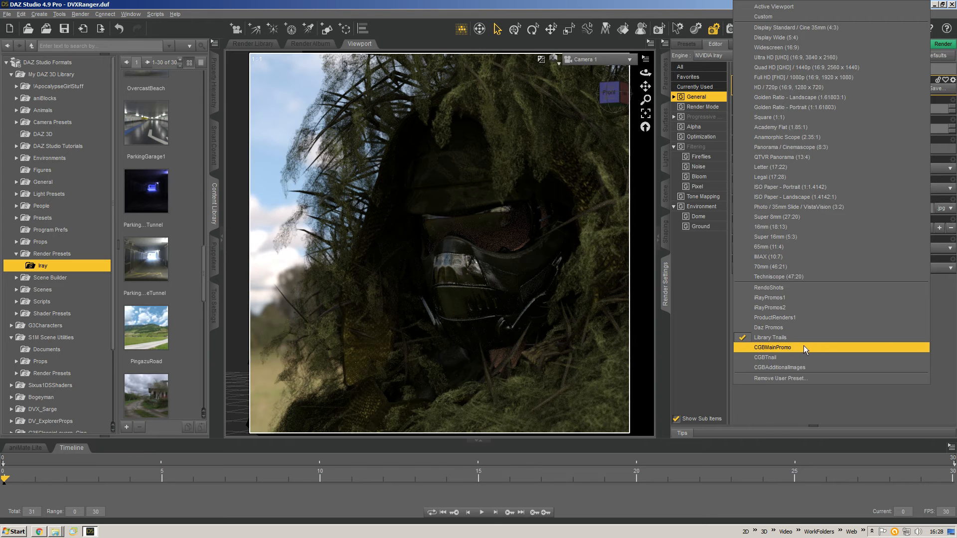
{"action": "left_click", "coordinate": [792, 367]}
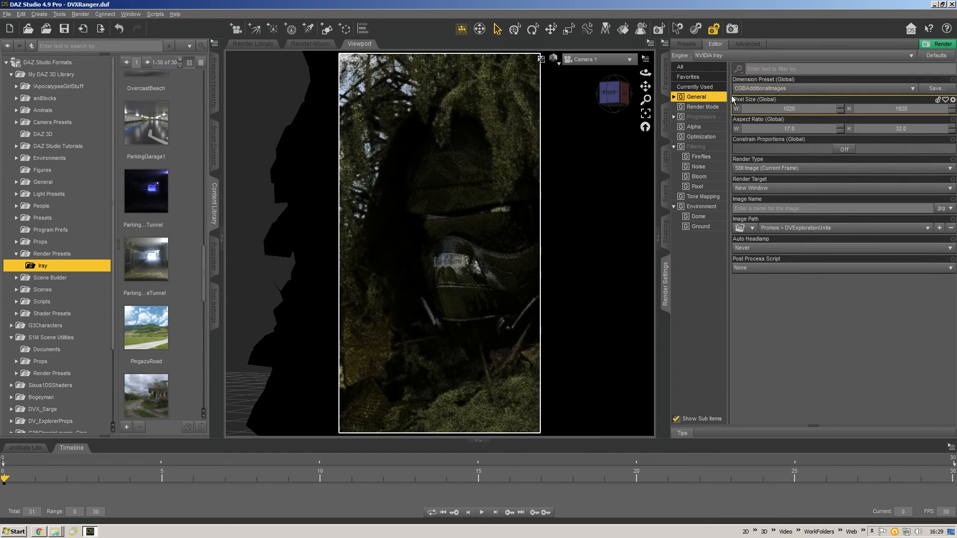
- Set the render's pixel height to 1020
{"action": "left_click", "coordinate": [920, 109]}
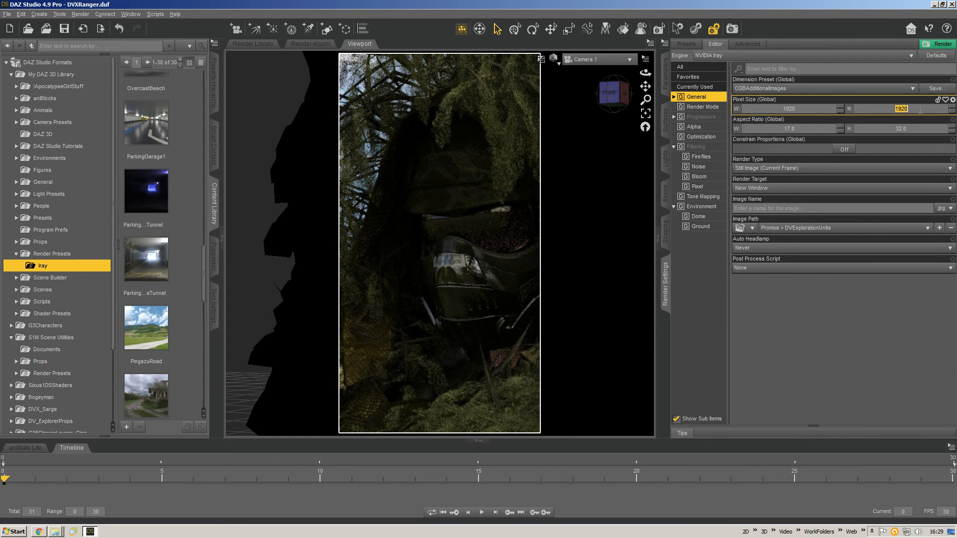
{"action": "type", "text": "1020"}
{"action": "key", "text": "Return"}
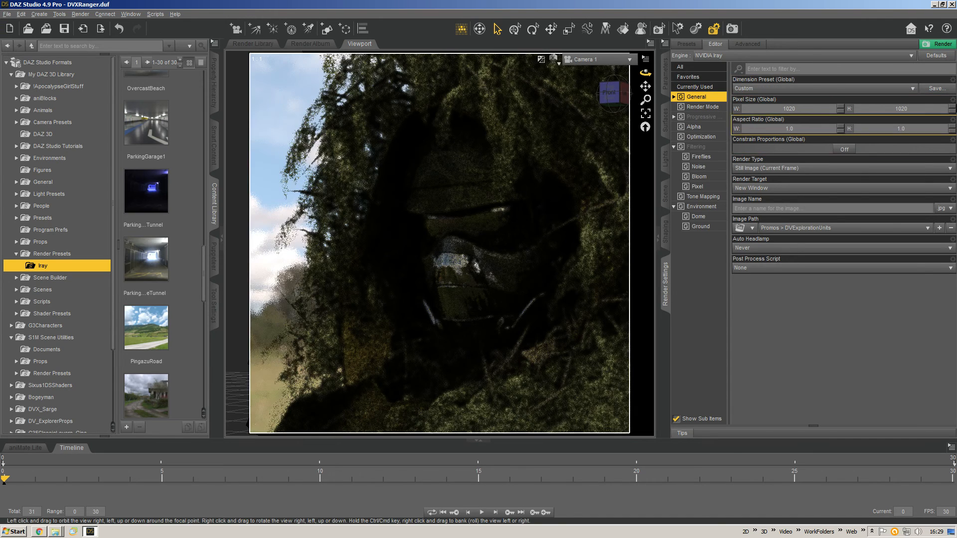
- Try the HD / 720p (16:9, 1280 x 720) dimension preset for the render
{"action": "left_click", "coordinate": [863, 88]}
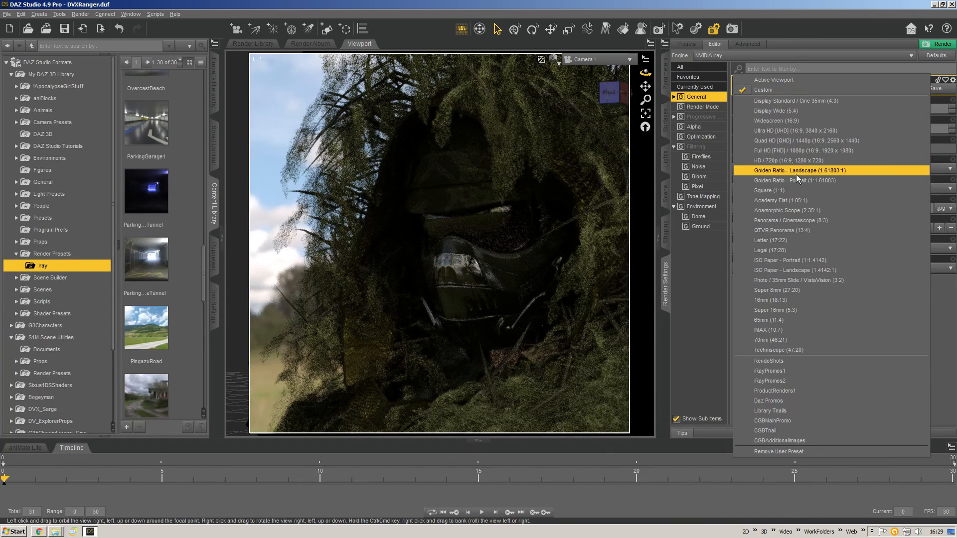
{"action": "left_click", "coordinate": [797, 161]}
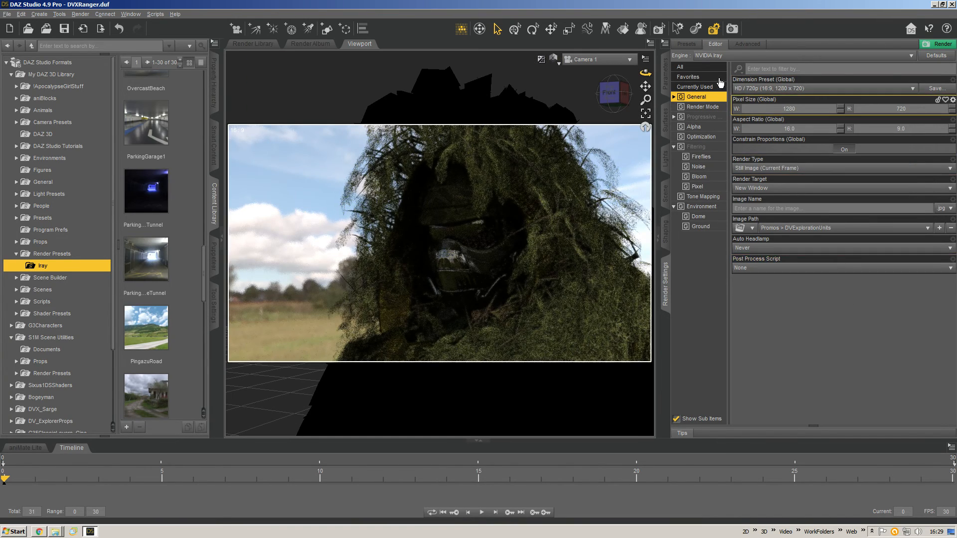
{"action": "left_click_drag", "start_coordinate": [646, 100], "coordinate": [646, 97]}
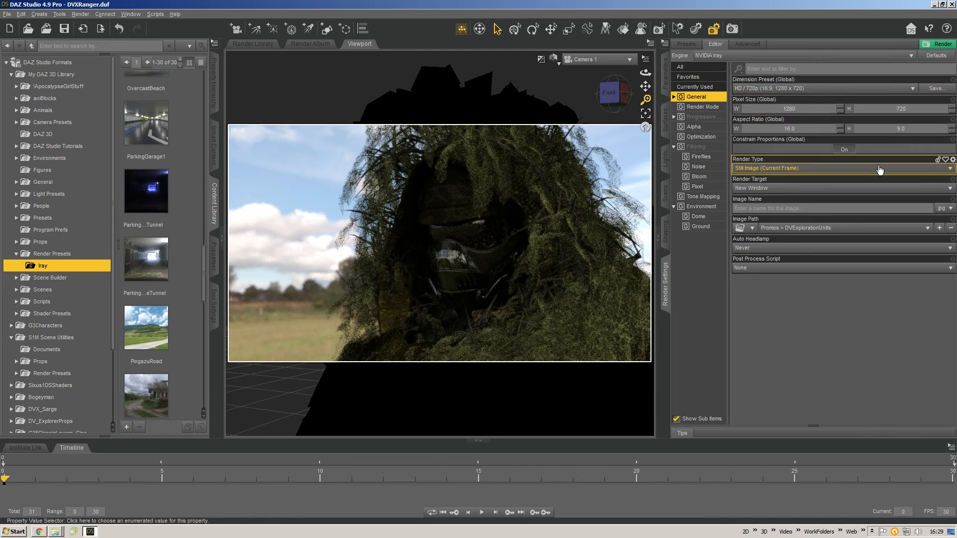
- Apply the CGBMainPromo dimension preset to the render
{"action": "left_click", "coordinate": [794, 90]}
{"action": "left_click", "coordinate": [725, 3]}
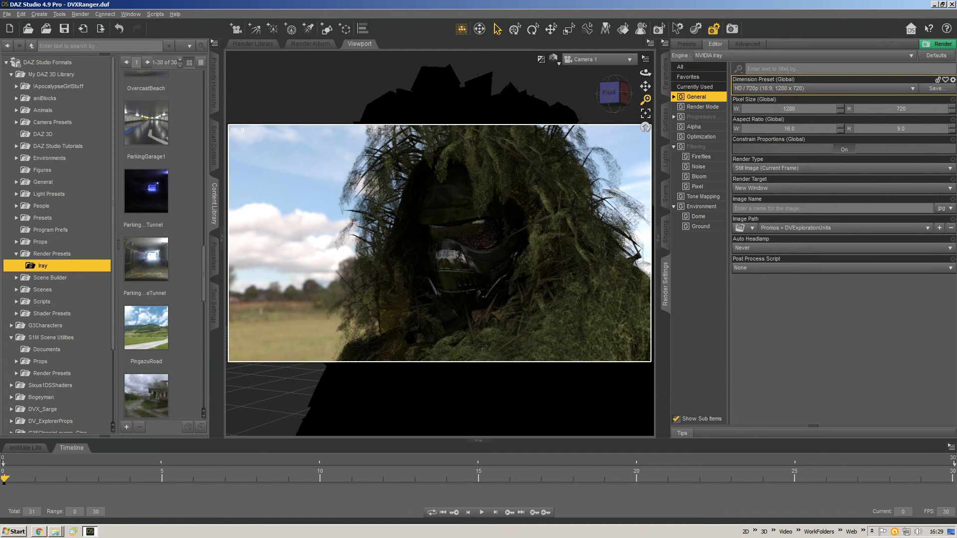
{"action": "left_click", "coordinate": [777, 89]}
{"action": "left_click", "coordinate": [778, 90]}
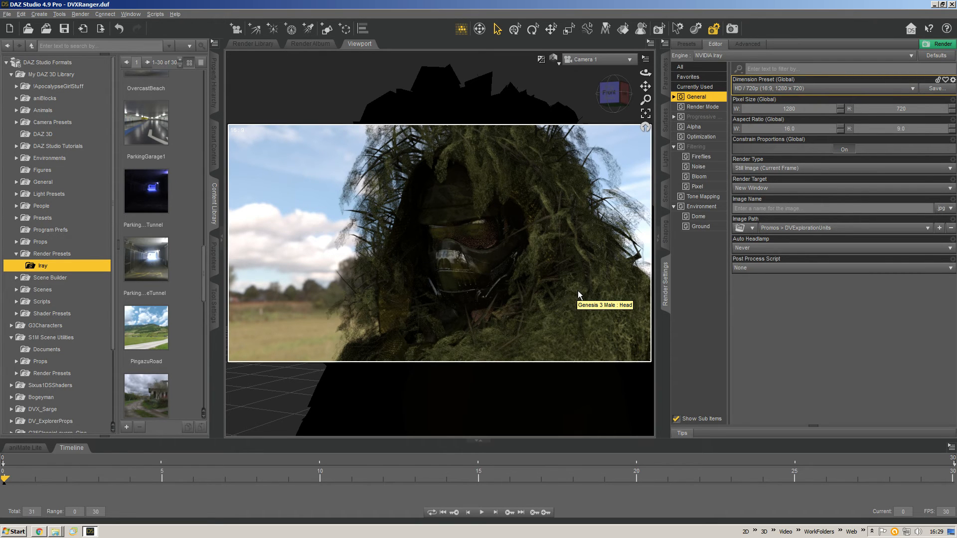
{"action": "left_click", "coordinate": [800, 90]}
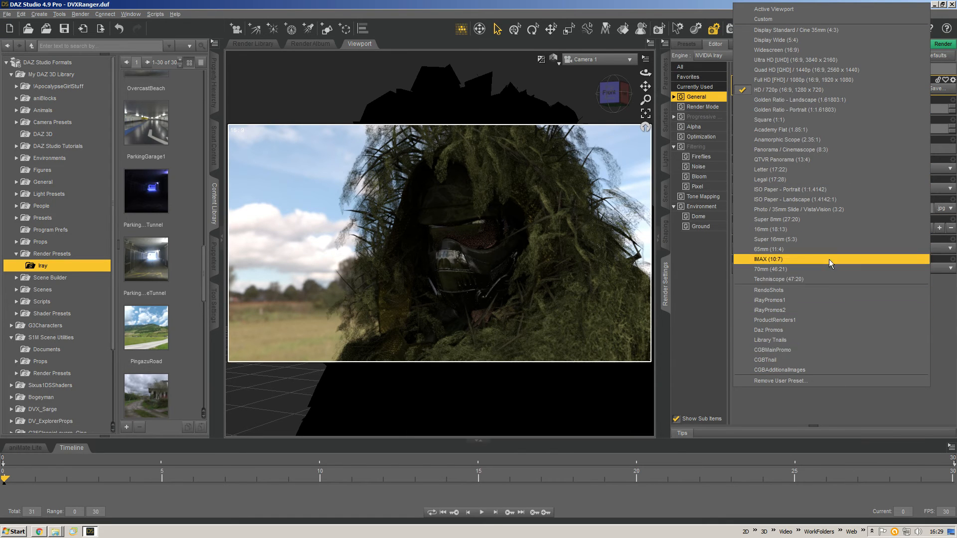
{"action": "left_click", "coordinate": [820, 352]}
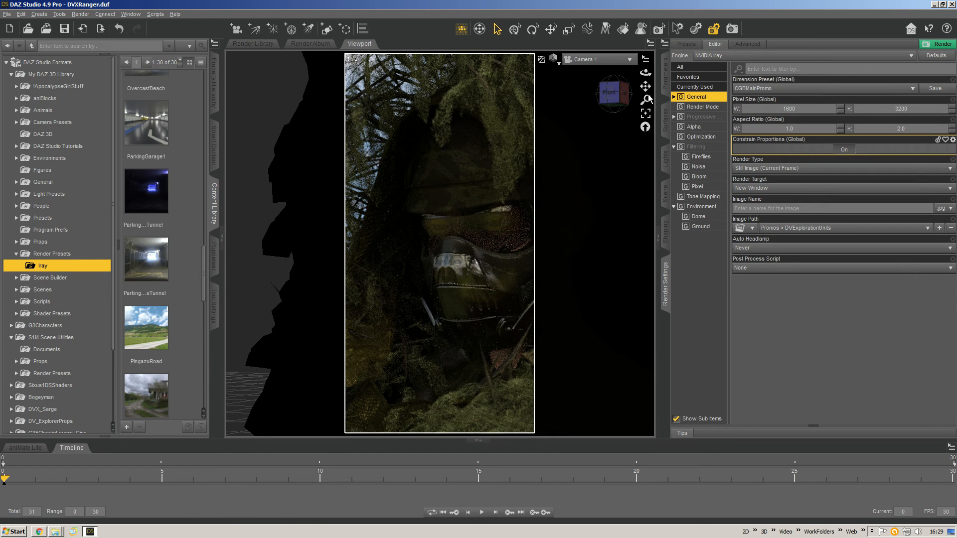
- Pull Camera 1 back and pan it to reframe the masked head within the tall portrait frame
{"action": "left_click_drag", "start_coordinate": [646, 100], "coordinate": [647, 134]}
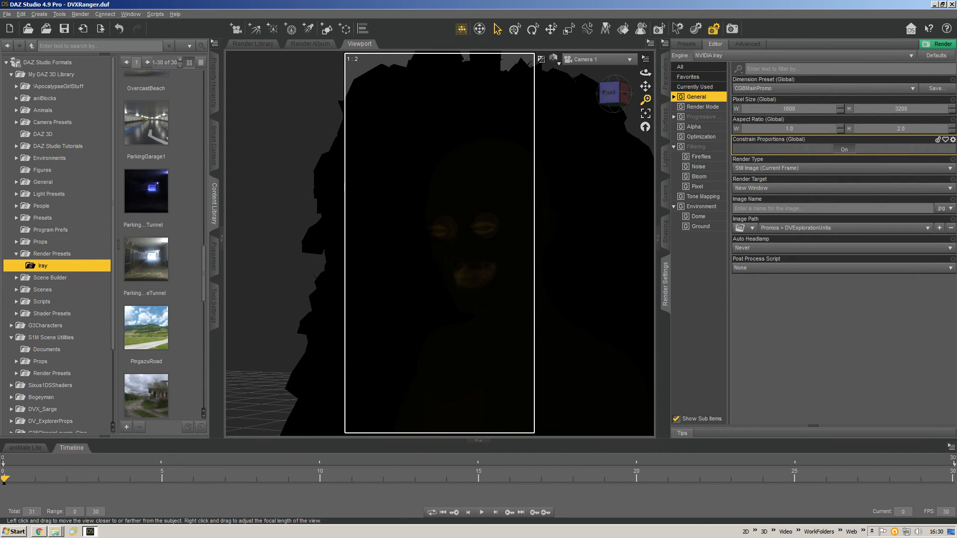
{"action": "left_click_drag", "start_coordinate": [646, 87], "coordinate": [648, 60]}
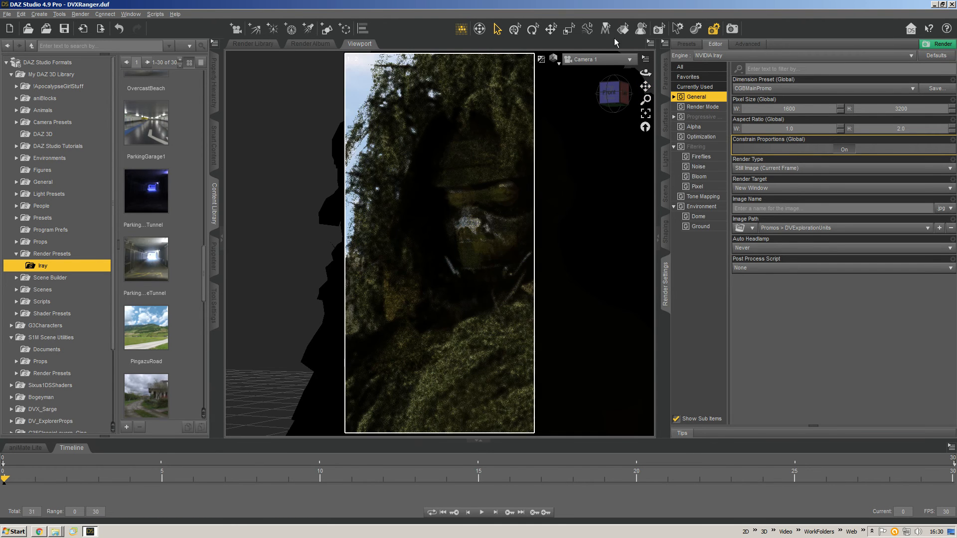
{"action": "left_click_drag", "start_coordinate": [646, 86], "coordinate": [641, 85]}
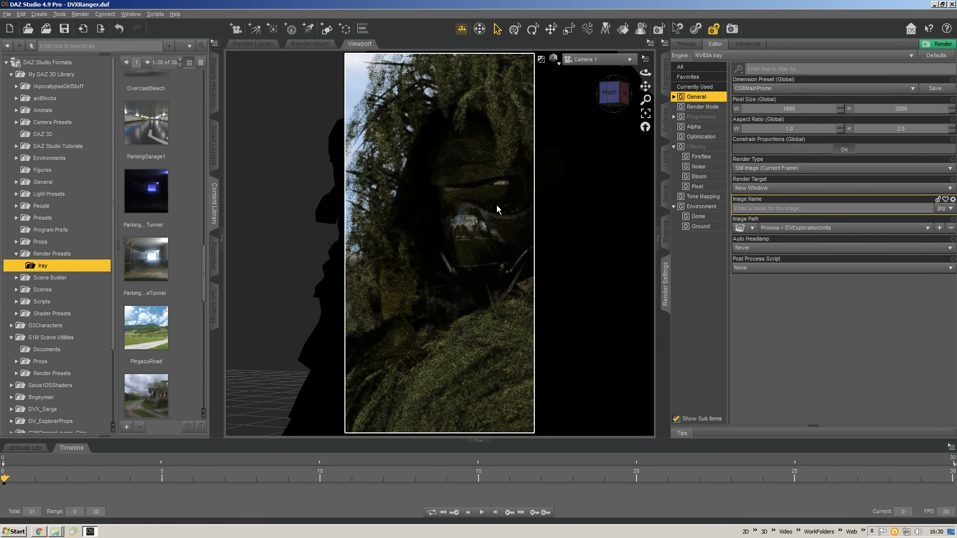
- Set Camera 1's Focal Distance to 93.52 while in the perspective view, and look through Camera 1 again
{"action": "left_click", "coordinate": [599, 60]}
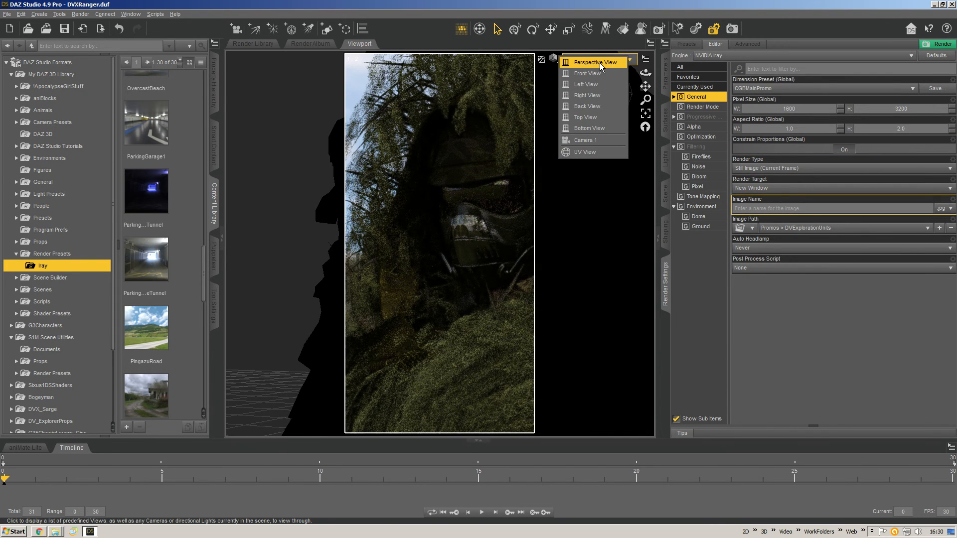
{"action": "left_click", "coordinate": [599, 62]}
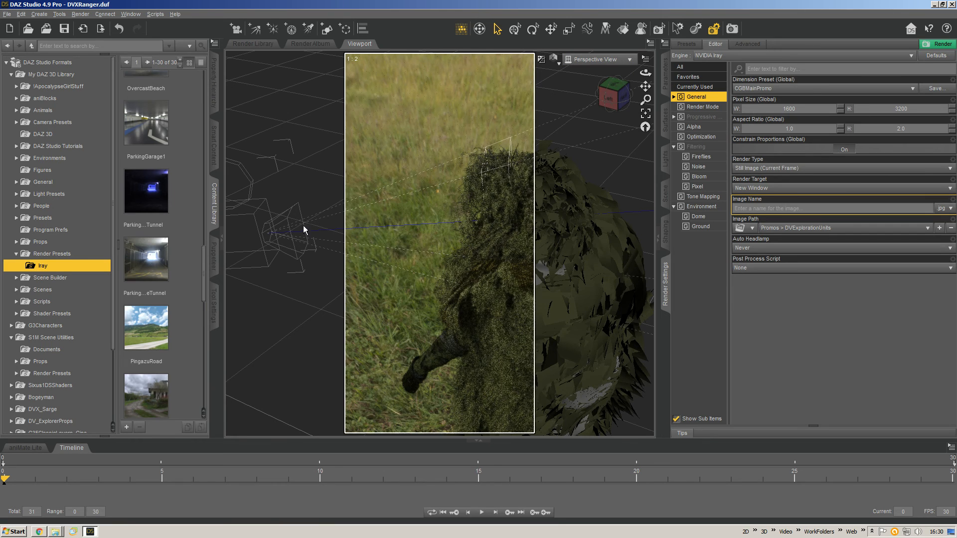
{"action": "left_click", "coordinate": [803, 161]}
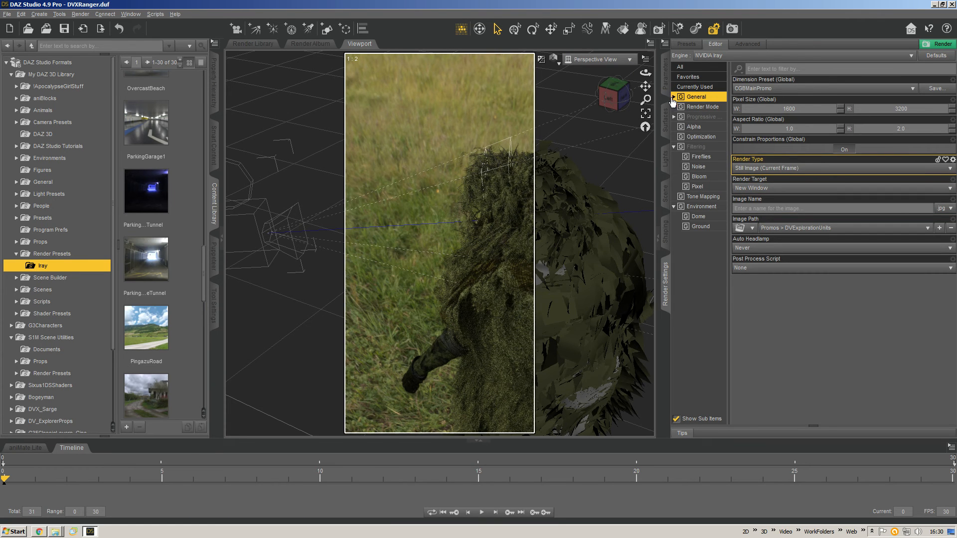
{"action": "left_click", "coordinate": [665, 75]}
{"action": "mouse_move", "coordinate": [853, 145]}
{"action": "left_mouse_down"}
{"action": "mouse_move", "coordinate": [843, 146]}
{"action": "mouse_move", "coordinate": [853, 146]}
{"action": "left_mouse_up"}
{"action": "left_click", "coordinate": [592, 60]}
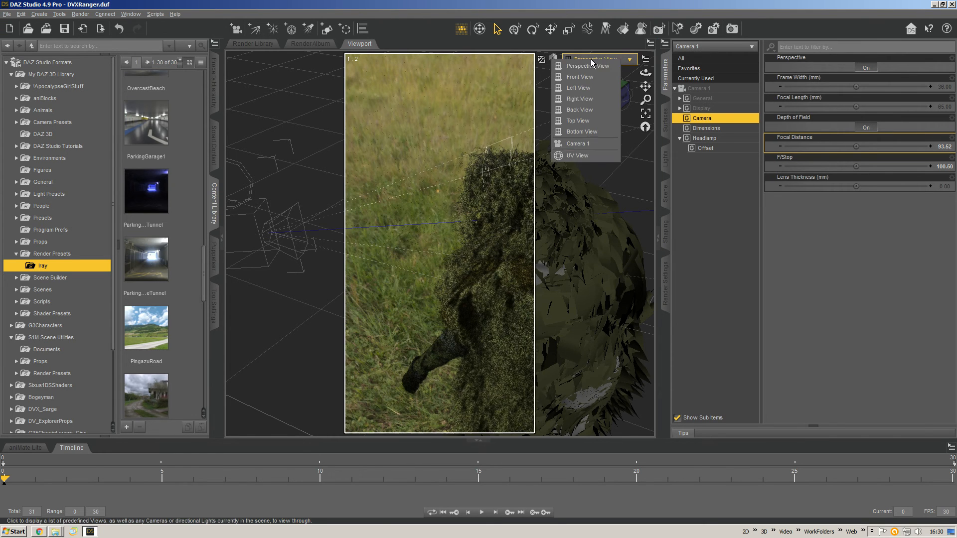
{"action": "left_click", "coordinate": [590, 143]}
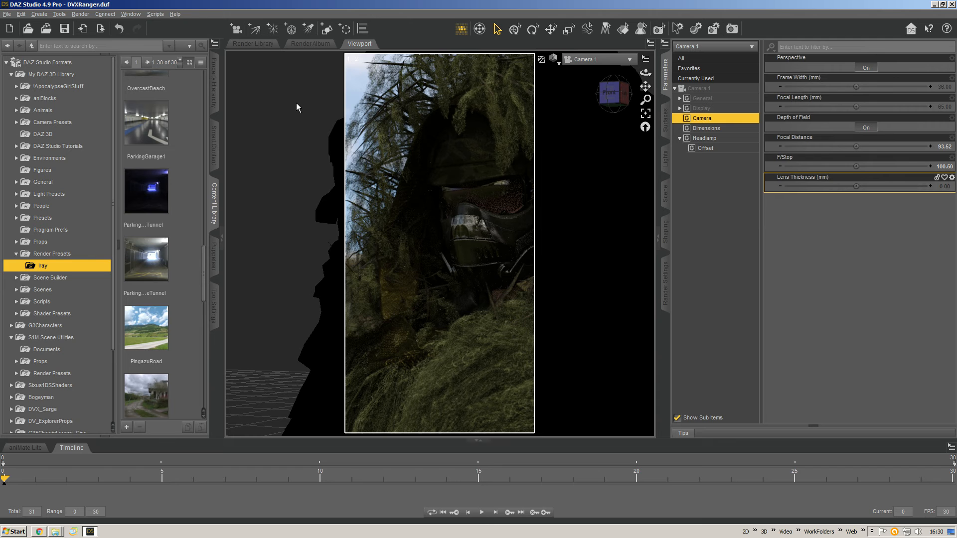
- Frame the whole standing figure from the front in the perspective view, from hood to boots
{"action": "left_click", "coordinate": [587, 60]}
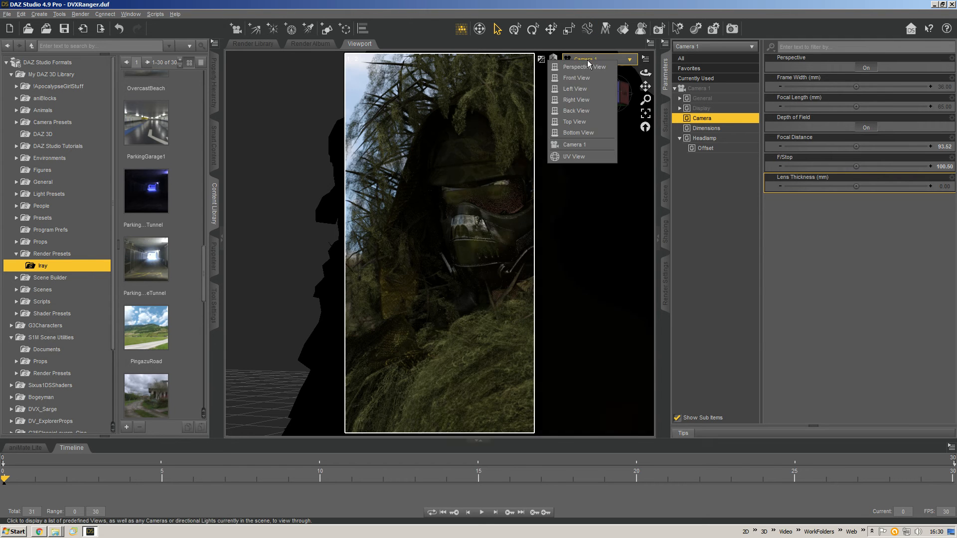
{"action": "left_click", "coordinate": [588, 69]}
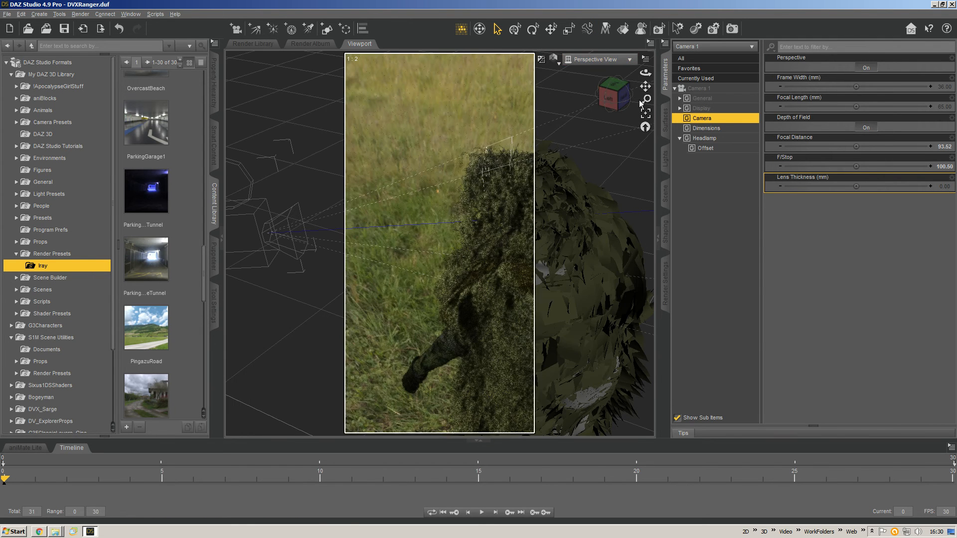
{"action": "mouse_move", "coordinate": [611, 95]}
{"action": "left_mouse_down"}
{"action": "mouse_move", "coordinate": [575, 113]}
{"action": "mouse_move", "coordinate": [613, 96]}
{"action": "mouse_move", "coordinate": [643, 97]}
{"action": "mouse_move", "coordinate": [574, 96]}
{"action": "mouse_move", "coordinate": [618, 102]}
{"action": "left_mouse_up"}
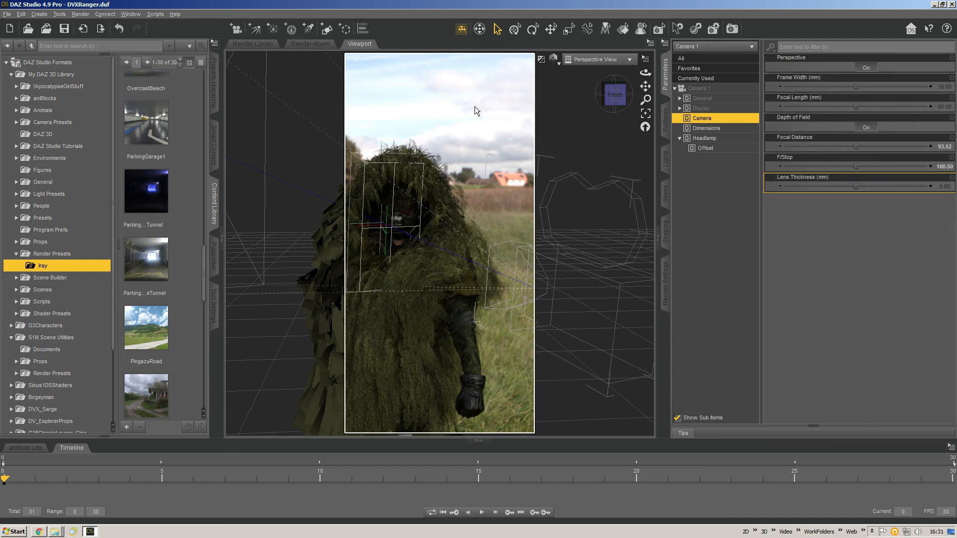
{"action": "left_click", "coordinate": [609, 102]}
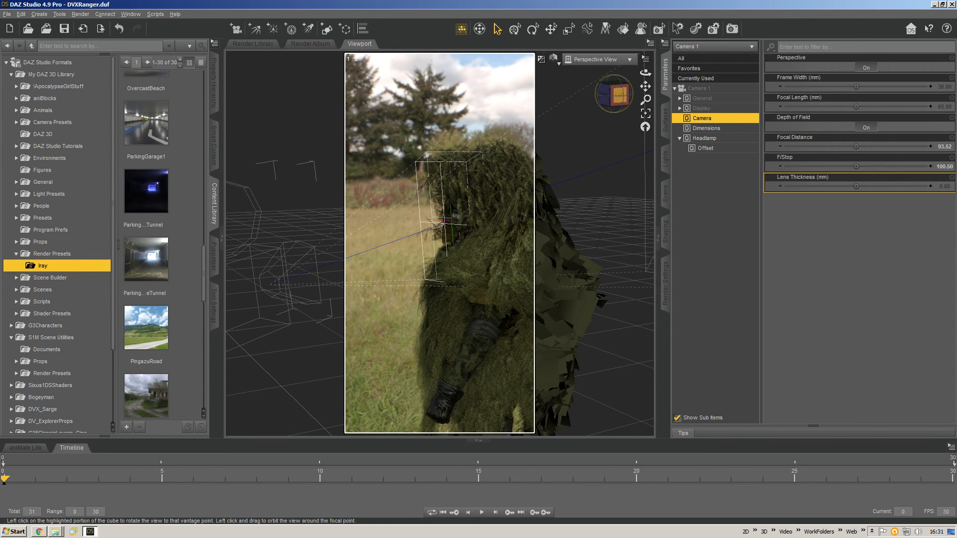
{"action": "left_click_drag", "start_coordinate": [619, 95], "coordinate": [577, 113]}
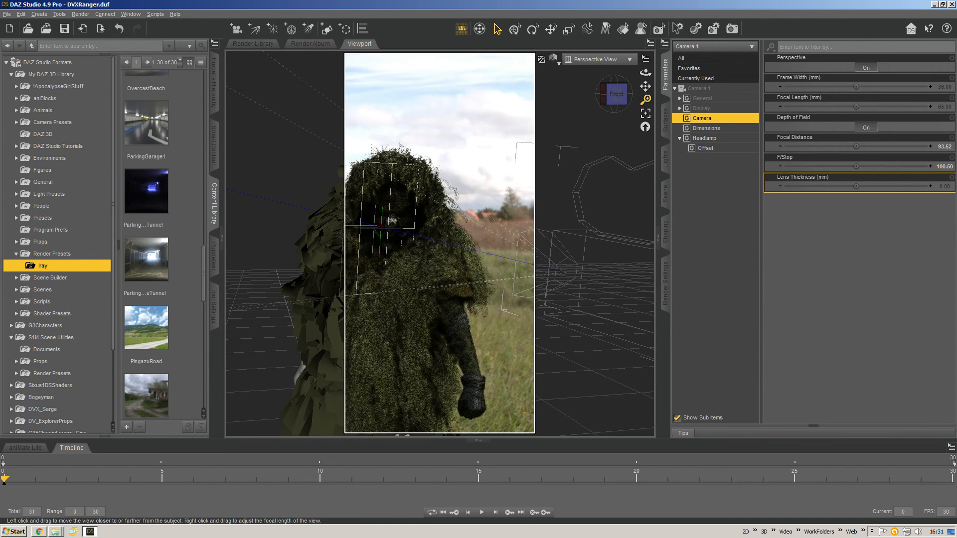
{"action": "left_click_drag", "start_coordinate": [645, 87], "coordinate": [614, 198]}
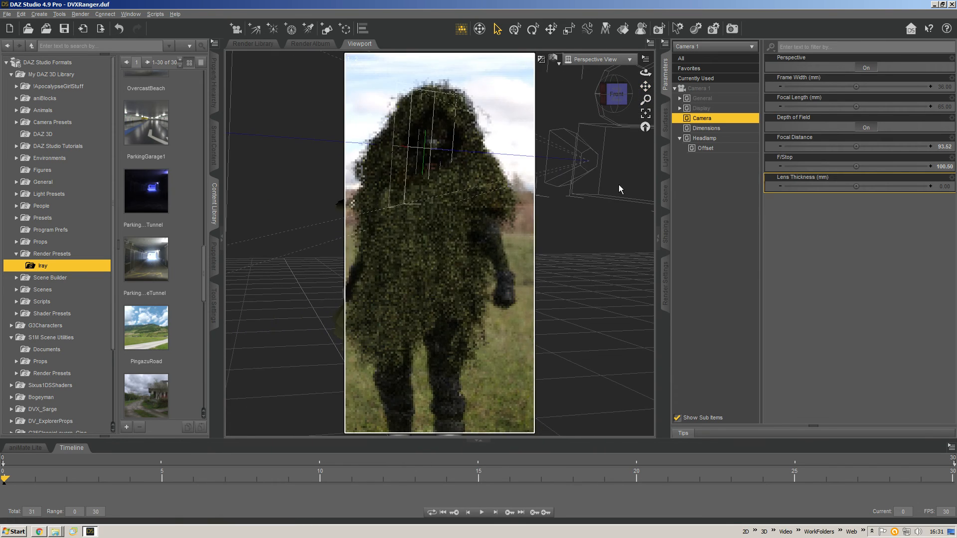
{"action": "scroll", "coordinate": [618, 184], "scroll_direction": "down", "scroll_amount": 1}
{"action": "left_click_drag", "start_coordinate": [645, 86], "coordinate": [649, 45]}
{"action": "scroll", "coordinate": [557, 209], "scroll_direction": "down", "scroll_amount": 1}
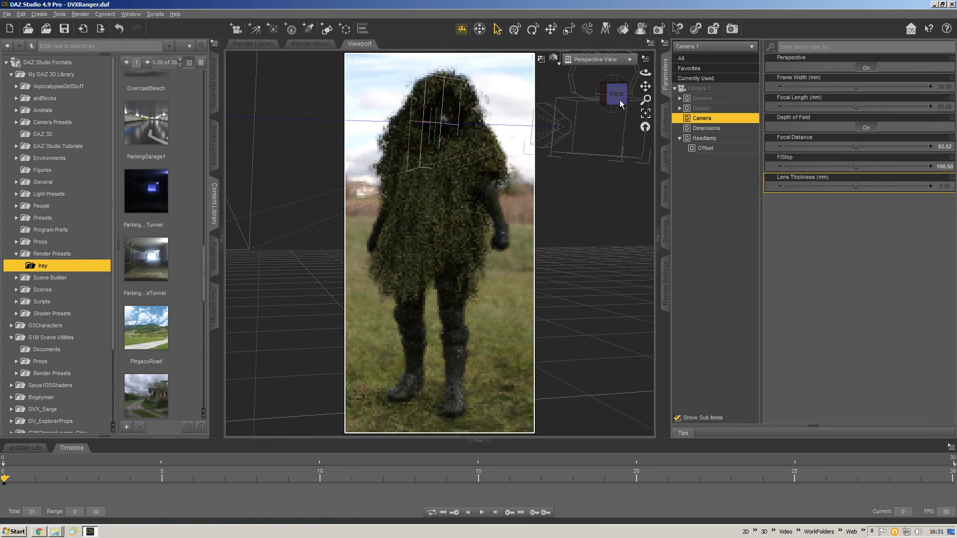
{"action": "mouse_move", "coordinate": [620, 101]}
{"action": "left_mouse_down"}
{"action": "mouse_move", "coordinate": [658, 83]}
{"action": "mouse_move", "coordinate": [639, 134]}
{"action": "left_mouse_up"}
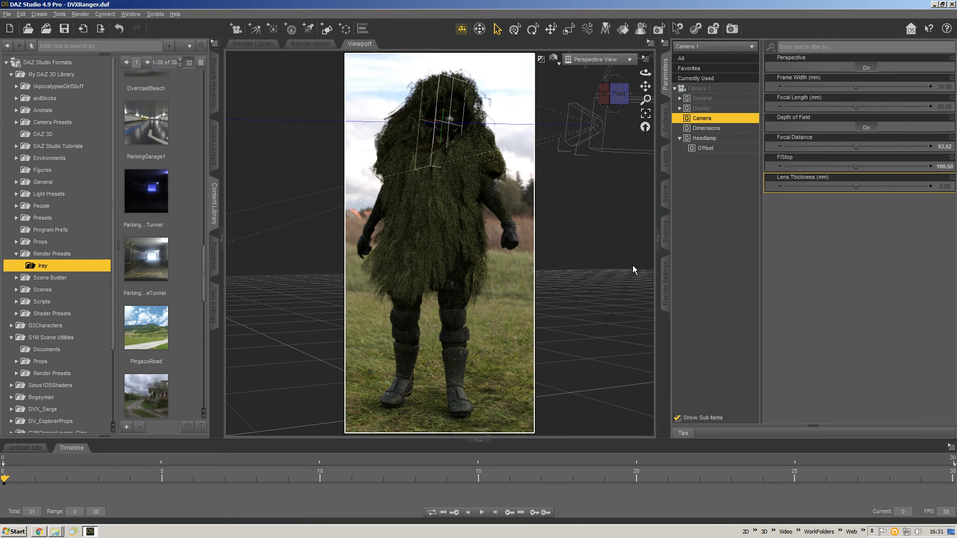
- Clear the selection and create a new camera named Sequence Camera that copies the active perspective view
{"action": "left_click", "coordinate": [615, 291]}
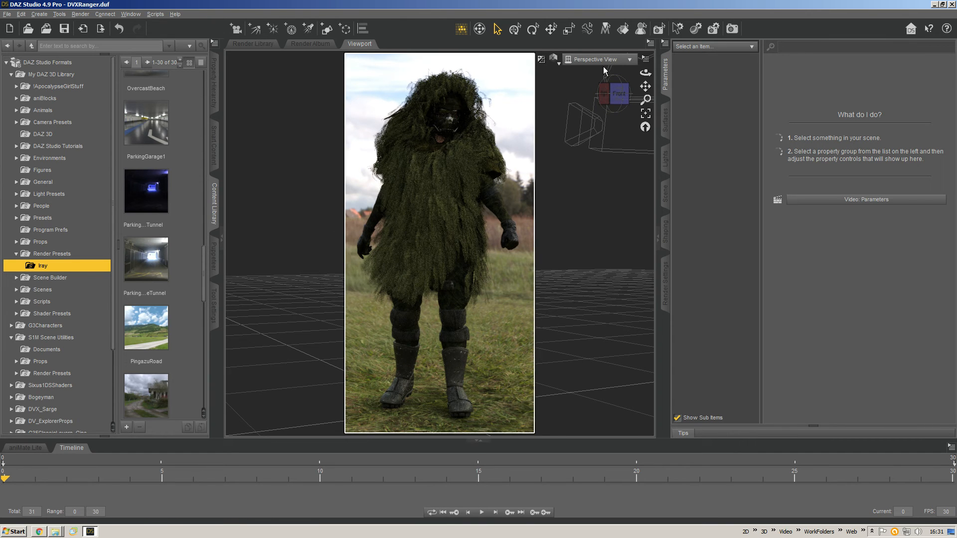
{"action": "left_click", "coordinate": [236, 30]}
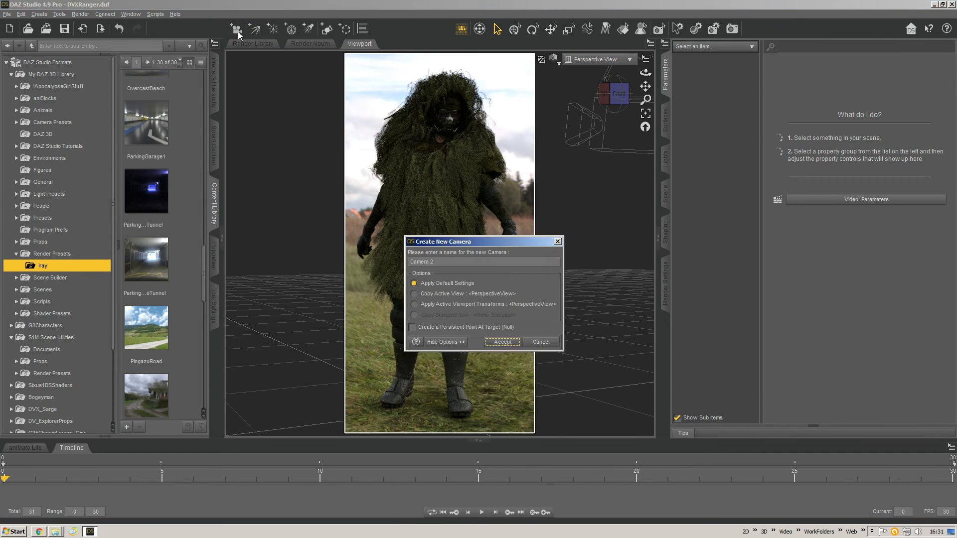
{"action": "left_click_drag", "start_coordinate": [436, 262], "coordinate": [409, 262]}
{"action": "left_click", "coordinate": [447, 297]}
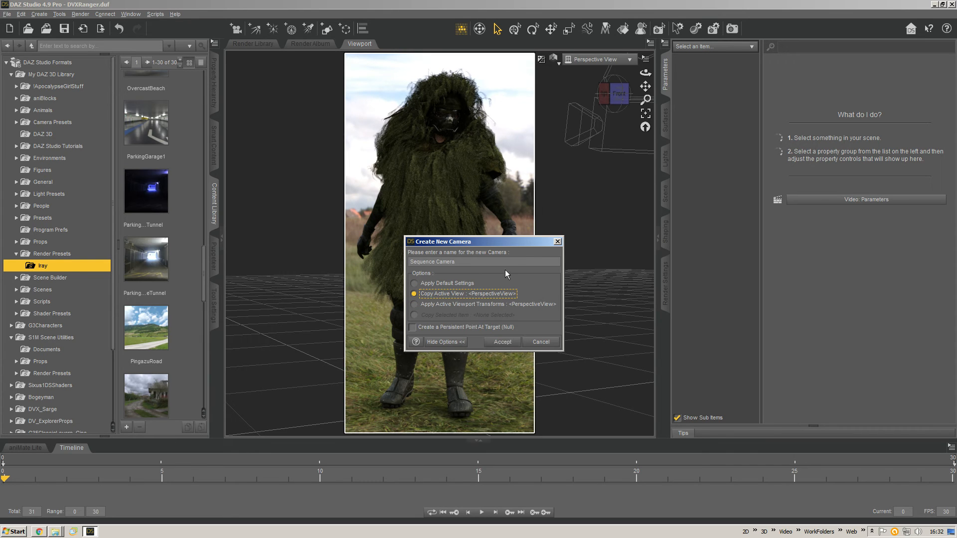
{"action": "left_click", "coordinate": [502, 342]}
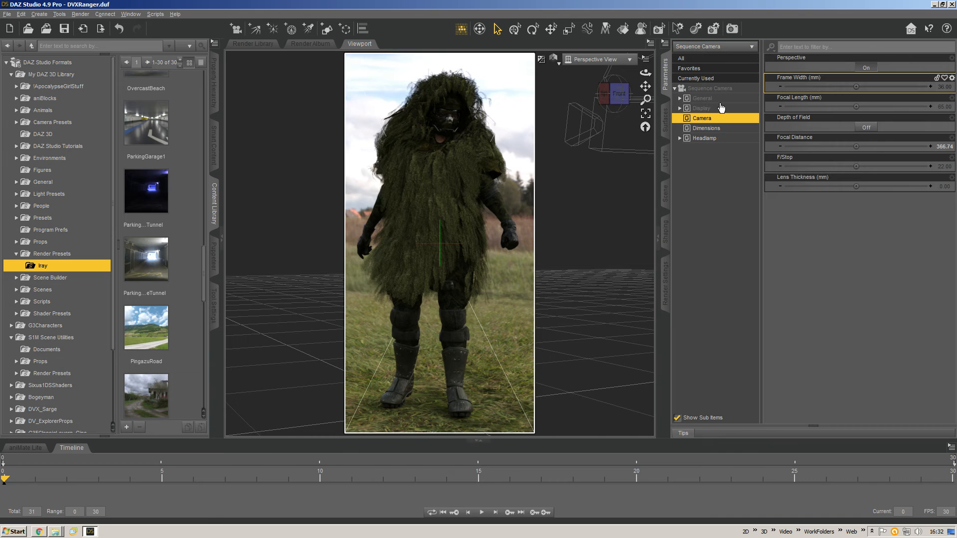
- Enable Depth of Field for the Sequence Camera and set its Headlamp Mode to Off
{"action": "left_click", "coordinate": [865, 128]}
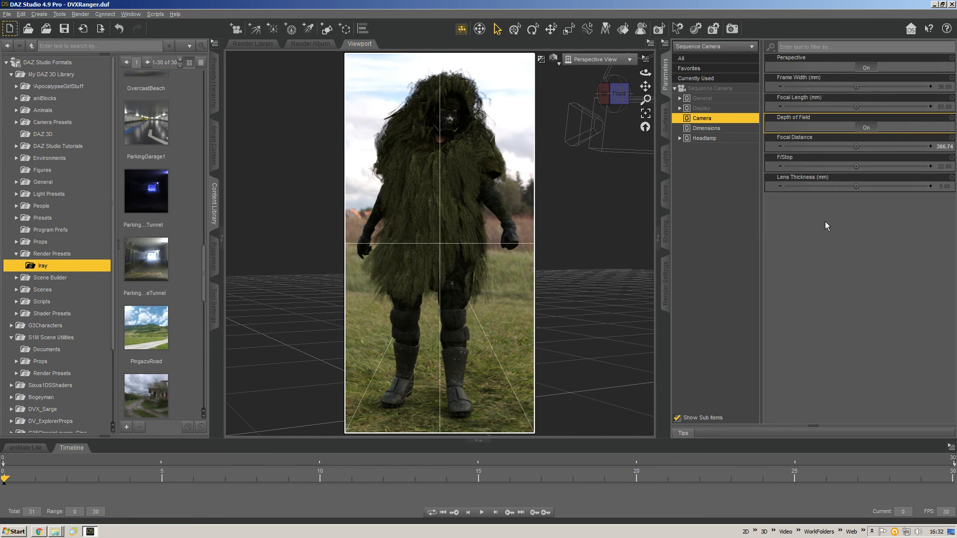
{"action": "left_click", "coordinate": [704, 138]}
{"action": "left_click", "coordinate": [802, 66]}
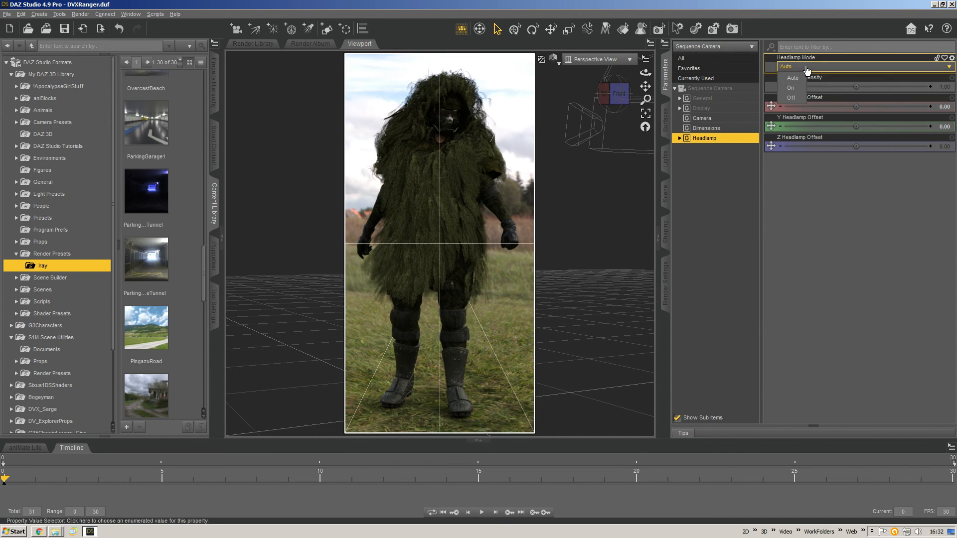
{"action": "left_click", "coordinate": [792, 97]}
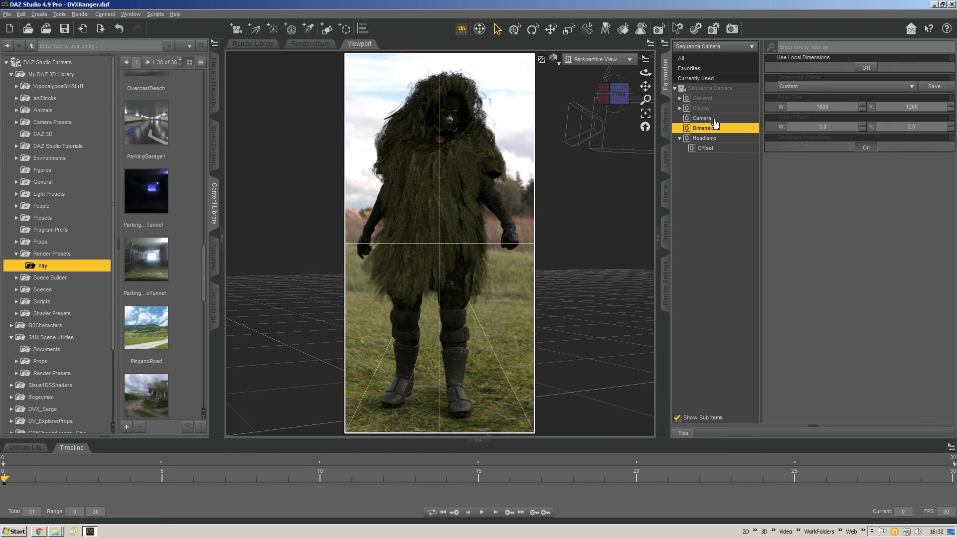
{"action": "left_click", "coordinate": [714, 120]}
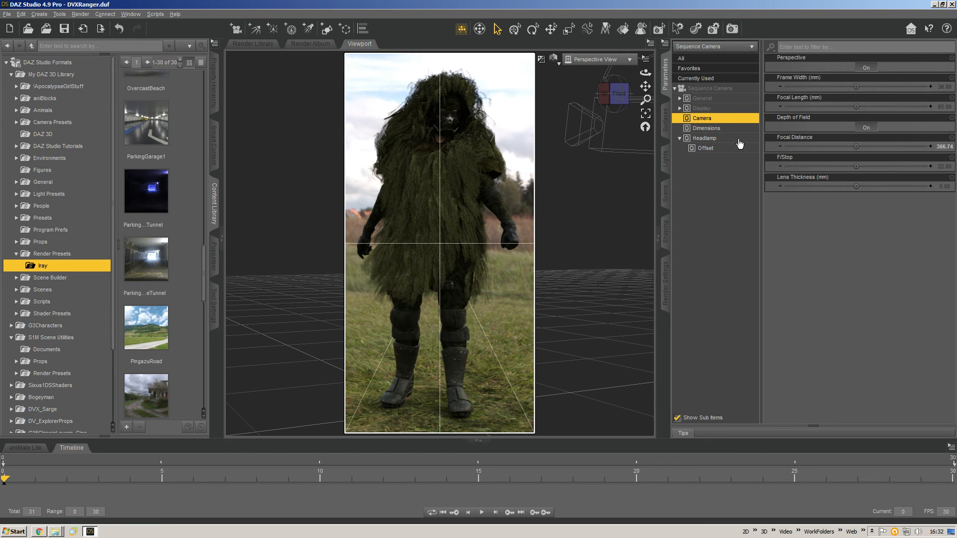
- Show the figure from the side in the perspective view and reselect the Sequence Camera with its camera parameters open
{"action": "left_click", "coordinate": [606, 63]}
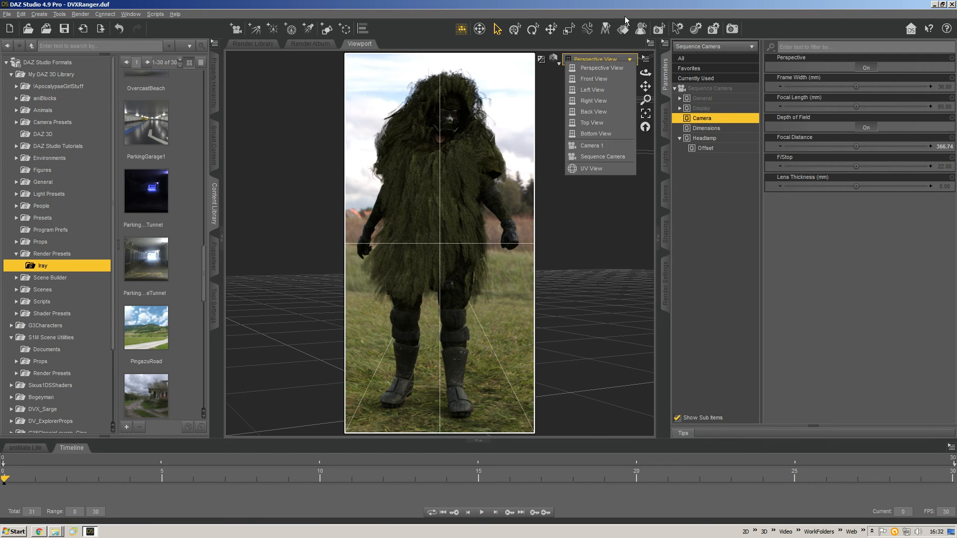
{"action": "left_click", "coordinate": [627, 3]}
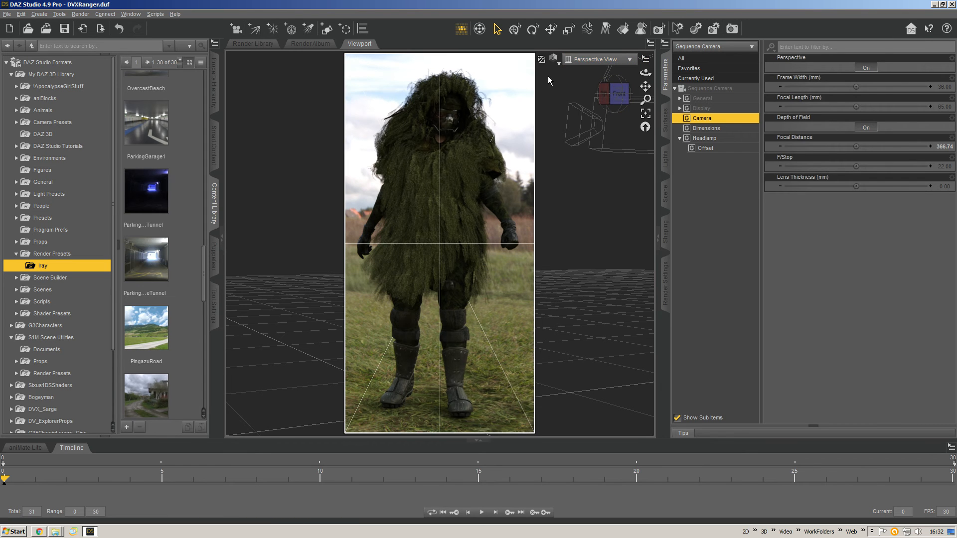
{"action": "left_click_drag", "start_coordinate": [621, 101], "coordinate": [599, 107]}
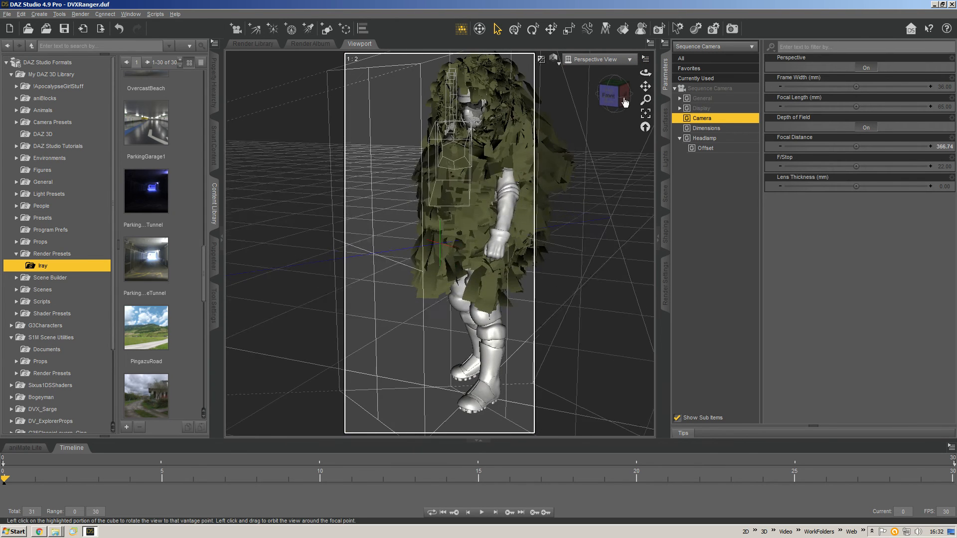
{"action": "scroll", "coordinate": [486, 224], "scroll_direction": "down", "scroll_amount": 5}
{"action": "left_click", "coordinate": [486, 224]}
{"action": "left_click", "coordinate": [486, 225]}
{"action": "scroll", "coordinate": [495, 224], "scroll_direction": "down", "scroll_amount": 2}
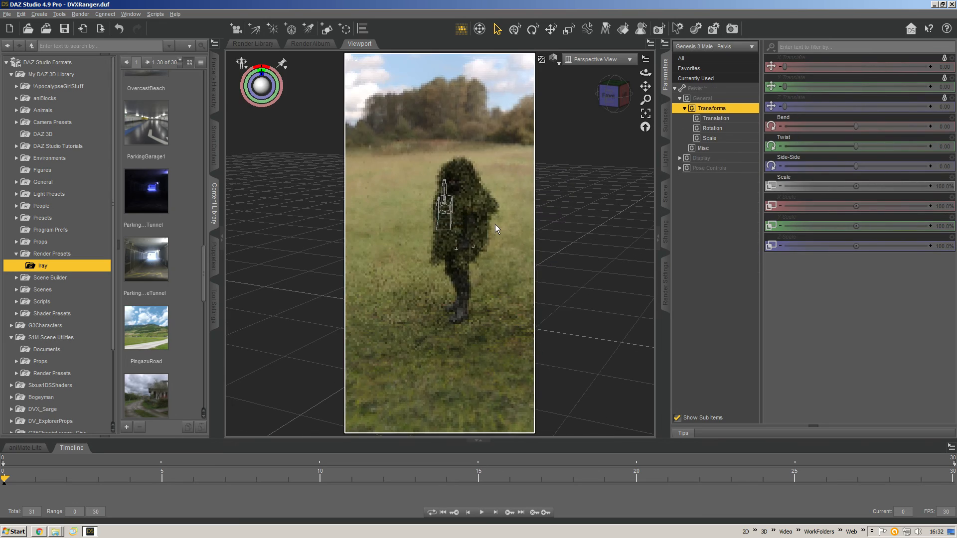
{"action": "scroll", "coordinate": [494, 246], "scroll_direction": "up", "scroll_amount": 1}
{"action": "scroll", "coordinate": [499, 244], "scroll_direction": "up", "scroll_amount": 2}
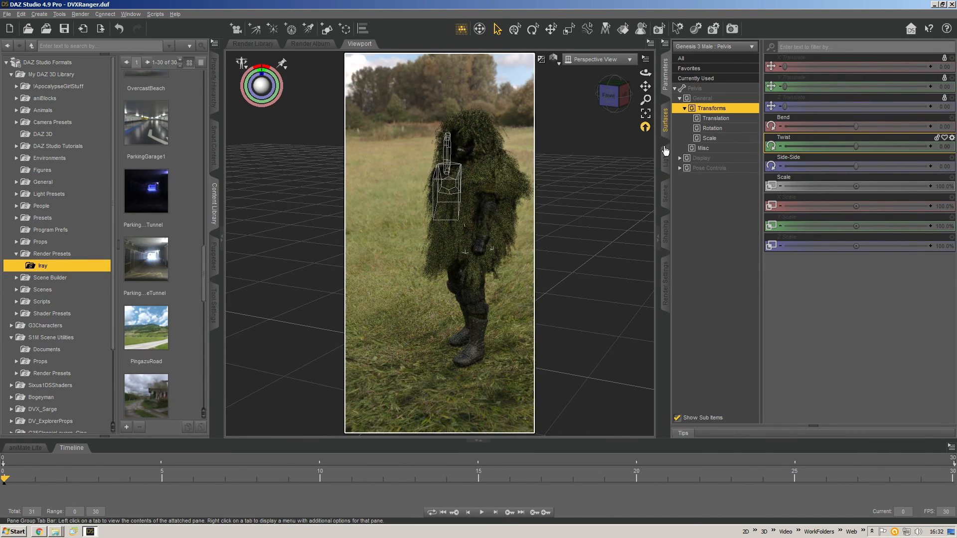
{"action": "left_click", "coordinate": [665, 194]}
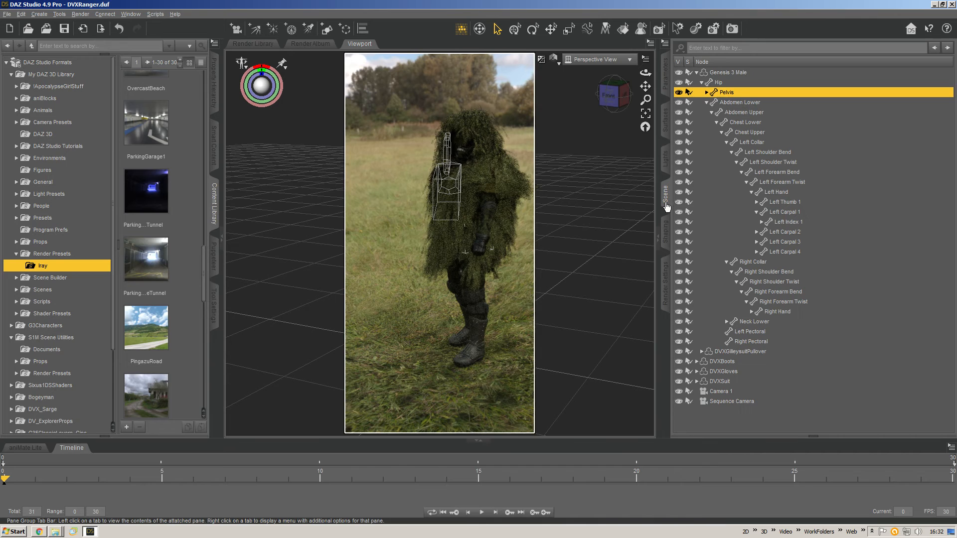
{"action": "left_click", "coordinate": [728, 402]}
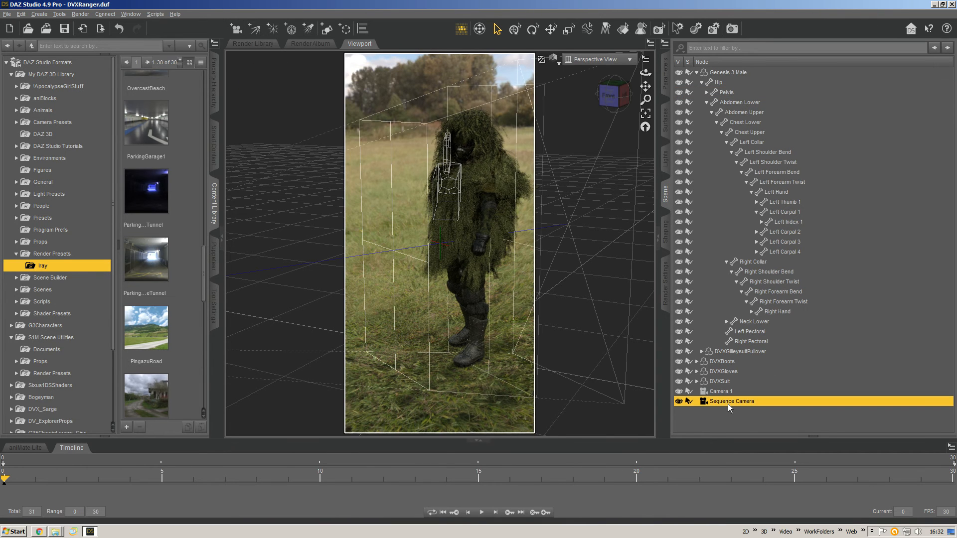
{"action": "left_click", "coordinate": [665, 74]}
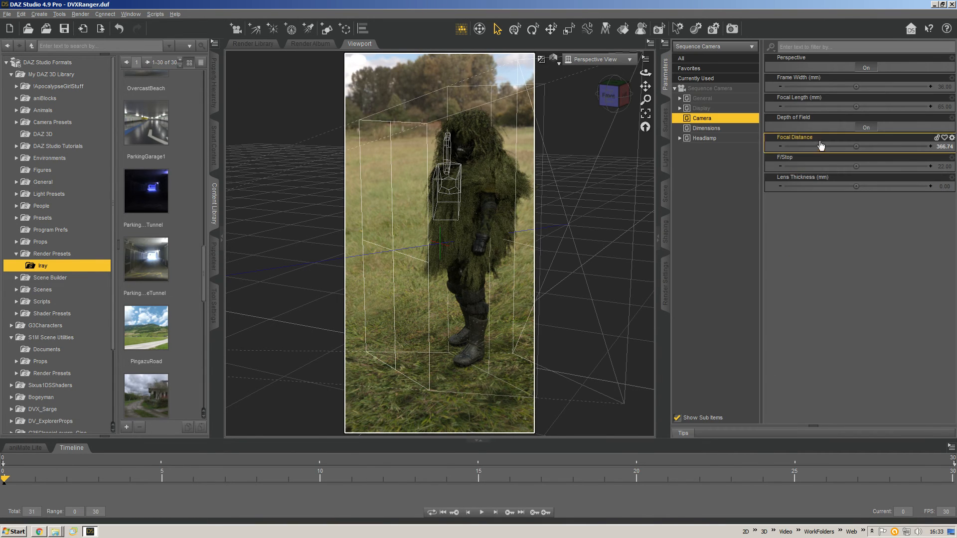
- Set the Sequence Camera's Focal Distance to 400.15 and its F/Stop to 12.85
{"action": "left_click_drag", "start_coordinate": [851, 143], "coordinate": [883, 146]}
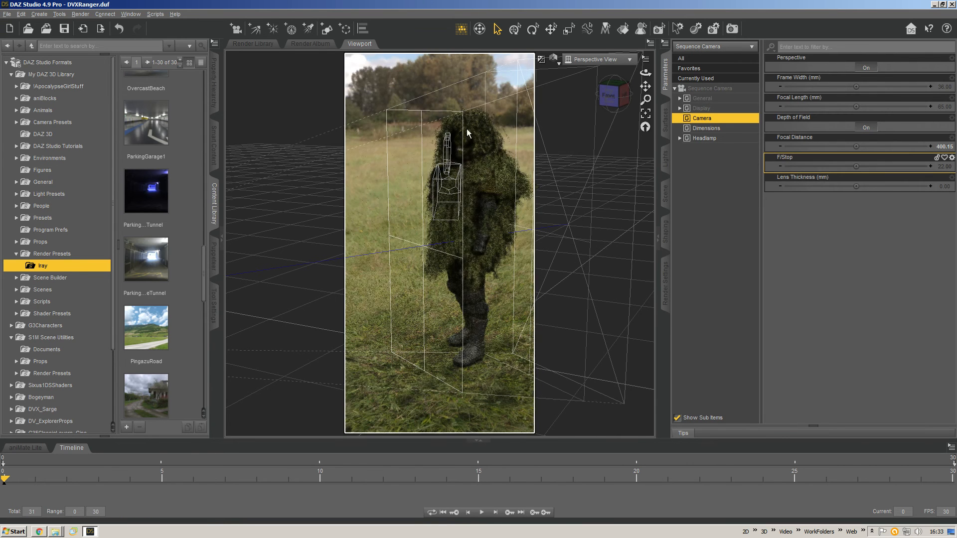
{"action": "left_click_drag", "start_coordinate": [844, 164], "coordinate": [837, 166]}
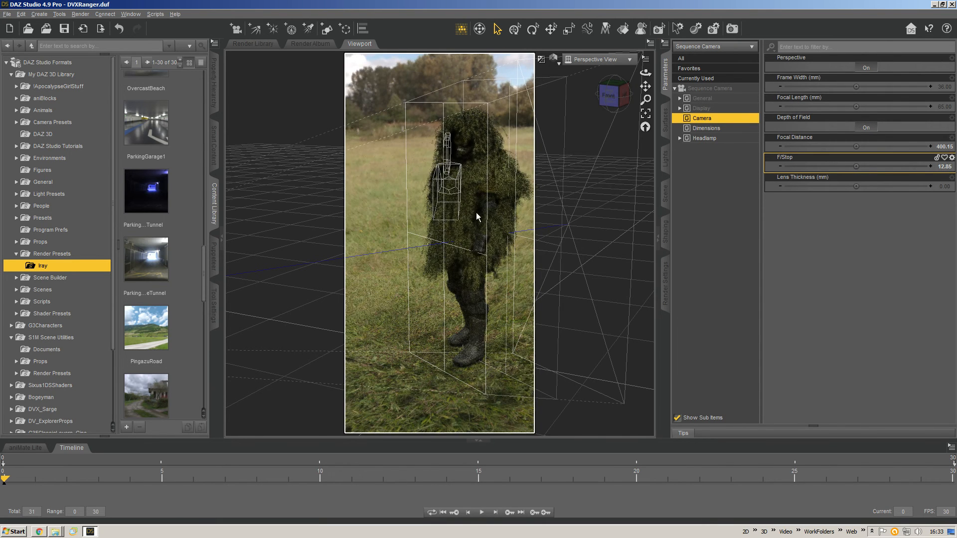
- Look through the Sequence Camera and step the timeline forward to frame 3 and back to frame 0
{"action": "left_click", "coordinate": [598, 59]}
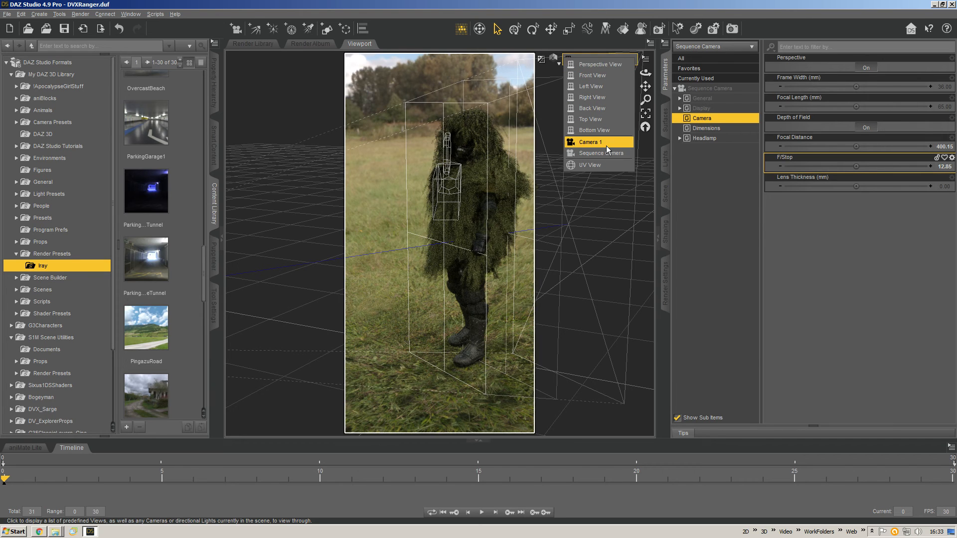
{"action": "left_click", "coordinate": [606, 153]}
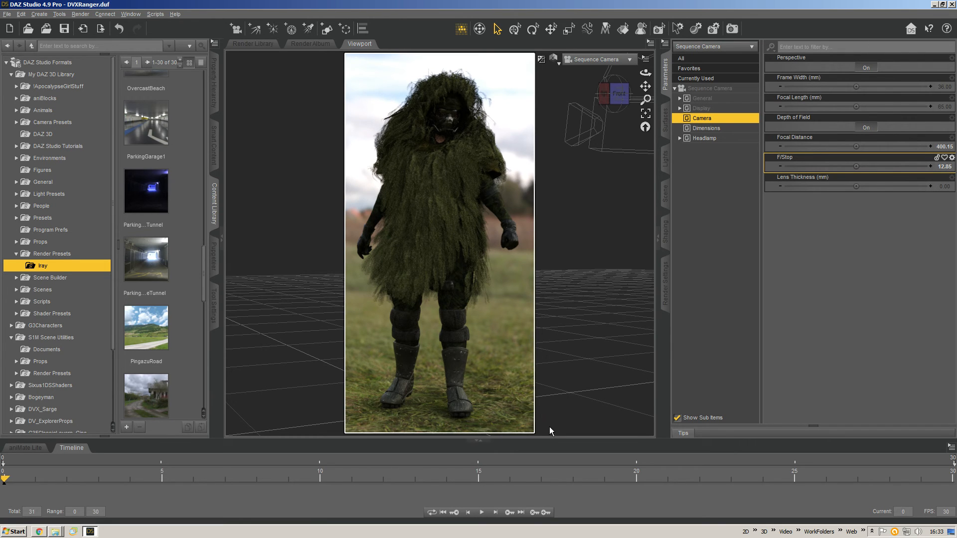
{"action": "key", "text": "Right"}
{"action": "key", "text": "Right"}
{"action": "key", "text": "Right"}
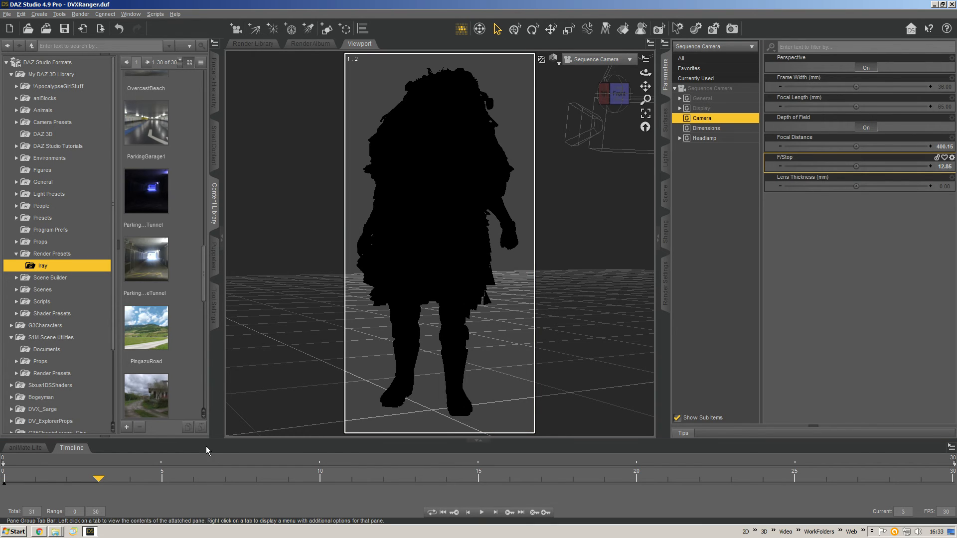
{"action": "key", "text": "Left"}
{"action": "key", "text": "Left"}
{"action": "key", "text": "Left"}
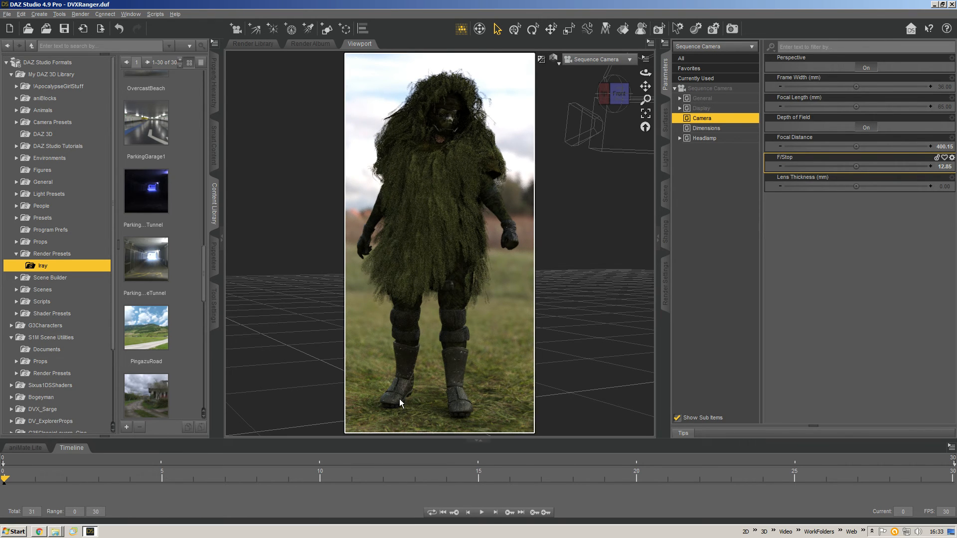
- At frame 1, orbit the Sequence Camera around to the figure's left side
{"action": "key", "text": "Right"}
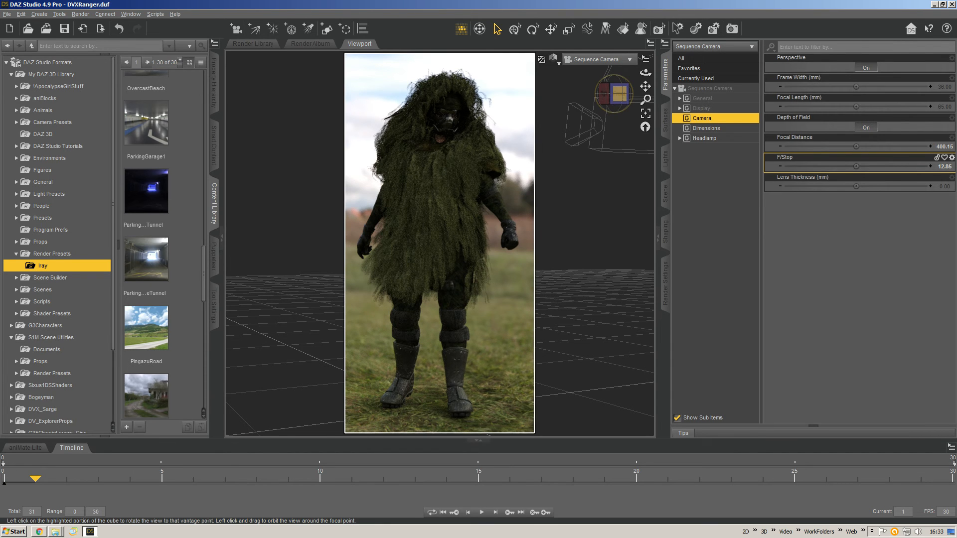
{"action": "mouse_move", "coordinate": [619, 93]}
{"action": "left_mouse_down"}
{"action": "mouse_move", "coordinate": [565, 94]}
{"action": "mouse_move", "coordinate": [617, 99]}
{"action": "left_mouse_up"}
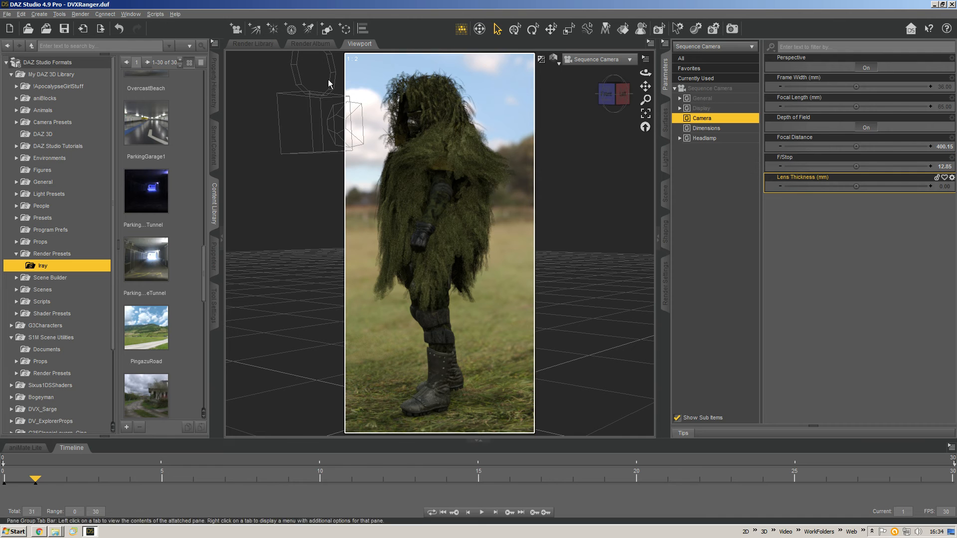
{"action": "left_click", "coordinate": [629, 105]}
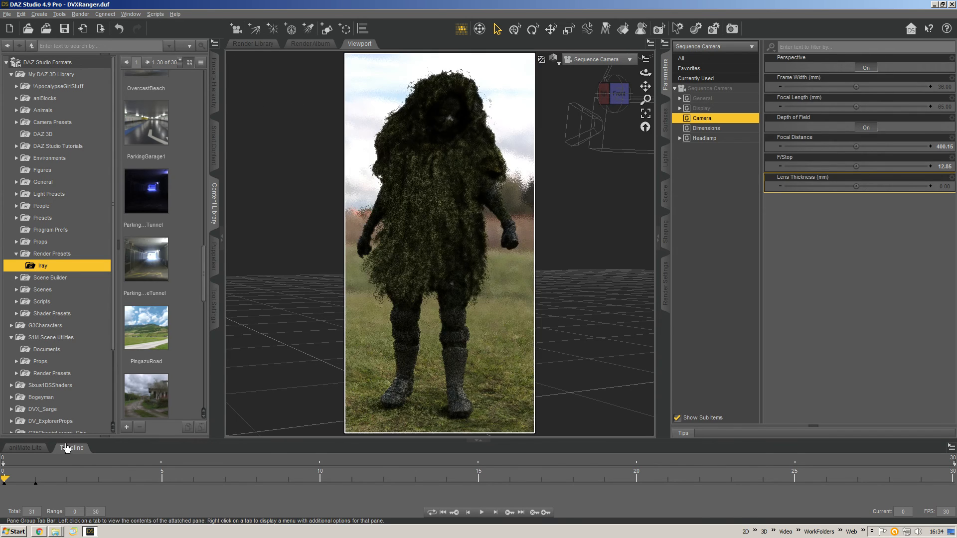
- Advance to frame 2 and orbit the Sequence Camera around to the figure's back
{"action": "key", "text": "Right"}
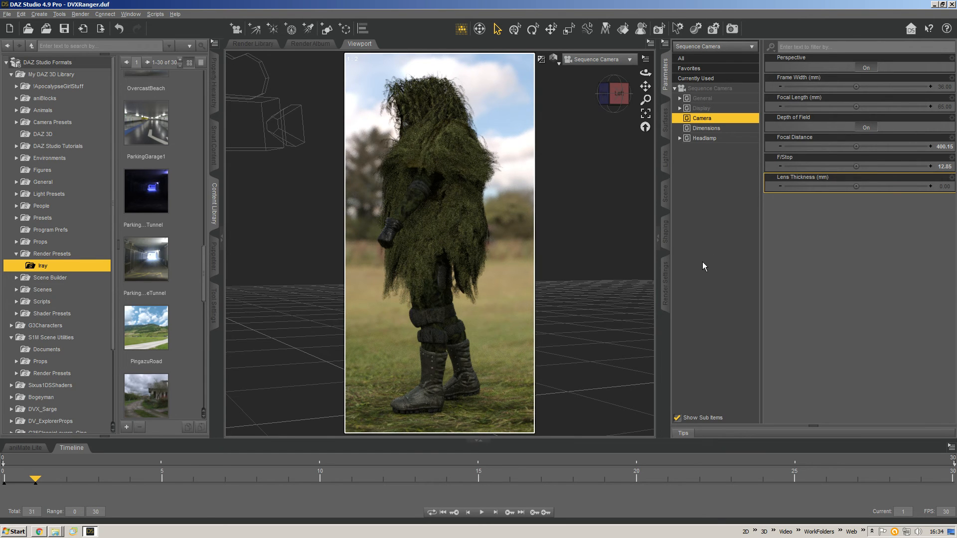
{"action": "key", "text": "Right"}
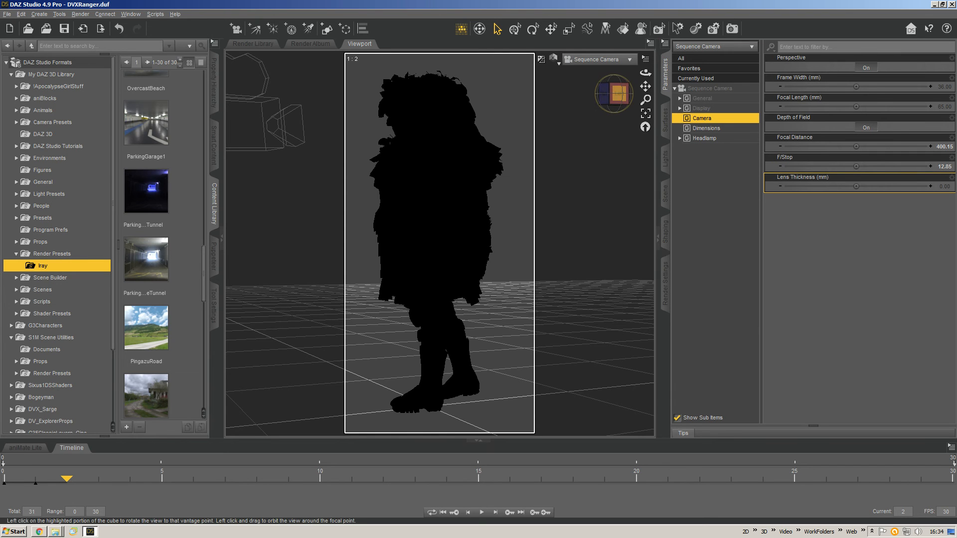
{"action": "left_click_drag", "start_coordinate": [613, 94], "coordinate": [594, 99]}
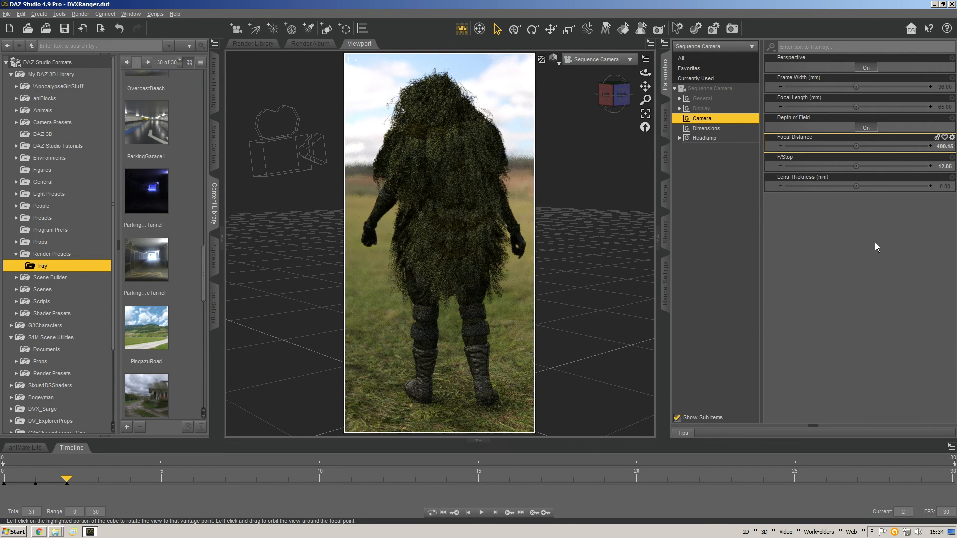
- Step back and forth through the first timeline frames to check the Sequence Camera's front, side and back views
{"action": "key", "text": "Left"}
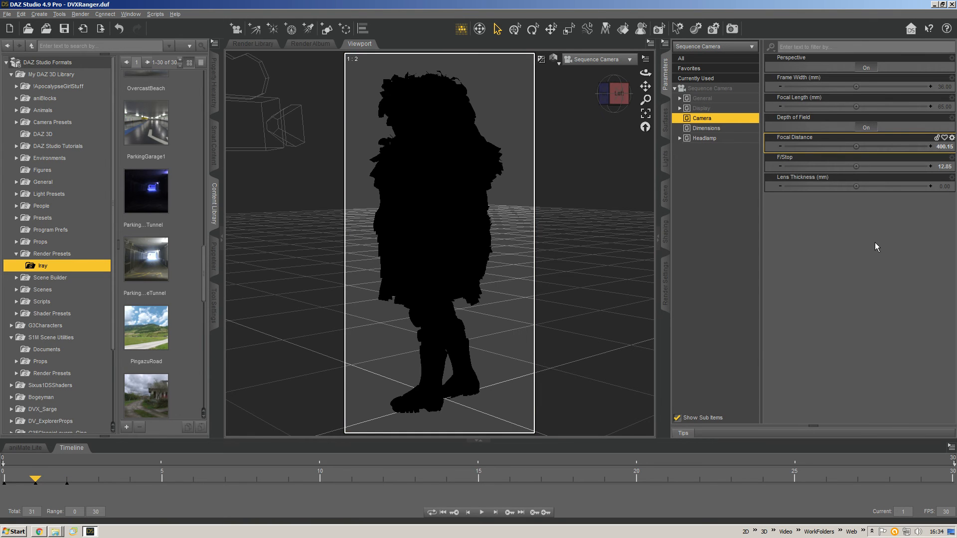
{"action": "key", "text": "Left"}
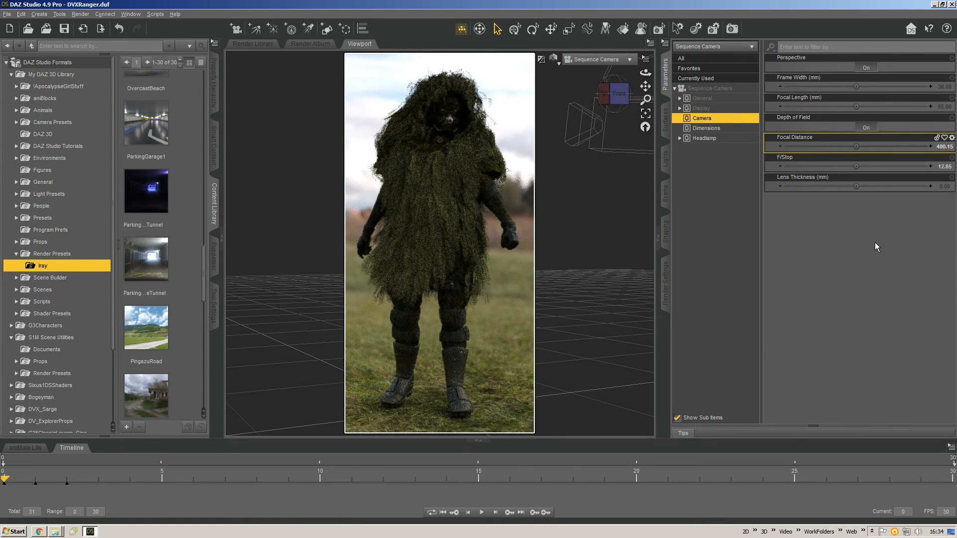
{"action": "key", "text": "Right"}
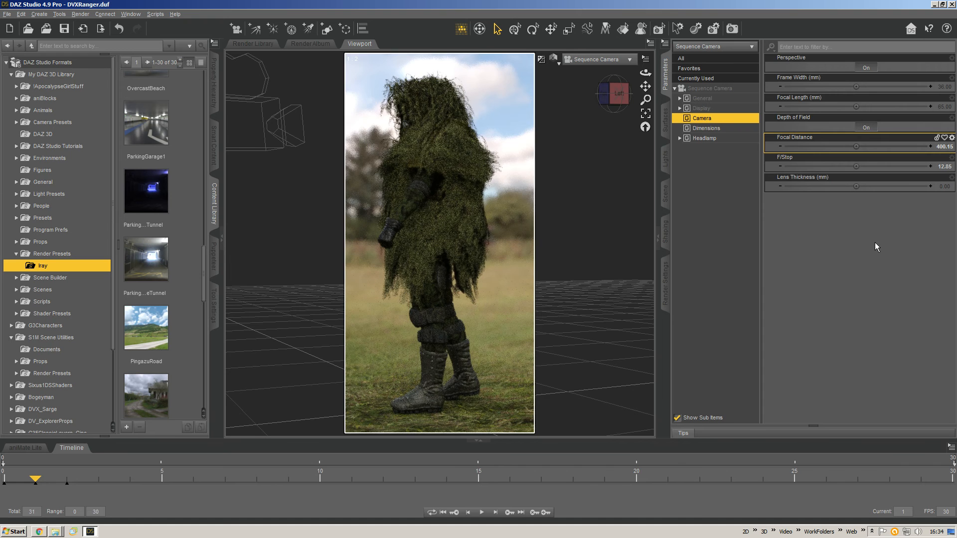
{"action": "key", "text": "Right"}
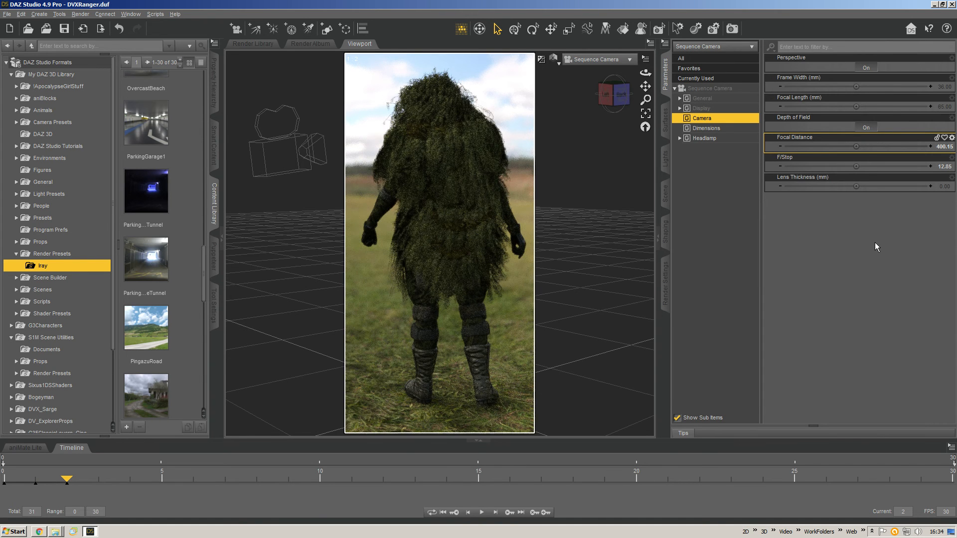
{"action": "key", "text": "Right"}
{"action": "key", "text": "Left"}
{"action": "key", "text": "Left"}
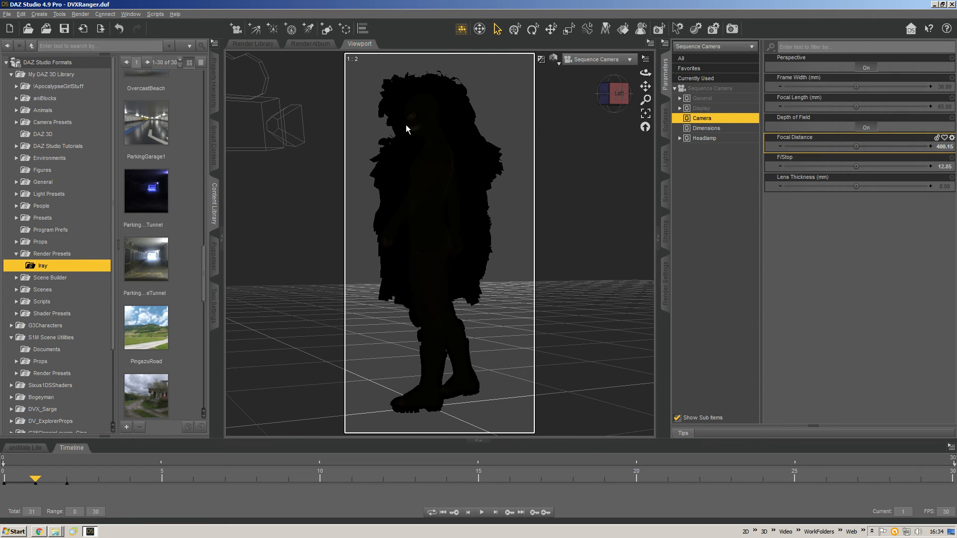
- Select the Genesis 3 Male figure beneath the ghillie suit
{"action": "right_click", "coordinate": [406, 126]}
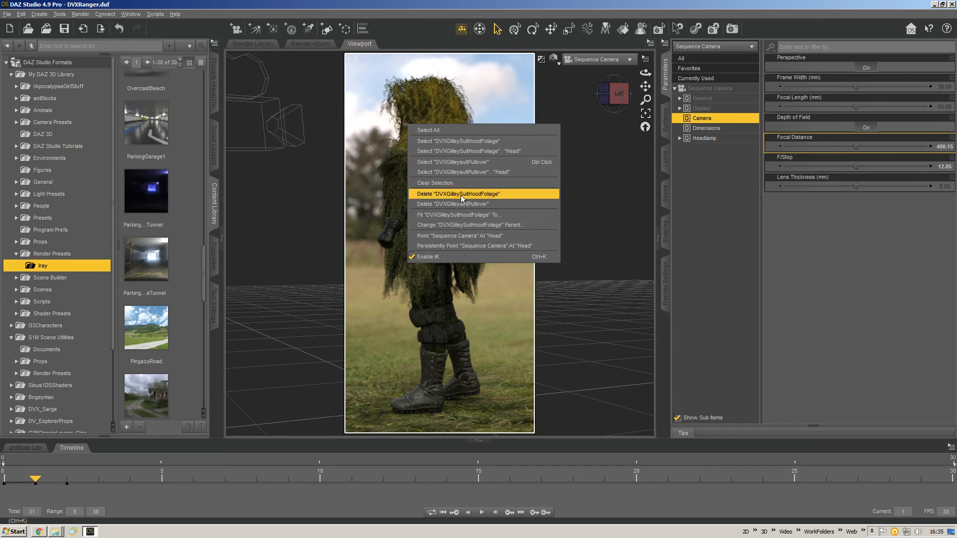
{"action": "left_click", "coordinate": [484, 74]}
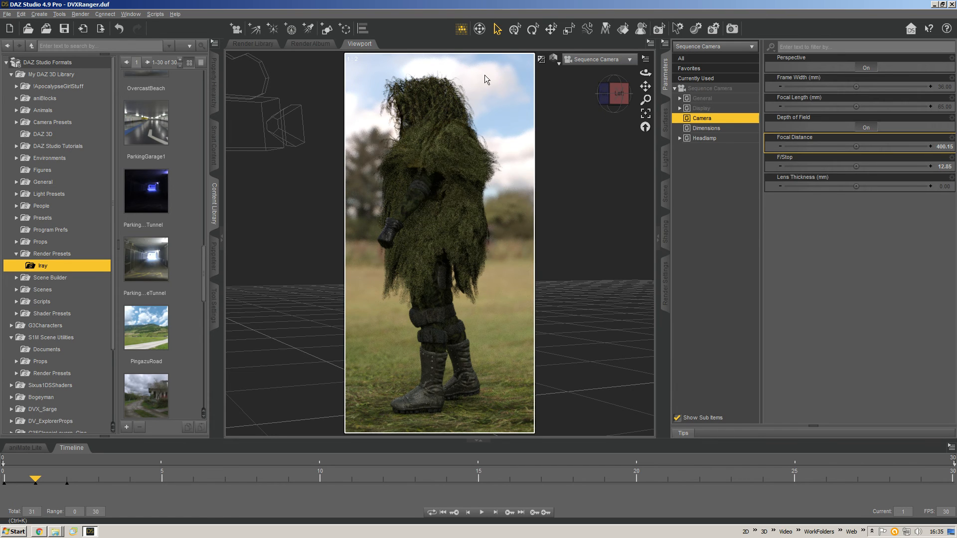
{"action": "right_click", "coordinate": [427, 177]}
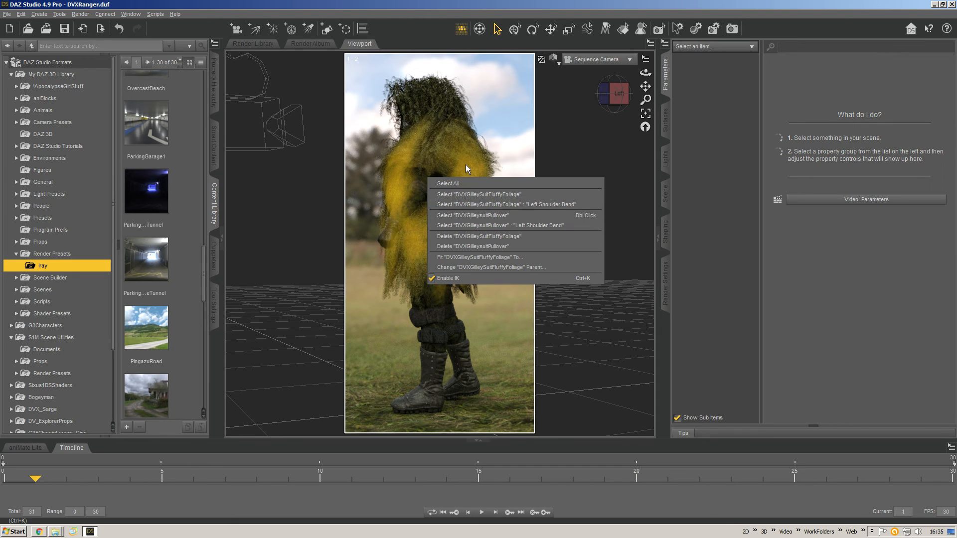
{"action": "left_click", "coordinate": [538, 121]}
{"action": "right_click", "coordinate": [433, 314]}
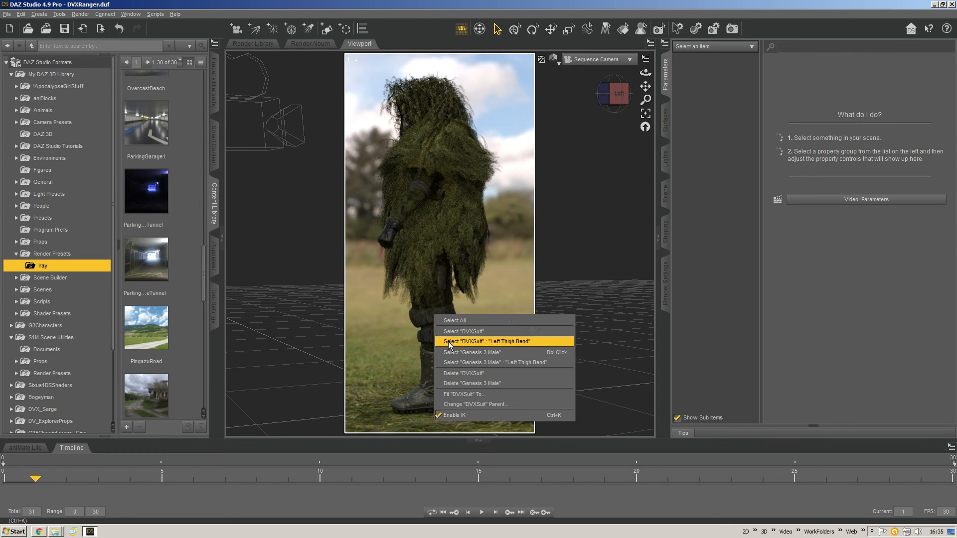
{"action": "left_click", "coordinate": [463, 354]}
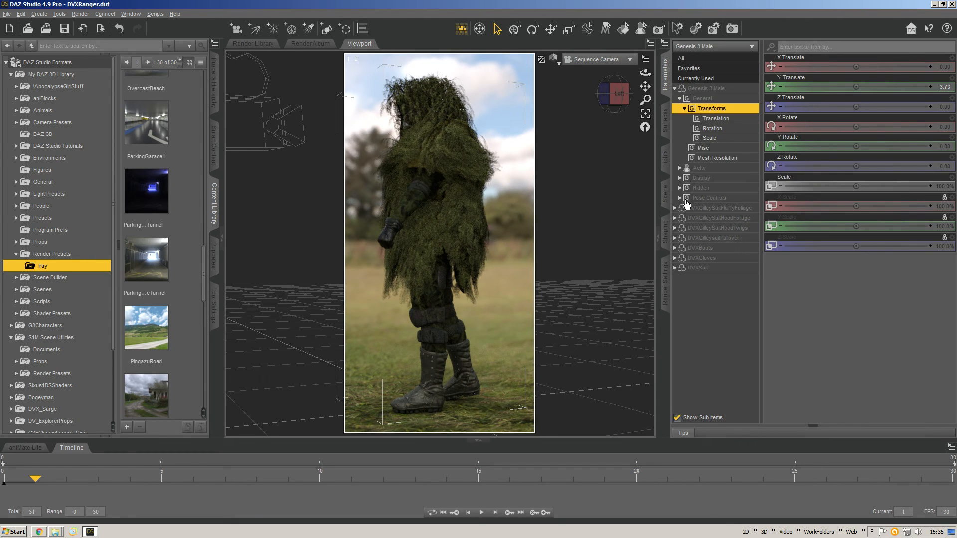
- At frame 1, twist the figure's torso by setting the Waist Twist pose control to about 50.5%
{"action": "left_click", "coordinate": [688, 169]}
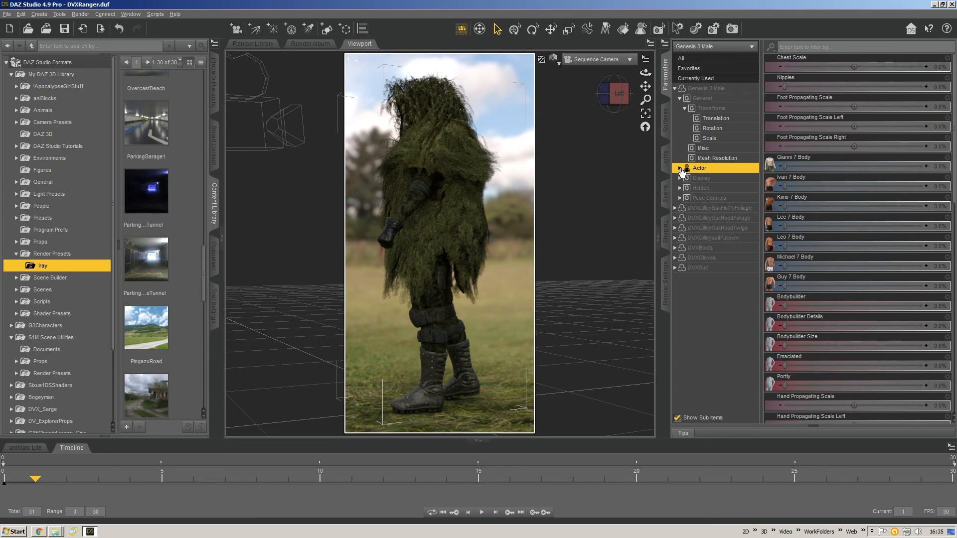
{"action": "left_click", "coordinate": [712, 189]}
{"action": "left_click", "coordinate": [680, 198]}
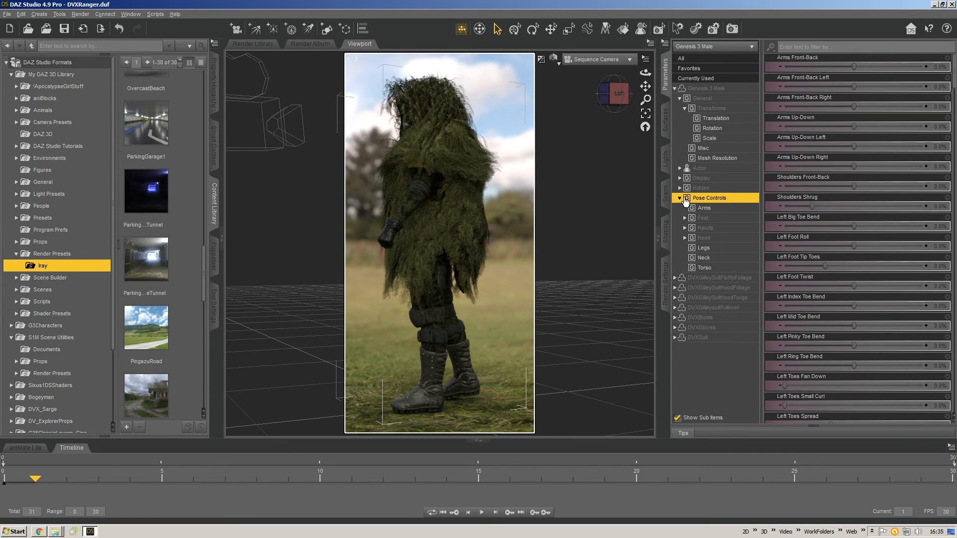
{"action": "left_click", "coordinate": [708, 208]}
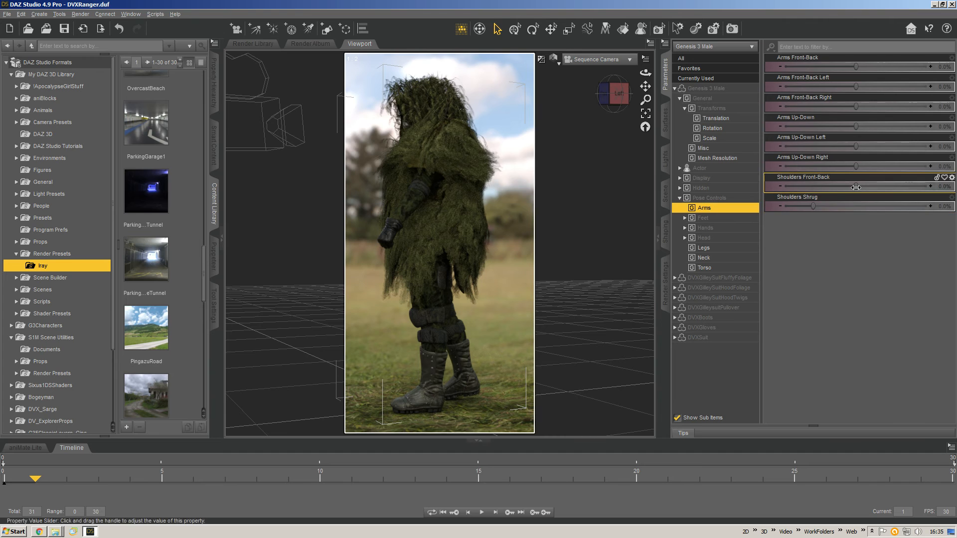
{"action": "left_click", "coordinate": [716, 269]}
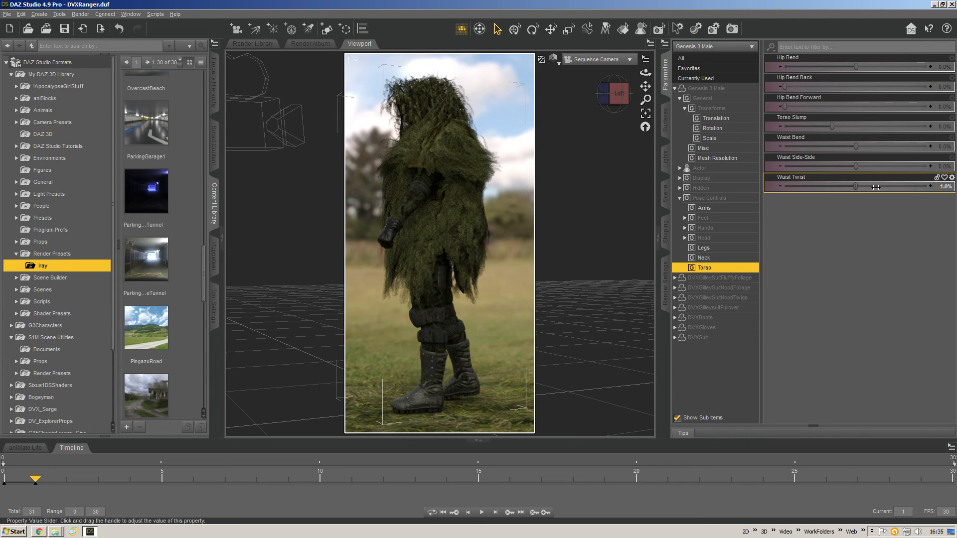
{"action": "left_click_drag", "start_coordinate": [875, 186], "coordinate": [892, 189]}
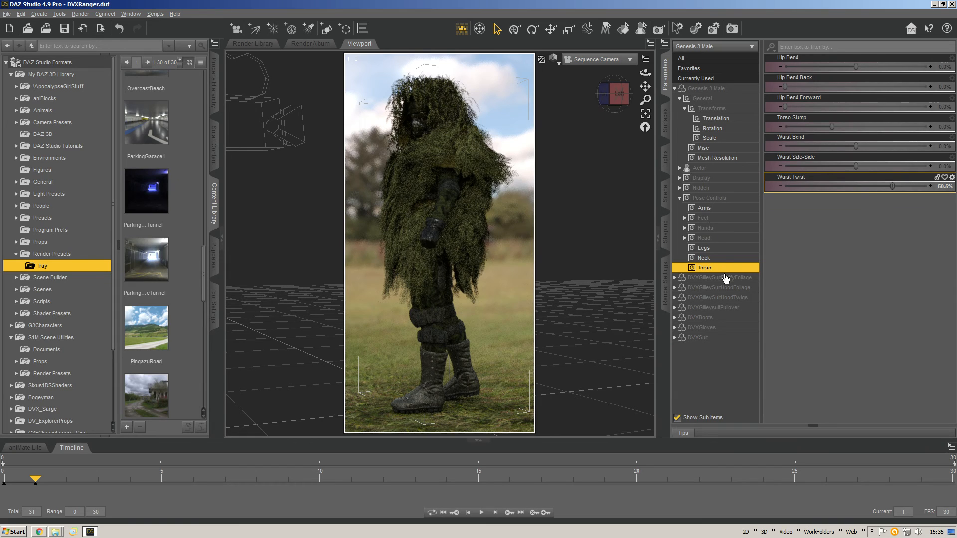
- Turn the figure's head by setting Neck-Head Twist to about 49.1%
{"action": "left_click", "coordinate": [718, 257]}
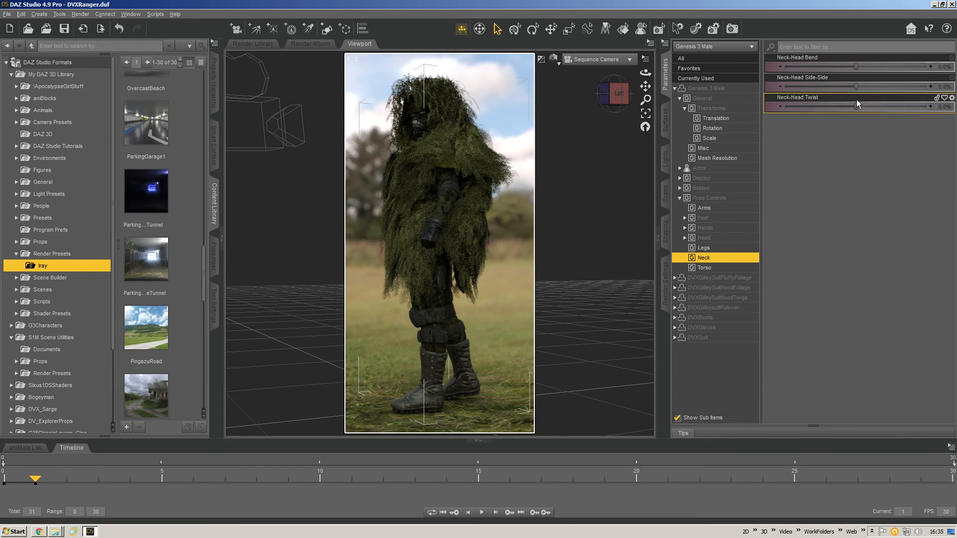
{"action": "left_click_drag", "start_coordinate": [856, 104], "coordinate": [888, 106]}
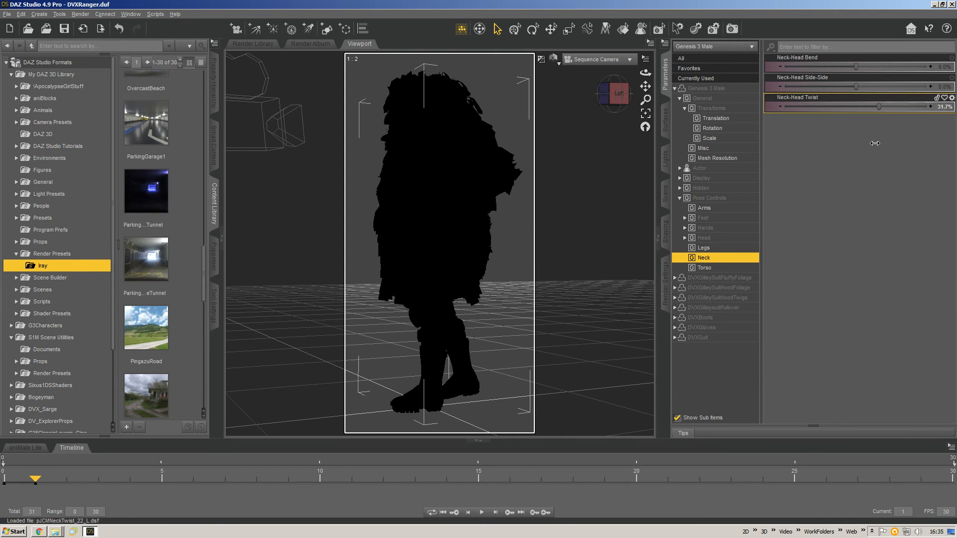
{"action": "left_click_drag", "start_coordinate": [874, 143], "coordinate": [876, 230]}
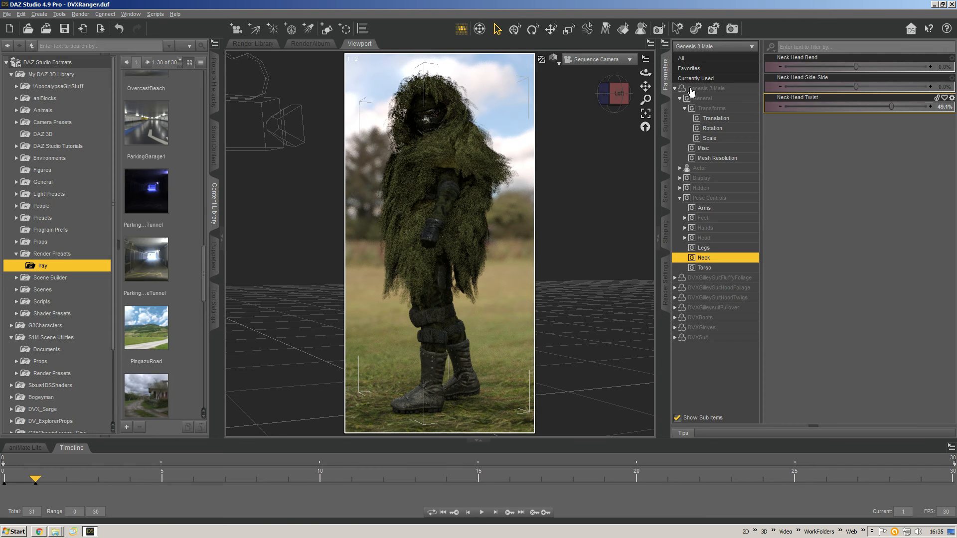
- Switch the viewport from Iray preview to textured shading in Perspective View, and adjust Neck-Head Twist to about 51.2%
{"action": "left_click", "coordinate": [554, 58]}
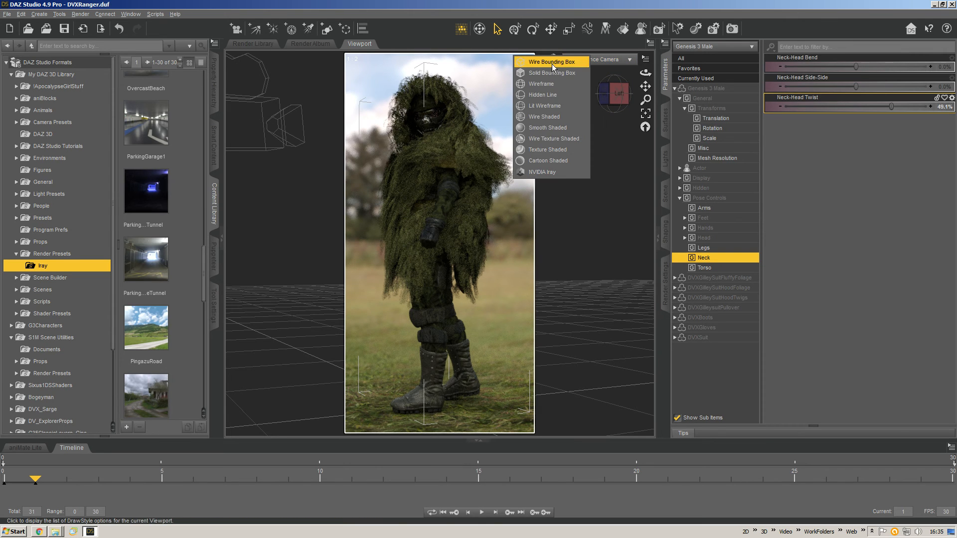
{"action": "left_click", "coordinate": [552, 142]}
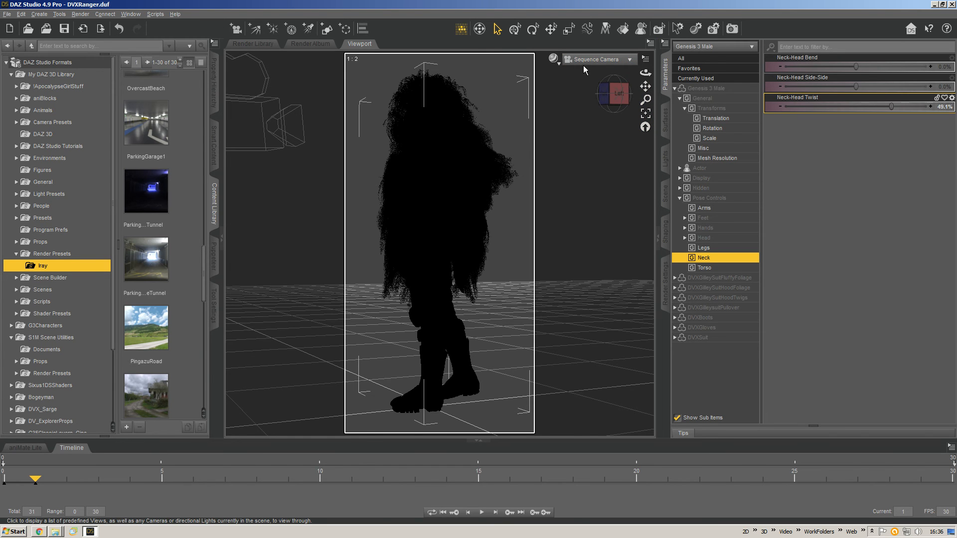
{"action": "left_click", "coordinate": [597, 59]}
{"action": "left_click", "coordinate": [597, 66]}
{"action": "left_click_drag", "start_coordinate": [617, 92], "coordinate": [617, 93]}
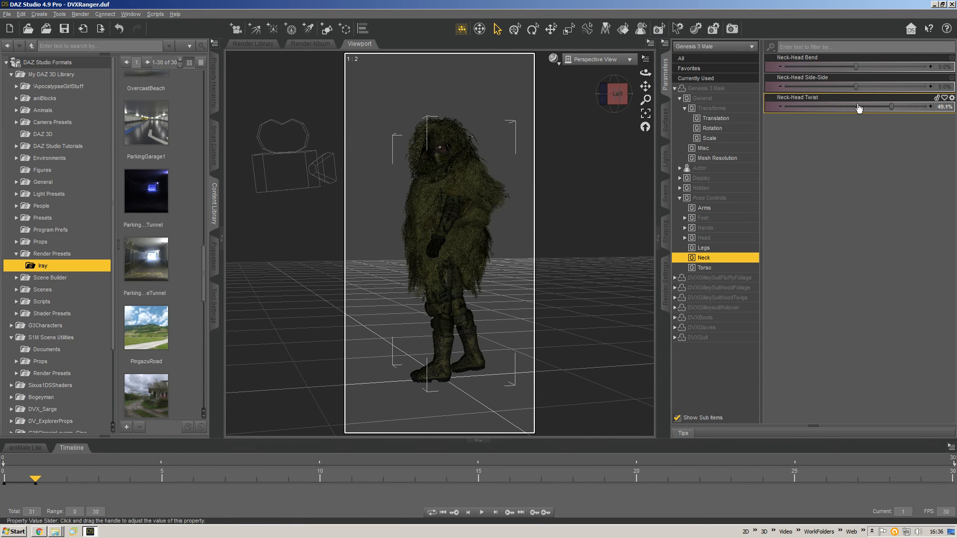
{"action": "left_click_drag", "start_coordinate": [890, 106], "coordinate": [893, 106]}
- Advance to frame 2, set the figure's Legs Out Left to about 2.4%, and slightly increase Knees Up Left
{"action": "key", "text": "Right"}
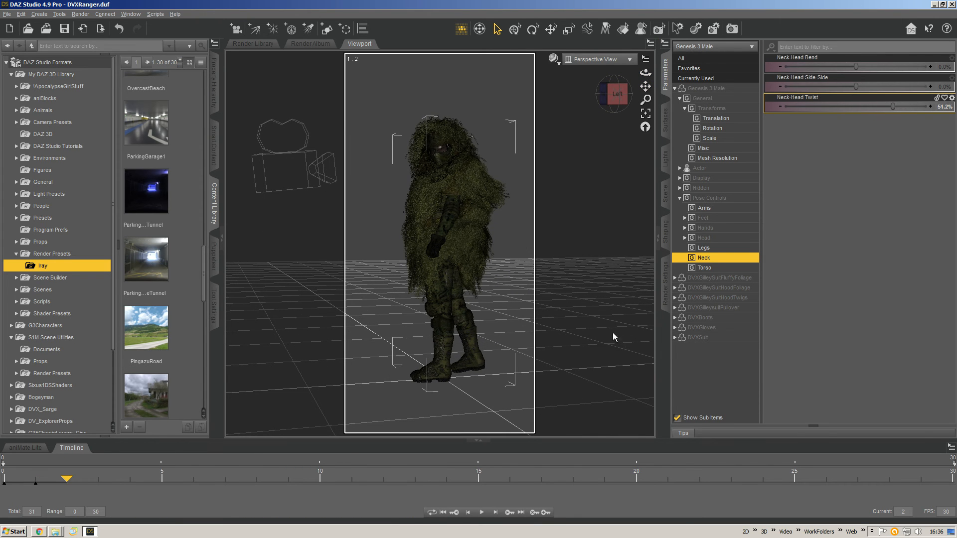
{"action": "left_click", "coordinate": [721, 239]}
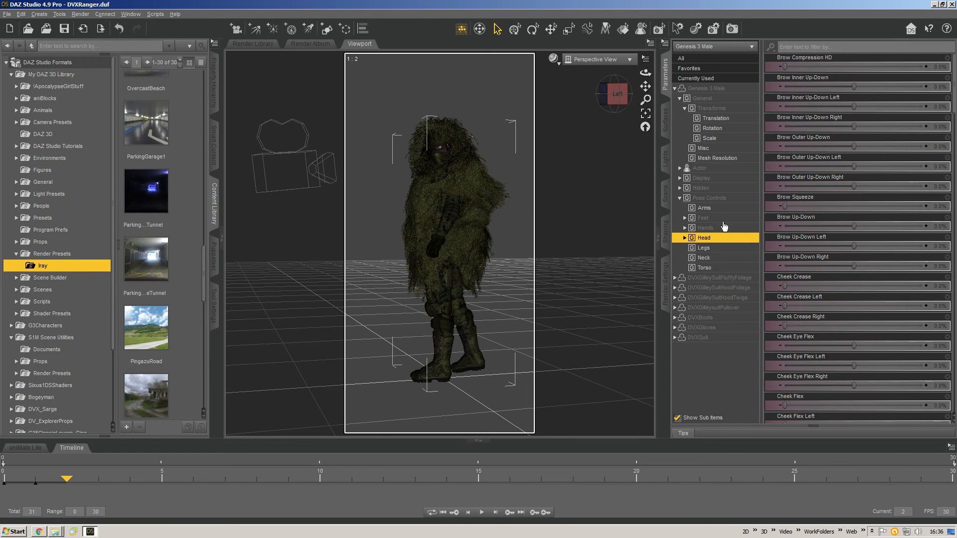
{"action": "left_click", "coordinate": [718, 227]}
{"action": "left_click", "coordinate": [720, 218]}
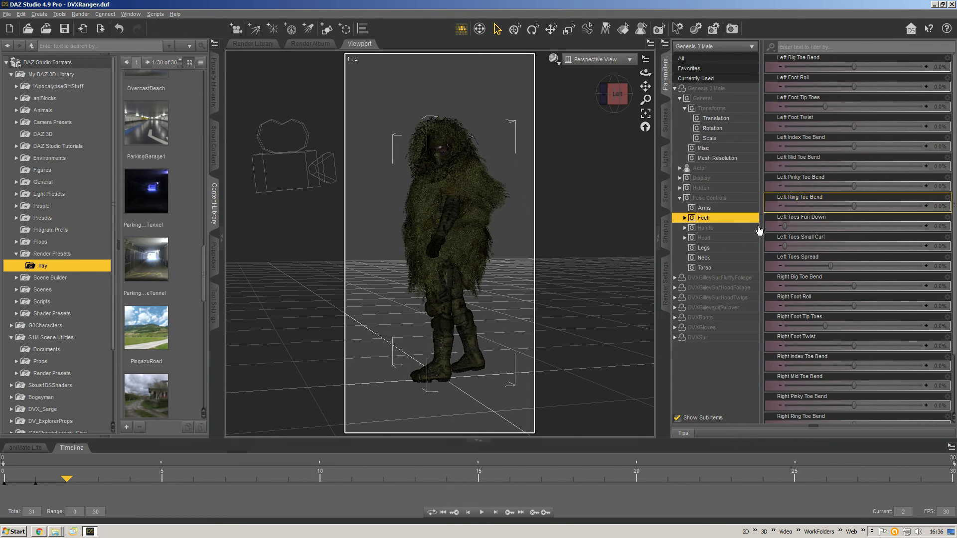
{"action": "left_click", "coordinate": [684, 218]}
{"action": "left_click", "coordinate": [685, 219]}
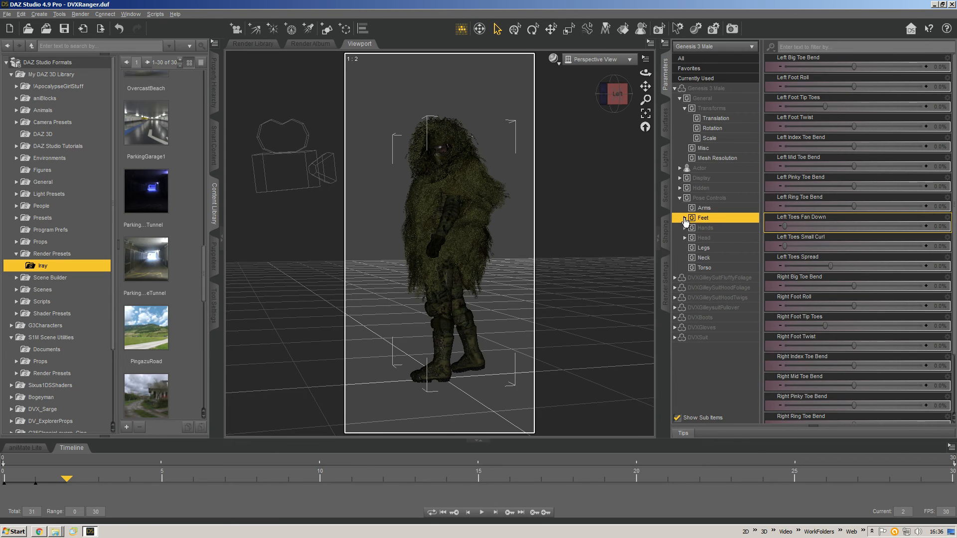
{"action": "left_click", "coordinate": [717, 248]}
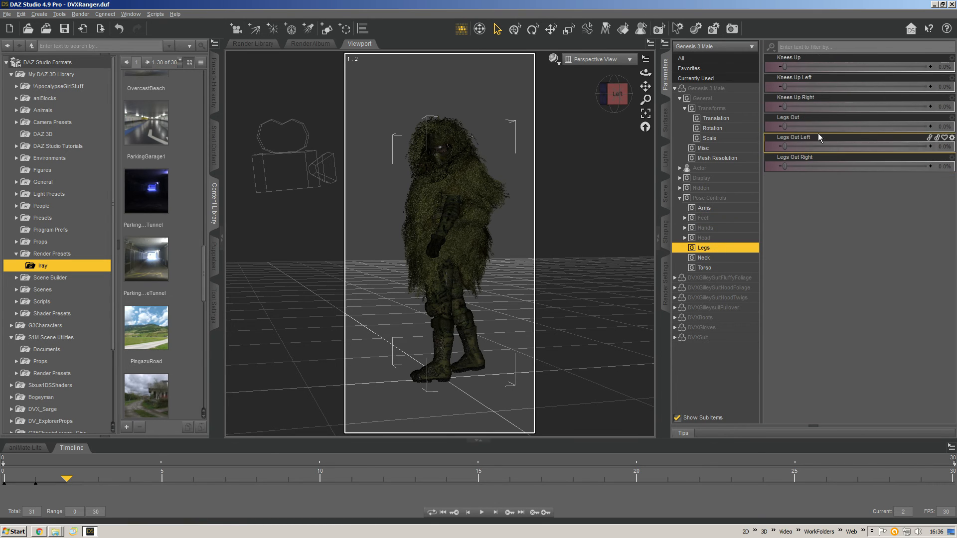
{"action": "mouse_move", "coordinate": [790, 146]}
{"action": "left_mouse_down"}
{"action": "mouse_move", "coordinate": [799, 146]}
{"action": "mouse_move", "coordinate": [788, 145]}
{"action": "left_mouse_up"}
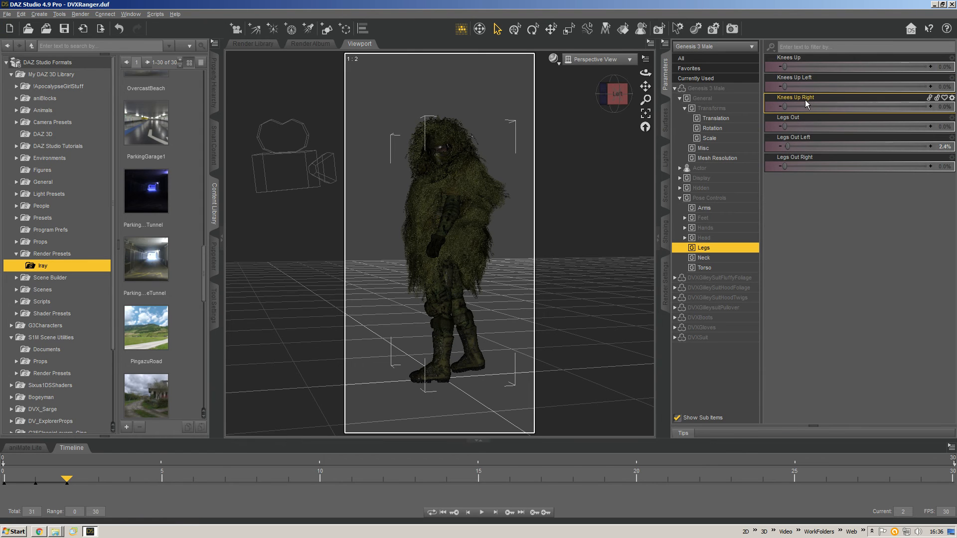
{"action": "left_click_drag", "start_coordinate": [785, 86], "coordinate": [803, 89]}
- Bend the figure's torso at frame 2 by setting Waist Bend to about 5.2%
{"action": "left_click", "coordinate": [718, 267]}
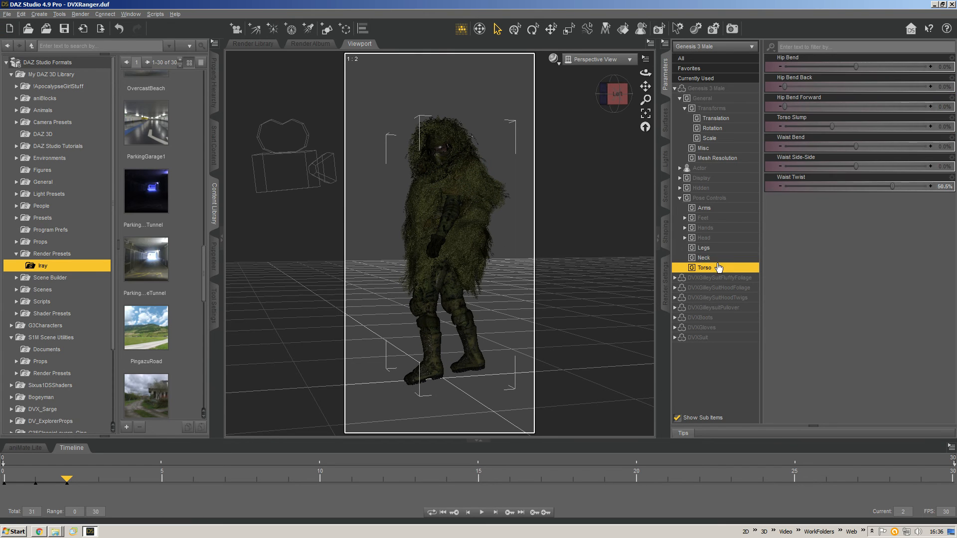
{"action": "left_click_drag", "start_coordinate": [854, 147], "coordinate": [860, 147]}
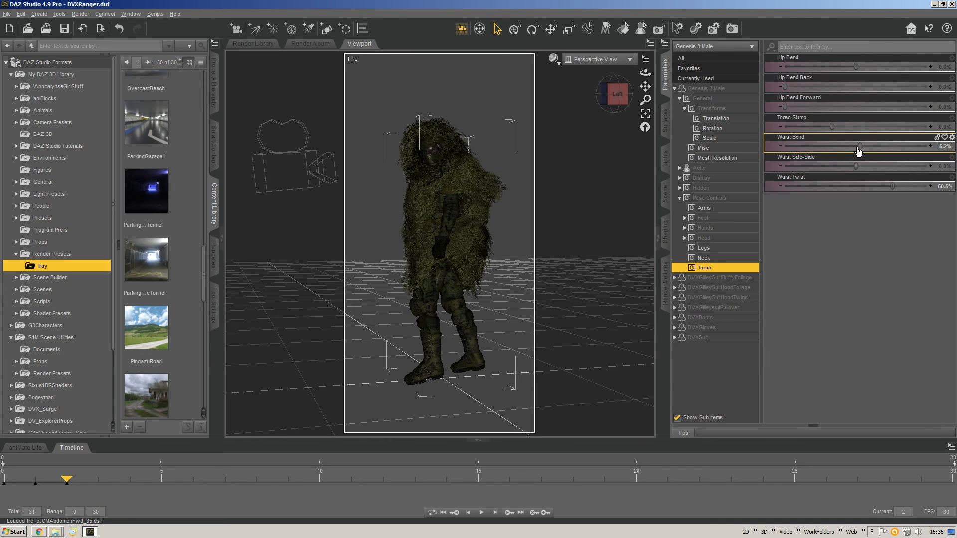
- Advance to frame 3 and reset the whole figure to its default pose
{"action": "key", "text": "Right"}
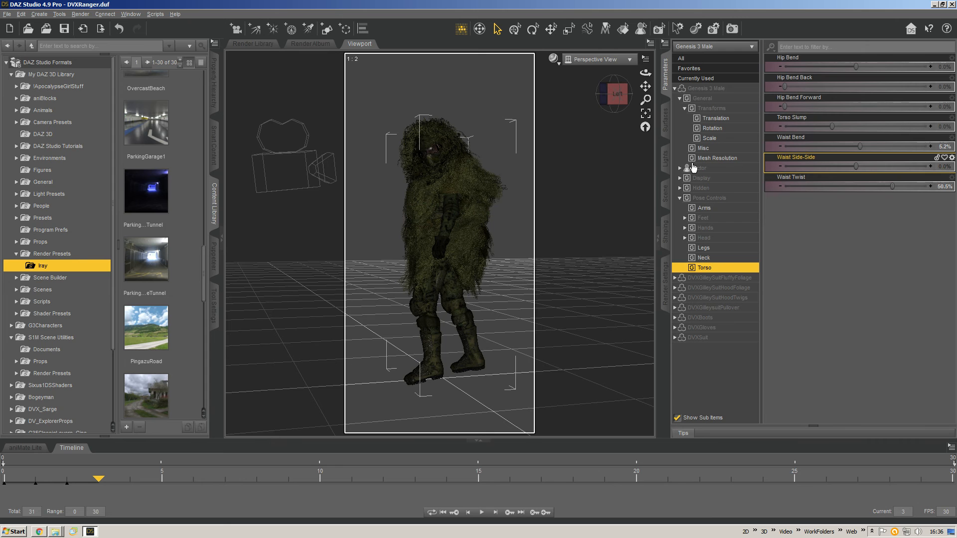
{"action": "key", "text": "ctrl+shift+f"}
{"action": "mouse_move", "coordinate": [616, 93]}
{"action": "left_mouse_down"}
{"action": "mouse_move", "coordinate": [657, 95]}
{"action": "mouse_move", "coordinate": [620, 95]}
{"action": "left_mouse_up"}
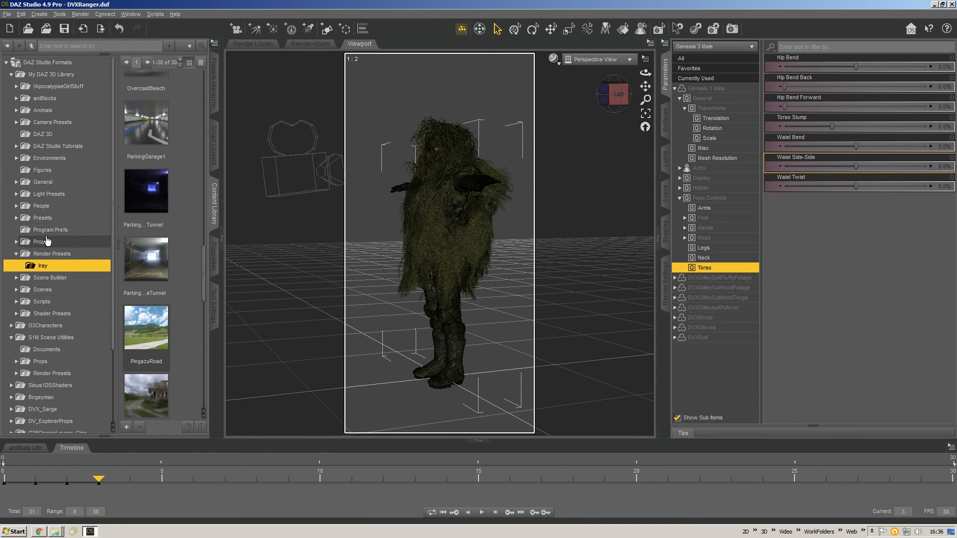
- Apply the Urban Model 01 pose from the Genesis 3 Male poses library to the figure at frame 3
{"action": "double_click", "coordinate": [56, 207]}
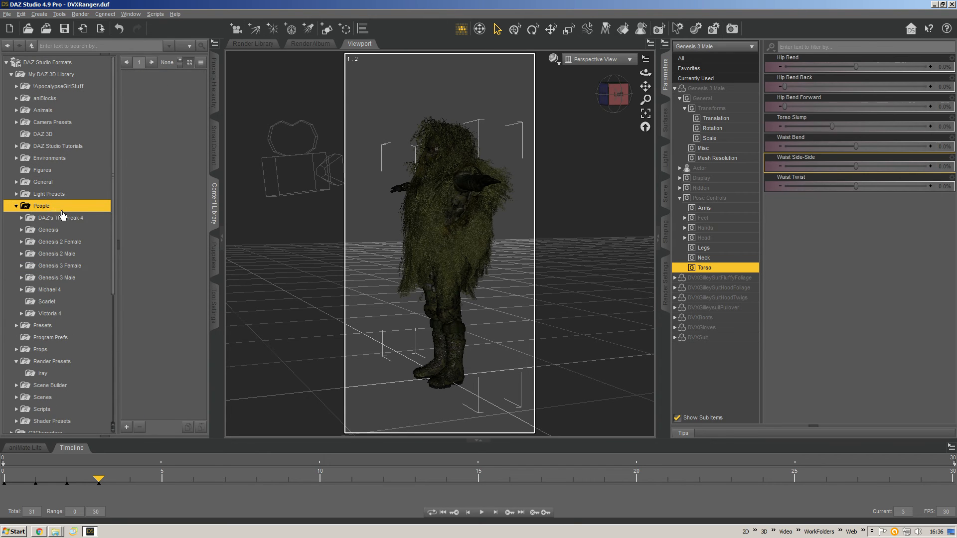
{"action": "double_click", "coordinate": [71, 280]}
{"action": "left_click", "coordinate": [106, 338]}
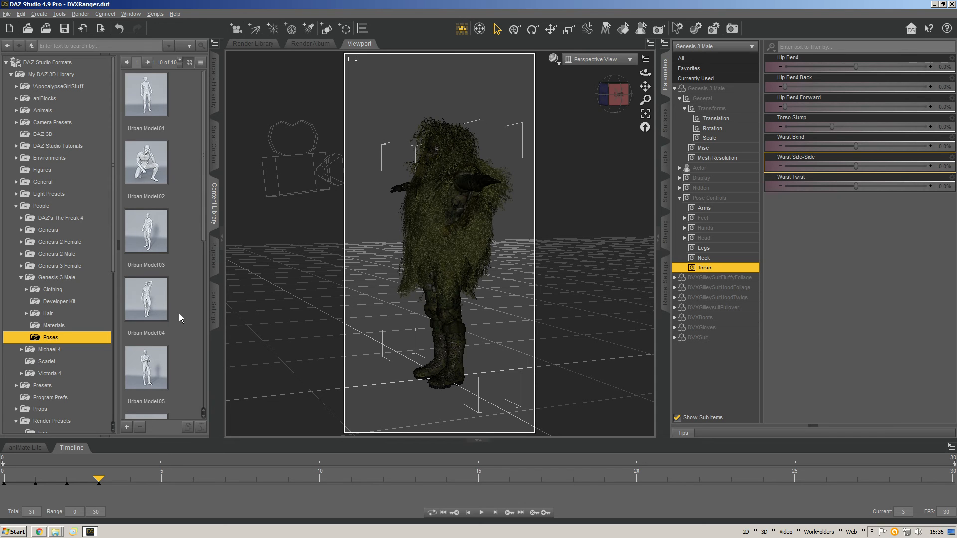
{"action": "double_click", "coordinate": [146, 98]}
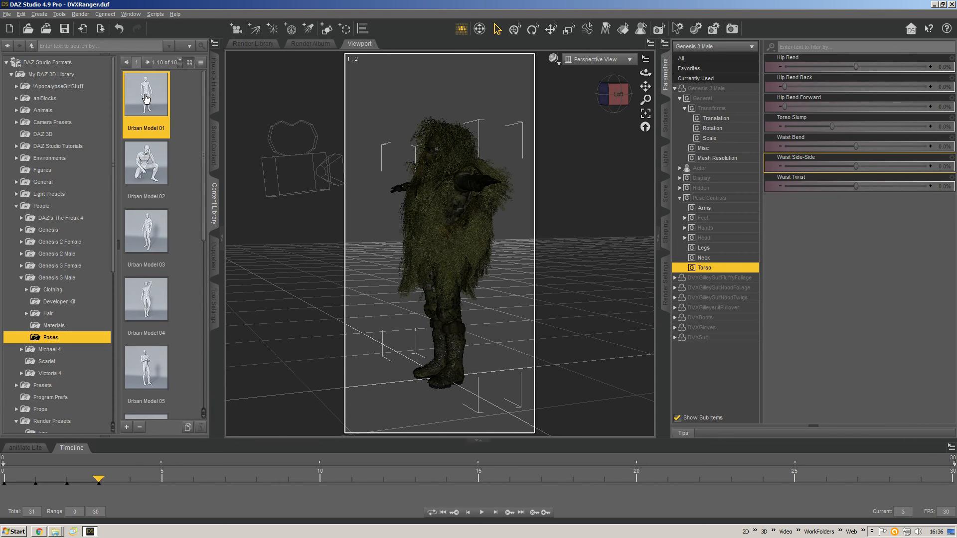
- Apply the Urban Model 03 pose at frame 4 and the Urban Model 07 pose at frame 5
{"action": "key", "text": "Right"}
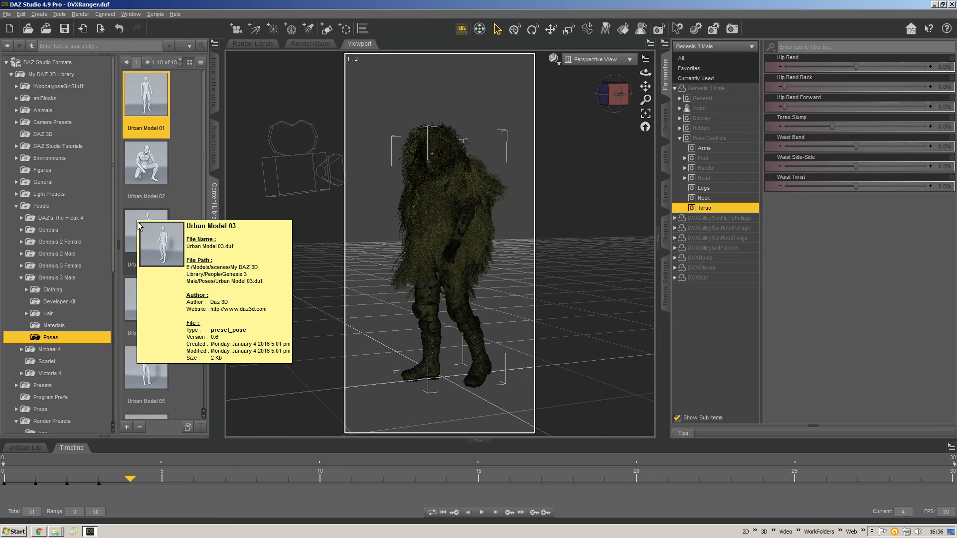
{"action": "double_click", "coordinate": [151, 252]}
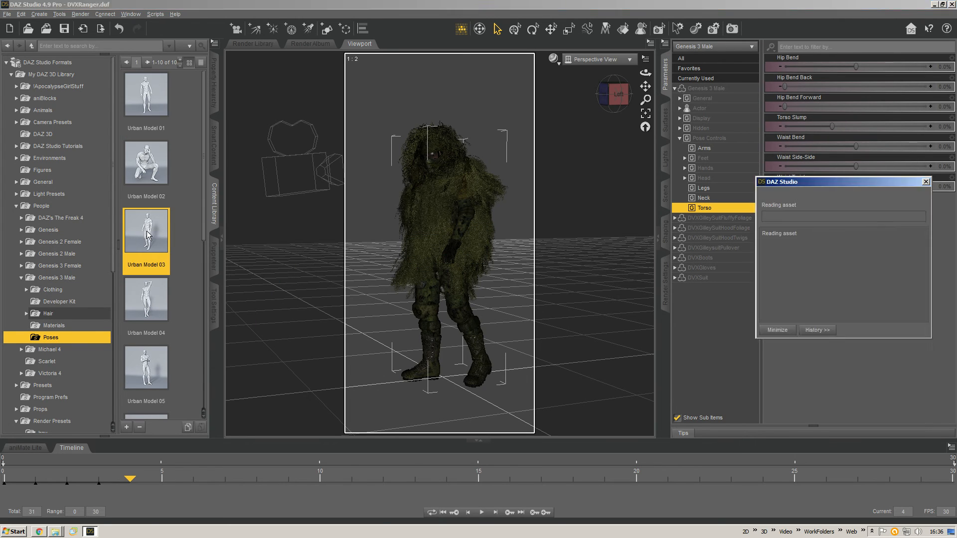
{"action": "scroll", "coordinate": [172, 241], "scroll_direction": "down", "scroll_amount": 5}
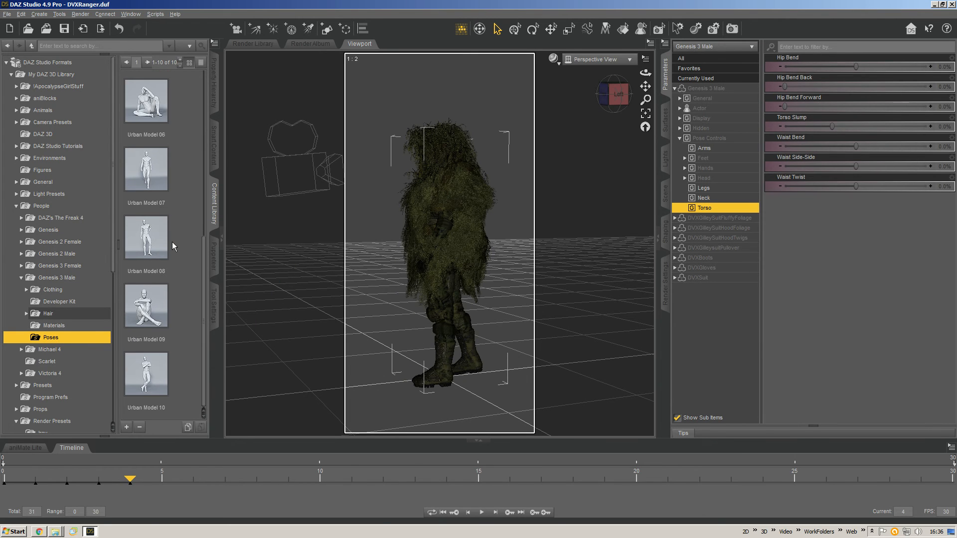
{"action": "key", "text": "Right"}
{"action": "double_click", "coordinate": [146, 170]}
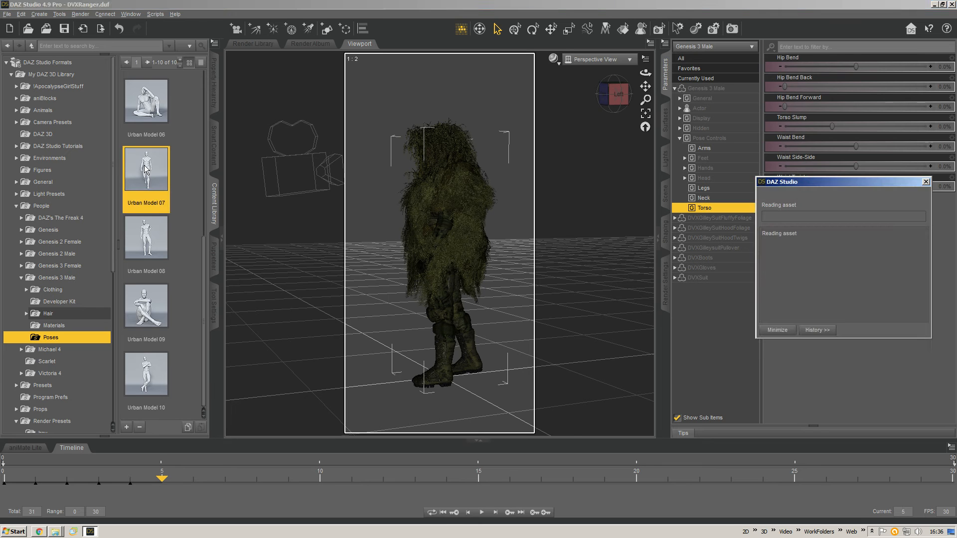
- Raise the figure's arms at frame 5 by setting Arms Up-Down to about 21.3%
{"action": "left_click_drag", "start_coordinate": [618, 97], "coordinate": [710, 94]}
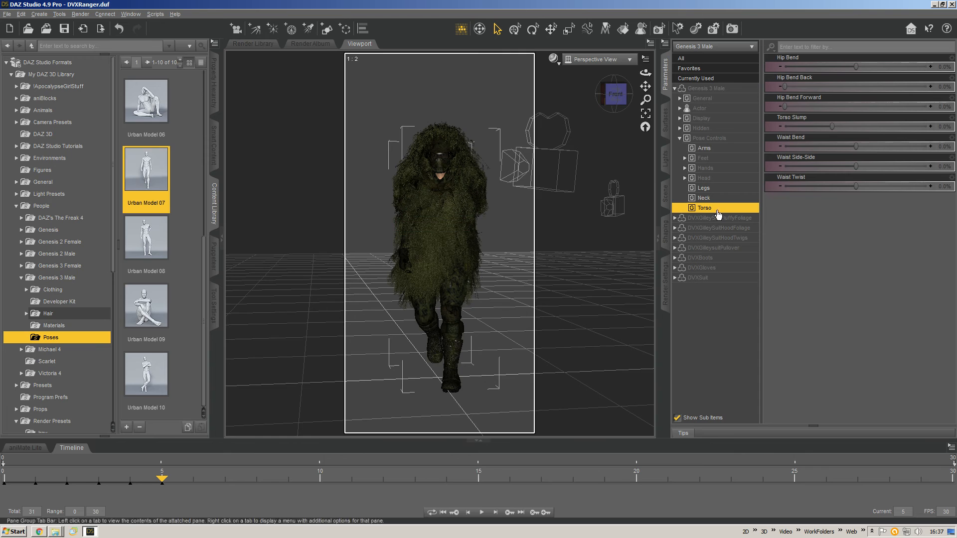
{"action": "left_click", "coordinate": [716, 149]}
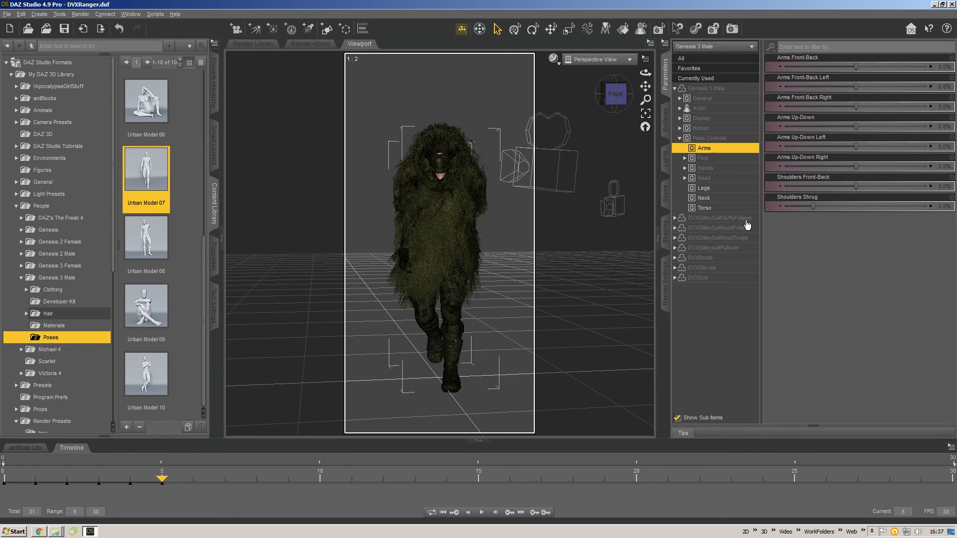
{"action": "left_click", "coordinate": [718, 188]}
{"action": "left_click", "coordinate": [710, 149]}
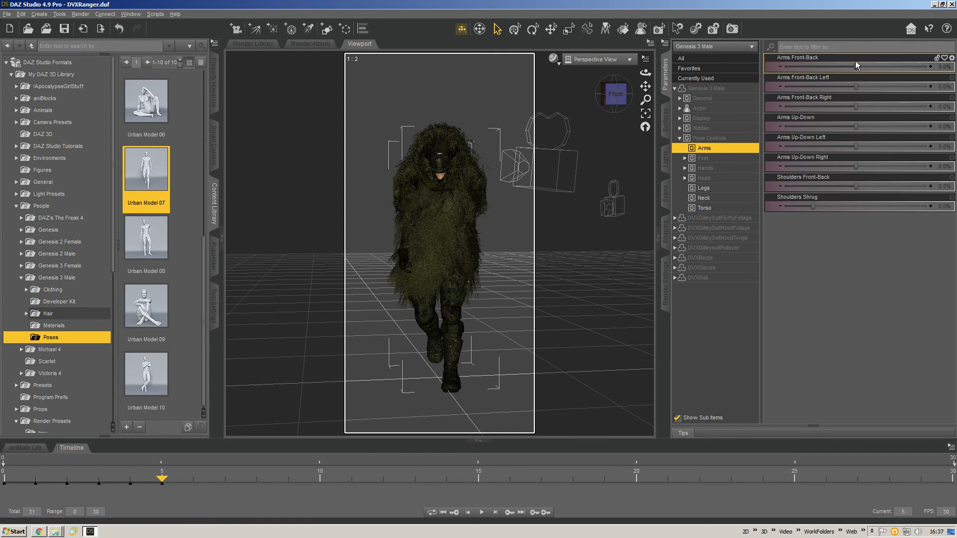
{"action": "left_click_drag", "start_coordinate": [855, 126], "coordinate": [871, 124]}
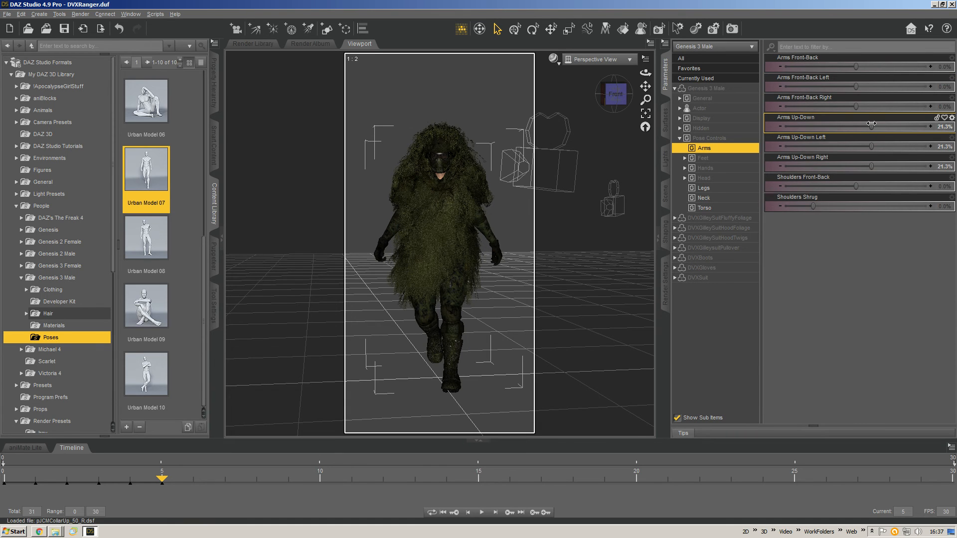
- Set Arms Up-Down to about 12.2% at frame 4, 8.7% at frame 3, 5.1% at frame 2 and 1.6% at frame 1
{"action": "key", "text": "Left"}
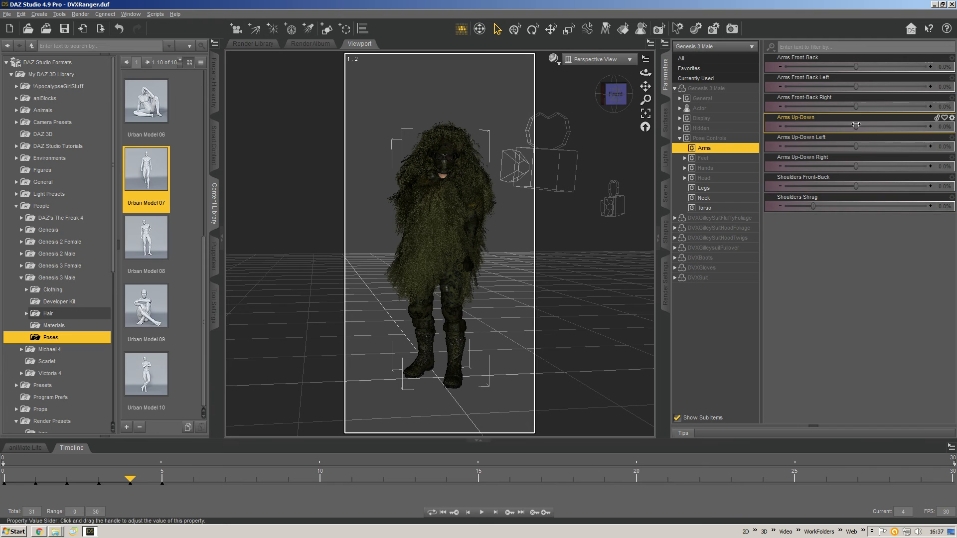
{"action": "left_click_drag", "start_coordinate": [855, 126], "coordinate": [865, 126]}
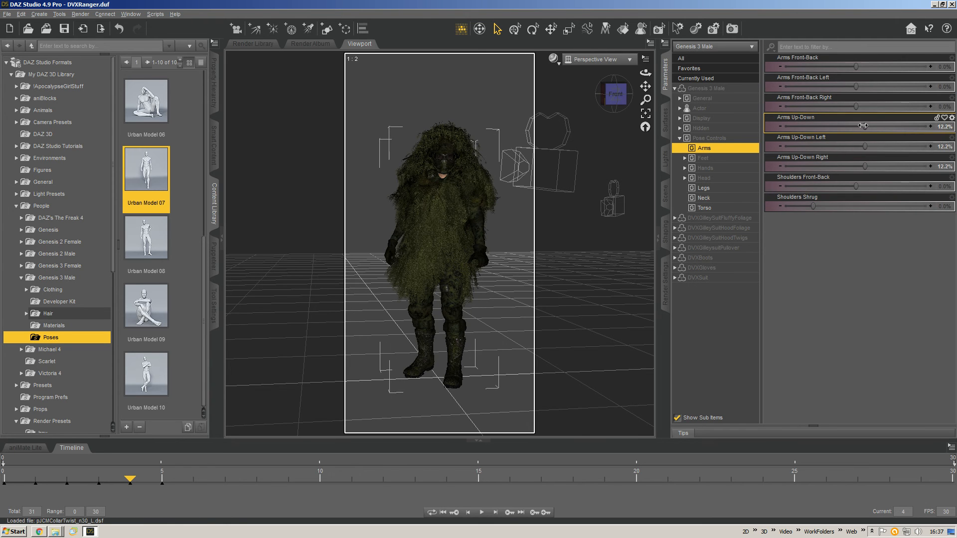
{"action": "key", "text": "Left"}
{"action": "left_click", "coordinate": [862, 127]}
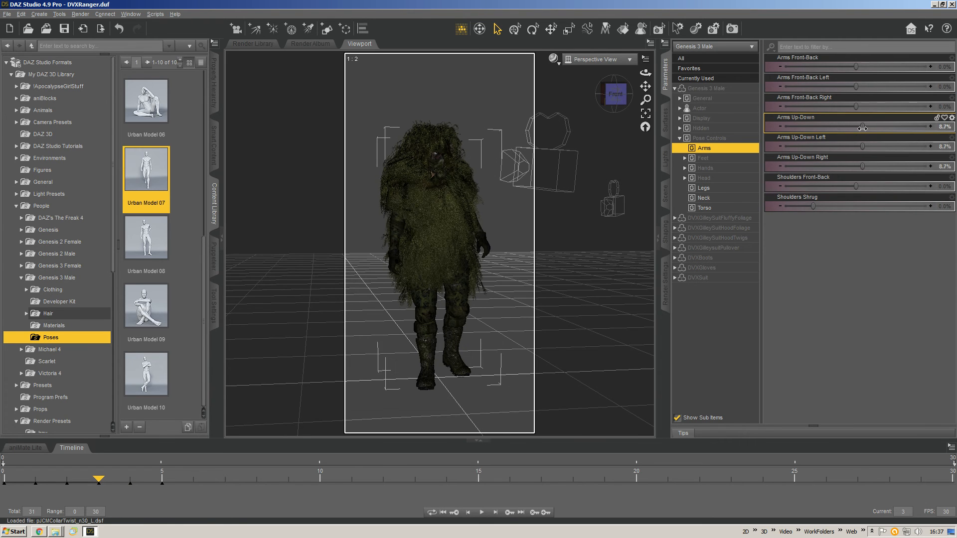
{"action": "key", "text": "Left"}
{"action": "key", "text": "Right"}
{"action": "key", "text": "Right"}
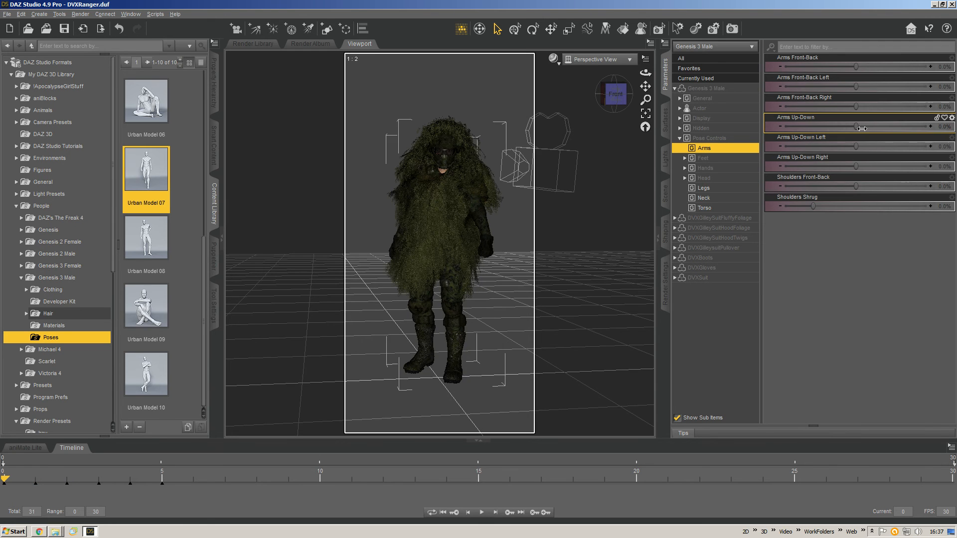
- Set the timeline's play range to end at frame 5 and return to frame 0
{"action": "key", "text": "Right"}
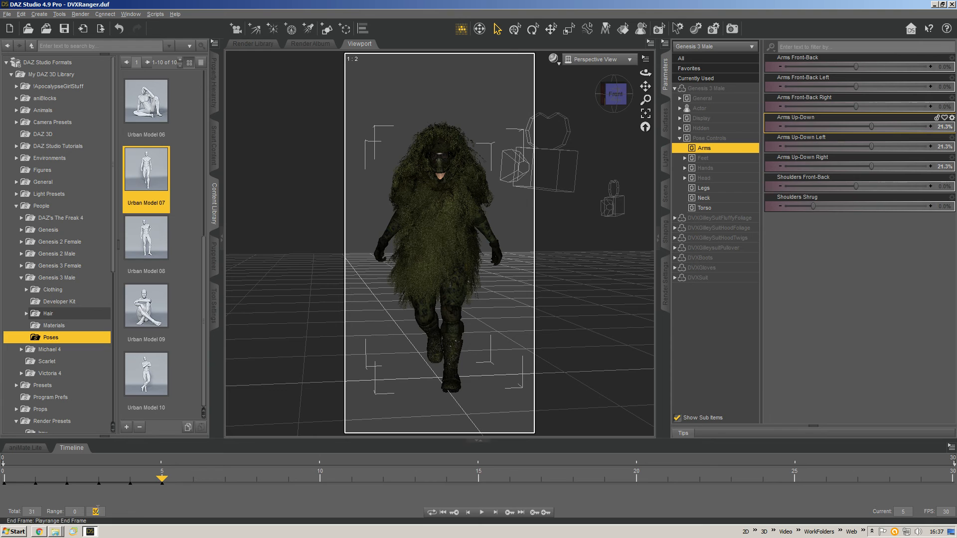
{"action": "key", "text": "Return"}
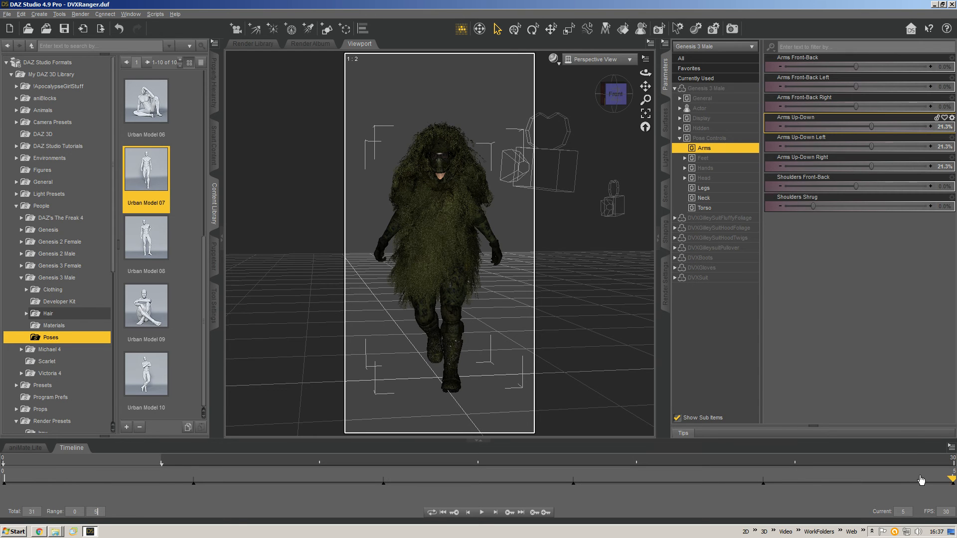
{"action": "left_click_drag", "start_coordinate": [921, 480], "coordinate": [5, 479]}
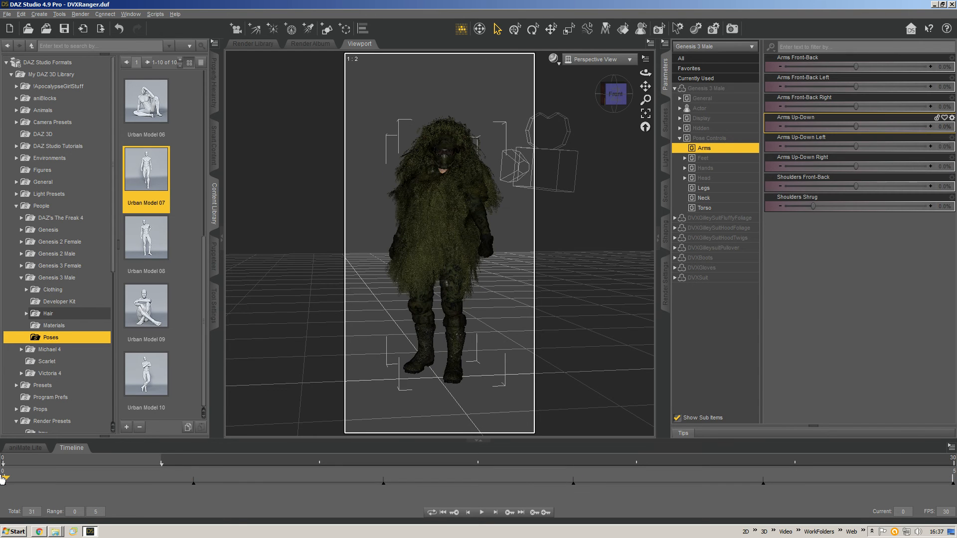
- View the scene through the Sequence Camera with the Iray draw style
{"action": "left_click", "coordinate": [617, 61]}
{"action": "left_click", "coordinate": [617, 156]}
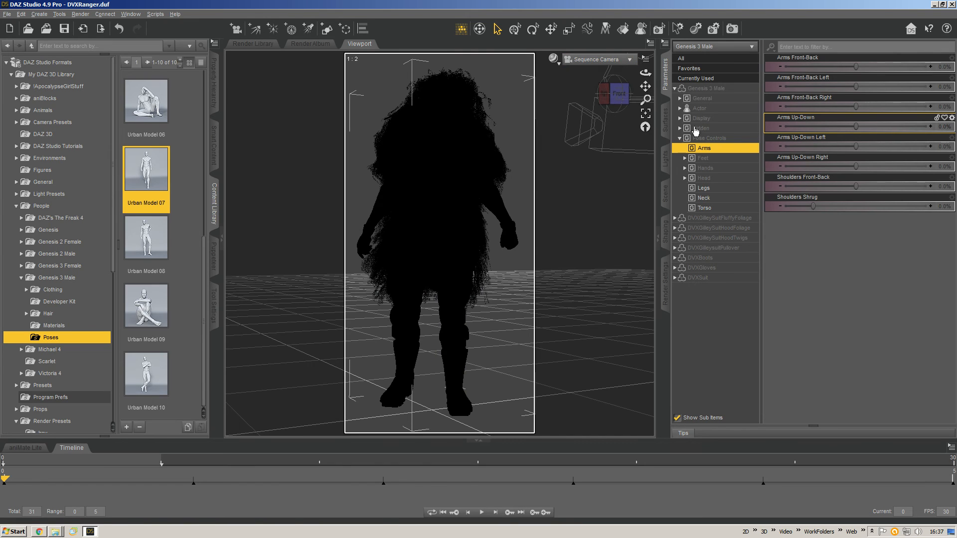
{"action": "left_click", "coordinate": [554, 61]}
{"action": "left_click", "coordinate": [555, 180]}
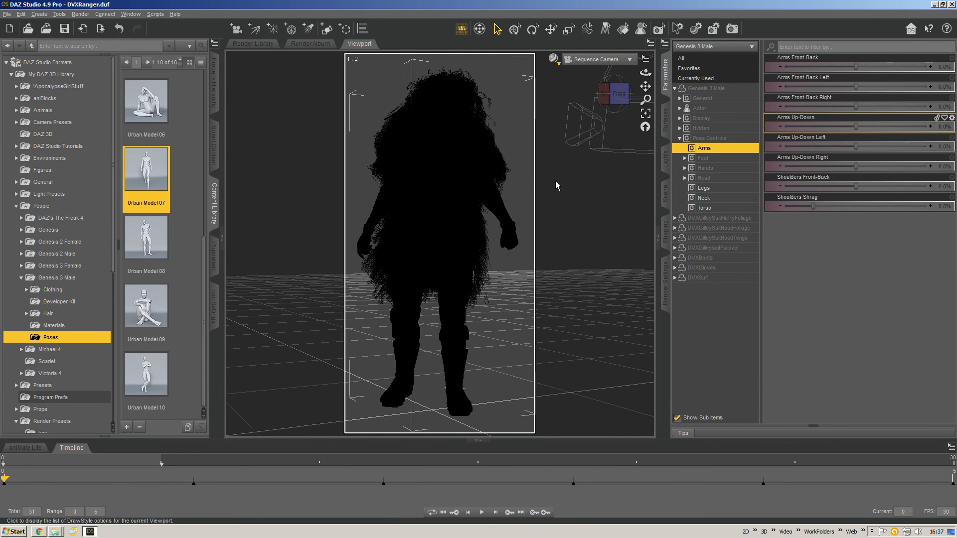
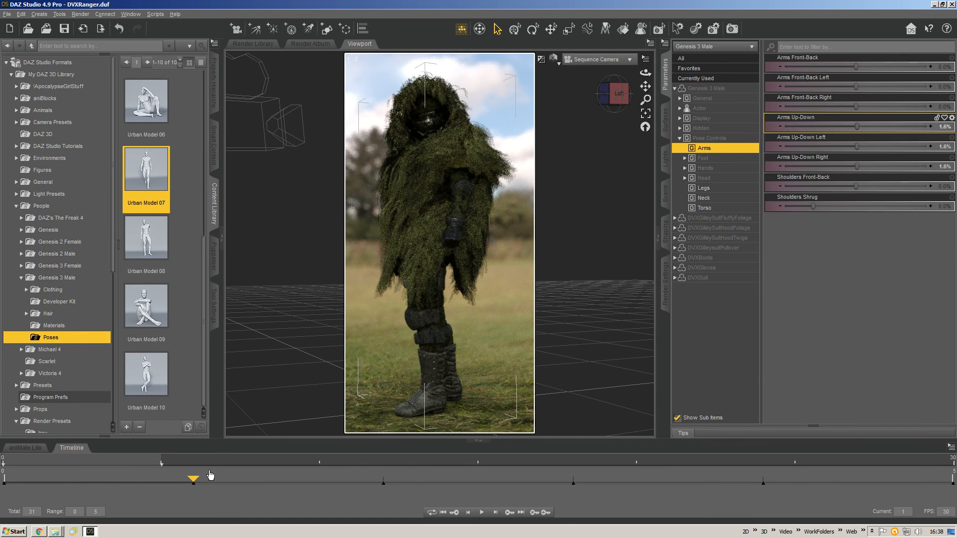
- At frame 2, reframe the Sequence Camera as a close-up of the figure's head and upper body from its left side
{"action": "left_click", "coordinate": [380, 482]}
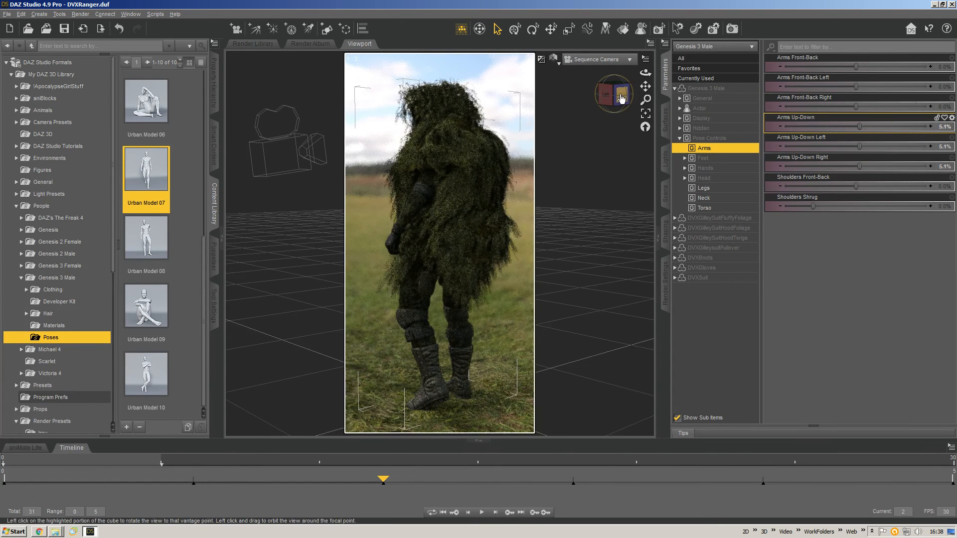
{"action": "left_click", "coordinate": [615, 98]}
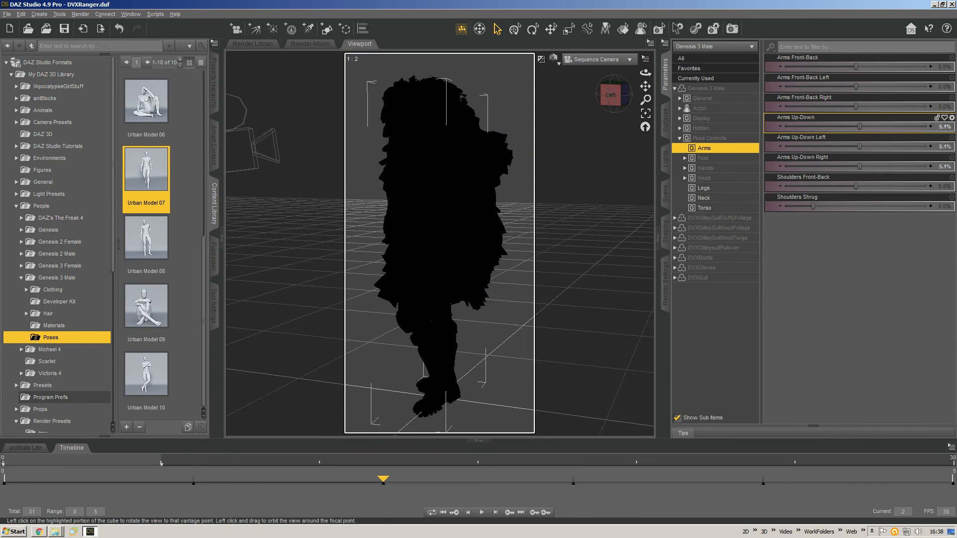
{"action": "scroll", "coordinate": [579, 187], "scroll_direction": "up", "scroll_amount": 1}
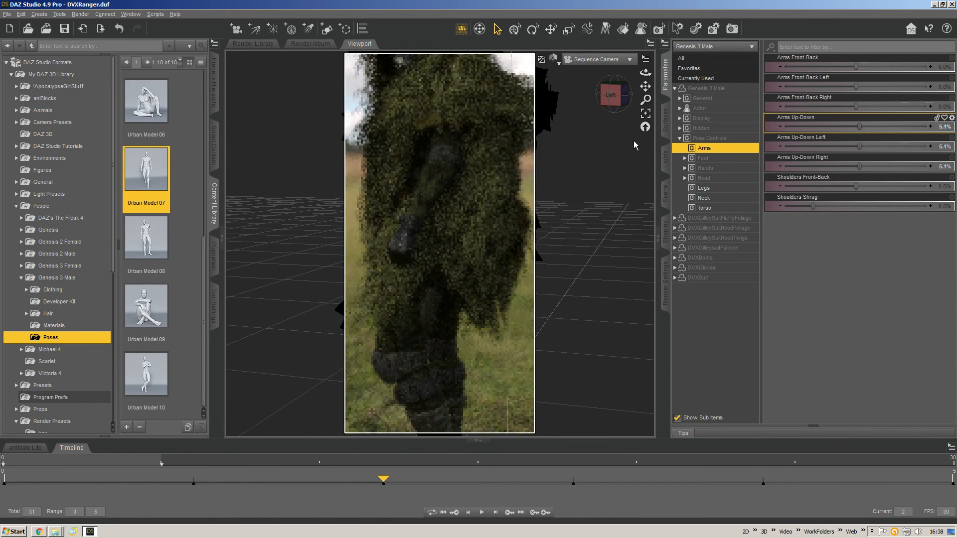
{"action": "left_click_drag", "start_coordinate": [645, 87], "coordinate": [650, 102]}
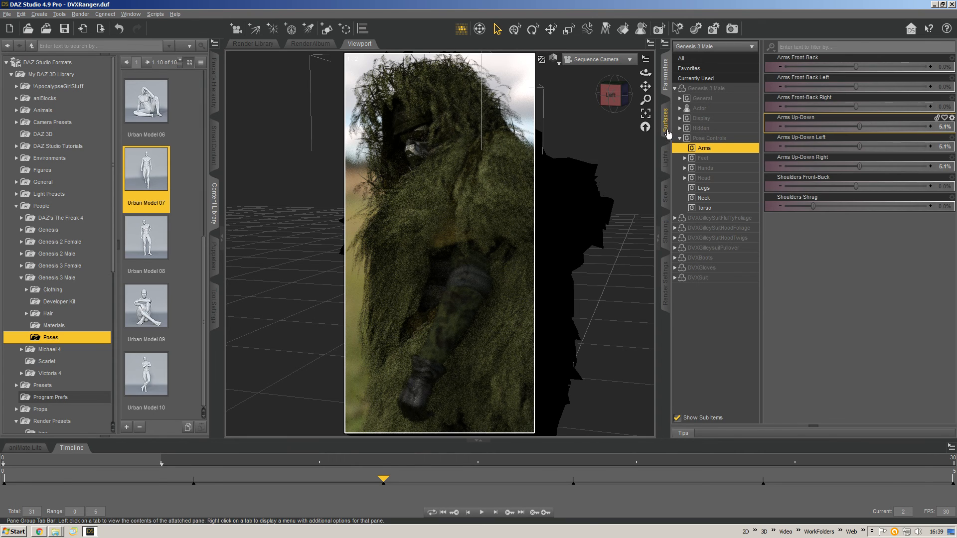
- Using the Perspective View, set the Sequence Camera's Focal Distance to about 200.77 and F/Stop to about 32.70 at frame 2
{"action": "left_click", "coordinate": [665, 193]}
{"action": "left_click", "coordinate": [731, 401]}
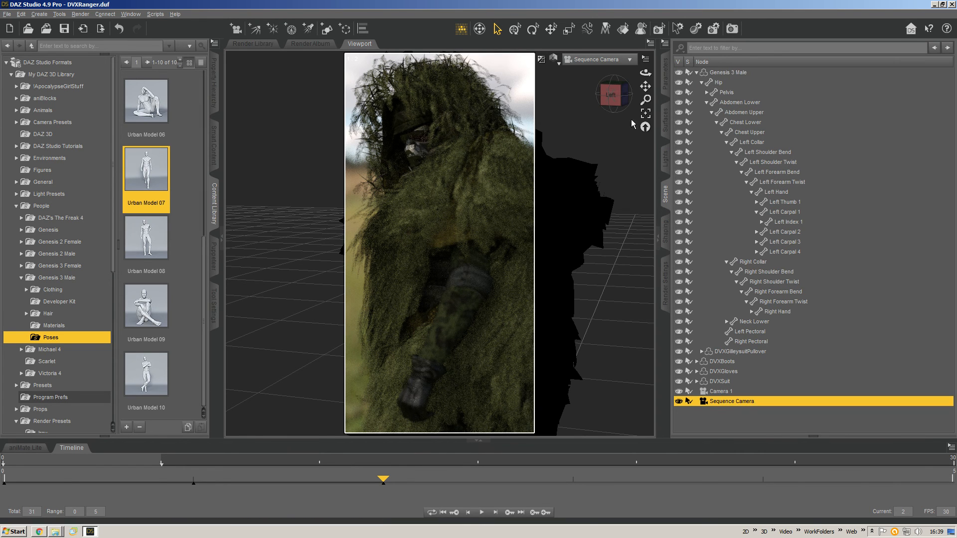
{"action": "left_click", "coordinate": [664, 84]}
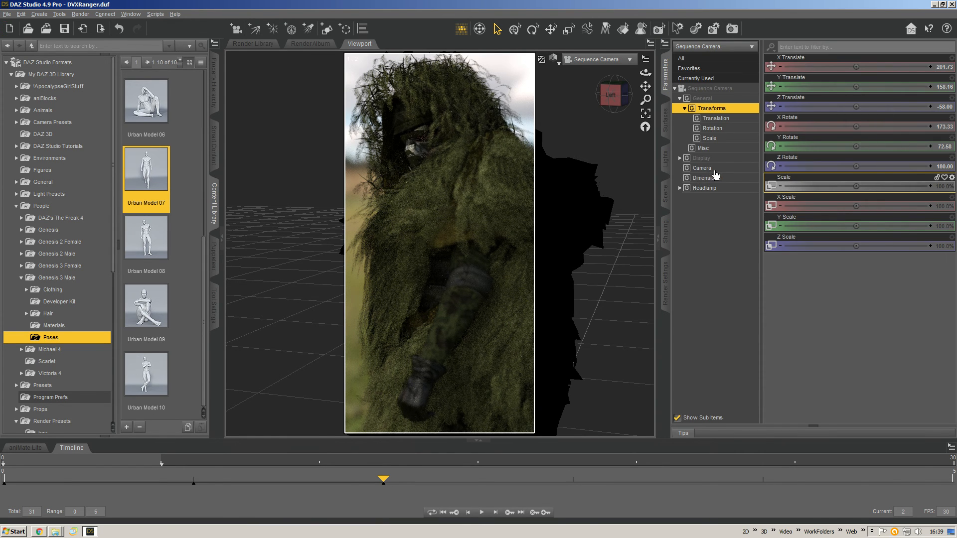
{"action": "left_click", "coordinate": [601, 60]}
{"action": "left_click", "coordinate": [588, 69]}
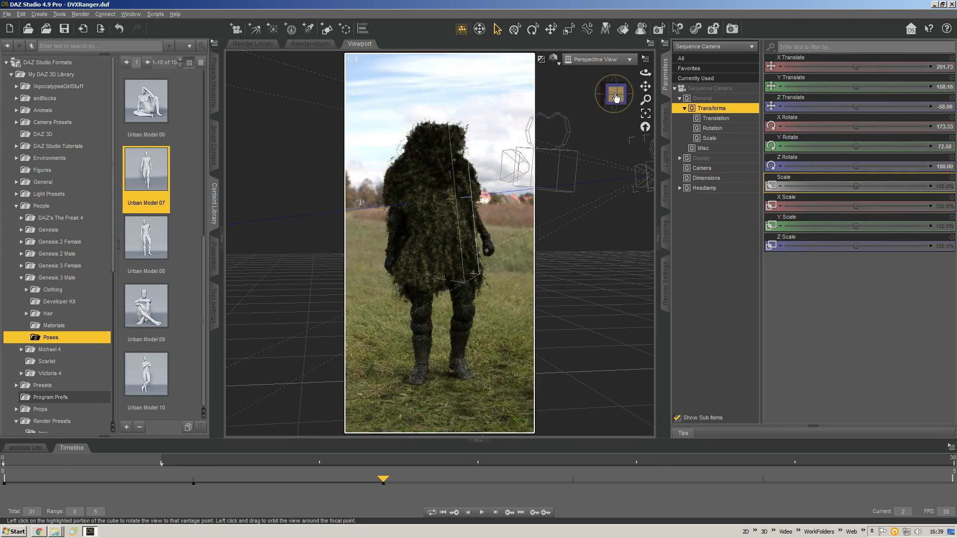
{"action": "left_click", "coordinate": [605, 95]}
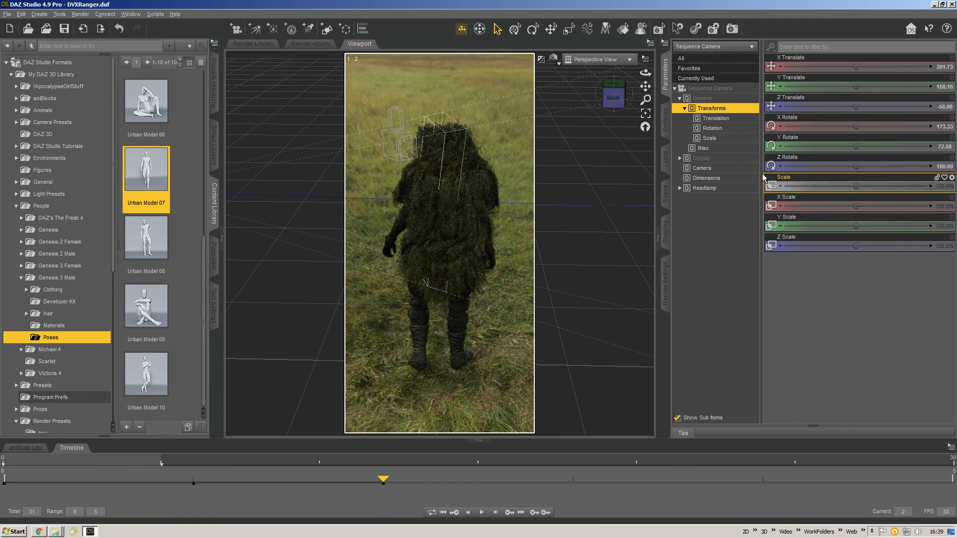
{"action": "left_click", "coordinate": [717, 168]}
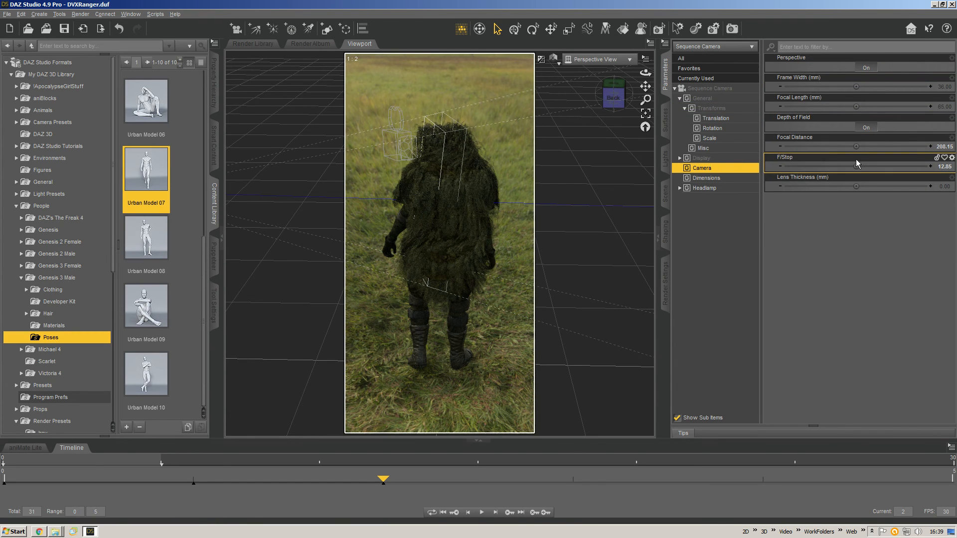
{"action": "mouse_move", "coordinate": [854, 143]}
{"action": "left_mouse_down"}
{"action": "mouse_move", "coordinate": [835, 146]}
{"action": "mouse_move", "coordinate": [880, 167]}
{"action": "left_mouse_up"}
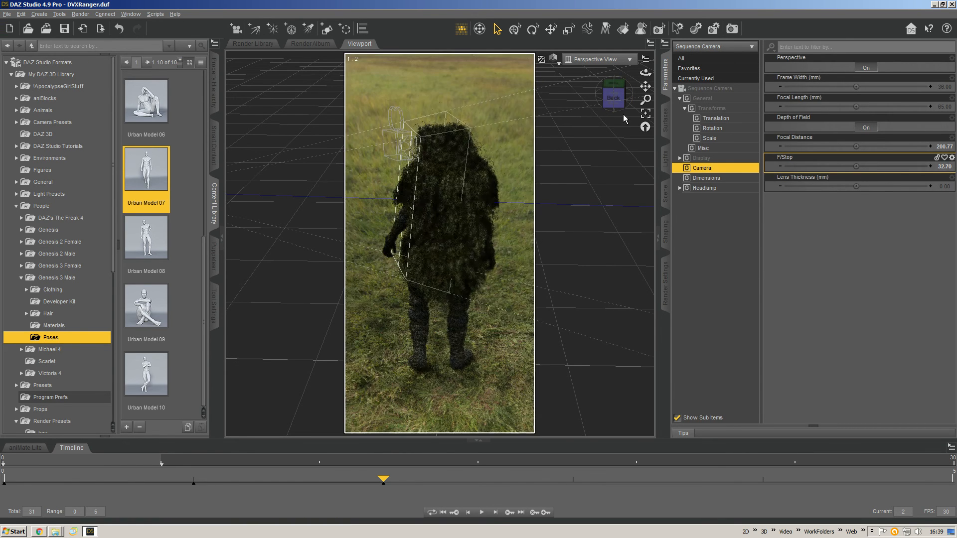
- Compare the camera's focus range at frames 1 and 2, and return the viewport to the Sequence Camera
{"action": "key", "text": "Left"}
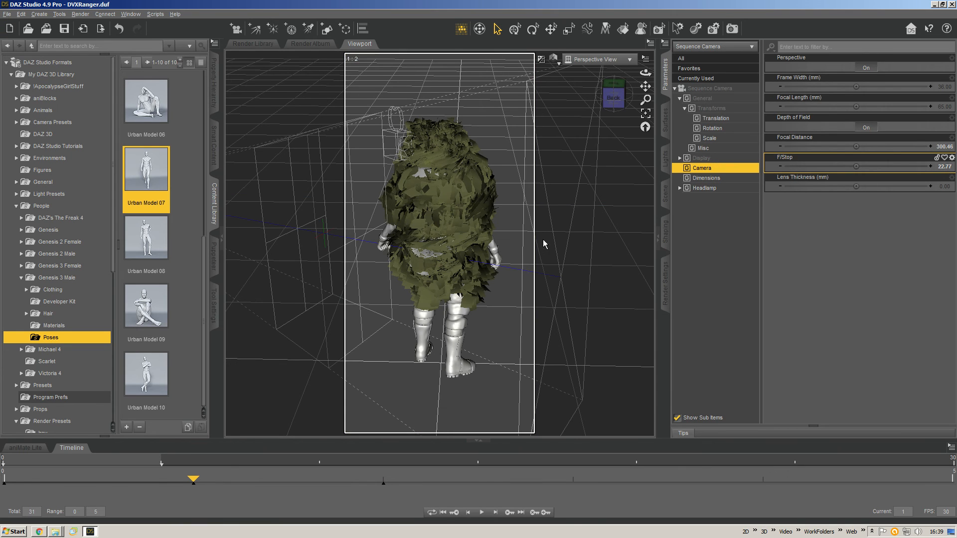
{"action": "key", "text": "Right"}
{"action": "left_click", "coordinate": [598, 59]}
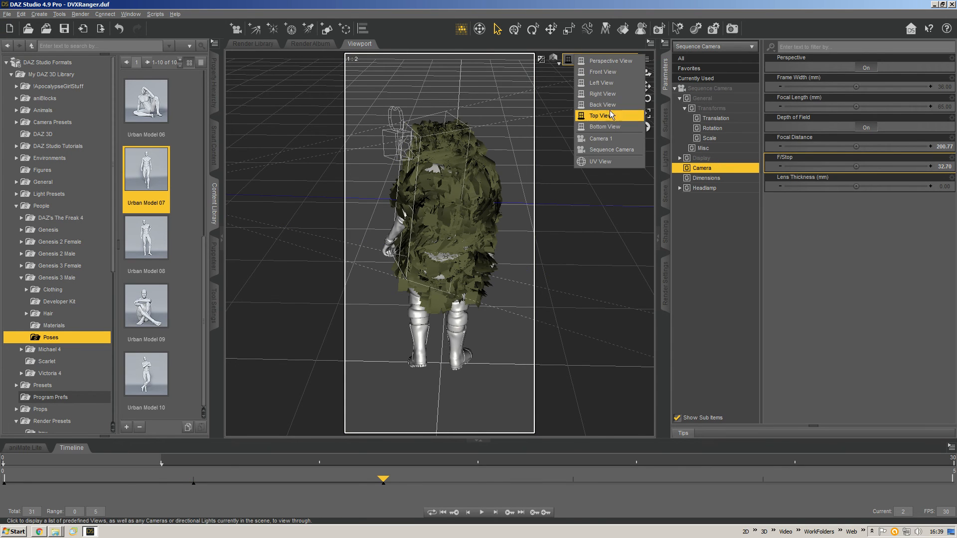
{"action": "left_click", "coordinate": [614, 150]}
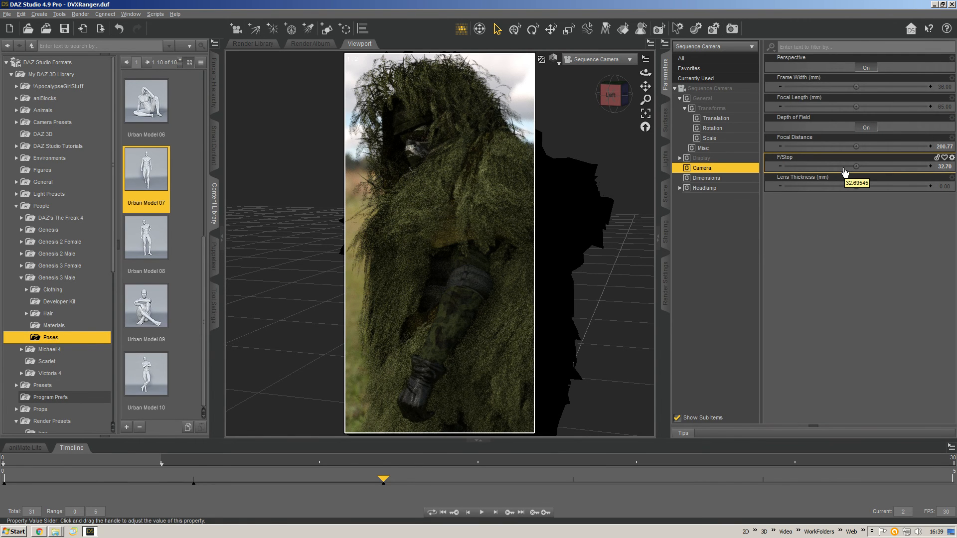
- At frame 3, reframe the Sequence Camera to a low front view showing the figure from head to below the knees
{"action": "key", "text": "Right"}
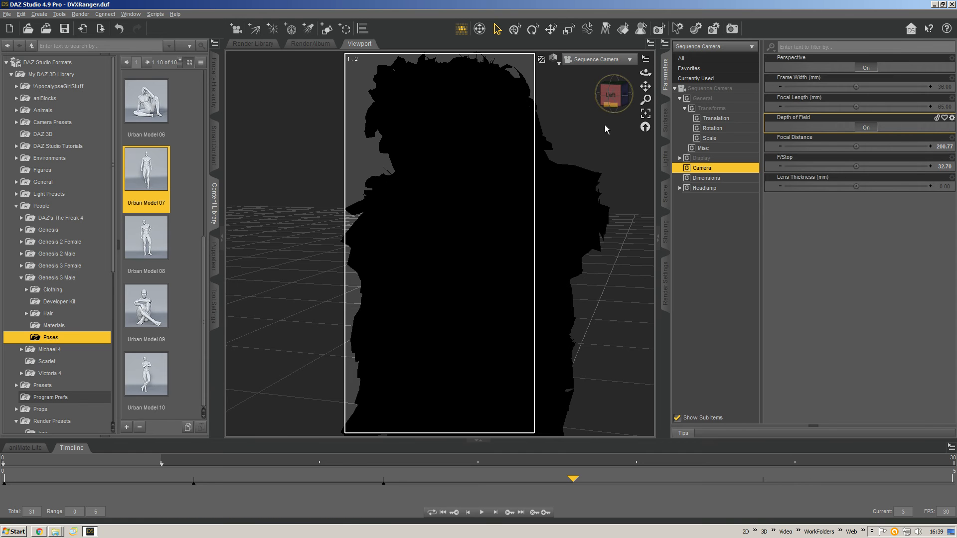
{"action": "left_click", "coordinate": [610, 93]}
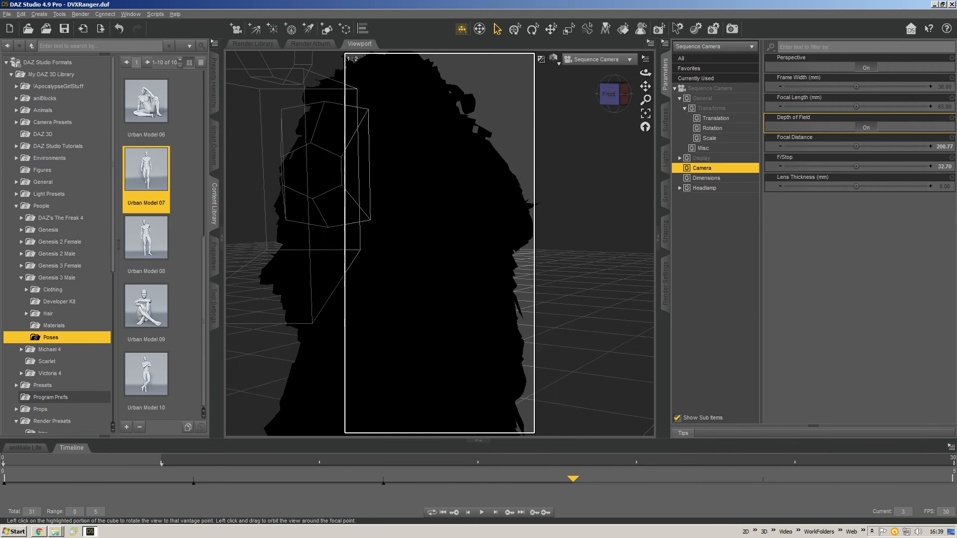
{"action": "mouse_move", "coordinate": [645, 86]}
{"action": "left_mouse_down"}
{"action": "mouse_move", "coordinate": [669, 85]}
{"action": "mouse_move", "coordinate": [616, 93]}
{"action": "mouse_move", "coordinate": [622, 63]}
{"action": "mouse_move", "coordinate": [645, 86]}
{"action": "left_mouse_up"}
{"action": "scroll", "coordinate": [620, 128], "scroll_direction": "down", "scroll_amount": 5}
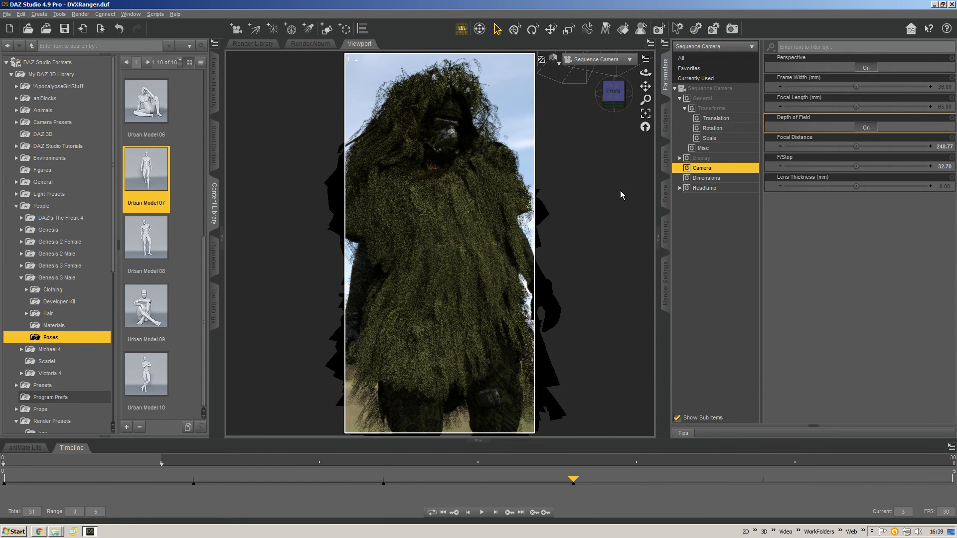
{"action": "scroll", "coordinate": [616, 203], "scroll_direction": "down", "scroll_amount": 3}
{"action": "left_click_drag", "start_coordinate": [645, 87], "coordinate": [645, 85]}
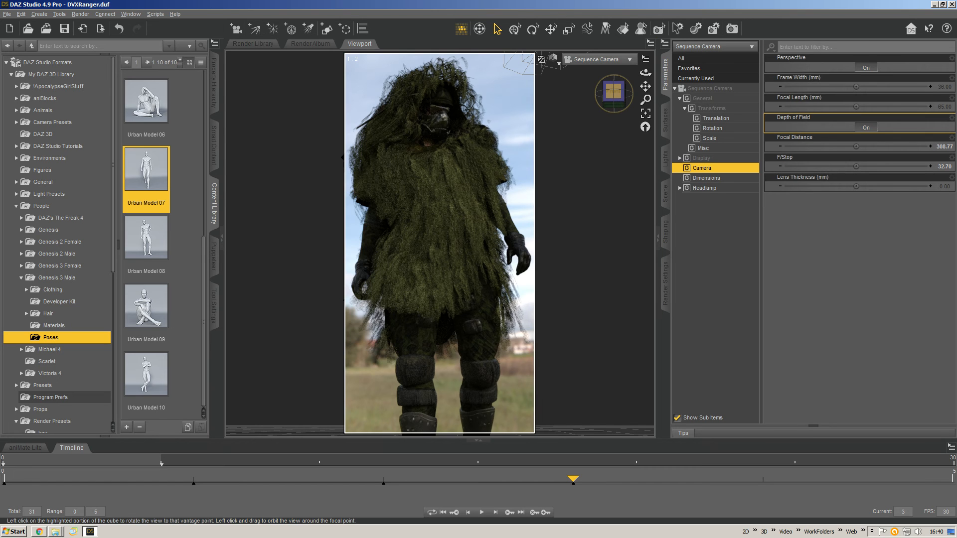
{"action": "left_click_drag", "start_coordinate": [615, 100], "coordinate": [649, 128]}
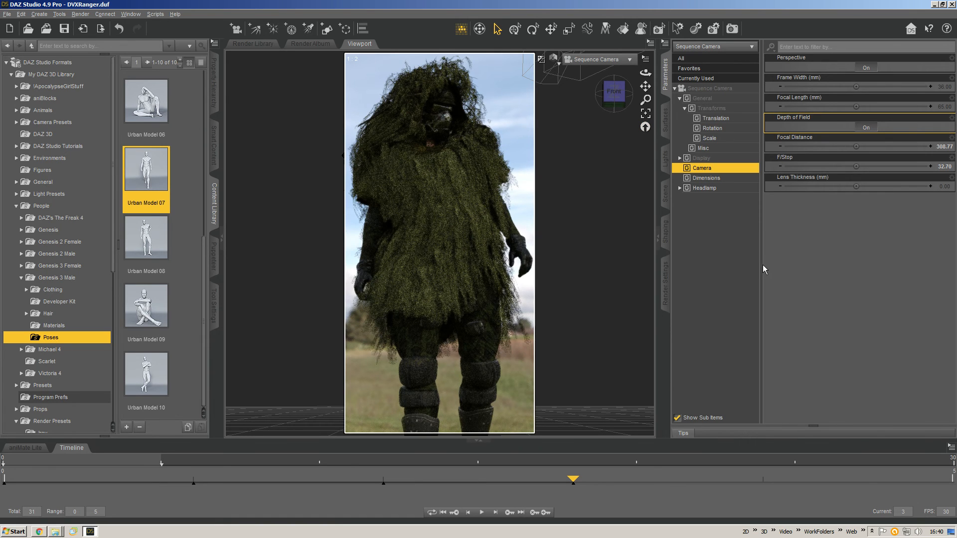
- At frame 4, orbit and reframe the Sequence Camera to view the figure from its front-right side
{"action": "left_click", "coordinate": [794, 486]}
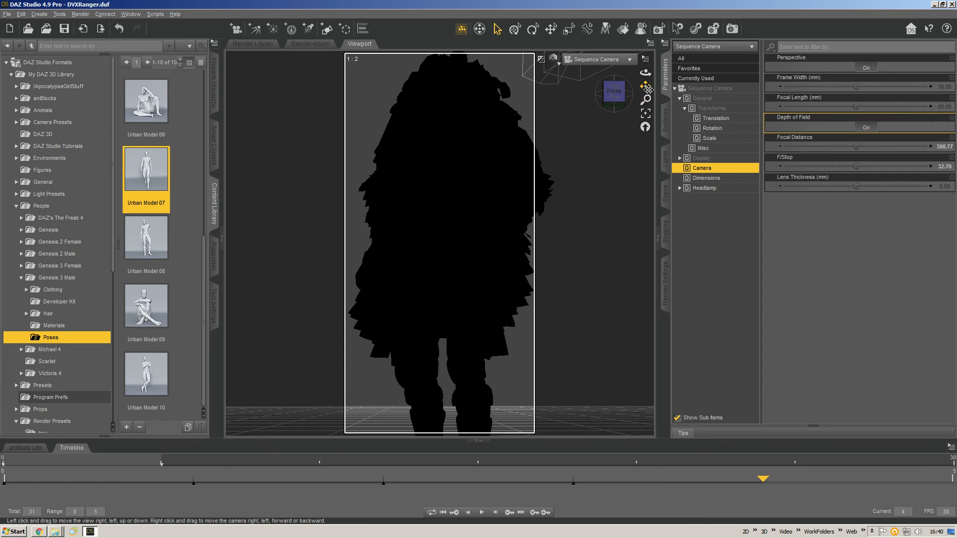
{"action": "left_click_drag", "start_coordinate": [612, 97], "coordinate": [629, 121]}
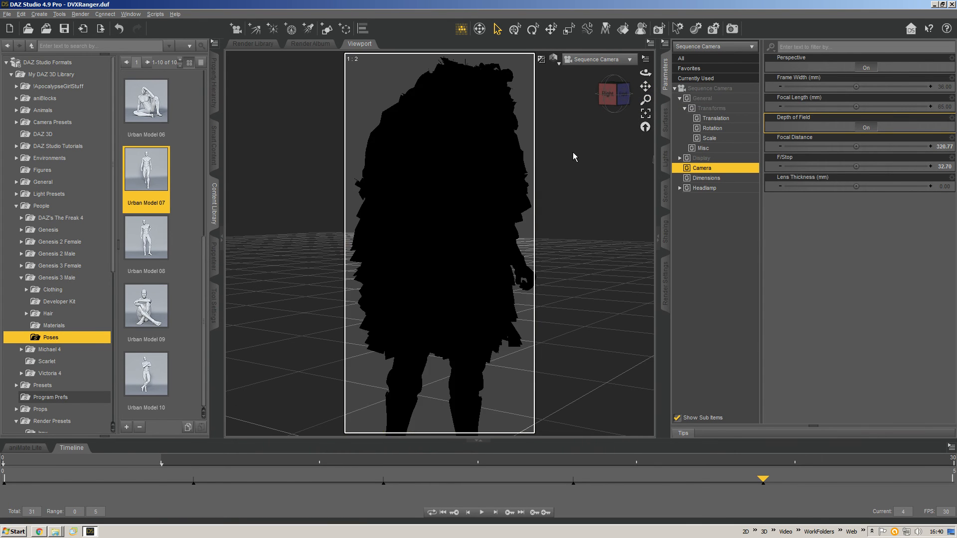
{"action": "left_click_drag", "start_coordinate": [644, 87], "coordinate": [692, 133]}
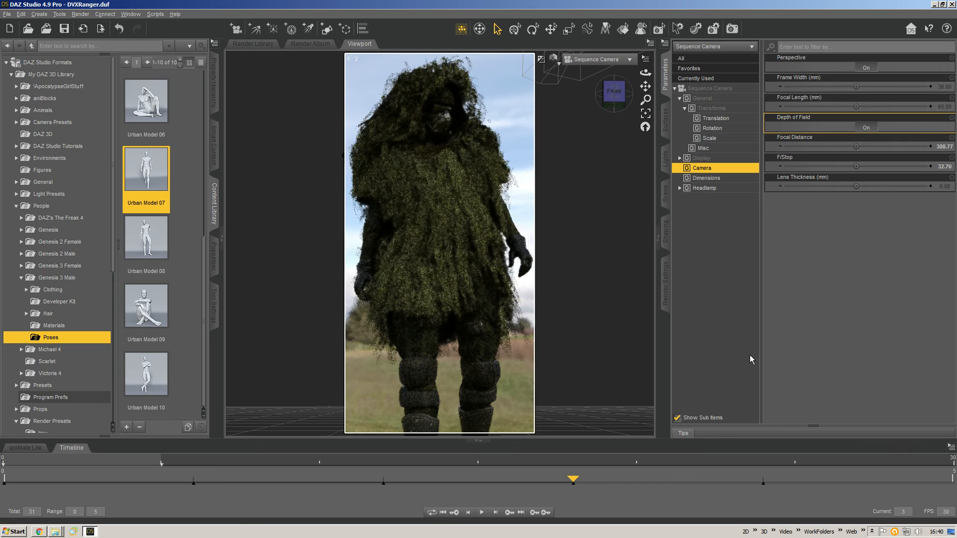
- Using the Perspective View, set the Sequence Camera's F/Stop to about 23.26 at frame 3 and about 12.81 at frame 4
{"action": "left_click", "coordinate": [605, 59]}
{"action": "left_click", "coordinate": [600, 72]}
{"action": "left_click", "coordinate": [617, 95]}
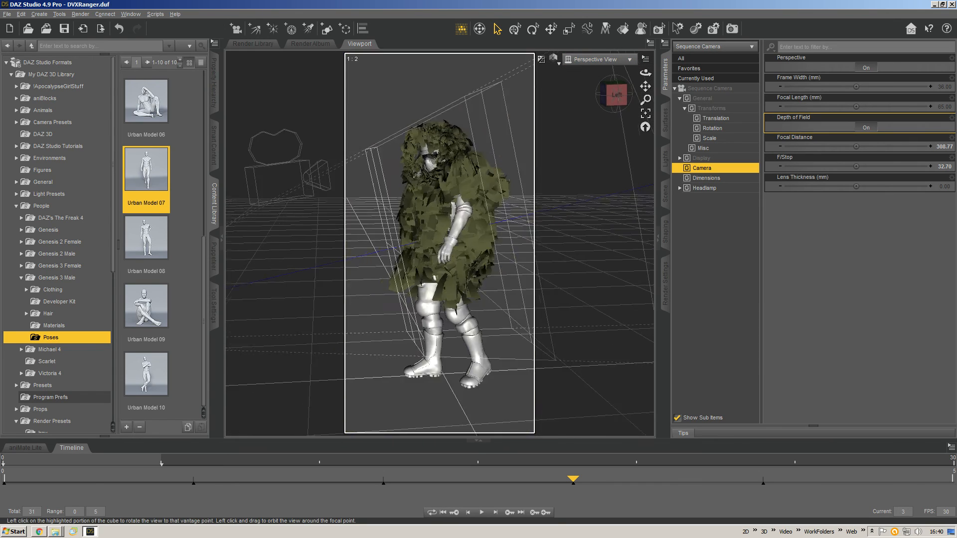
{"action": "left_click_drag", "start_coordinate": [860, 170], "coordinate": [851, 169]}
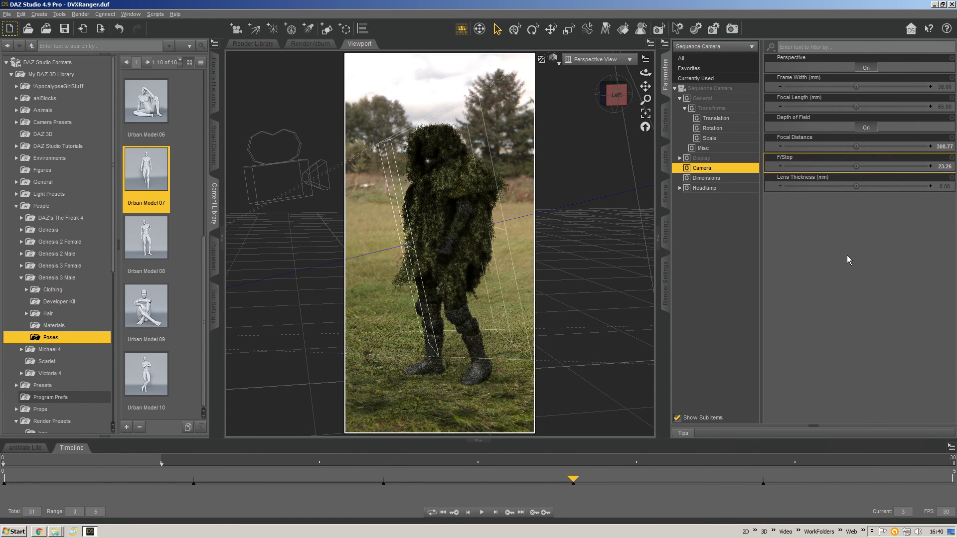
{"action": "left_click", "coordinate": [762, 479]}
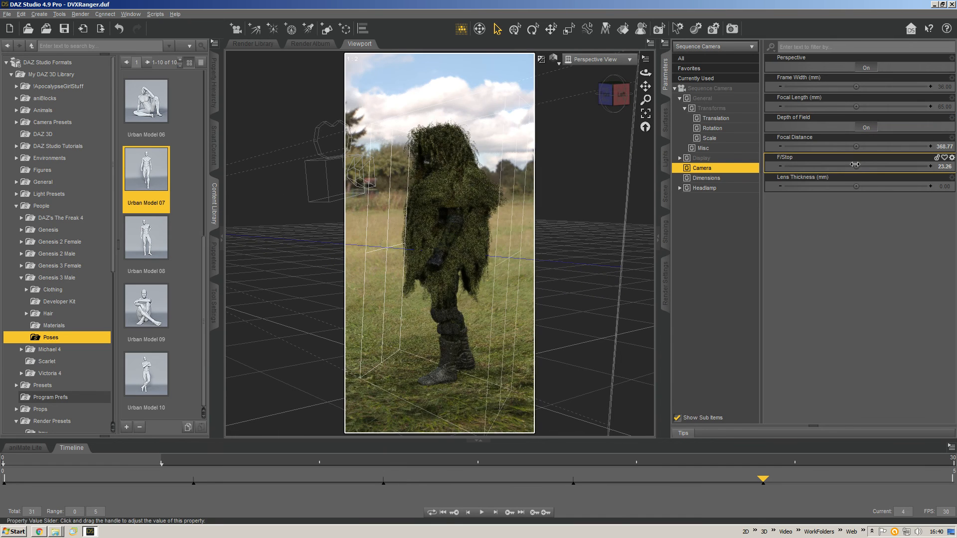
{"action": "left_click_drag", "start_coordinate": [862, 166], "coordinate": [854, 164]}
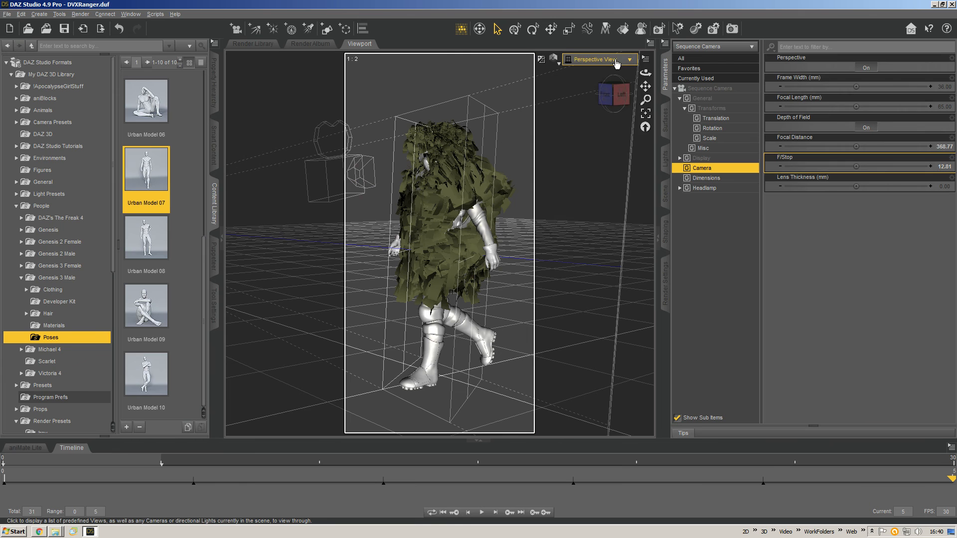
- At frame 5, reframe the Sequence Camera to a full-figure front view with a Focal Length of about 49.20 mm
{"action": "left_click", "coordinate": [617, 61]}
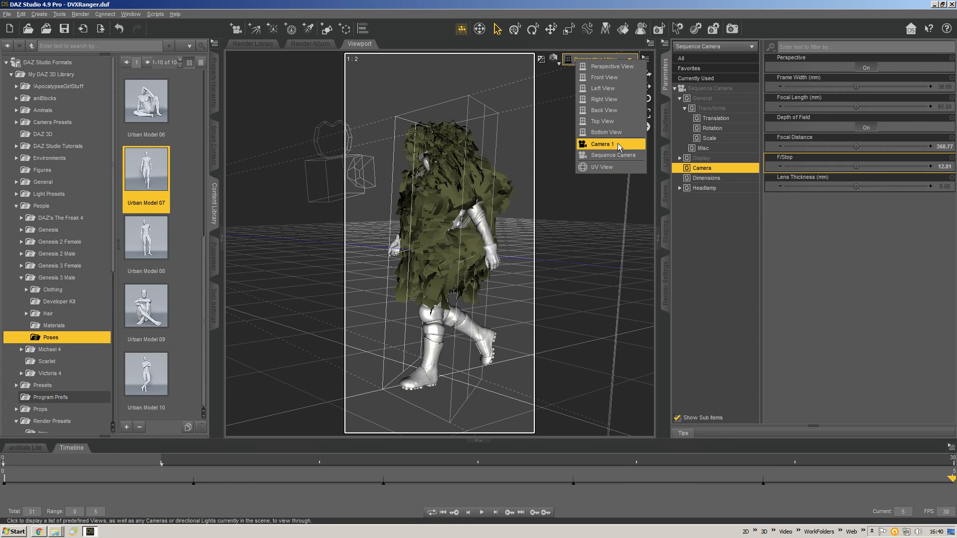
{"action": "left_click", "coordinate": [618, 154]}
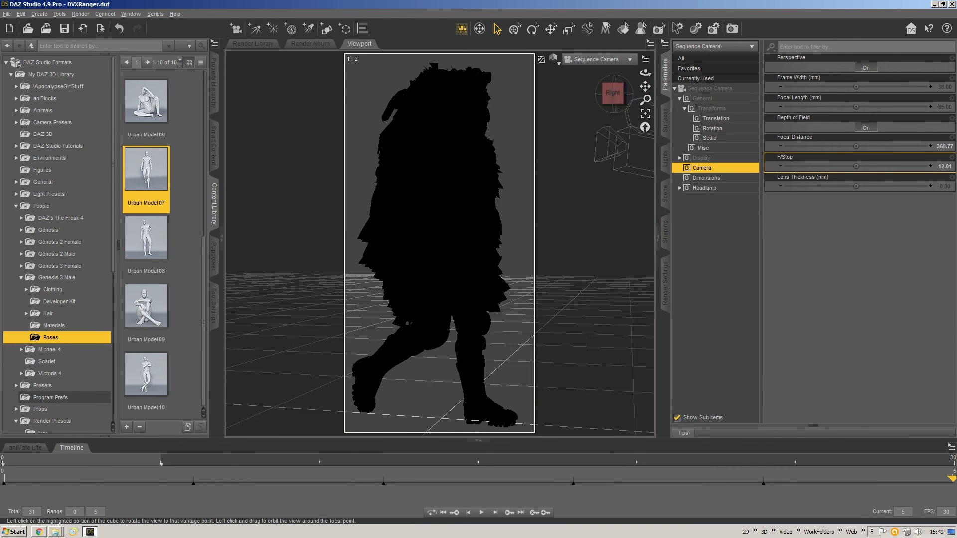
{"action": "left_click_drag", "start_coordinate": [613, 93], "coordinate": [645, 82]}
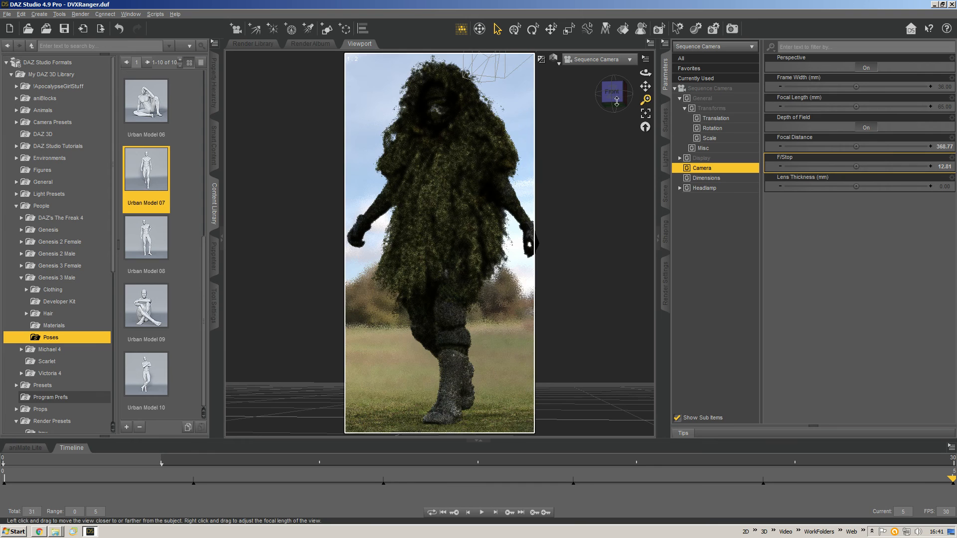
{"action": "left_click_drag", "start_coordinate": [645, 99], "coordinate": [645, 113]}
{"action": "right_click_drag", "start_coordinate": [645, 113], "coordinate": [646, 121]}
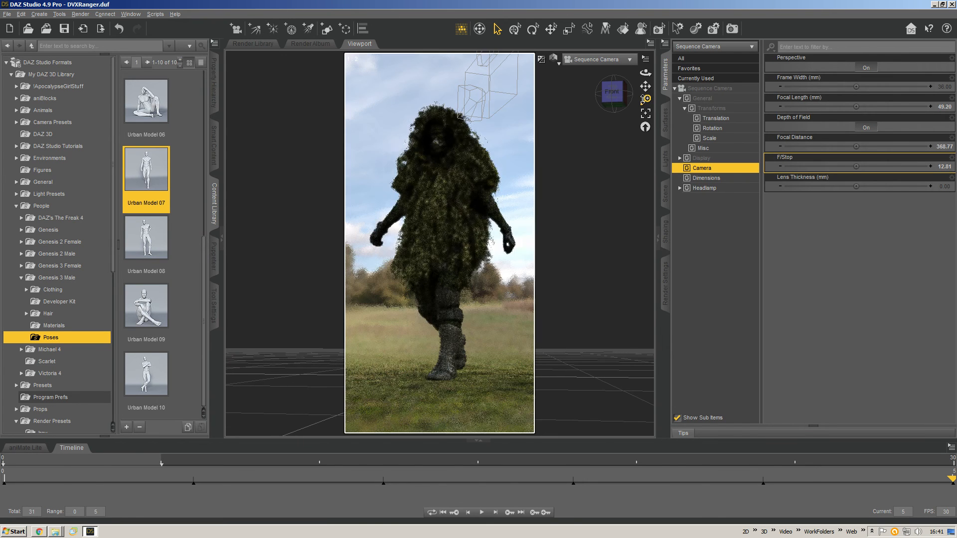
{"action": "mouse_move", "coordinate": [646, 100]}
{"action": "left_mouse_down"}
{"action": "mouse_move", "coordinate": [645, 70]}
{"action": "mouse_move", "coordinate": [642, 87]}
{"action": "left_mouse_up"}
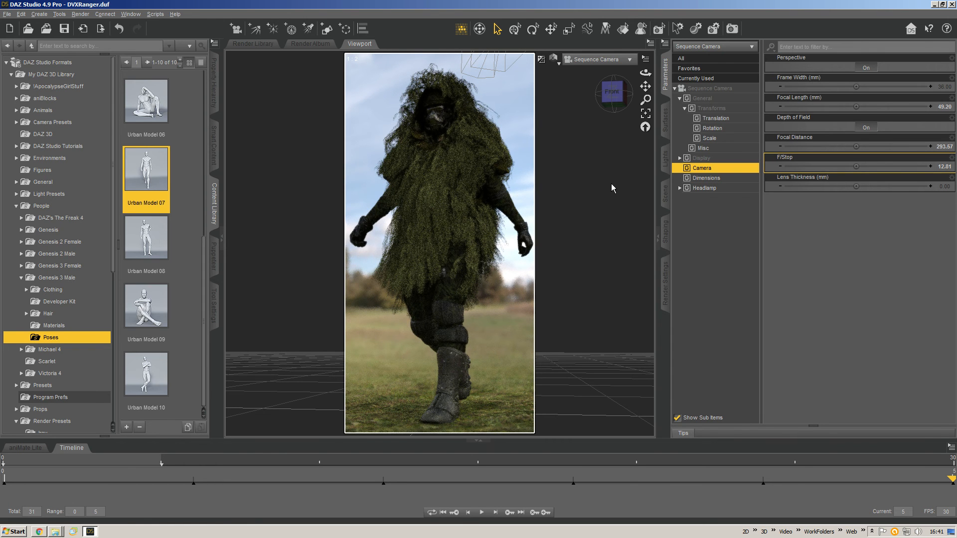
- At frame 4, set the Sequence Camera's Focal Length to about 44.80 mm and move it closer until the full figure fills the frame
{"action": "key", "text": "Left"}
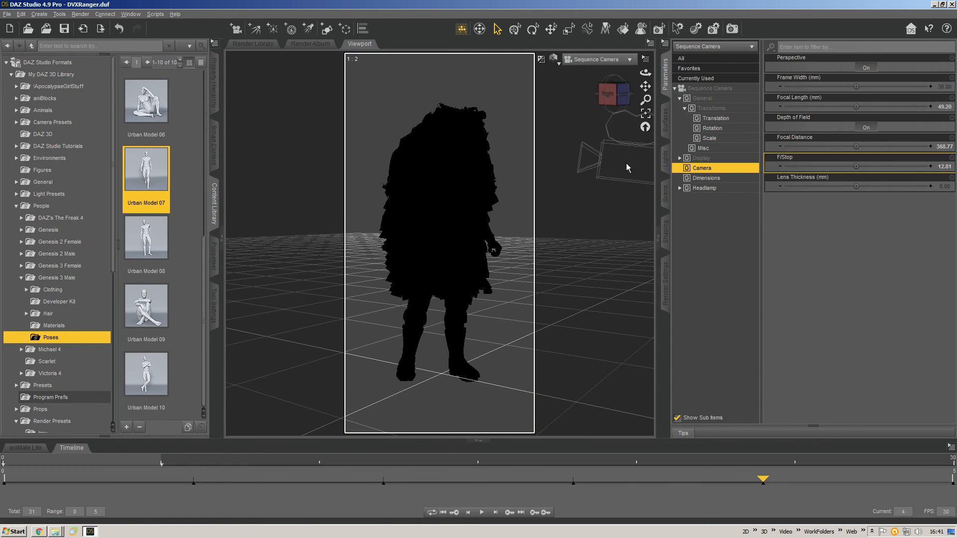
{"action": "right_click_drag", "start_coordinate": [647, 99], "coordinate": [647, 100]}
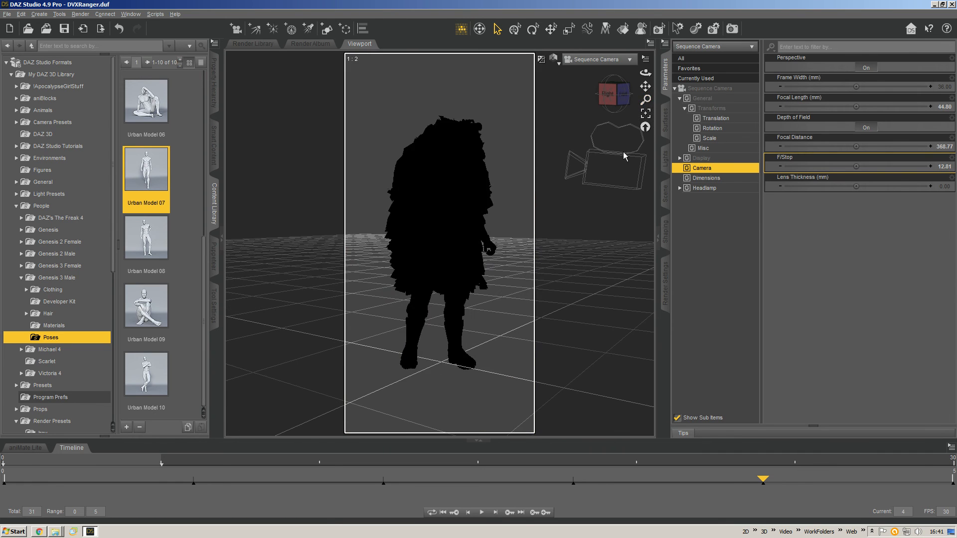
{"action": "scroll", "coordinate": [599, 209], "scroll_direction": "up", "scroll_amount": 3}
{"action": "scroll", "coordinate": [599, 211], "scroll_direction": "up", "scroll_amount": 6}
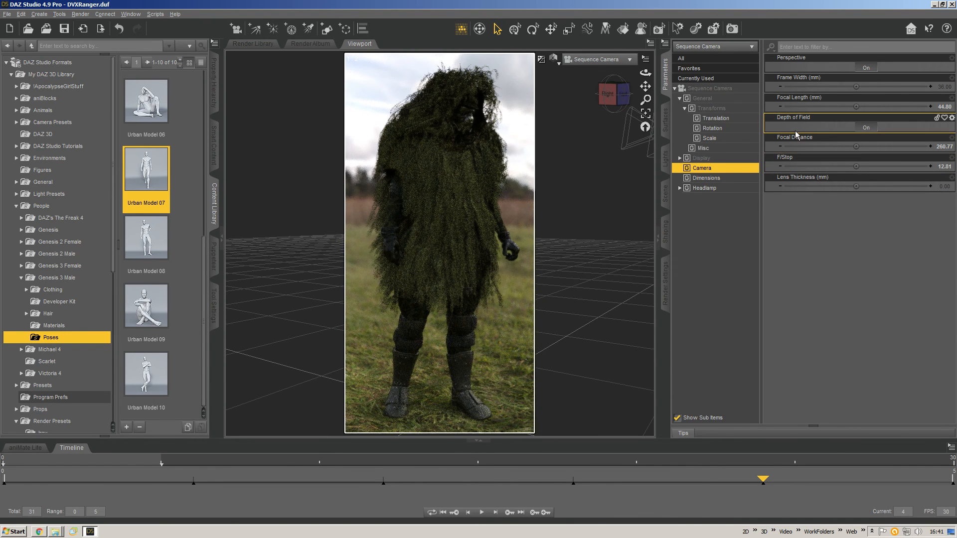
- At frame 3, set the Sequence Camera's Focal Length to about 26.20 mm and reframe it to a low, full-figure front view
{"action": "key", "text": "Left"}
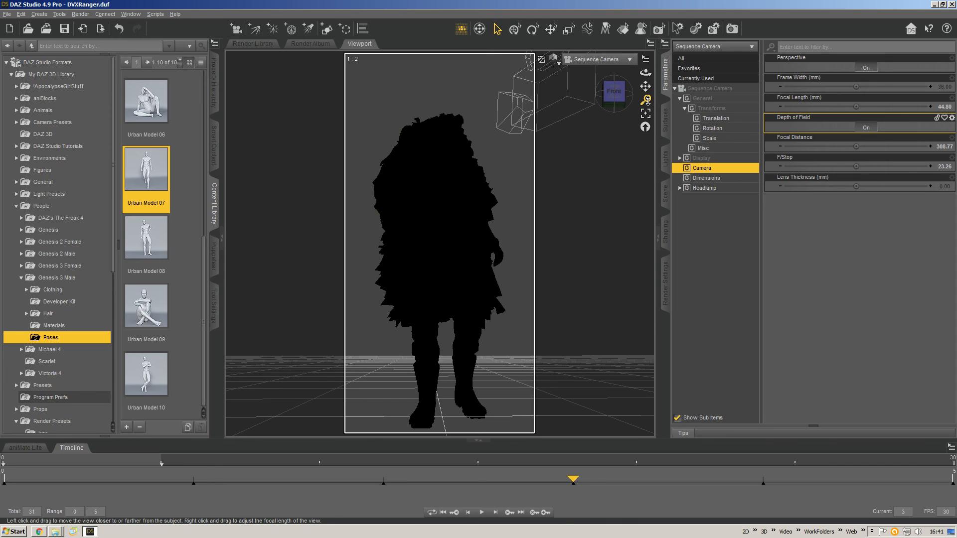
{"action": "left_click_drag", "start_coordinate": [645, 99], "coordinate": [645, 131]}
{"action": "right_click_drag", "start_coordinate": [645, 99], "coordinate": [646, 128]}
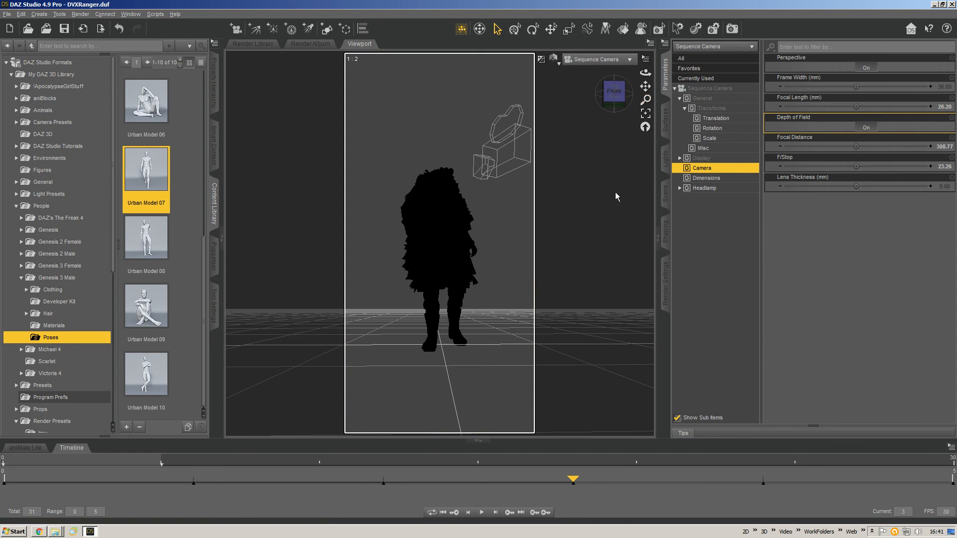
{"action": "scroll", "coordinate": [609, 226], "scroll_direction": "up", "scroll_amount": 3}
{"action": "scroll", "coordinate": [609, 226], "scroll_direction": "up", "scroll_amount": 5}
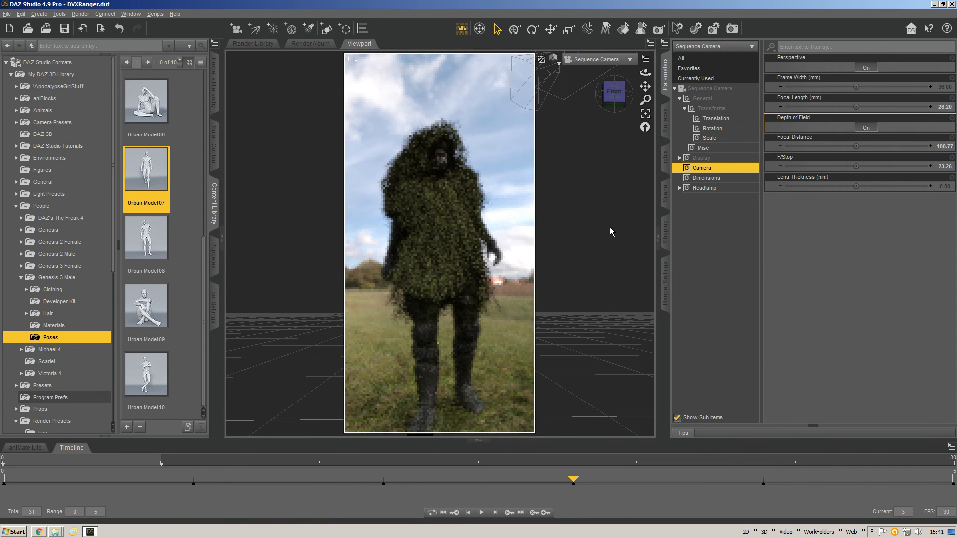
{"action": "scroll", "coordinate": [608, 229], "scroll_direction": "up", "scroll_amount": 1}
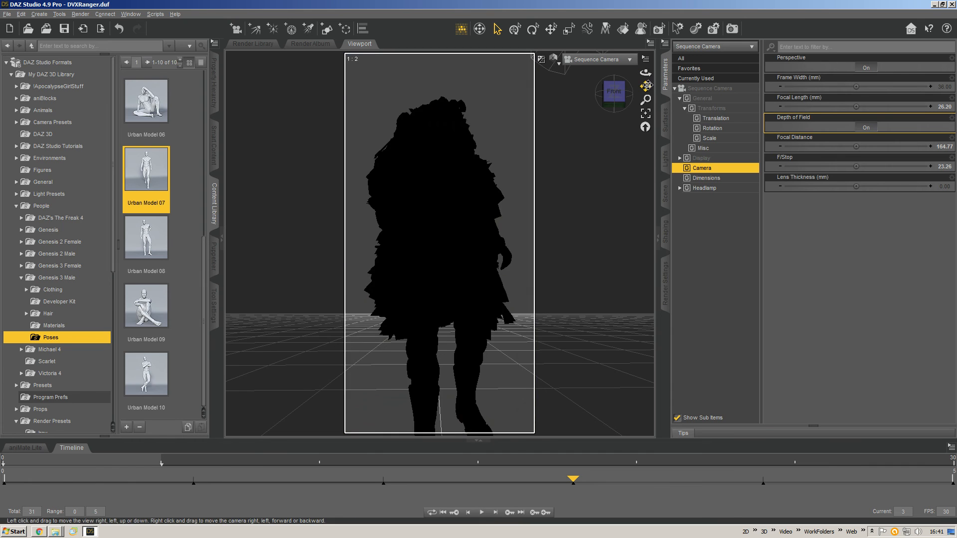
{"action": "scroll", "coordinate": [616, 173], "scroll_direction": "up", "scroll_amount": 1}
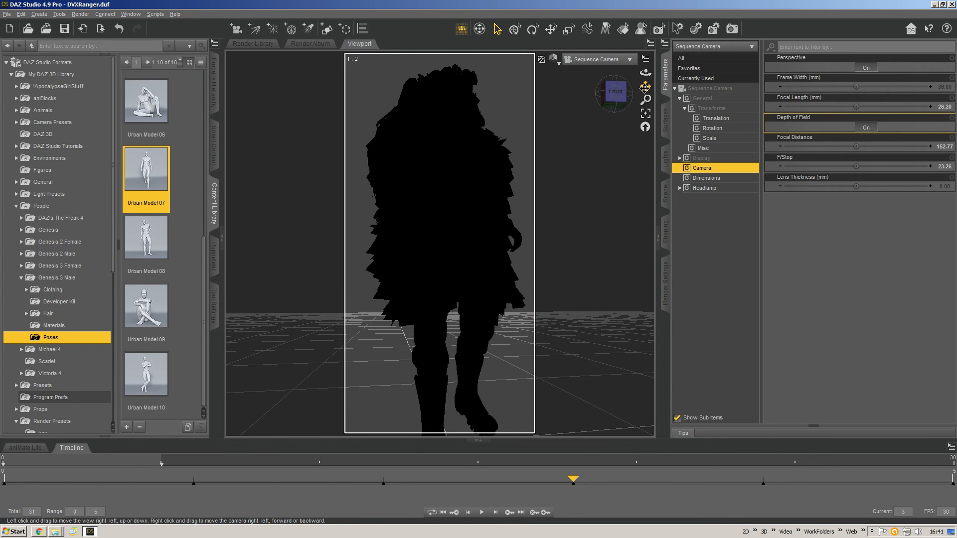
{"action": "scroll", "coordinate": [631, 226], "scroll_direction": "down", "scroll_amount": 2}
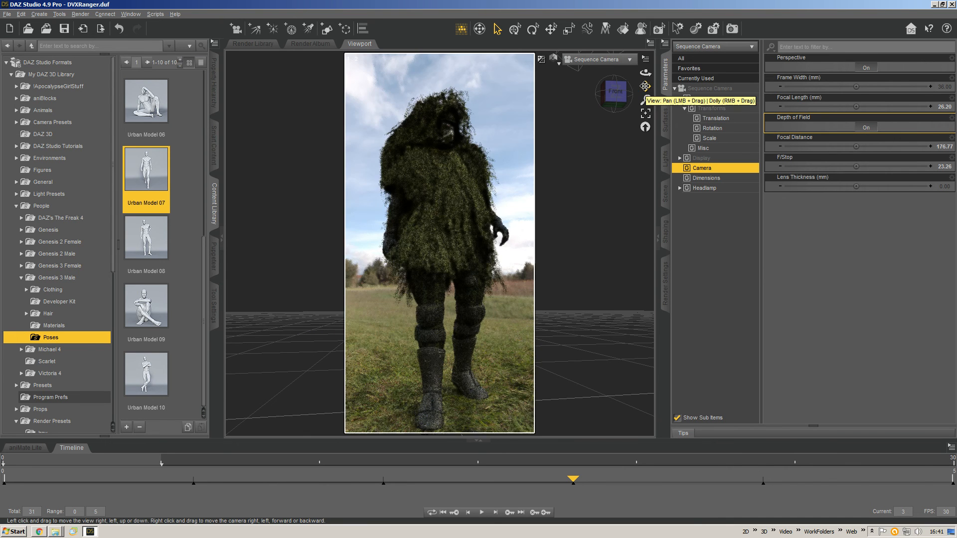
{"action": "left_click_drag", "start_coordinate": [646, 87], "coordinate": [645, 73]}
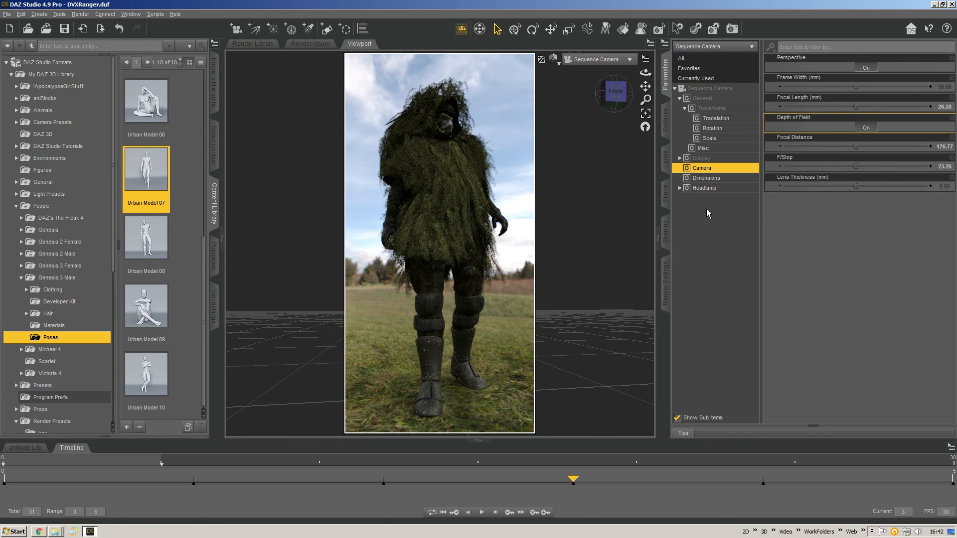
- Set the Ground Position Mode to Auto in the Iray environment ground settings
{"action": "left_click", "coordinate": [665, 284]}
{"action": "left_click", "coordinate": [713, 227]}
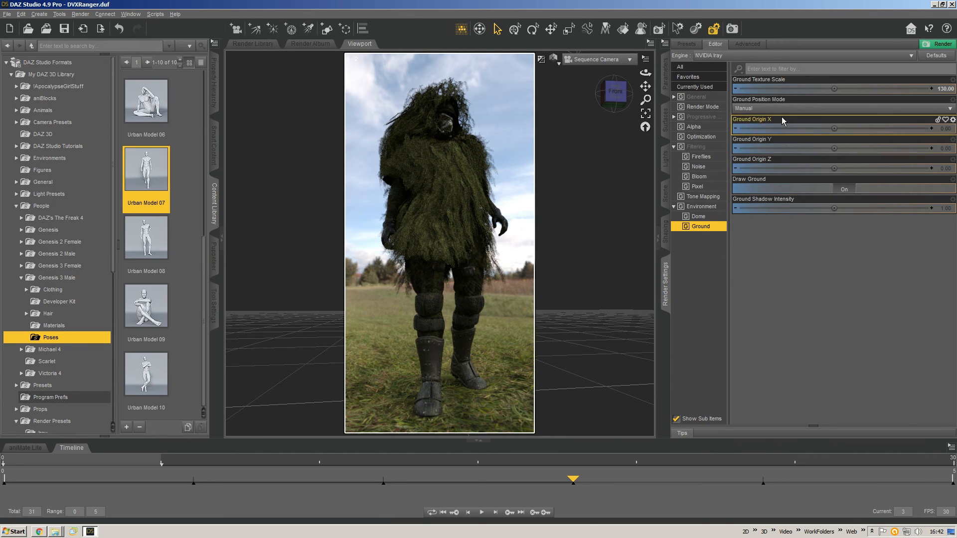
{"action": "left_click", "coordinate": [823, 108]}
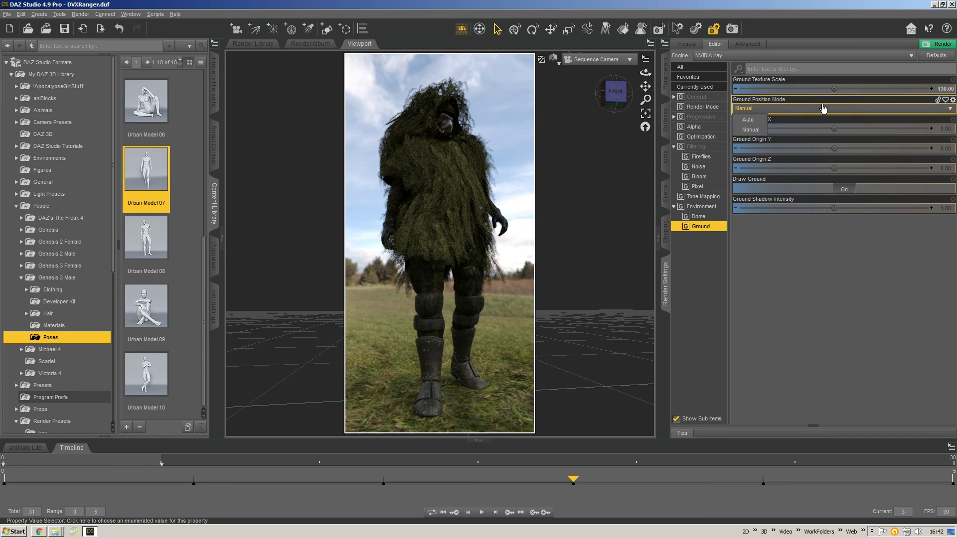
{"action": "left_click", "coordinate": [823, 109]}
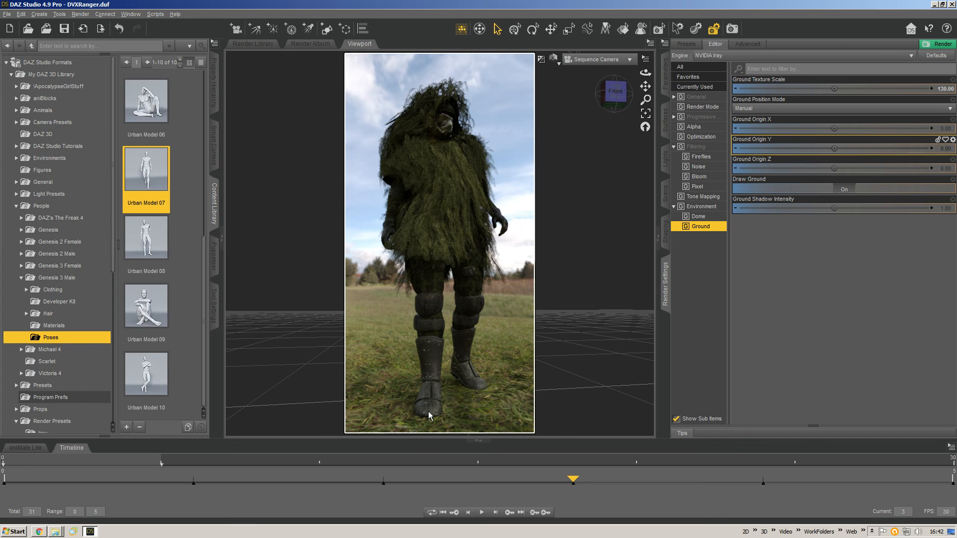
{"action": "left_click", "coordinate": [789, 104]}
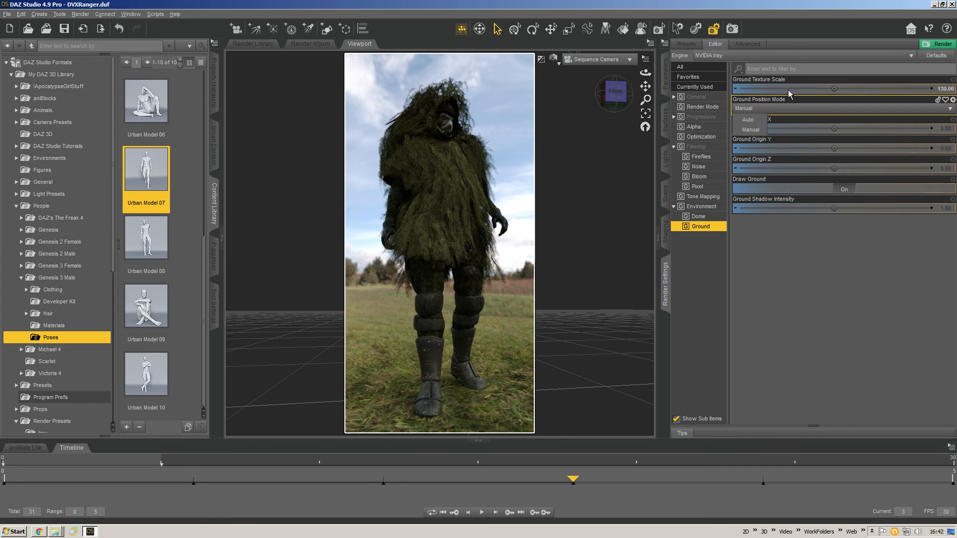
{"action": "left_click", "coordinate": [750, 129]}
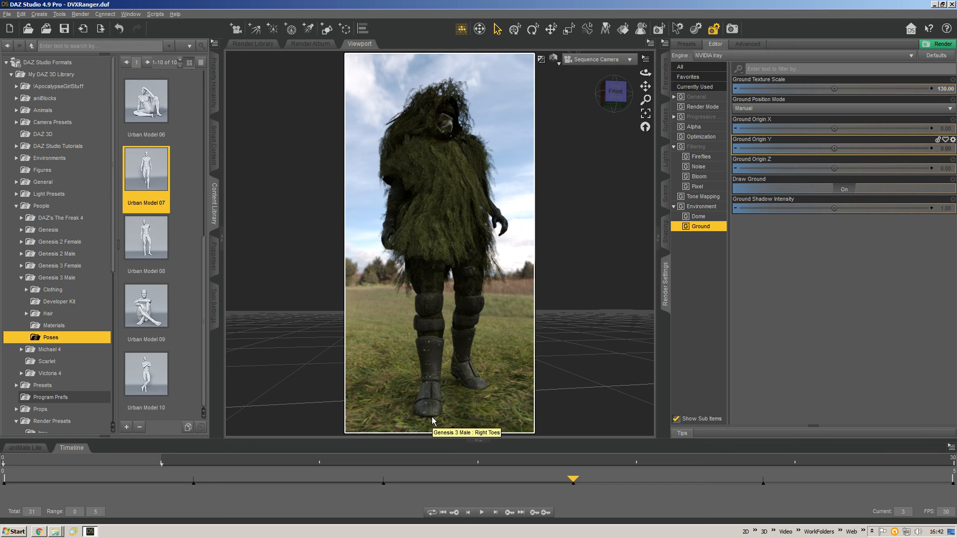
{"action": "mouse_move", "coordinate": [144, 185]}
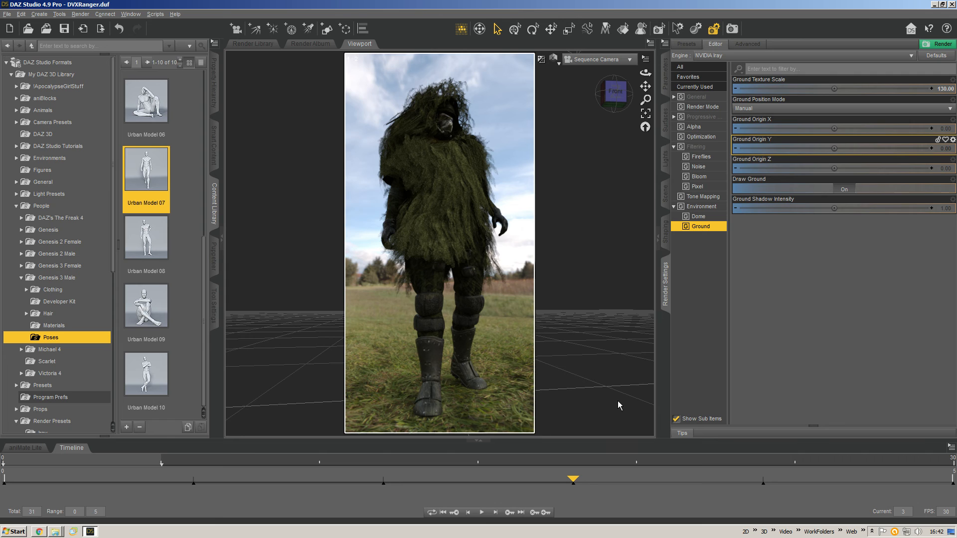
{"action": "left_click", "coordinate": [797, 108]}
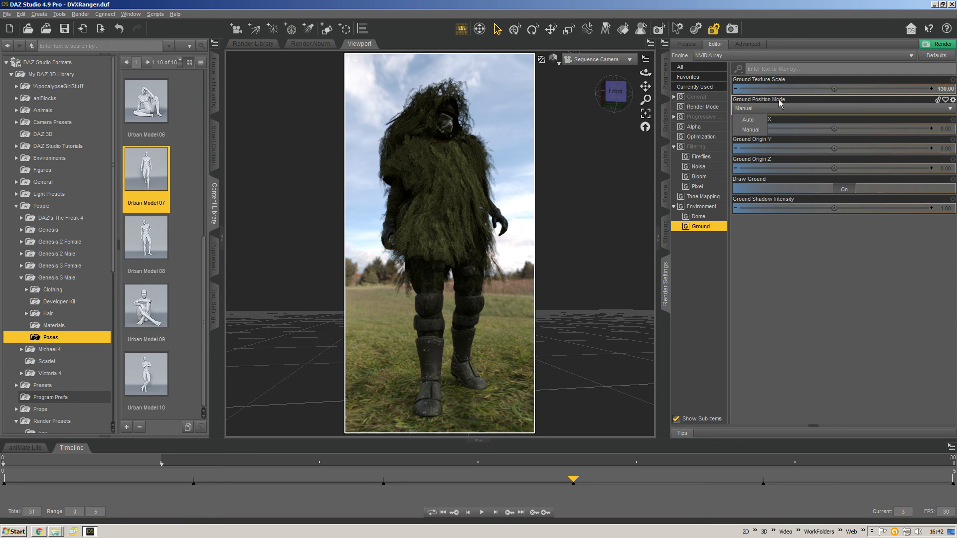
{"action": "left_click", "coordinate": [747, 120]}
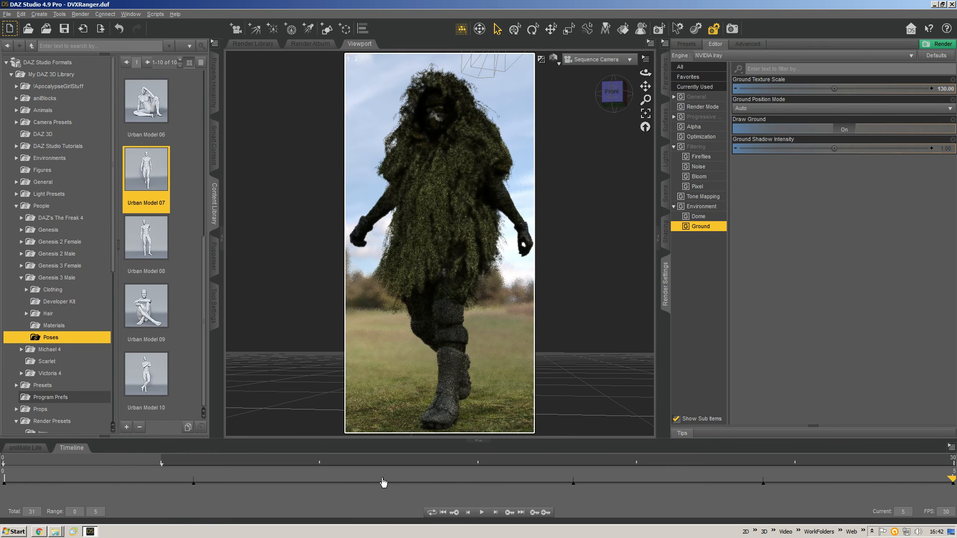
- Reframe the Sequence Camera to a close head-and-torso side view at frame 2 and a head-to-thigh view from the front-left at frame 1
{"action": "left_click", "coordinate": [383, 482]}
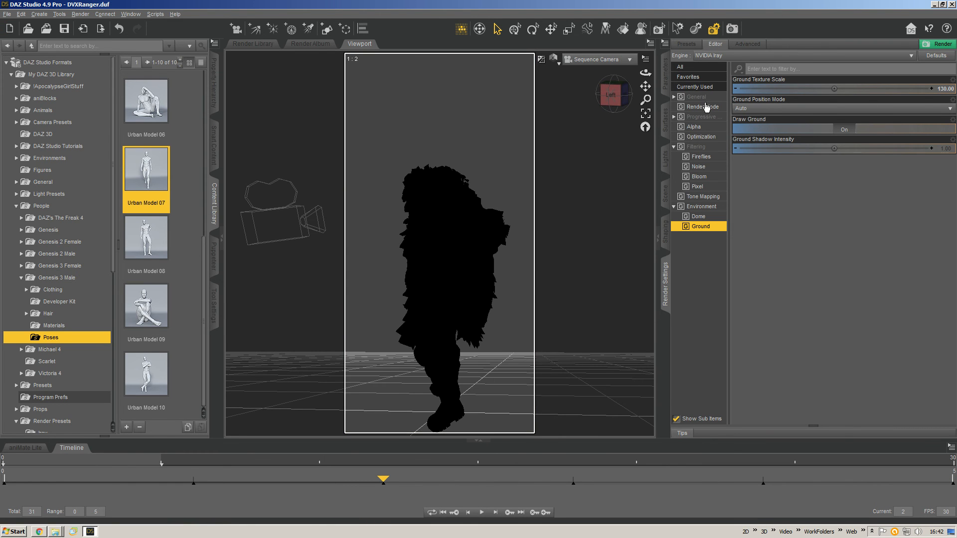
{"action": "left_click_drag", "start_coordinate": [648, 96], "coordinate": [648, 132]}
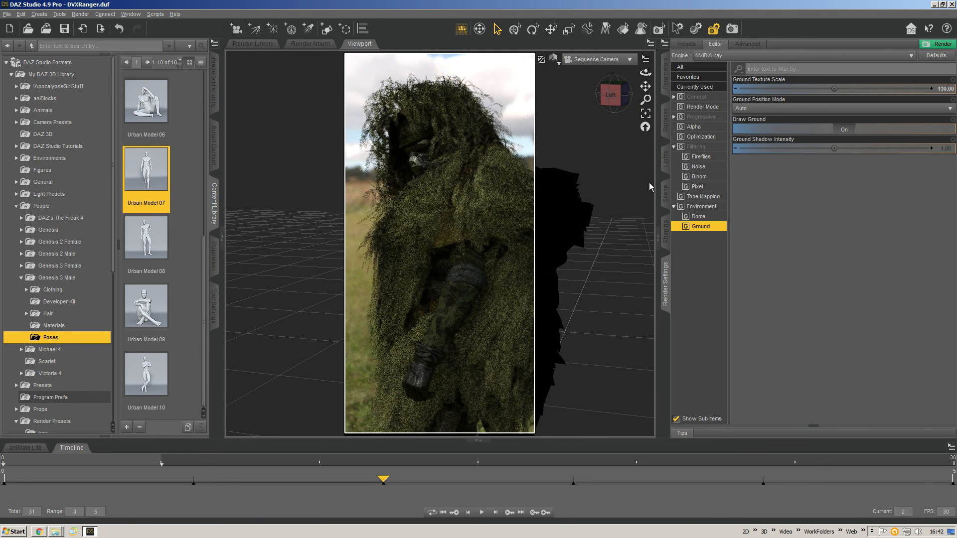
{"action": "left_click", "coordinate": [202, 479]}
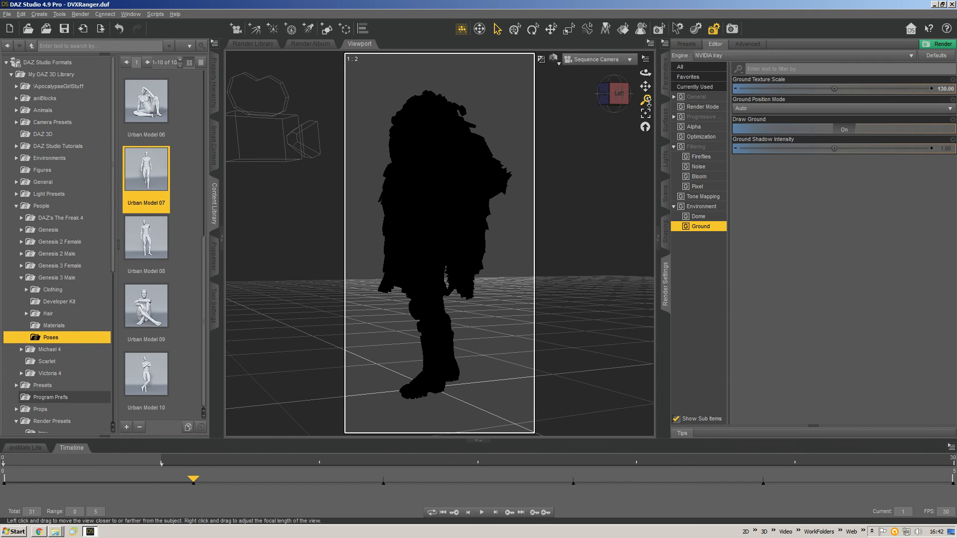
{"action": "mouse_move", "coordinate": [645, 99]}
{"action": "left_mouse_down"}
{"action": "mouse_move", "coordinate": [645, 85]}
{"action": "mouse_move", "coordinate": [627, 88]}
{"action": "mouse_move", "coordinate": [664, 89]}
{"action": "mouse_move", "coordinate": [656, 99]}
{"action": "mouse_move", "coordinate": [650, 88]}
{"action": "left_mouse_up"}
{"action": "scroll", "coordinate": [600, 194], "scroll_direction": "down", "scroll_amount": 2}
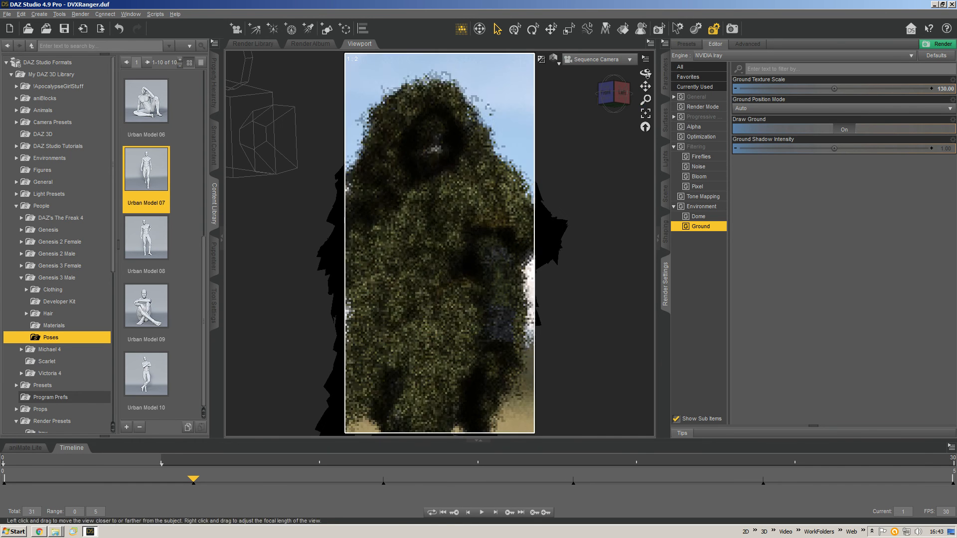
{"action": "left_click_drag", "start_coordinate": [645, 86], "coordinate": [643, 82]}
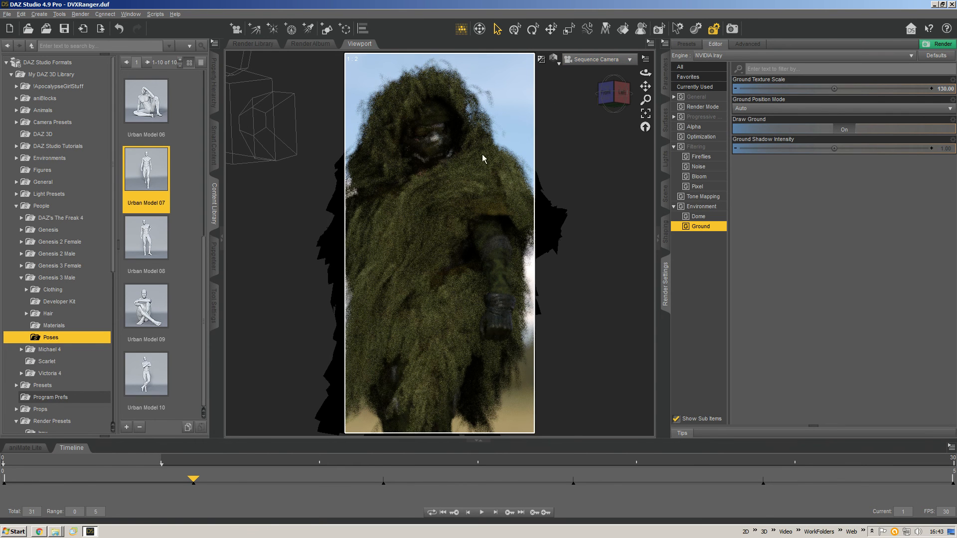
- Using the Perspective View, set the Sequence Camera's Focal Distance to about 444.57 and F/Stop to about 29.17 at frame 1
{"action": "left_click", "coordinate": [604, 60]}
{"action": "left_click", "coordinate": [607, 69]}
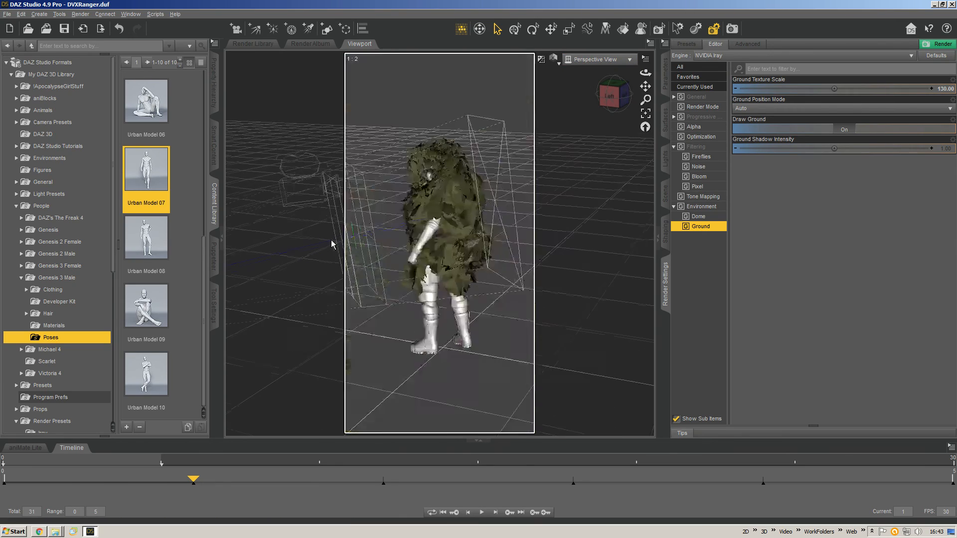
{"action": "left_click", "coordinate": [666, 76]}
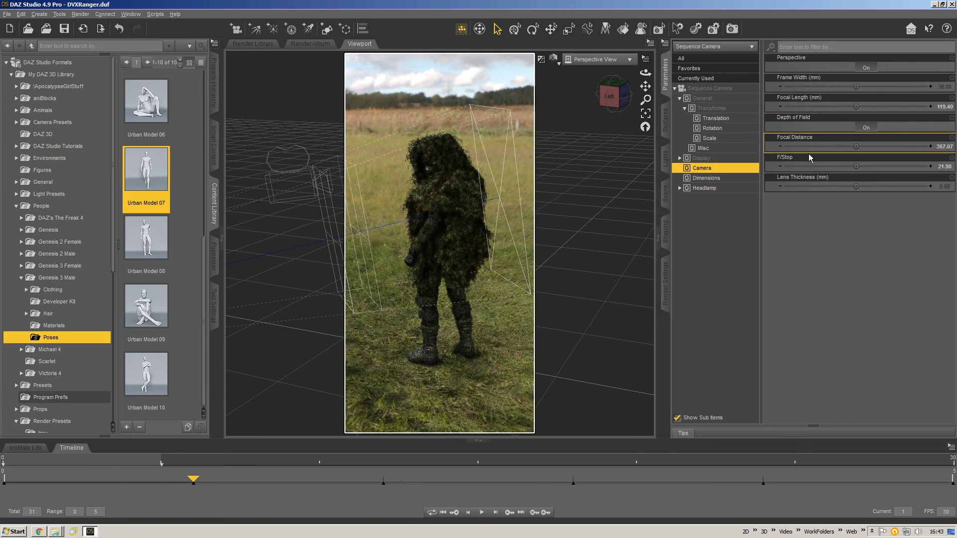
{"action": "left_click_drag", "start_coordinate": [855, 166], "coordinate": [888, 147]}
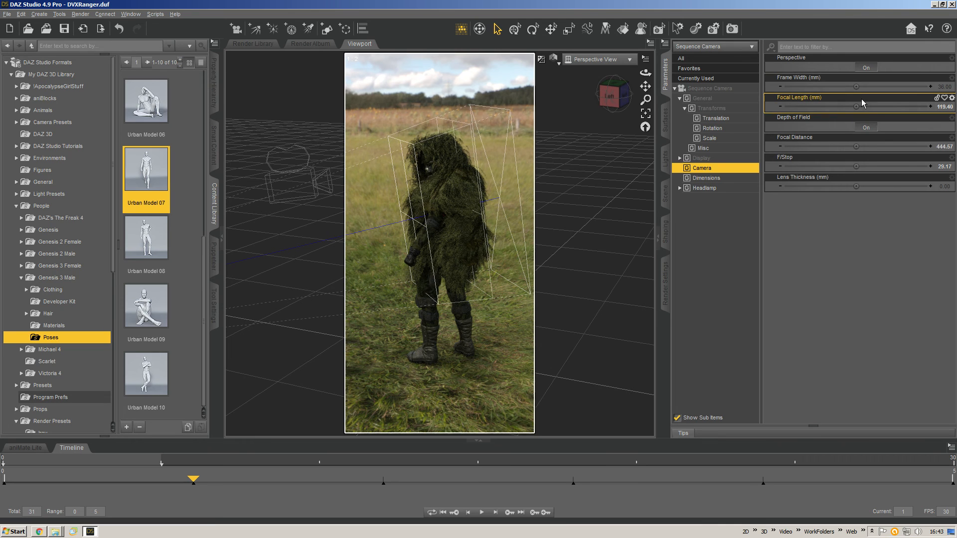
- At frame 0, set the Sequence Camera's Focal Length to about 77.96 mm while checking its frustum in the Perspective View
{"action": "left_click", "coordinate": [598, 67]}
{"action": "left_click", "coordinate": [600, 159]}
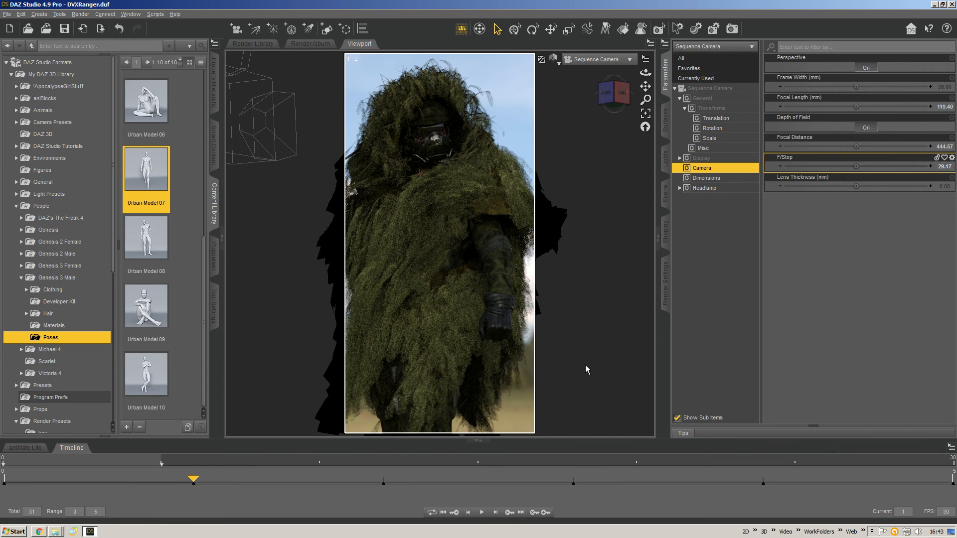
{"action": "key", "text": "Left"}
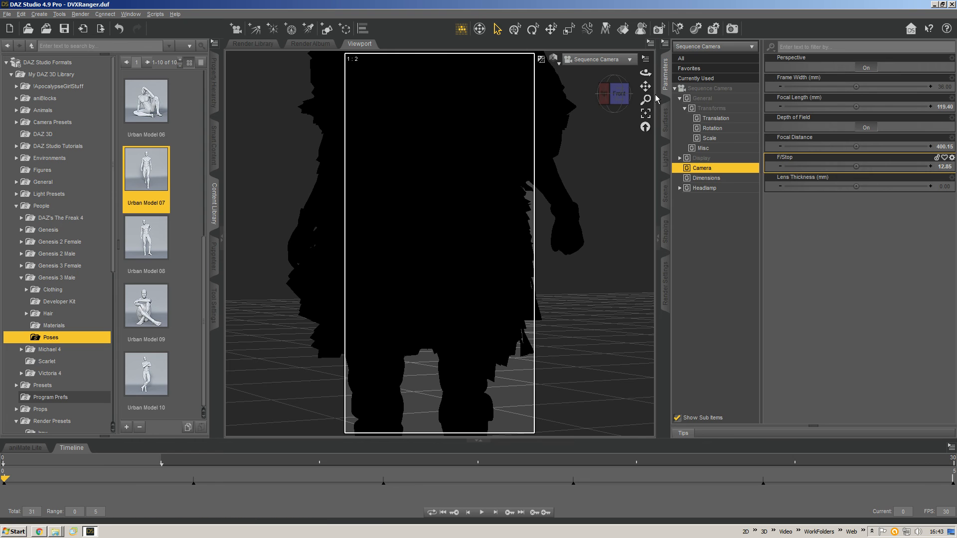
{"action": "left_click_drag", "start_coordinate": [645, 86], "coordinate": [638, 124]}
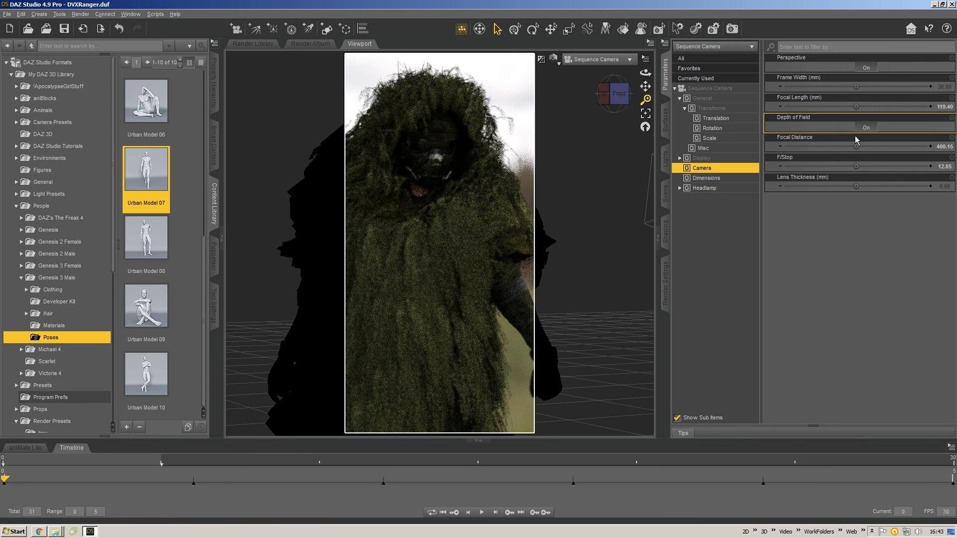
{"action": "left_click", "coordinate": [598, 60]}
{"action": "left_click", "coordinate": [604, 154]}
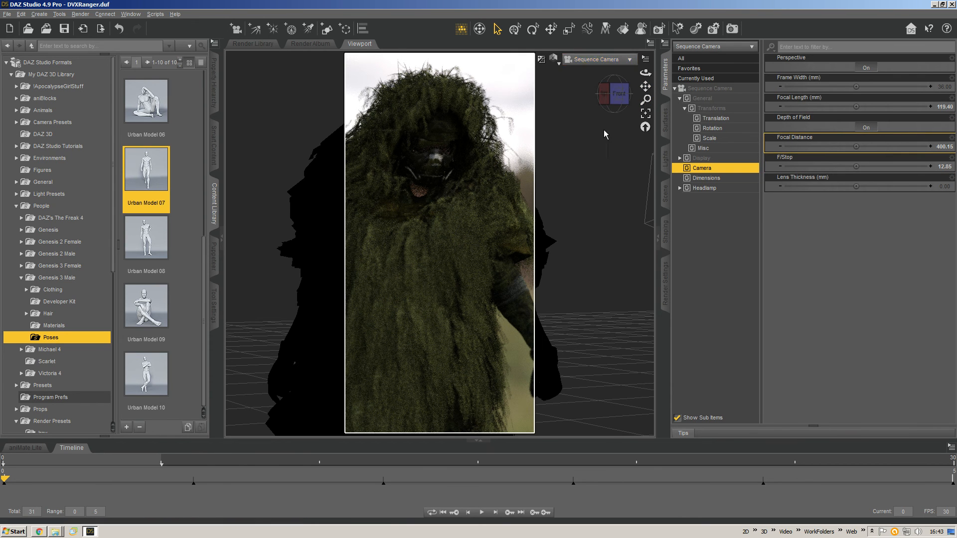
{"action": "left_click", "coordinate": [598, 60]}
{"action": "left_click", "coordinate": [598, 65]}
{"action": "left_click", "coordinate": [624, 105]}
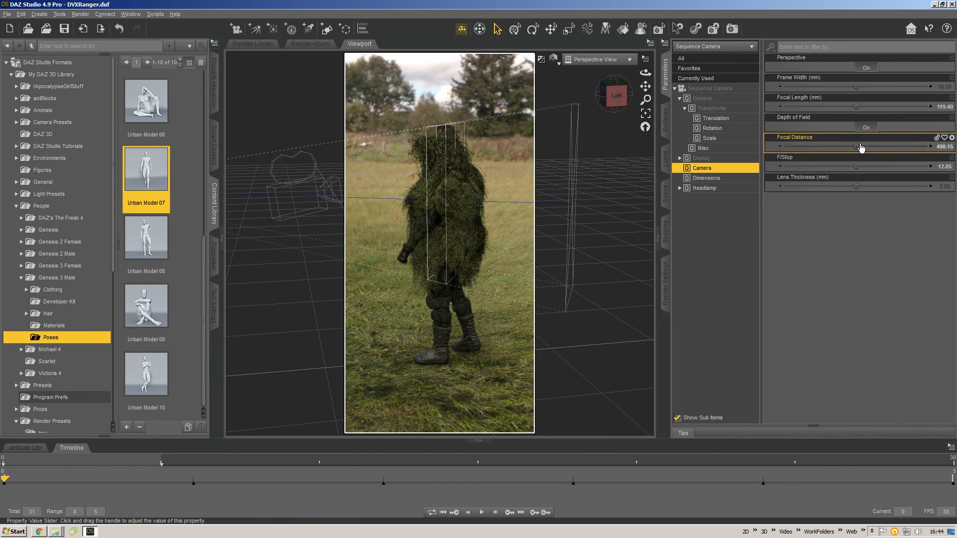
{"action": "left_click_drag", "start_coordinate": [856, 107], "coordinate": [822, 106]}
- Look through the Sequence Camera and reframe frame 0 to a full-figure front view of the ranger
{"action": "left_click", "coordinate": [599, 61]}
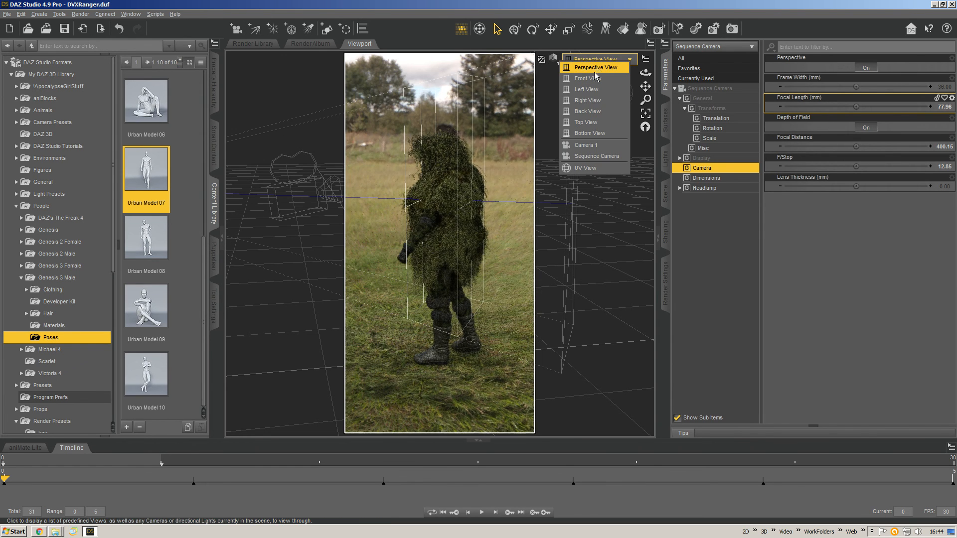
{"action": "left_click", "coordinate": [584, 156]}
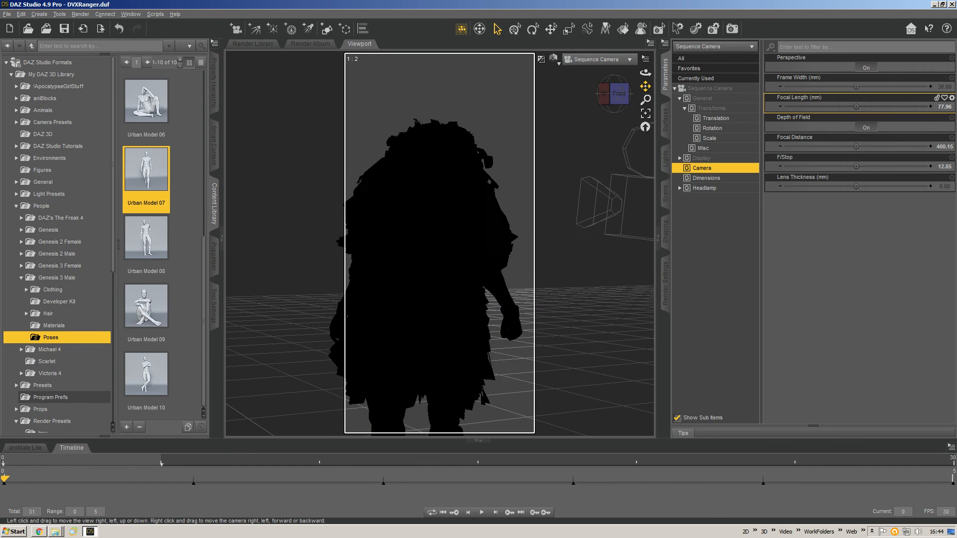
{"action": "left_click_drag", "start_coordinate": [645, 86], "coordinate": [635, 124]}
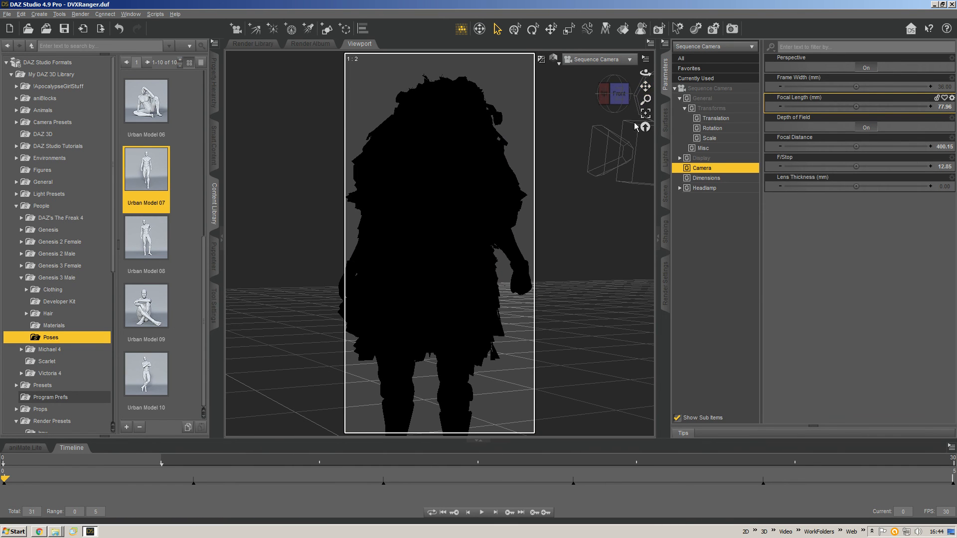
{"action": "scroll", "coordinate": [615, 169], "scroll_direction": "up", "scroll_amount": 1}
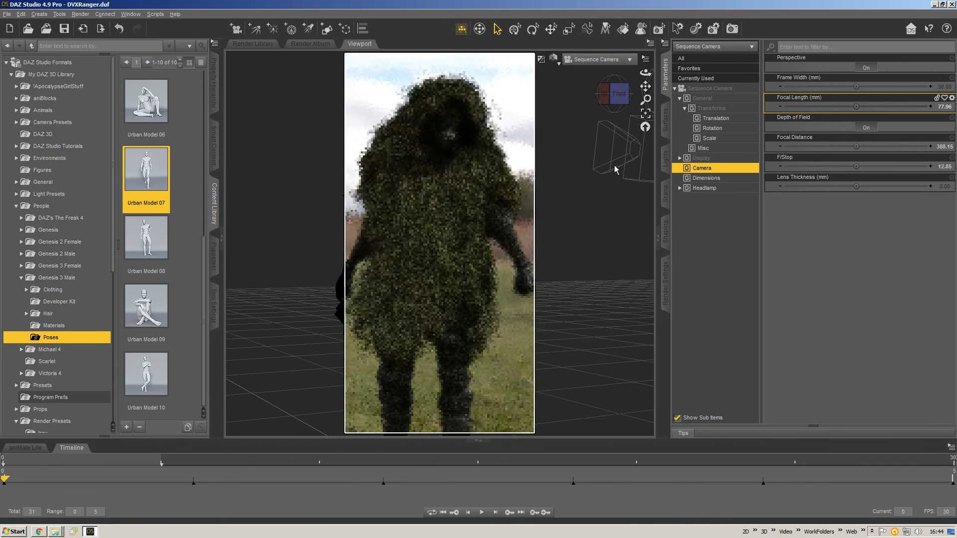
{"action": "scroll", "coordinate": [615, 167], "scroll_direction": "down", "scroll_amount": 8}
{"action": "left_click_drag", "start_coordinate": [645, 86], "coordinate": [645, 109]}
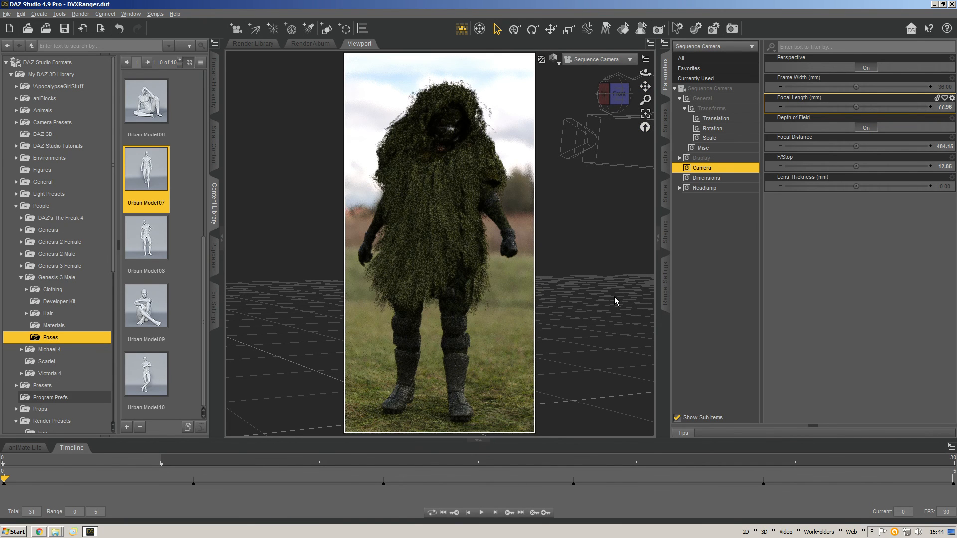
- Review the Sequence Camera's framing of the ranger at each frame from 1 to 5, and return to frame 1
{"action": "key", "text": "Right"}
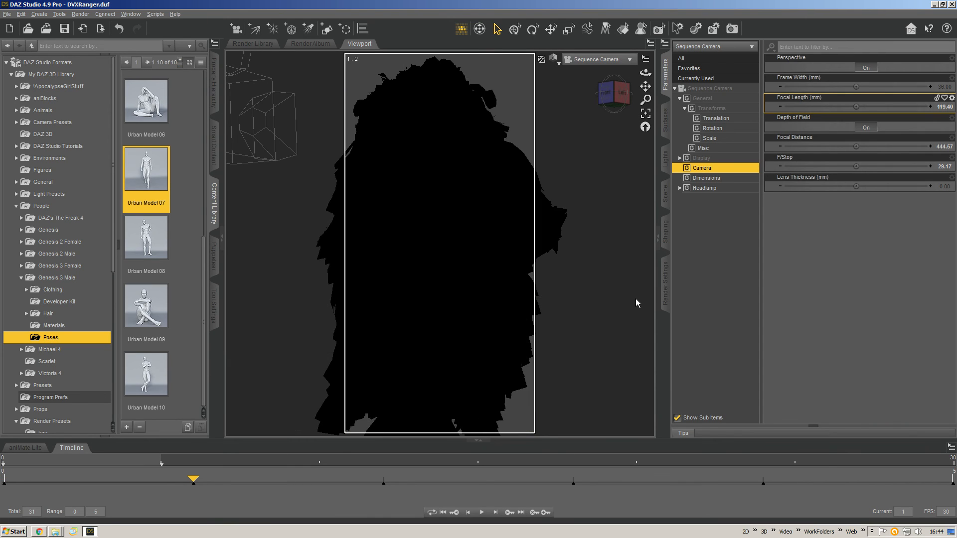
{"action": "key", "text": "Right"}
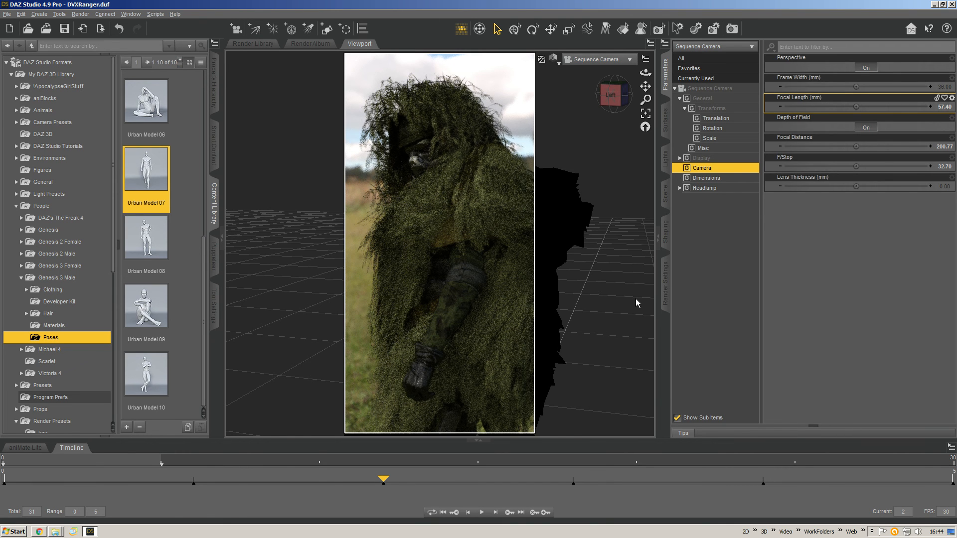
{"action": "key", "text": "Right"}
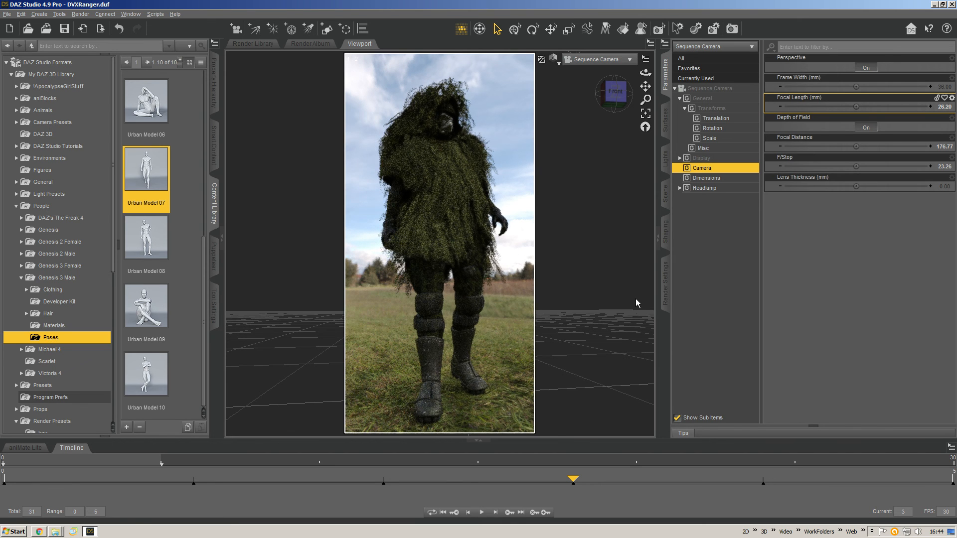
{"action": "key", "text": "Right"}
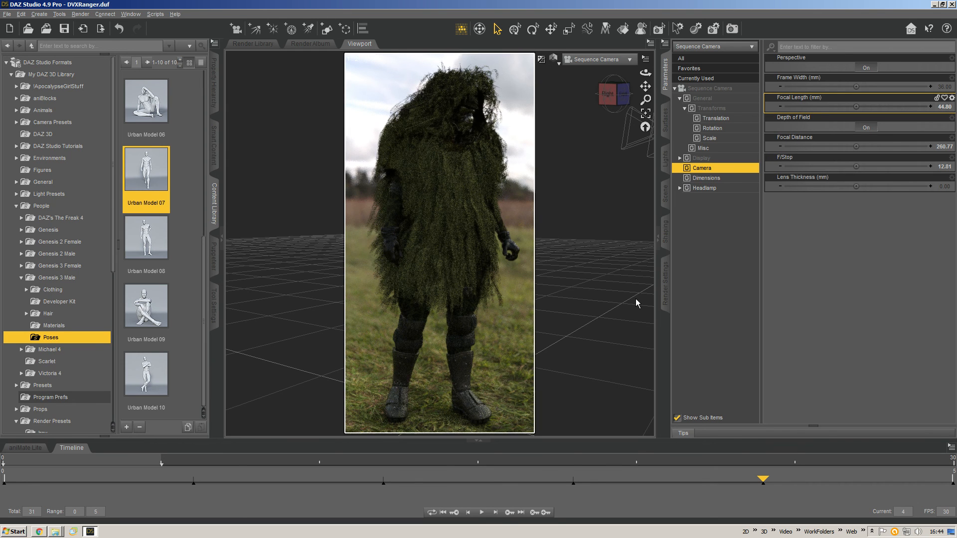
{"action": "key", "text": "Right"}
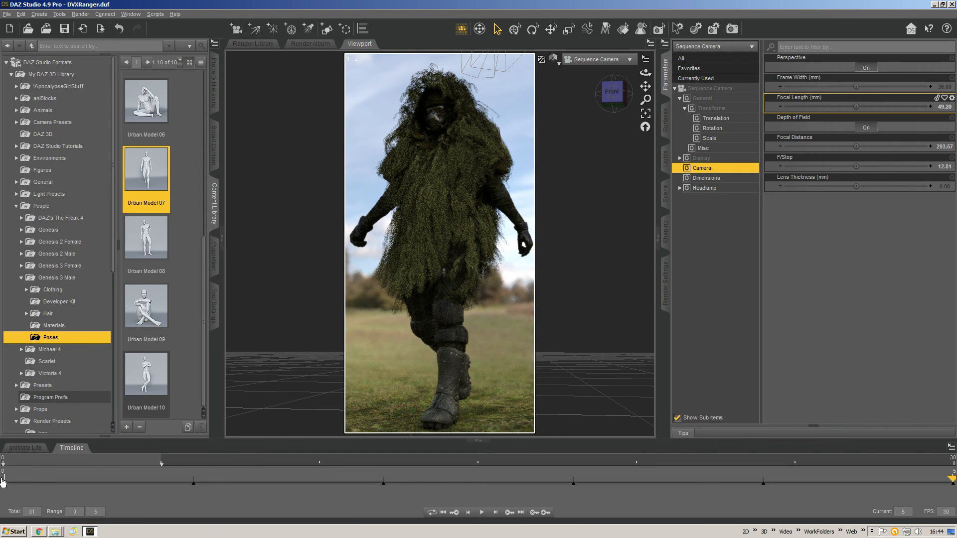
{"action": "left_click", "coordinate": [196, 489]}
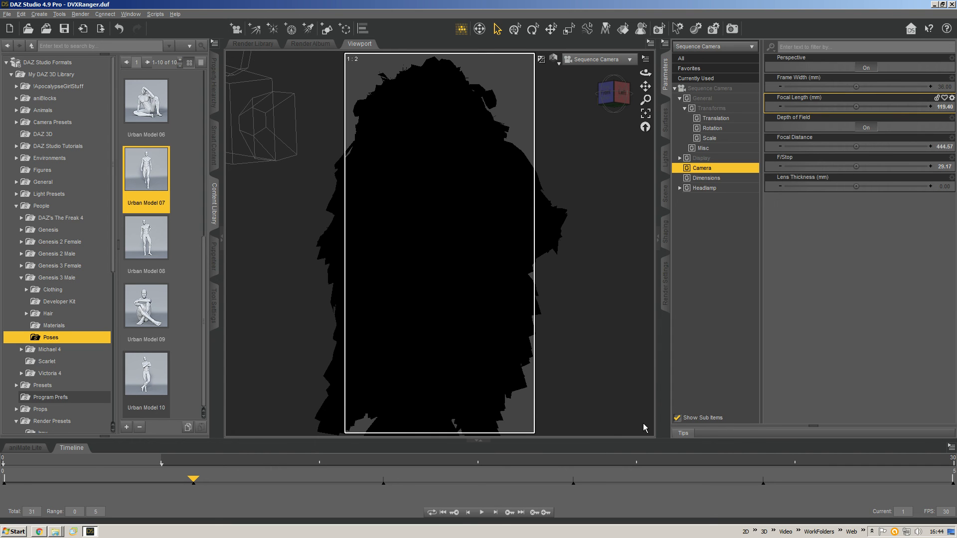
- Set the Render Type to Image Series in the general render settings
{"action": "left_click", "coordinate": [718, 89]}
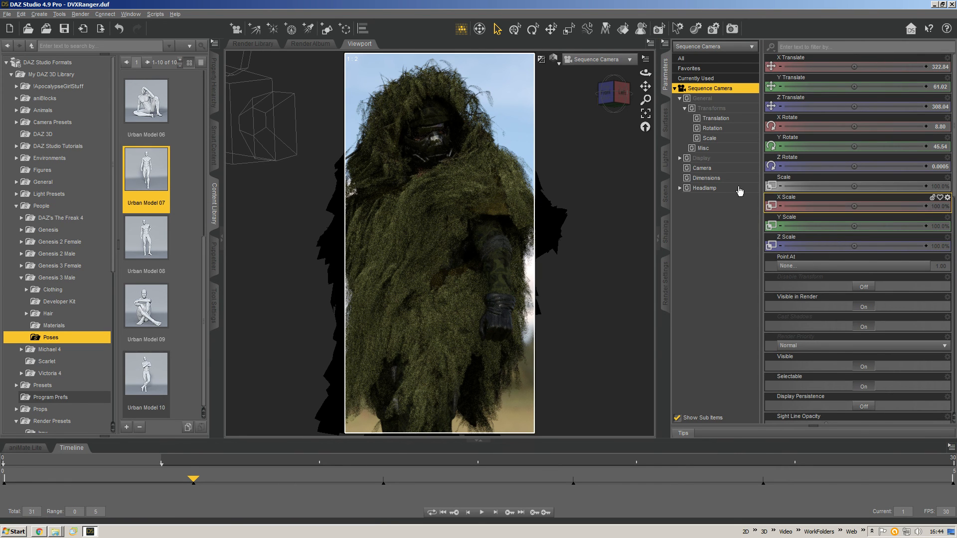
{"action": "left_click", "coordinate": [665, 284]}
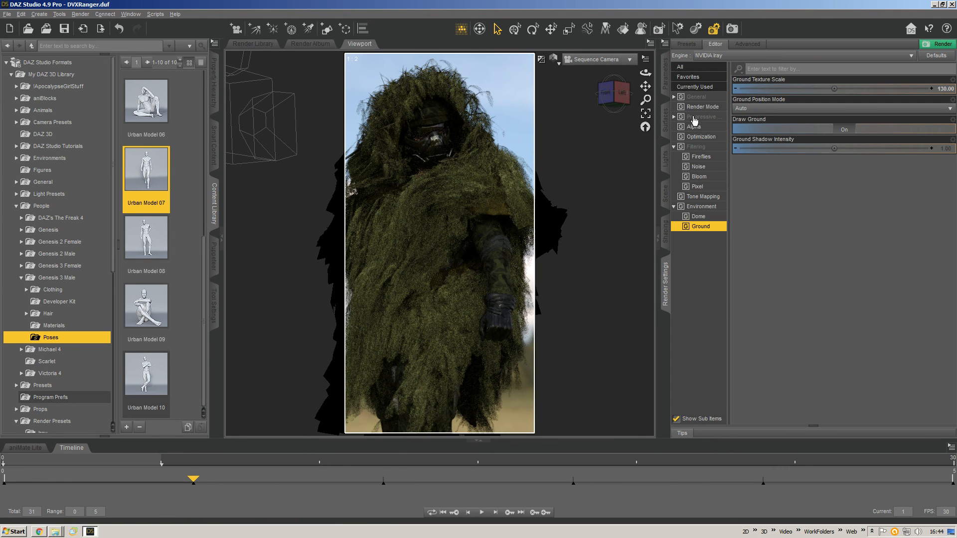
{"action": "left_click", "coordinate": [703, 99]}
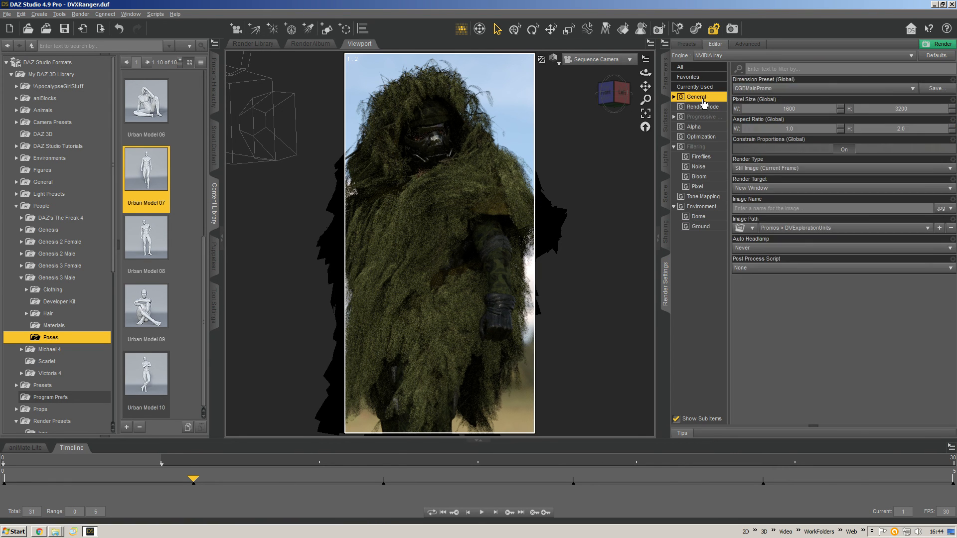
{"action": "left_click", "coordinate": [770, 168]}
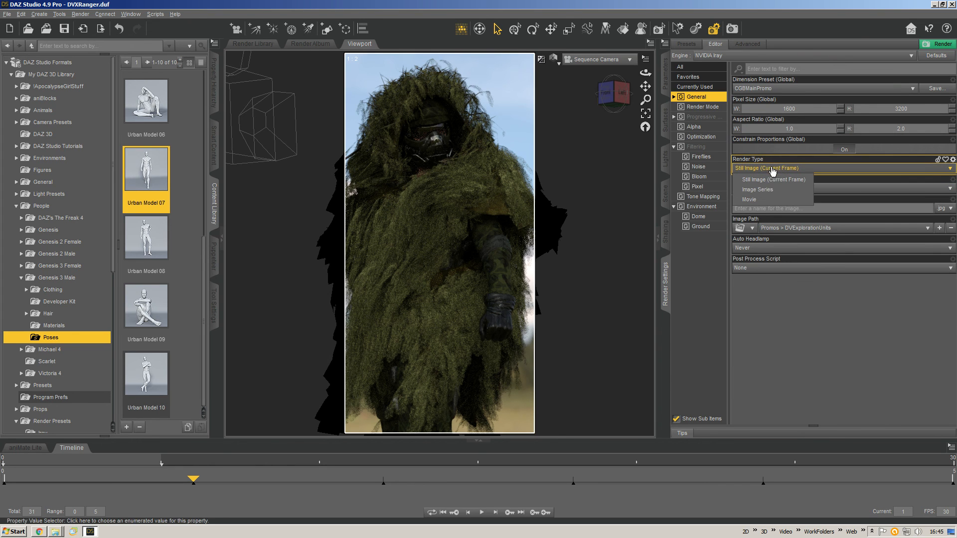
{"action": "left_click", "coordinate": [772, 190]}
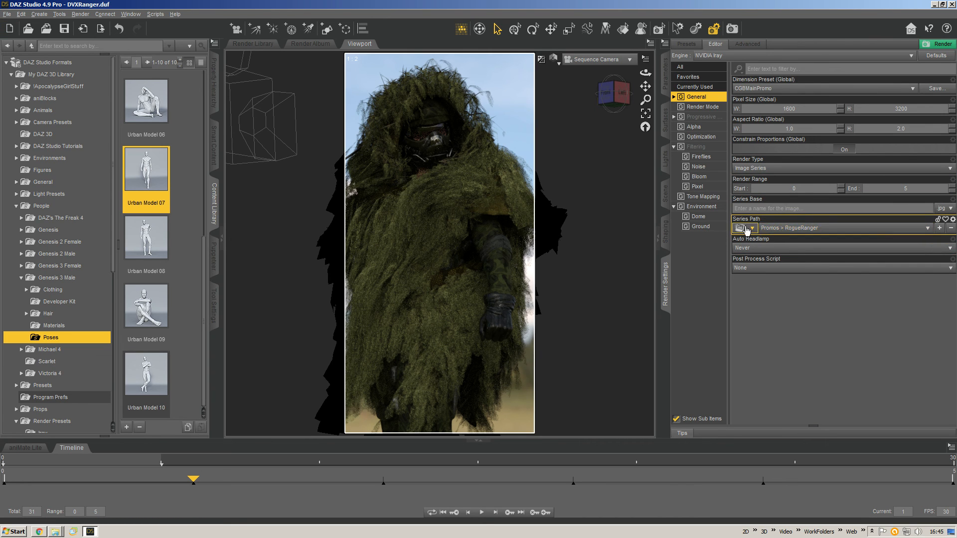
{"action": "left_click", "coordinate": [792, 229]}
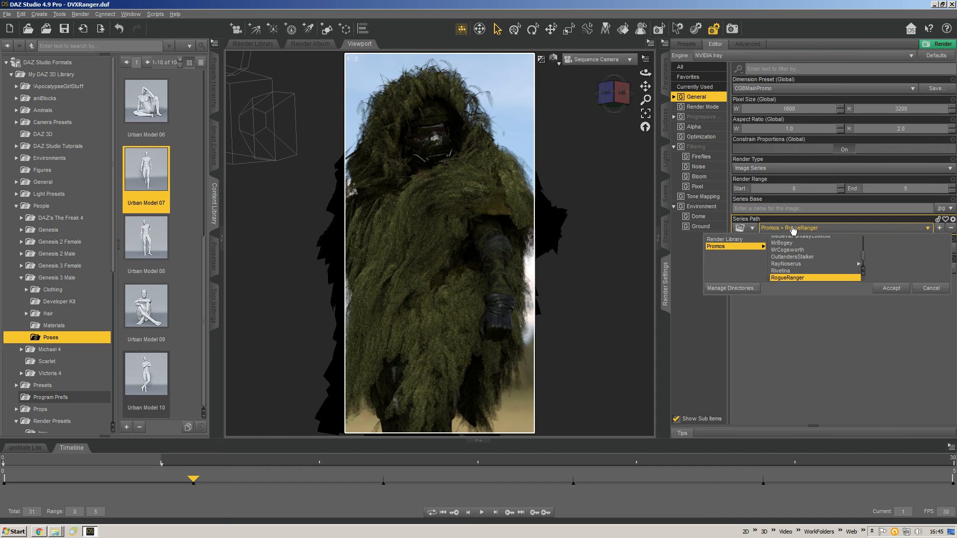
{"action": "scroll", "coordinate": [789, 262], "scroll_direction": "up", "scroll_amount": 5}
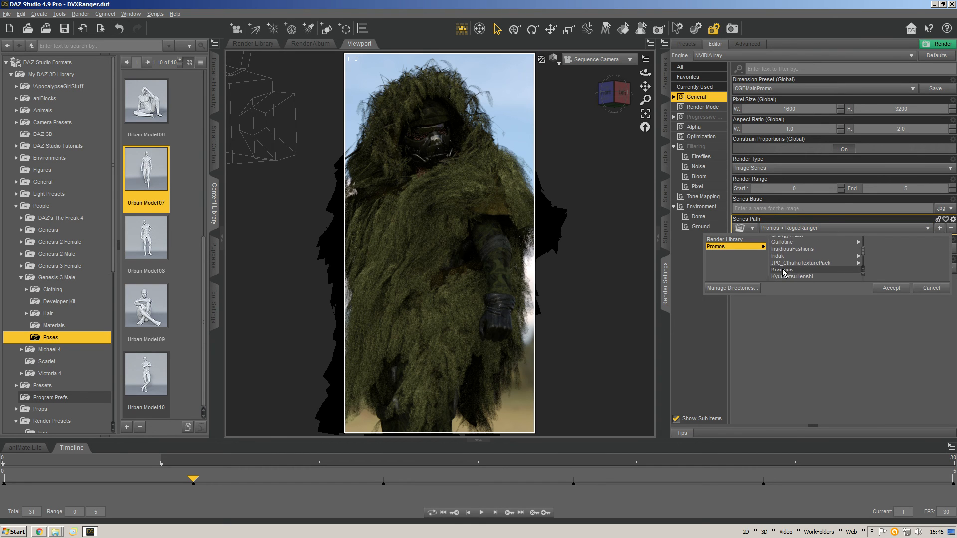
{"action": "key", "text": "Escape"}
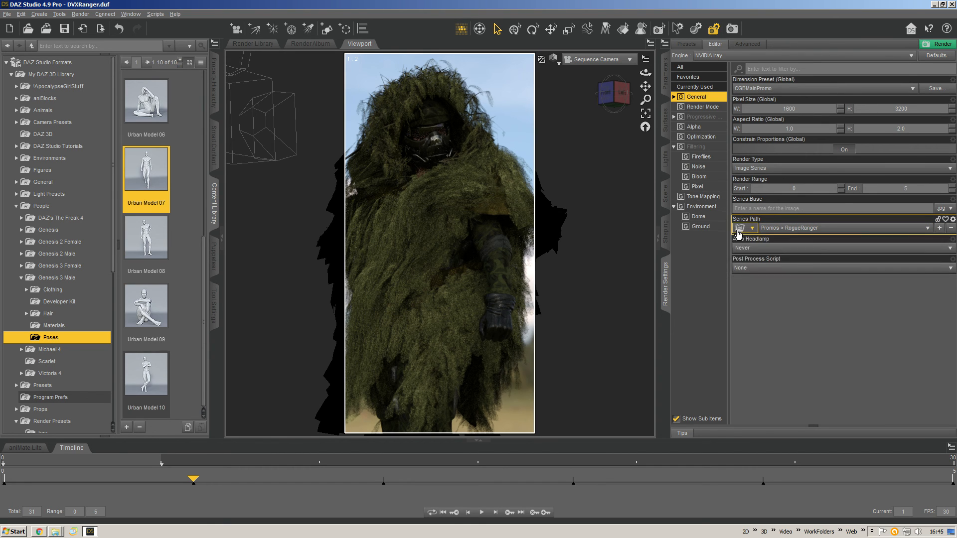
{"action": "left_click", "coordinate": [752, 228]}
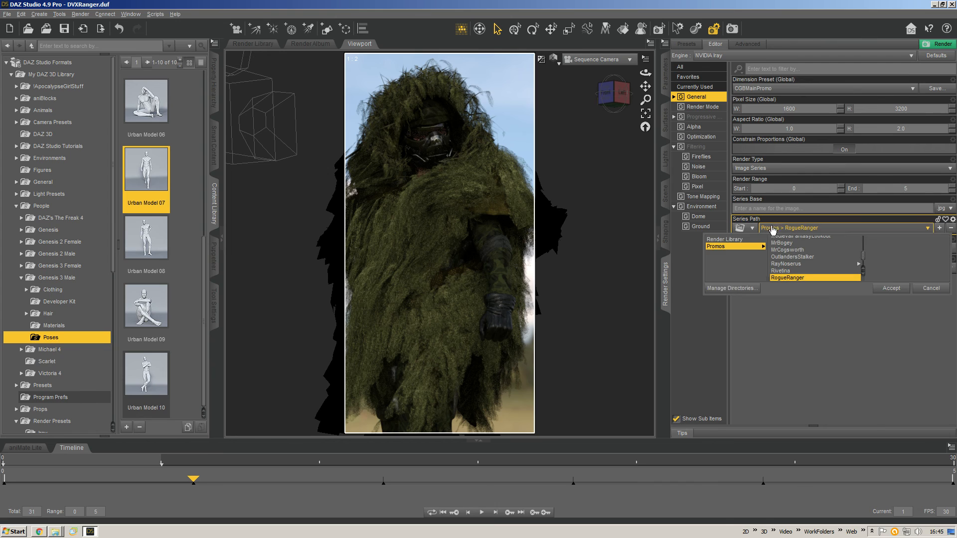
{"action": "left_click", "coordinate": [740, 294]}
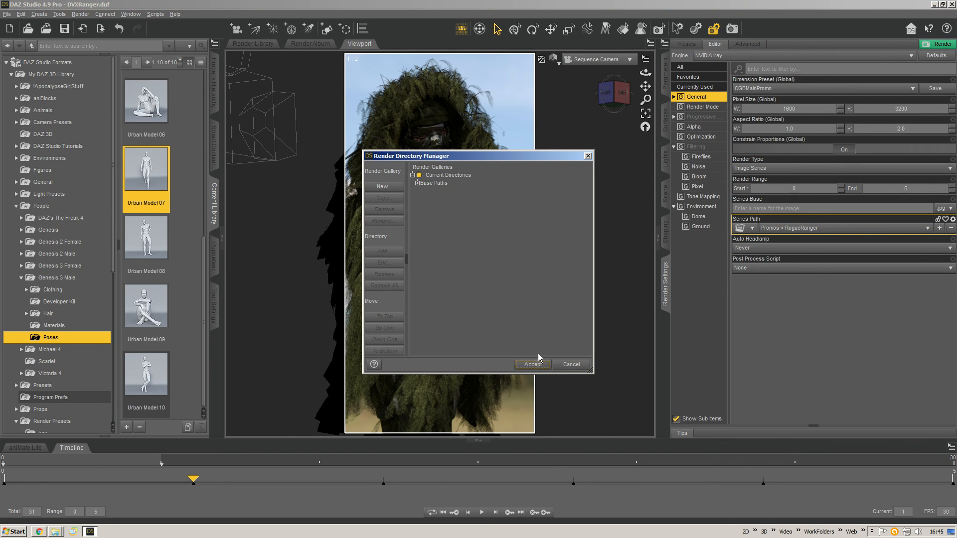
{"action": "key", "text": "Escape"}
- Set the image series path to Promos > DVExplorationUnits and the Series Base name to DVXRanger
{"action": "left_click", "coordinate": [798, 228]}
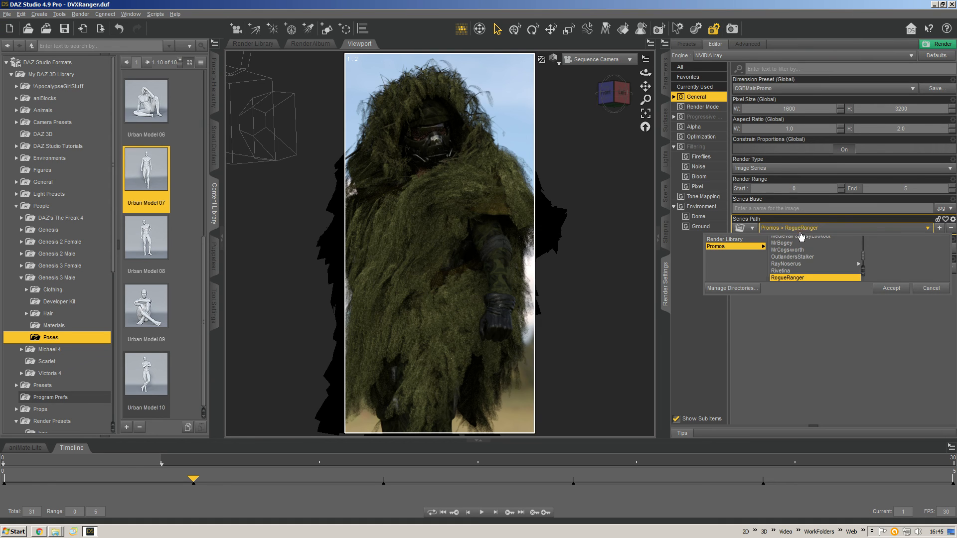
{"action": "scroll", "coordinate": [808, 266], "scroll_direction": "down", "scroll_amount": 5}
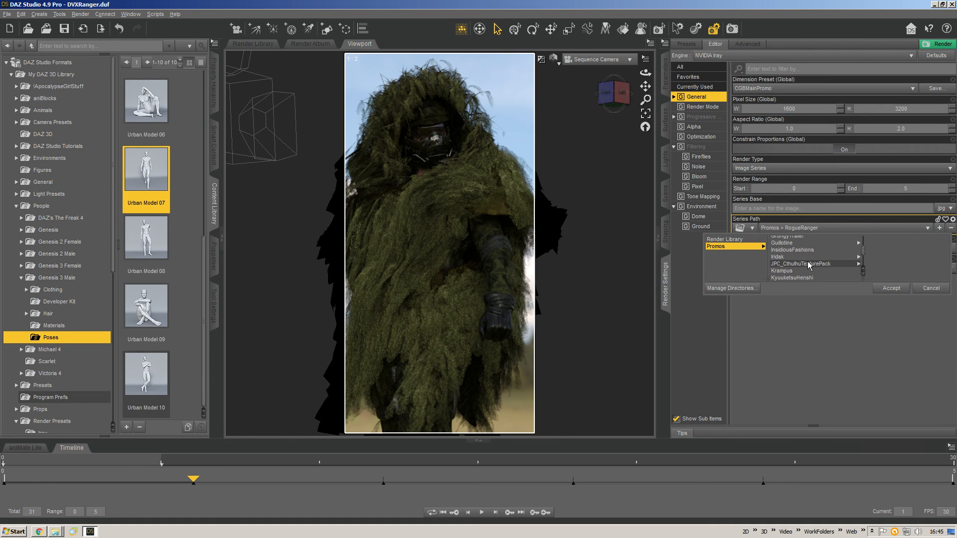
{"action": "scroll", "coordinate": [807, 265], "scroll_direction": "up", "scroll_amount": 10}
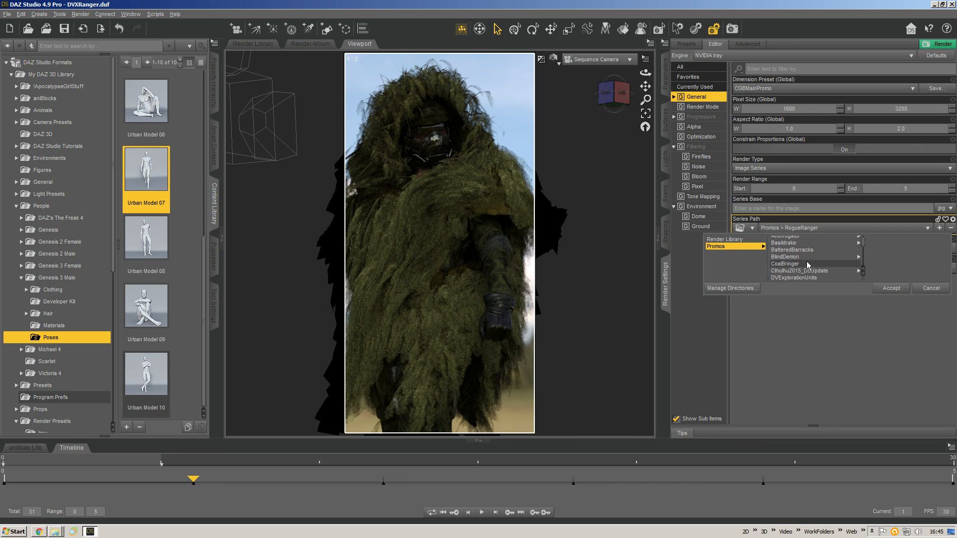
{"action": "scroll", "coordinate": [807, 267], "scroll_direction": "down", "scroll_amount": 1}
{"action": "left_click", "coordinate": [810, 257]}
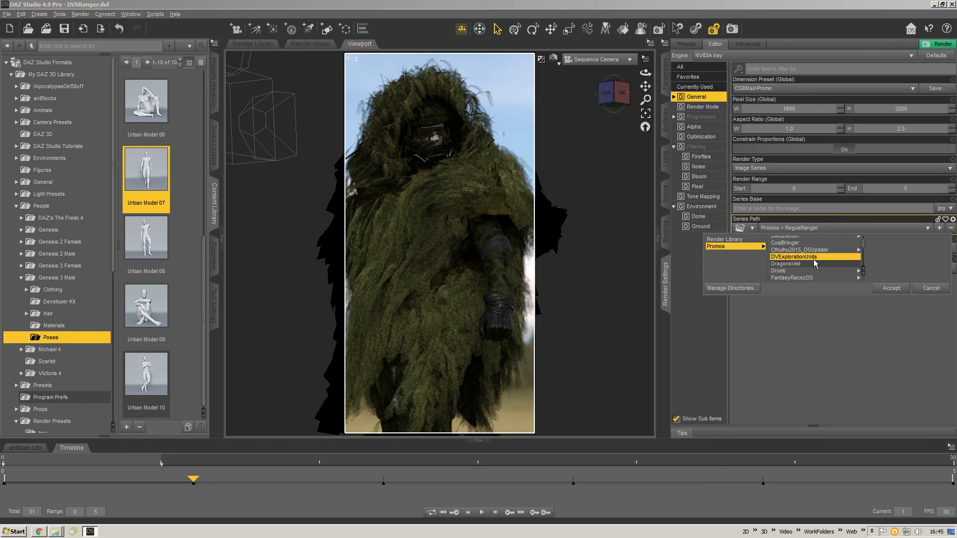
{"action": "left_click", "coordinate": [890, 289]}
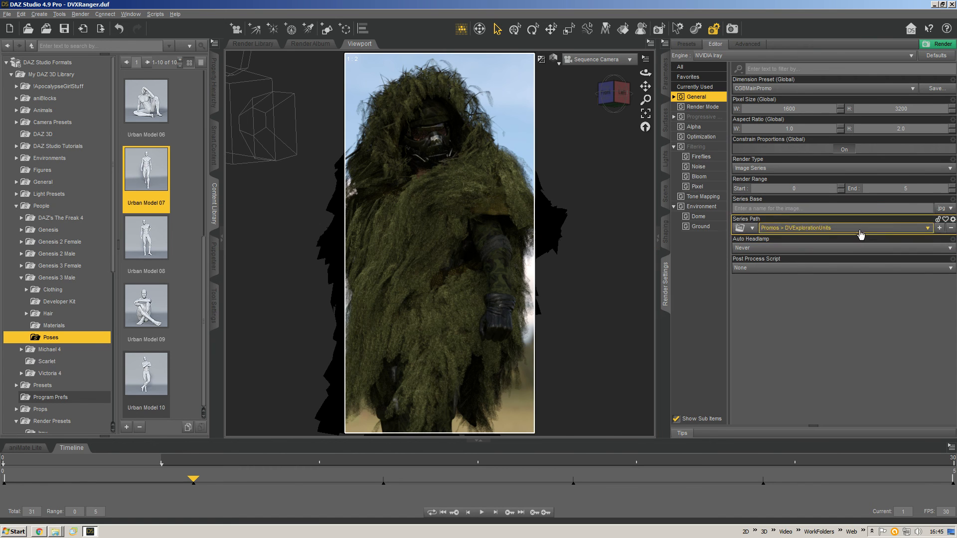
{"action": "left_click", "coordinate": [795, 207]}
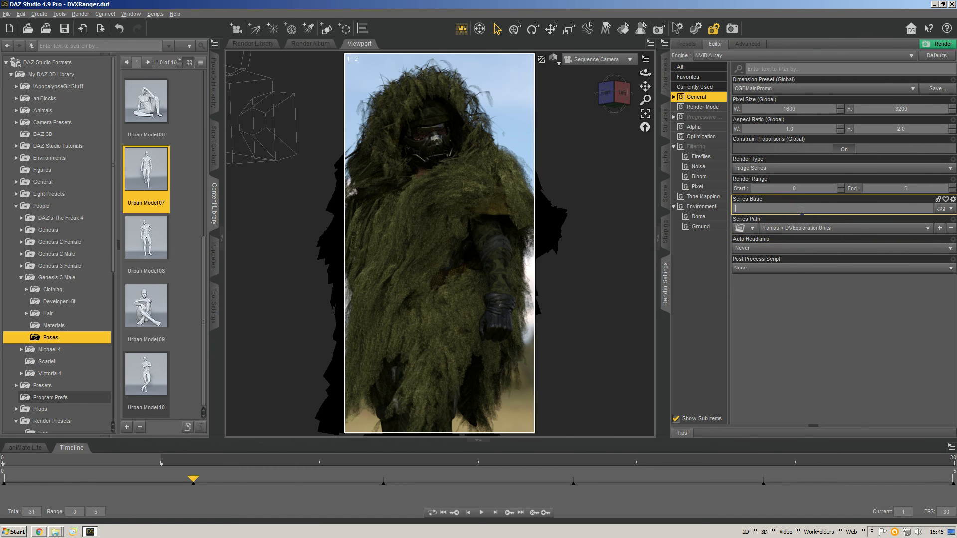
{"action": "type", "text": "DVXRanger"}
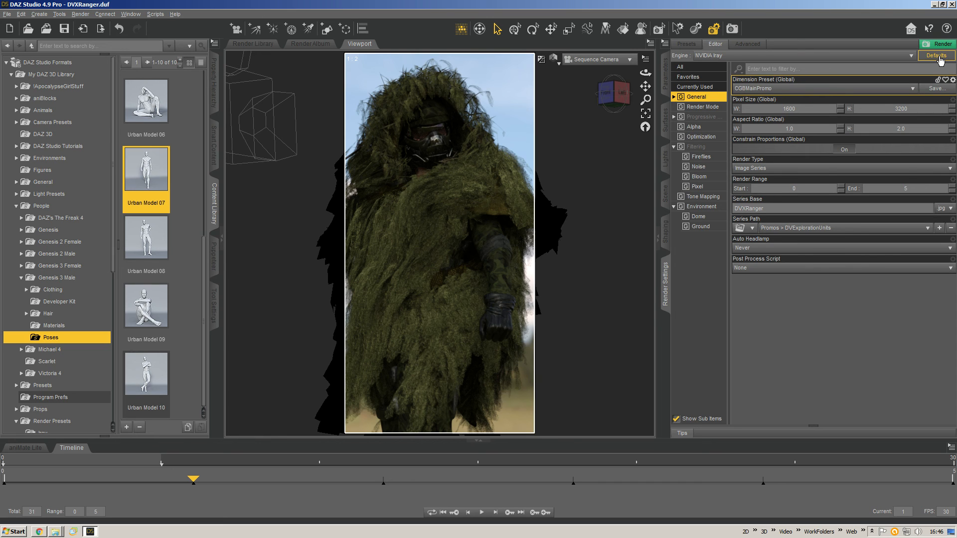
- Look through Camera 1 and reframe it to a close head-and-chest view of the ranger from the front-left at frame 1
{"action": "left_click", "coordinate": [615, 60]}
{"action": "left_click", "coordinate": [603, 141]}
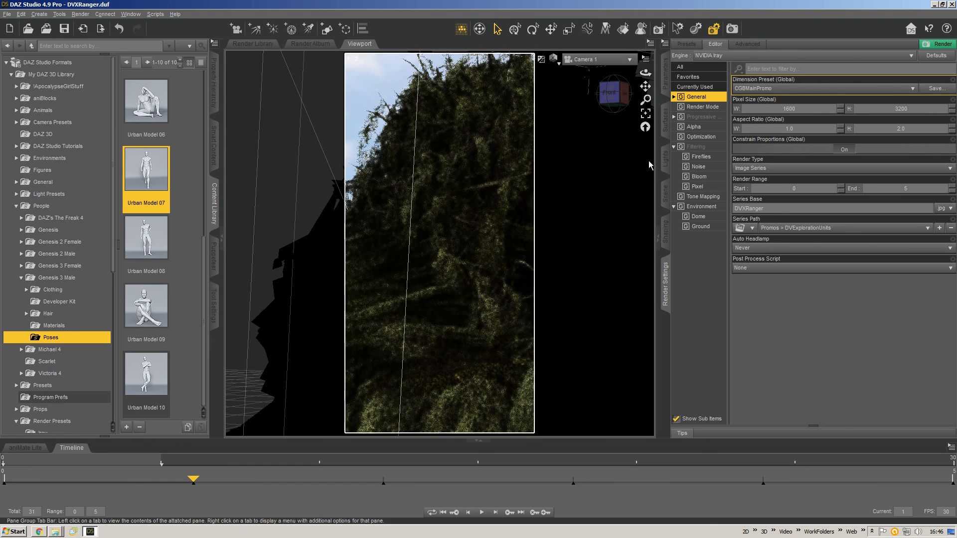
{"action": "scroll", "coordinate": [465, 269], "scroll_direction": "down", "scroll_amount": 2}
{"action": "left_click_drag", "start_coordinate": [645, 86], "coordinate": [629, 40]}
{"action": "left_click", "coordinate": [608, 92]}
{"action": "mouse_move", "coordinate": [611, 93]}
{"action": "left_mouse_down"}
{"action": "mouse_move", "coordinate": [581, 94]}
{"action": "mouse_move", "coordinate": [616, 102]}
{"action": "left_mouse_up"}
{"action": "left_click", "coordinate": [665, 74]}
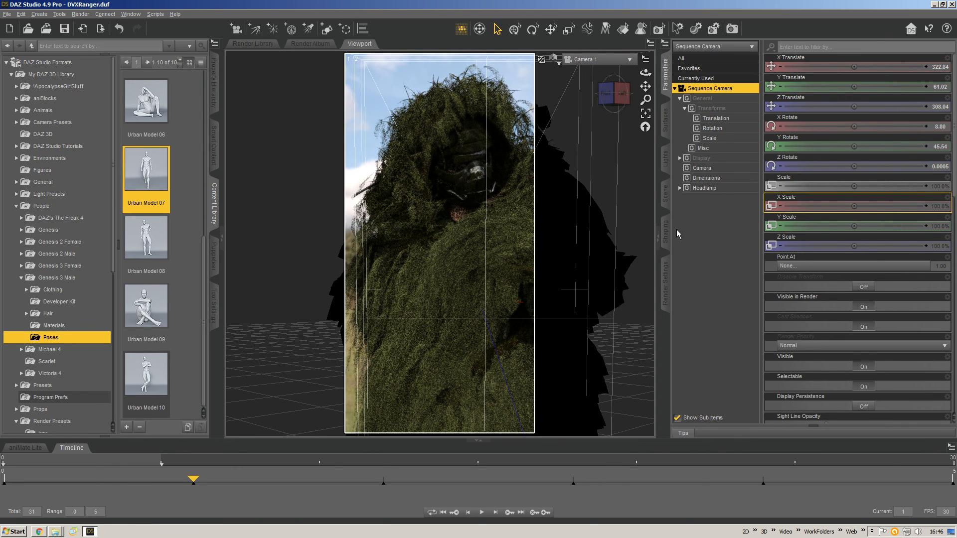
- Set the render Dimension Preset to HD / 720p (16:9, 1280 x 720)
{"action": "left_click", "coordinate": [666, 282]}
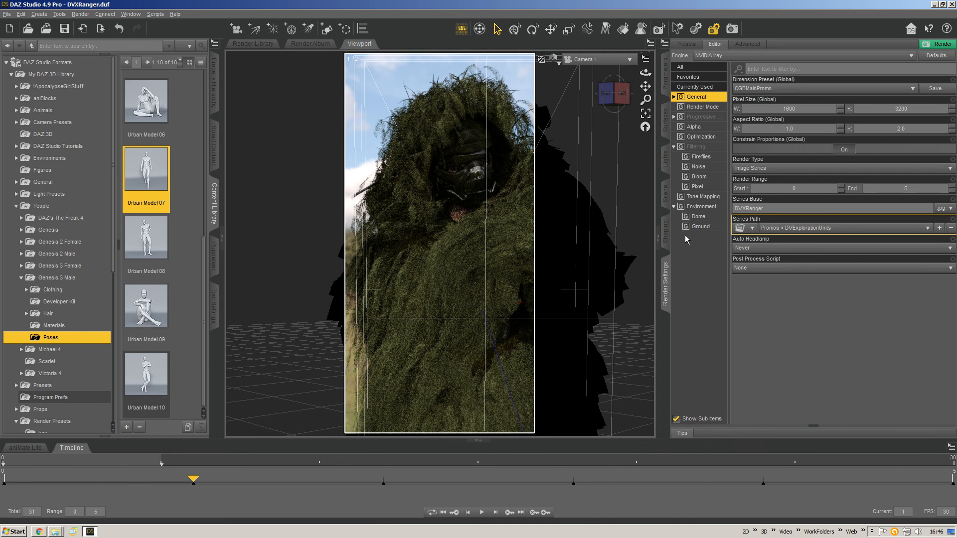
{"action": "left_click", "coordinate": [710, 197]}
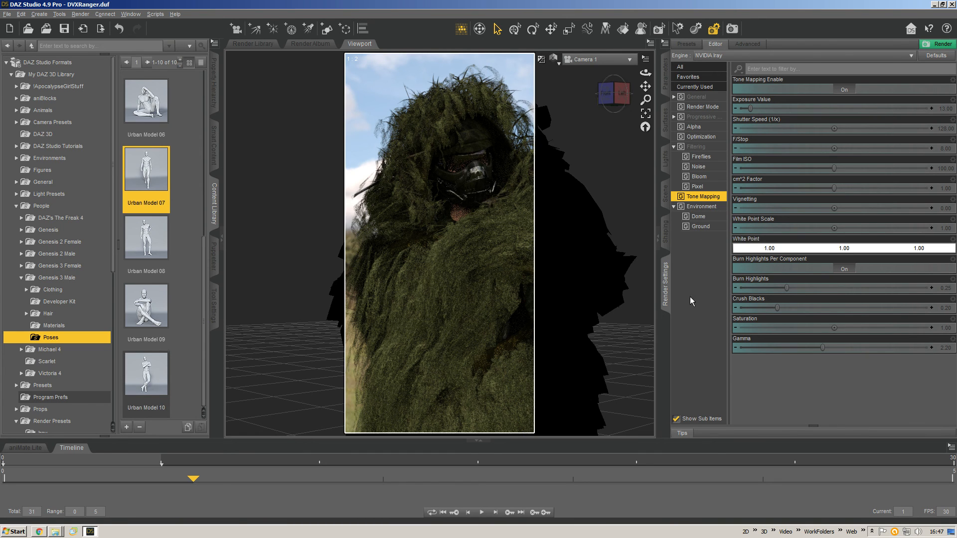
{"action": "left_click", "coordinate": [696, 96]}
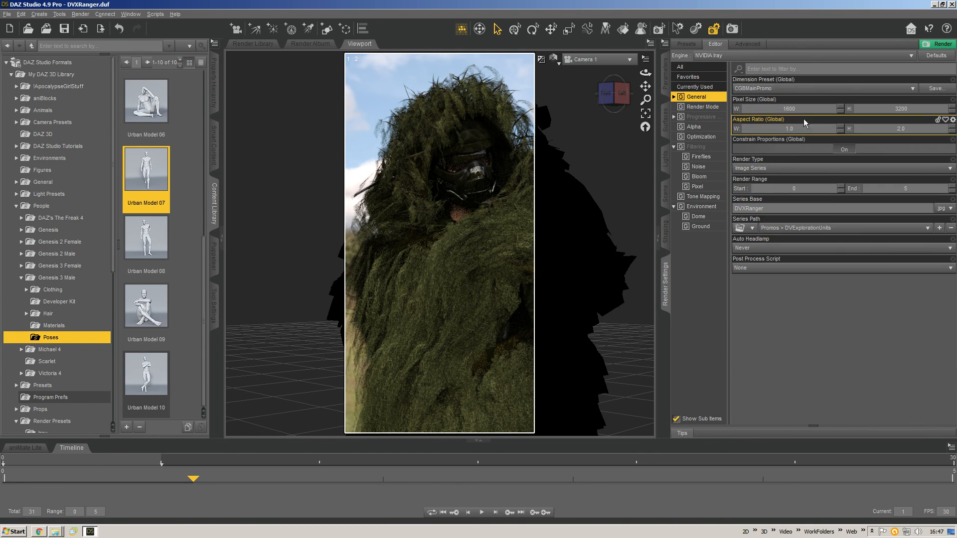
{"action": "left_click", "coordinate": [803, 119]}
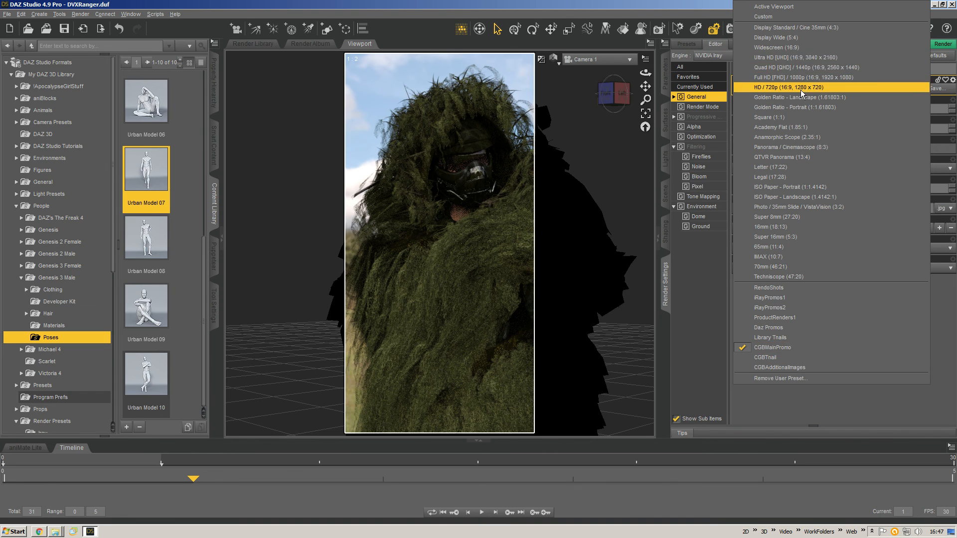
{"action": "left_click", "coordinate": [800, 88]}
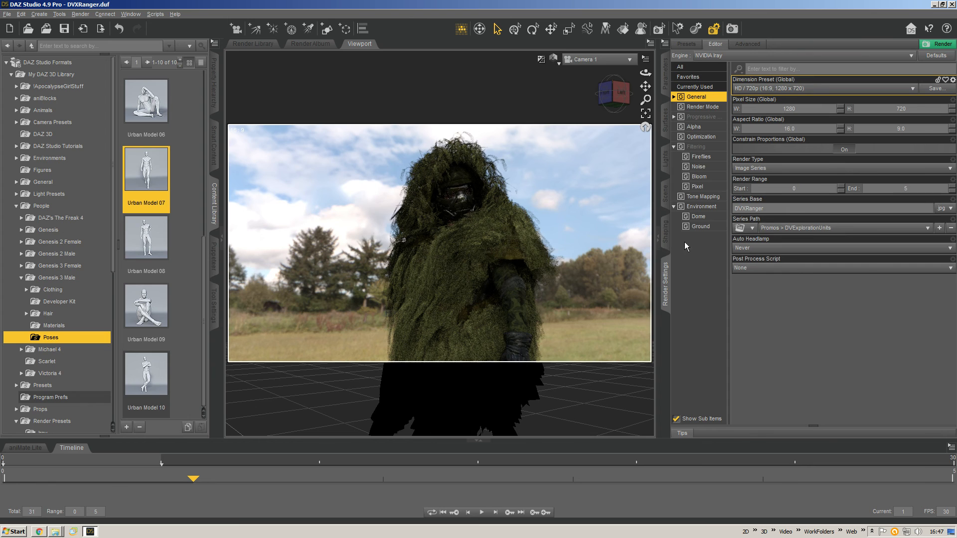
- Set the tone mapping White Point to a light yellow of 1.00, 1.00, 0.22
{"action": "left_click", "coordinate": [703, 197]}
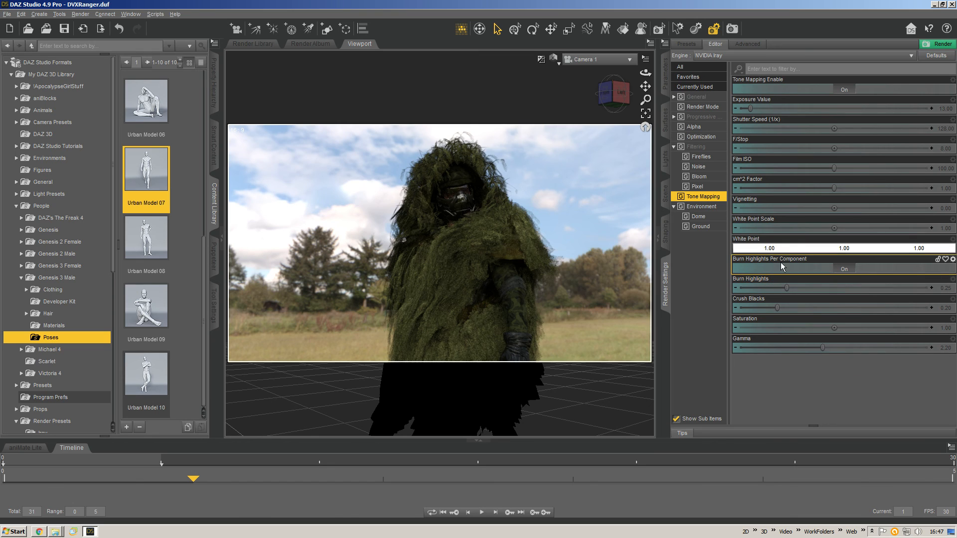
{"action": "left_click", "coordinate": [781, 248]}
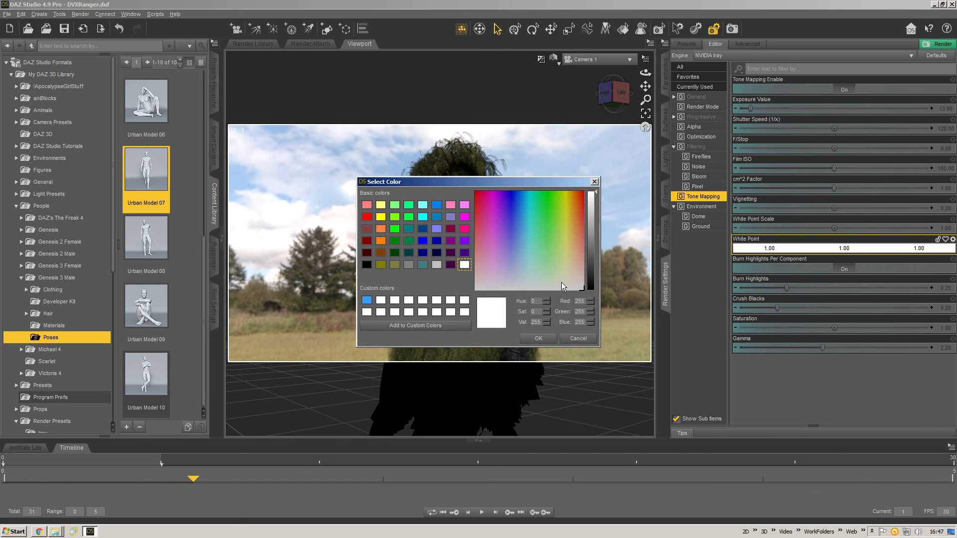
{"action": "left_click_drag", "start_coordinate": [561, 282], "coordinate": [566, 241]}
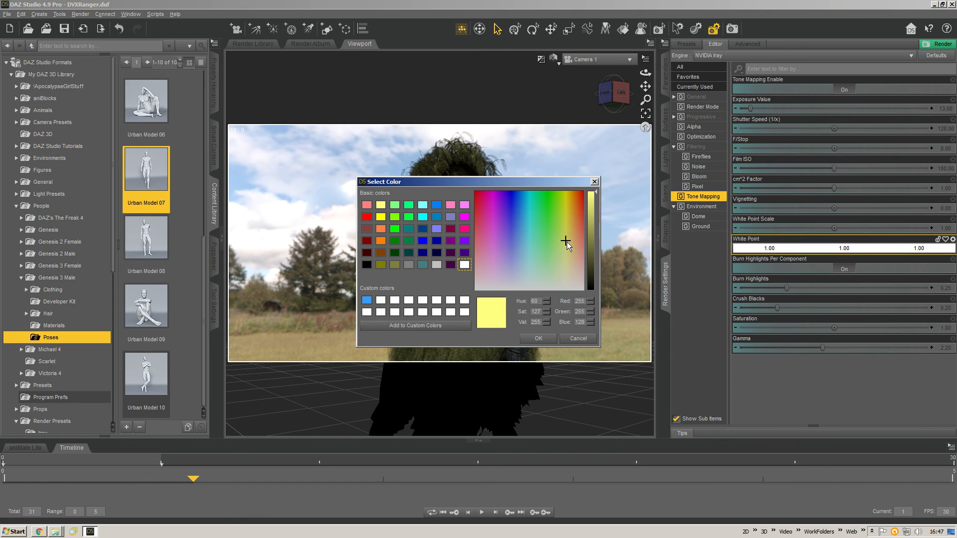
{"action": "left_click", "coordinate": [542, 338]}
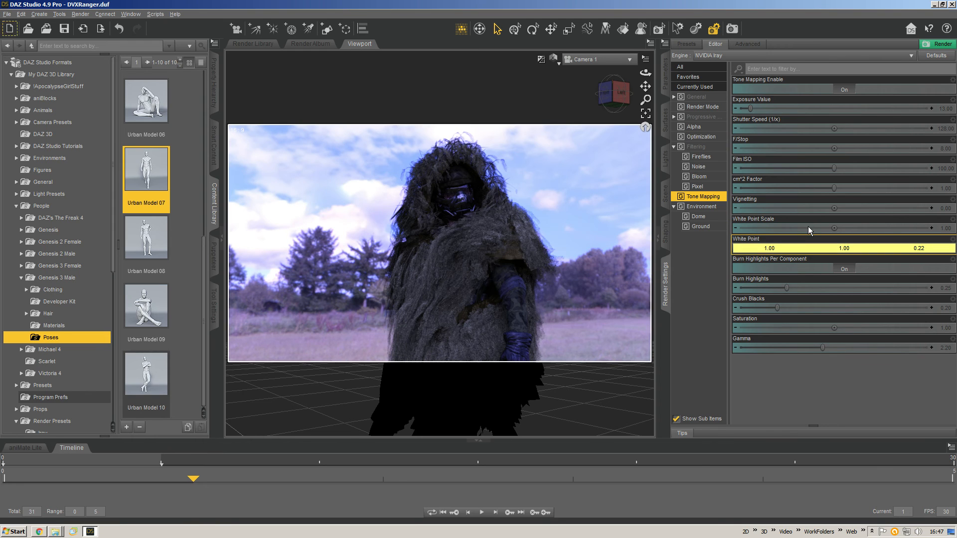
- Darken the White Point yellow and make it more saturated, ending at 0.42, 0.36, 0.0023
{"action": "left_click", "coordinate": [811, 249]}
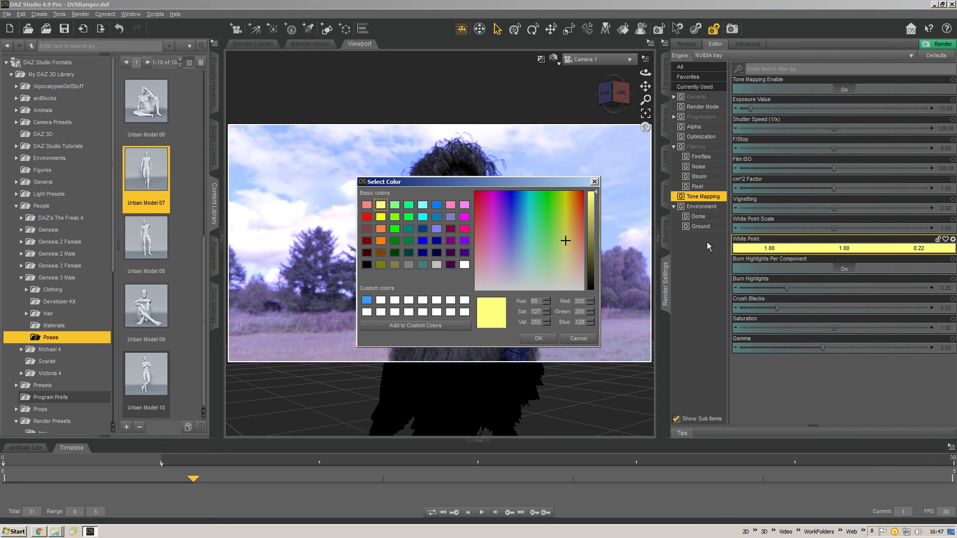
{"action": "left_click_drag", "start_coordinate": [593, 240], "coordinate": [596, 223]}
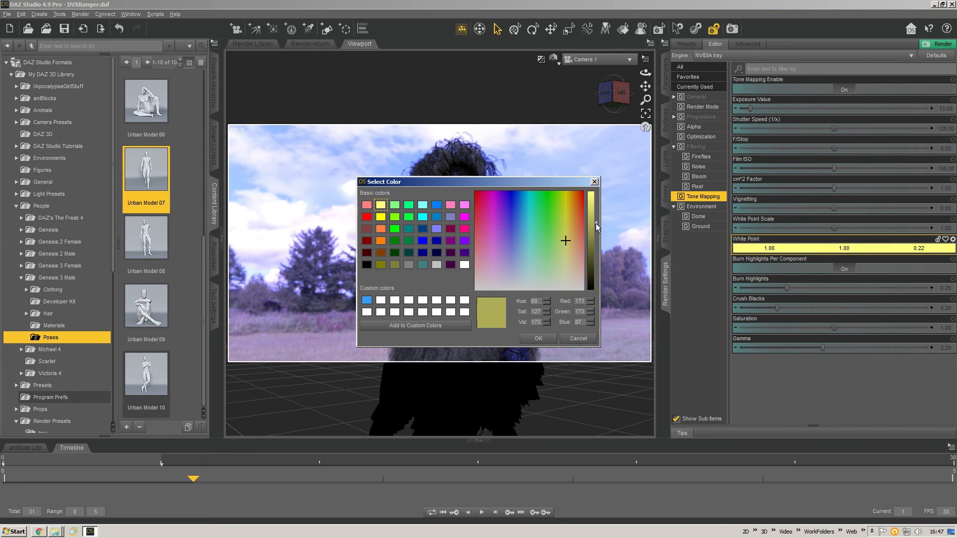
{"action": "left_click", "coordinate": [538, 339]}
{"action": "left_click", "coordinate": [775, 247]}
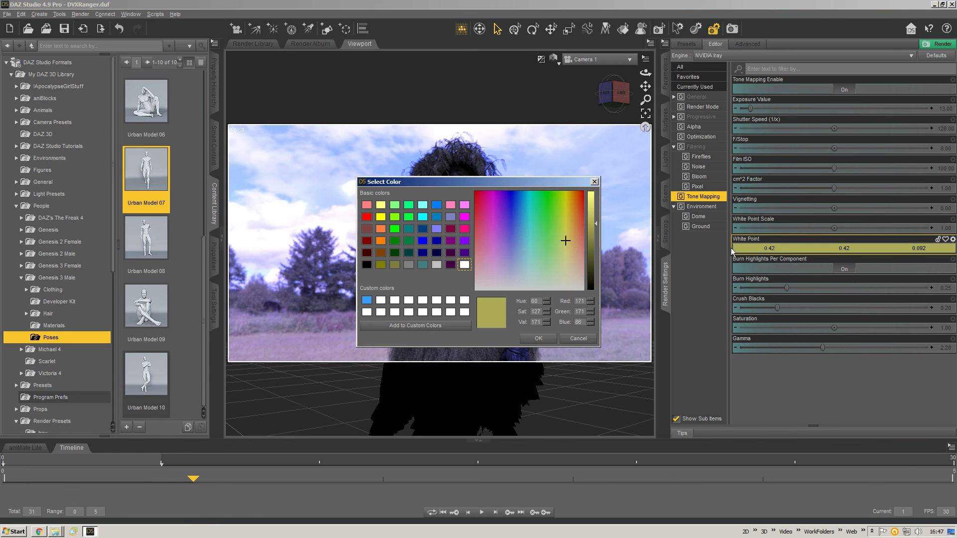
{"action": "left_click", "coordinate": [566, 200]}
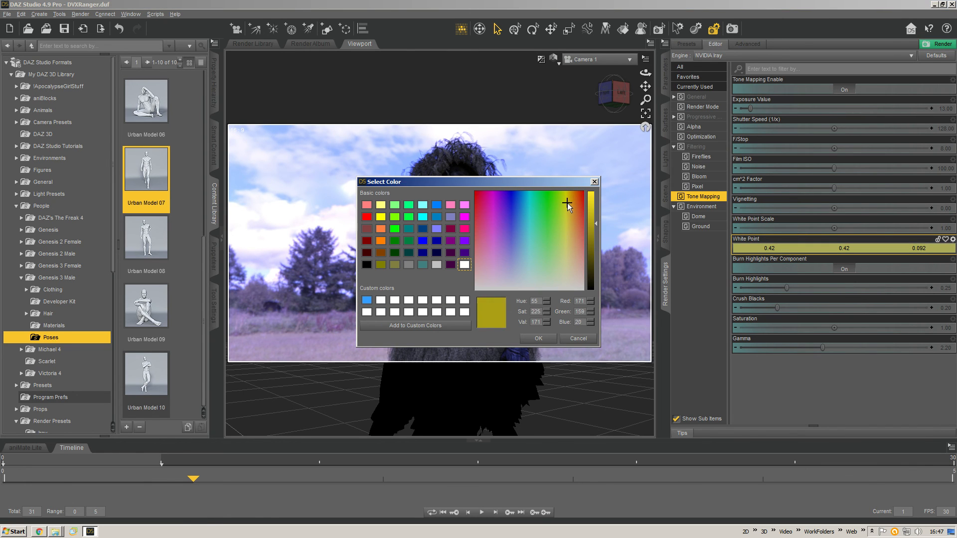
{"action": "left_click", "coordinate": [543, 339]}
- Brighten and soften the White Point yellow to 0.58, 0.55, 0.051
{"action": "left_click", "coordinate": [818, 249]}
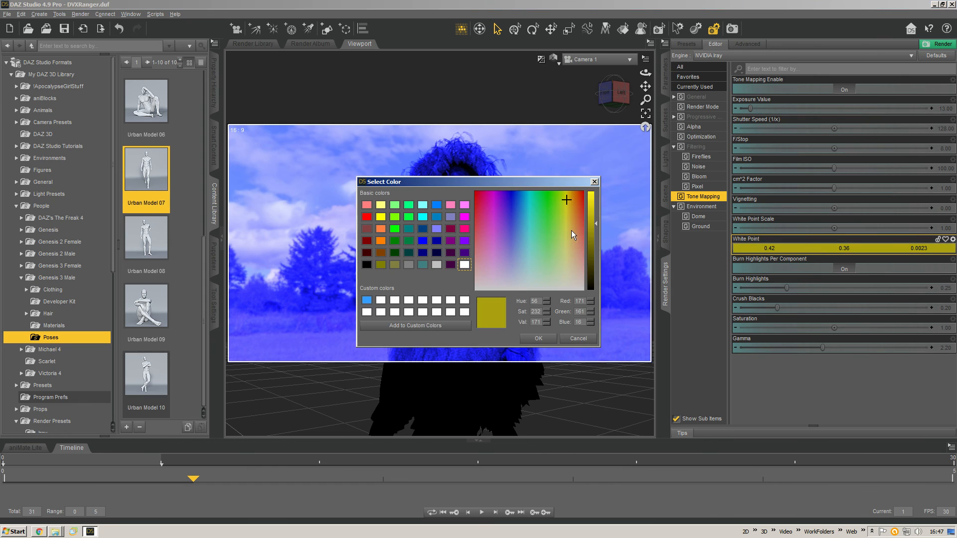
{"action": "left_click_drag", "start_coordinate": [595, 223], "coordinate": [591, 217]}
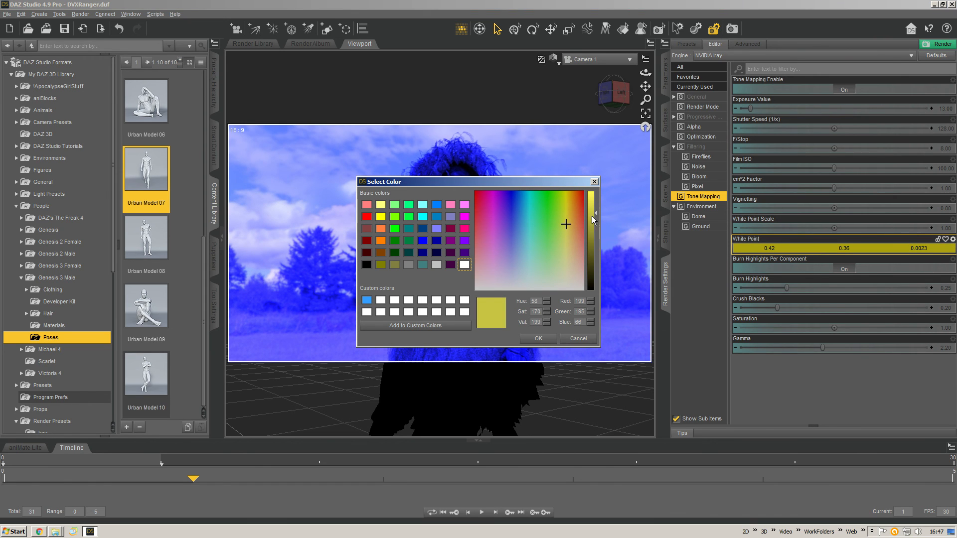
{"action": "left_click", "coordinate": [538, 338]}
{"action": "left_click", "coordinate": [945, 322]}
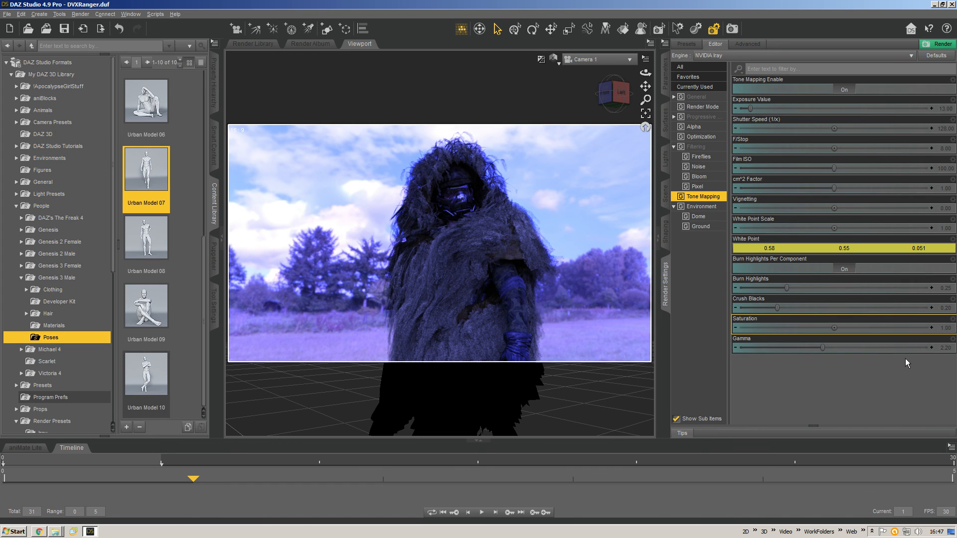
{"action": "left_click", "coordinate": [900, 343]}
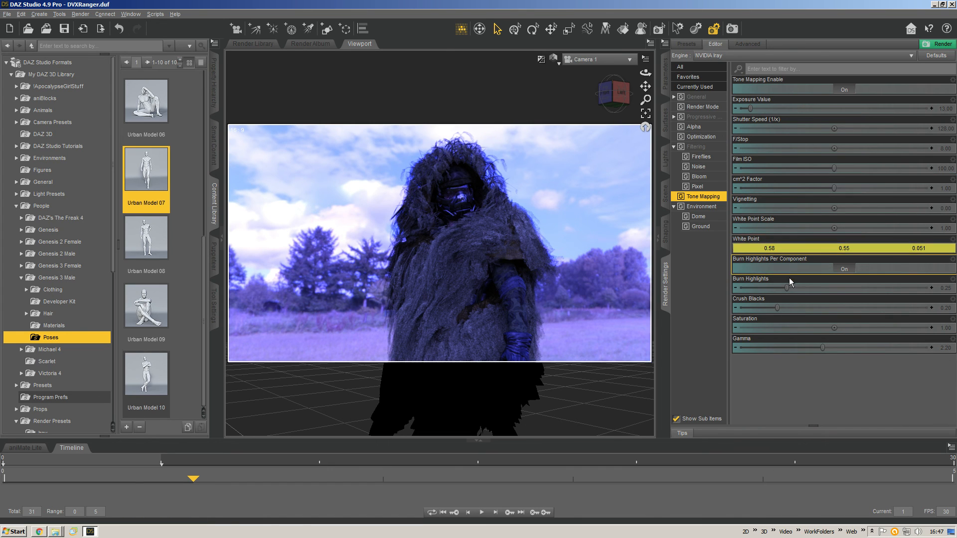
- Set the tone mapping Burn Highlights to 0.00, Crush Blacks to 0.85, Saturation to 0.91 and Gamma to 1.57
{"action": "left_click_drag", "start_coordinate": [785, 288], "coordinate": [747, 288]}
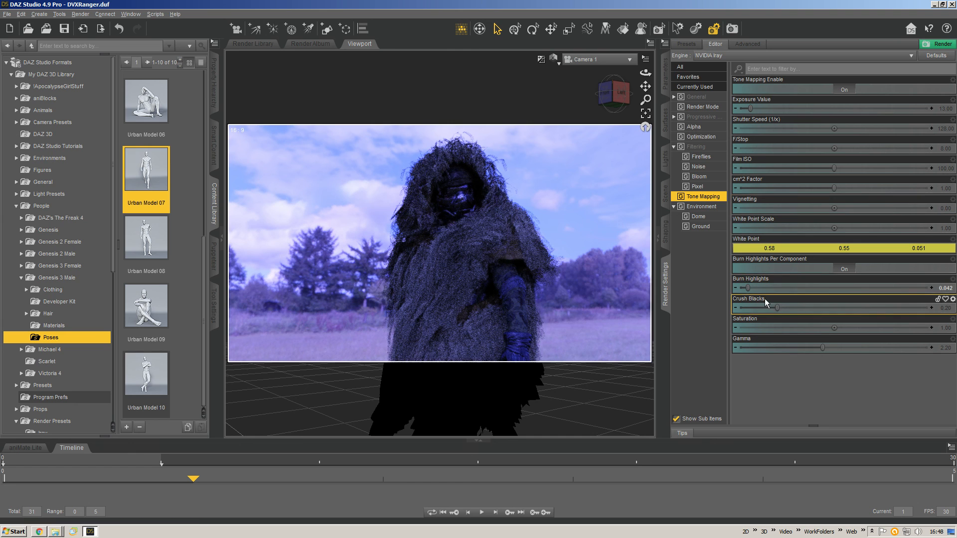
{"action": "left_click_drag", "start_coordinate": [747, 288], "coordinate": [737, 288]}
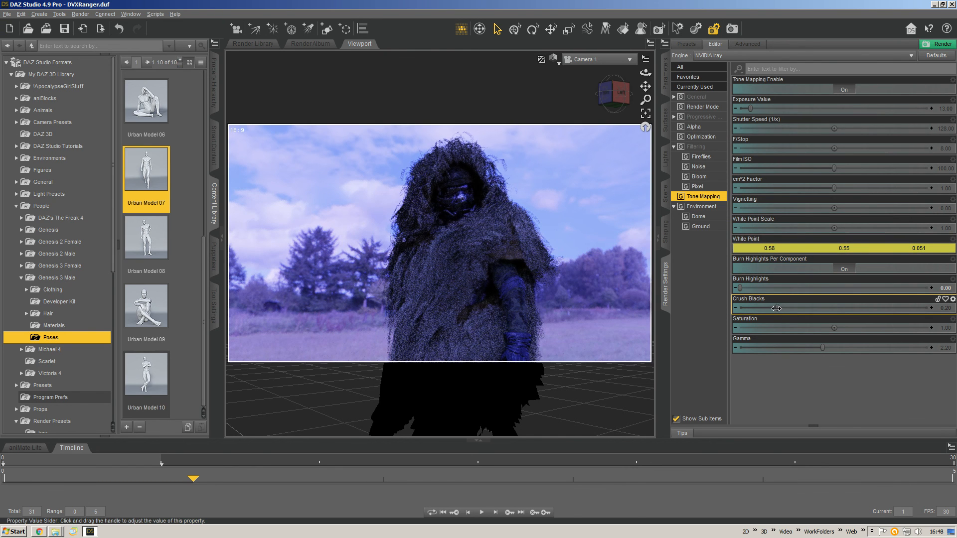
{"action": "mouse_move", "coordinate": [776, 308]}
{"action": "left_mouse_down"}
{"action": "mouse_move", "coordinate": [859, 298]}
{"action": "mouse_move", "coordinate": [902, 307]}
{"action": "left_mouse_up"}
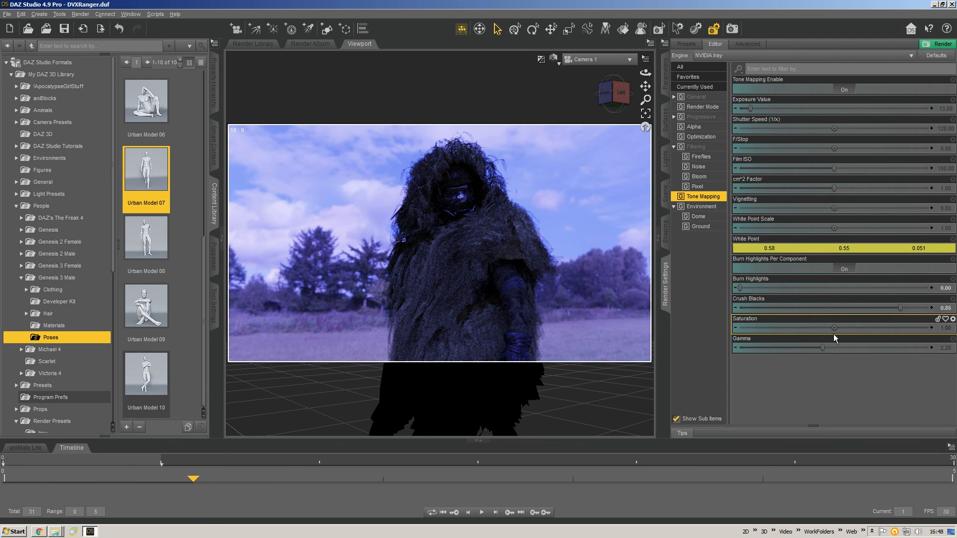
{"action": "left_click_drag", "start_coordinate": [833, 328], "coordinate": [809, 328]}
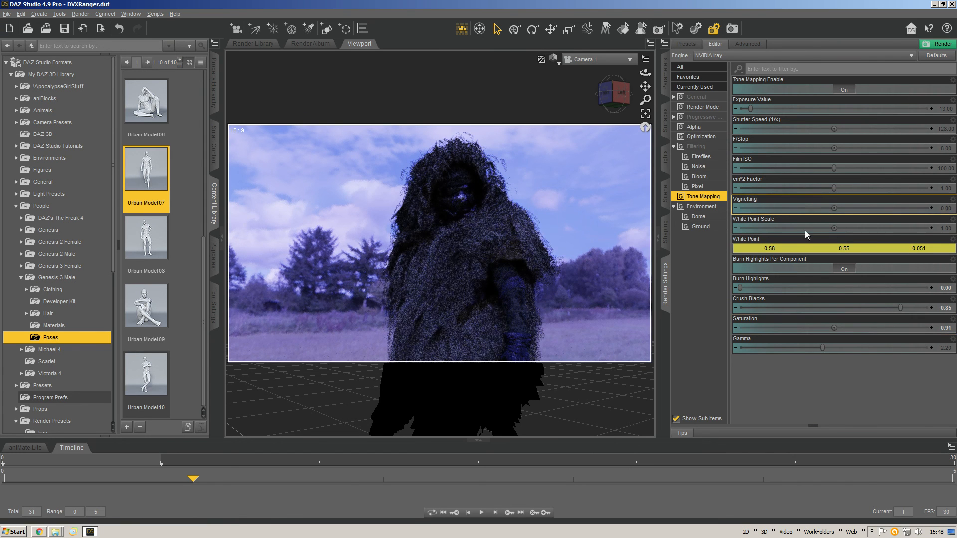
{"action": "left_click_drag", "start_coordinate": [822, 347], "coordinate": [799, 349]}
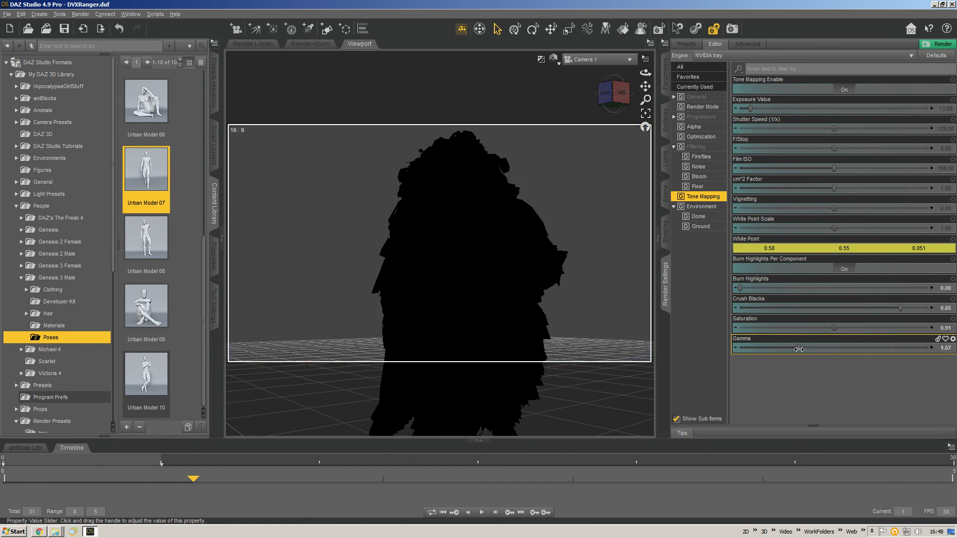
- Adjust the tone mapping to Film ISO 46.44, Burn Highlights 0.23, Gamma 1.70 and F/Stop 11.28
{"action": "left_click_drag", "start_coordinate": [834, 168], "coordinate": [783, 169]}
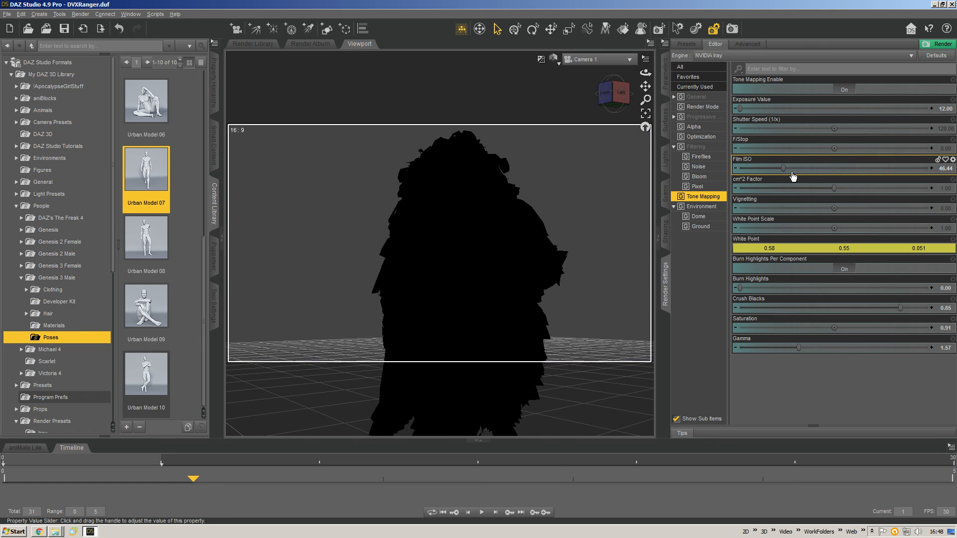
{"action": "left_click_drag", "start_coordinate": [808, 282], "coordinate": [827, 287]}
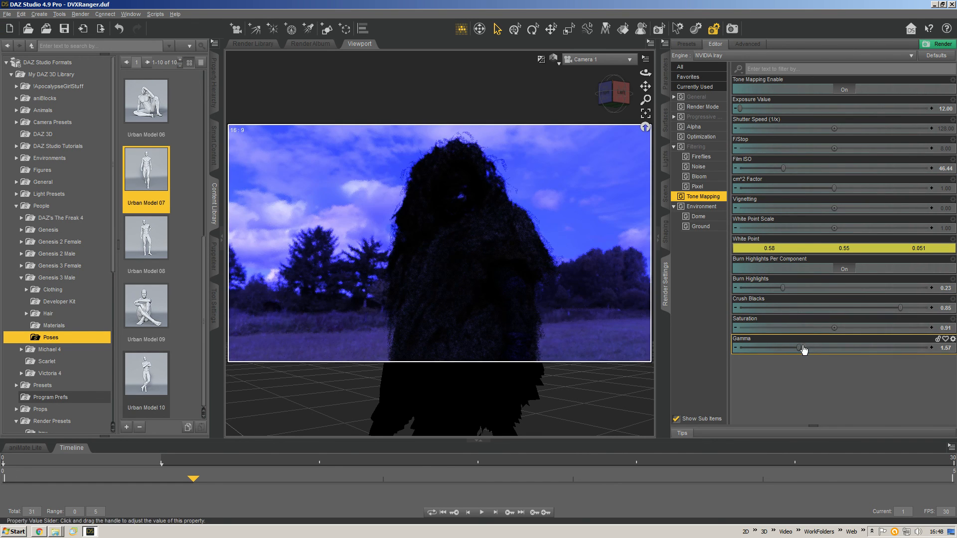
{"action": "left_click_drag", "start_coordinate": [798, 347], "coordinate": [804, 348]}
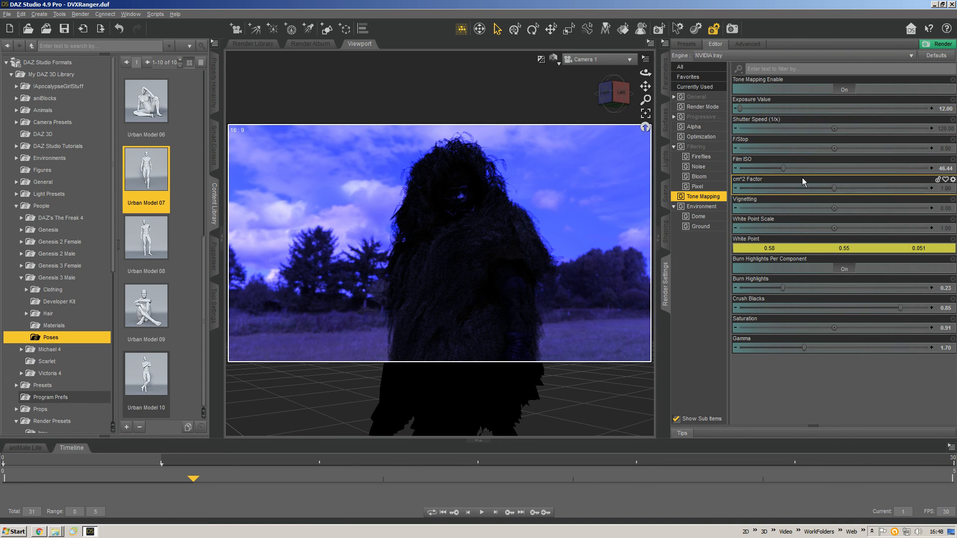
{"action": "left_click_drag", "start_coordinate": [832, 149], "coordinate": [865, 150]}
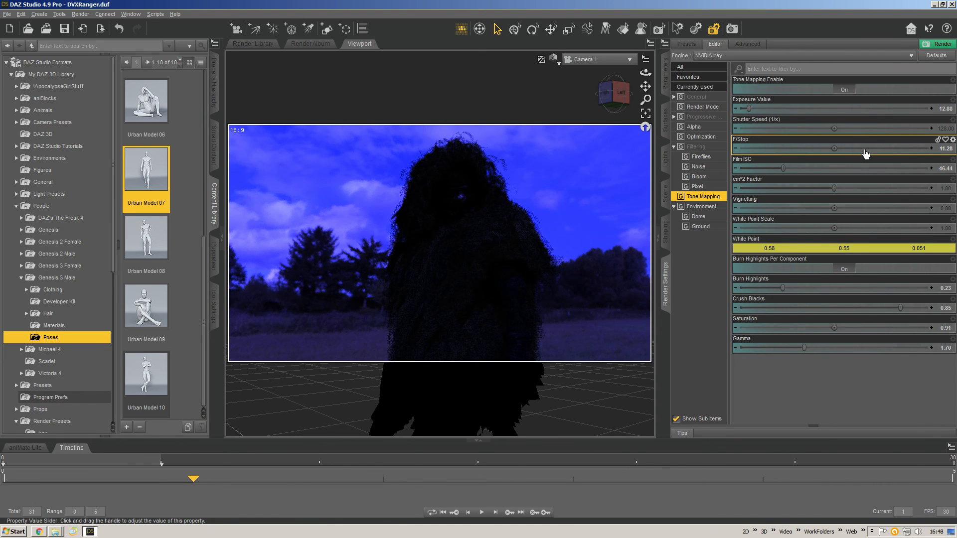
- Change the White Point to a pale, nearly neutral yellow of 0.58, 0.55, 0.42
{"action": "left_click", "coordinate": [844, 247]}
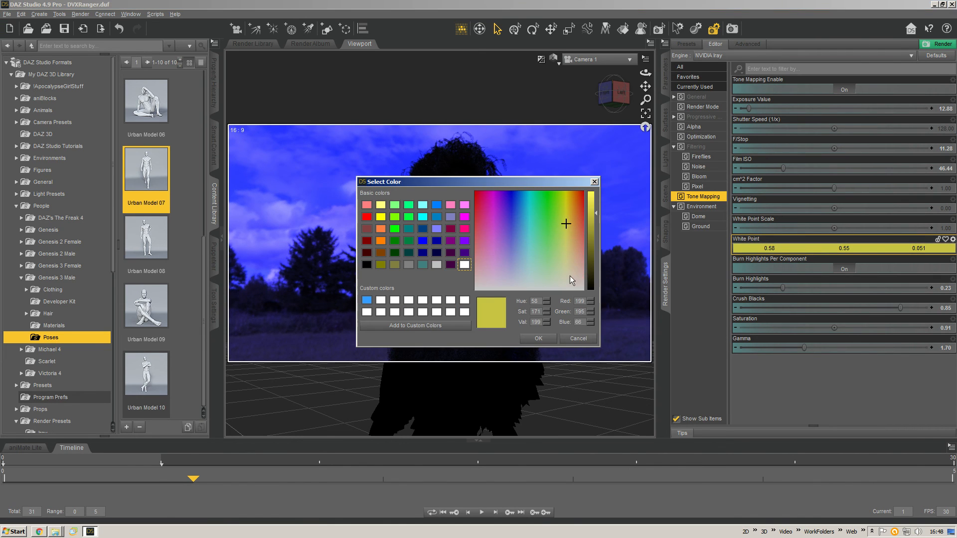
{"action": "left_click", "coordinate": [570, 277]}
{"action": "left_click", "coordinate": [538, 338]}
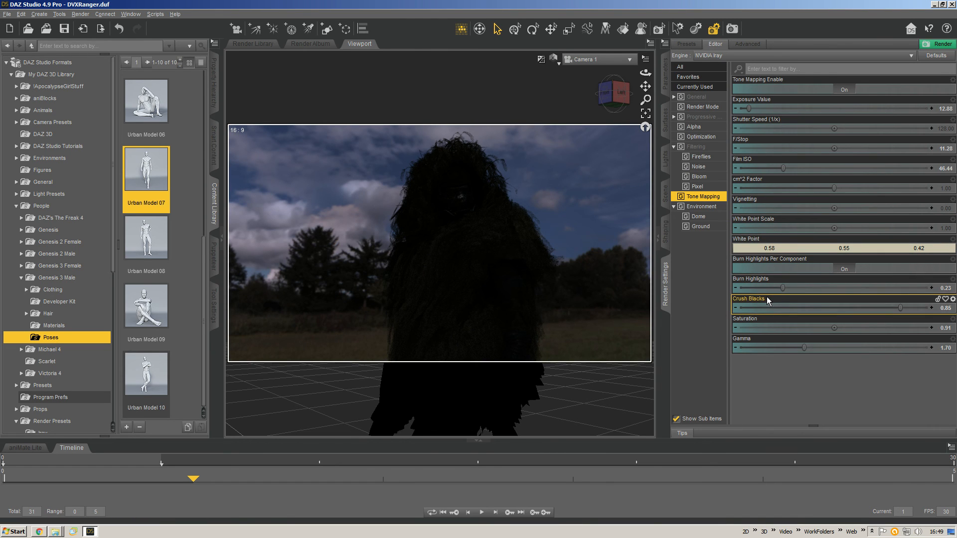
- Apply the OpenFi...dySky1 preset from the Iray render presets in the content library to the scene
{"action": "scroll", "coordinate": [55, 354], "scroll_direction": "down", "scroll_amount": 3}
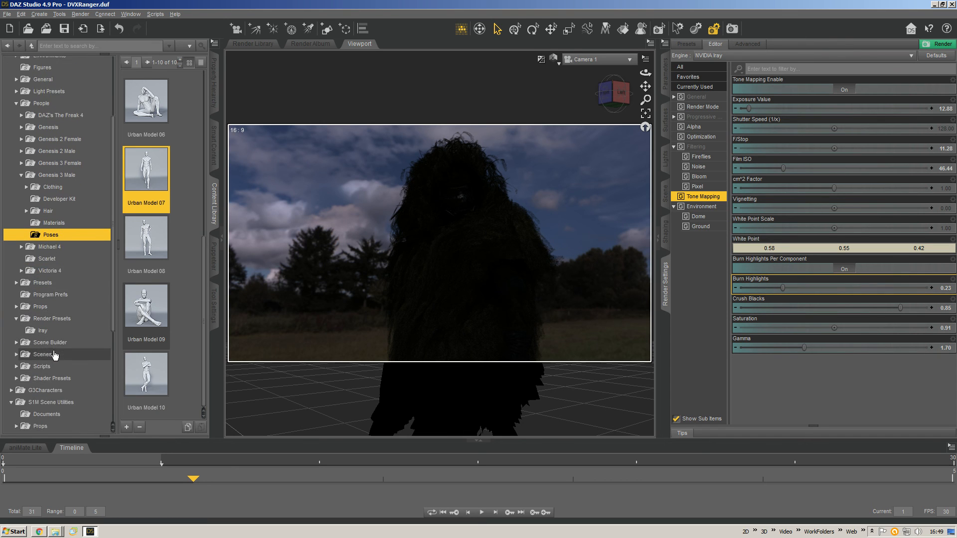
{"action": "scroll", "coordinate": [54, 355], "scroll_direction": "down", "scroll_amount": 2}
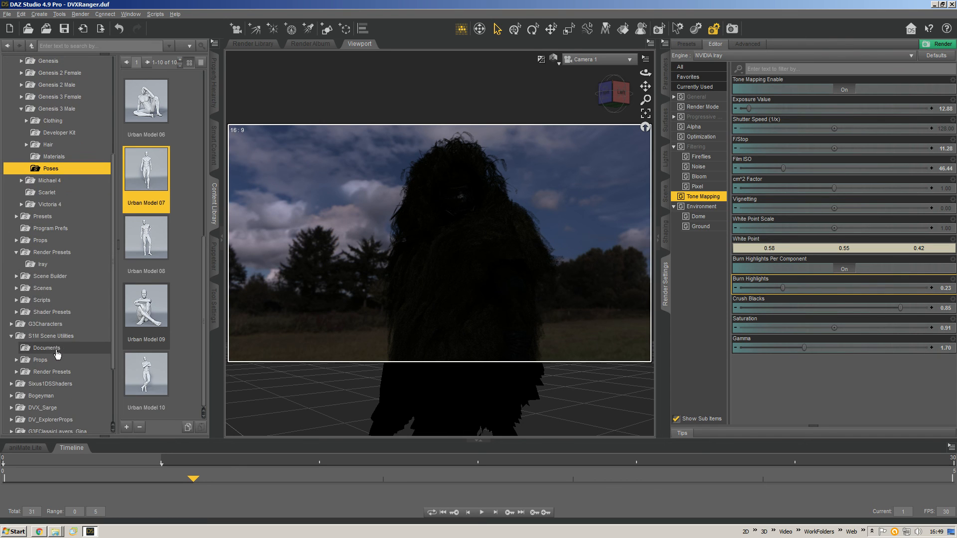
{"action": "left_click", "coordinate": [60, 263]}
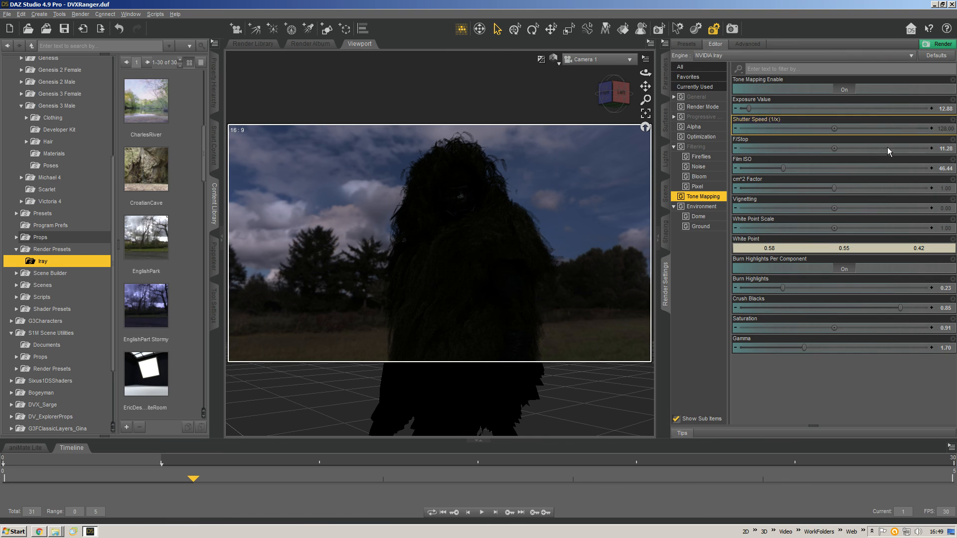
{"action": "scroll", "coordinate": [198, 244], "scroll_direction": "up", "scroll_amount": 5}
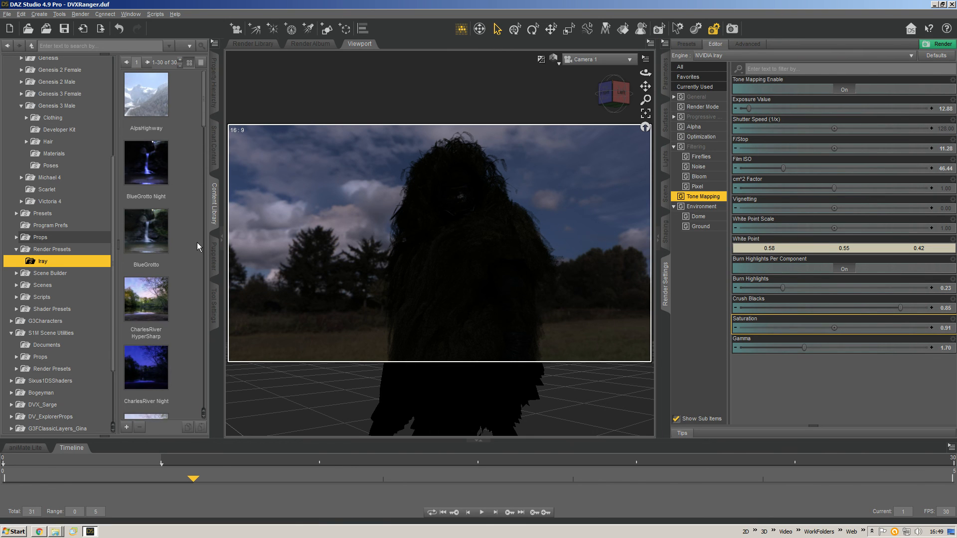
{"action": "left_click_drag", "start_coordinate": [207, 114], "coordinate": [187, 230]}
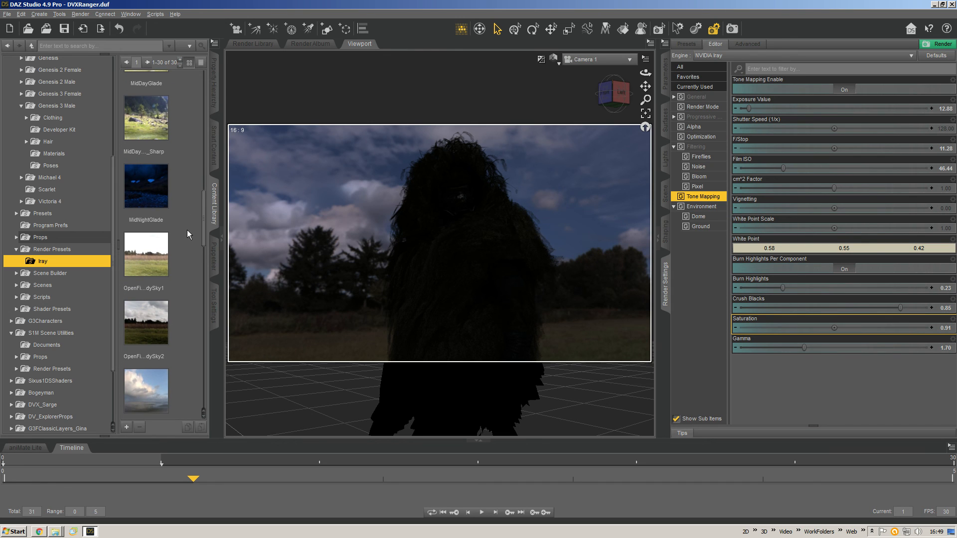
{"action": "left_click", "coordinate": [147, 269]}
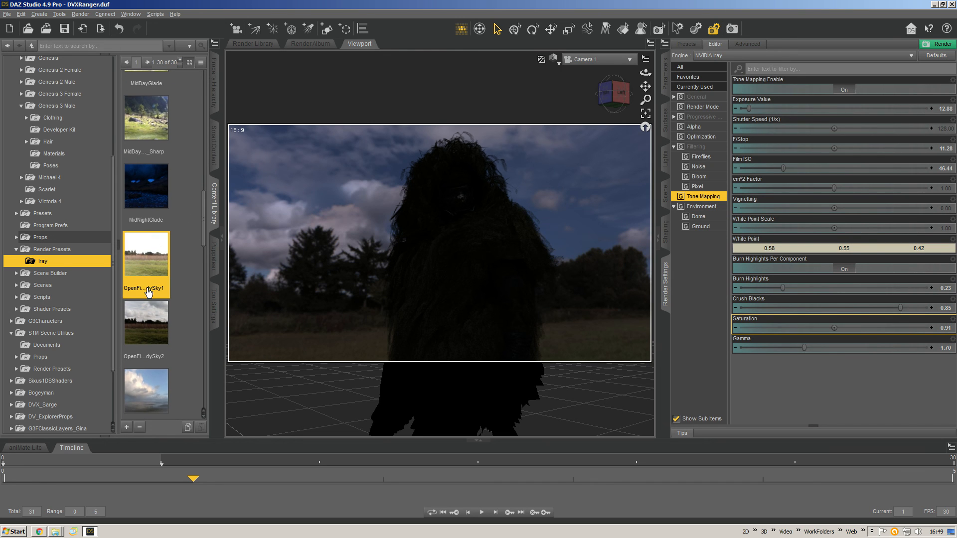
{"action": "double_click", "coordinate": [140, 271]}
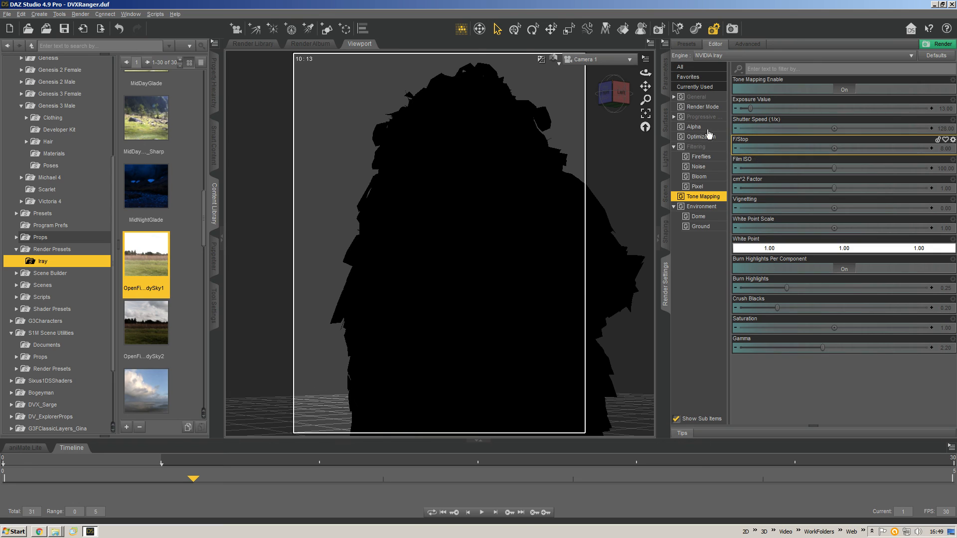
- Change the render's dimension preset to Full HD 1080p, 16:9 at 1920 x 1080
{"action": "left_click", "coordinate": [696, 97]}
{"action": "left_click", "coordinate": [783, 90]}
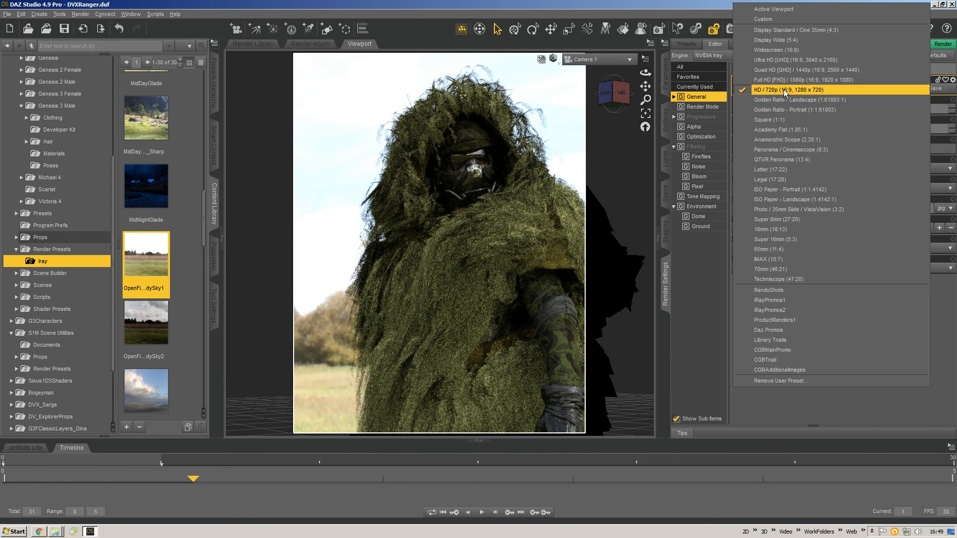
{"action": "left_click", "coordinate": [783, 89]}
{"action": "left_click", "coordinate": [749, 91]}
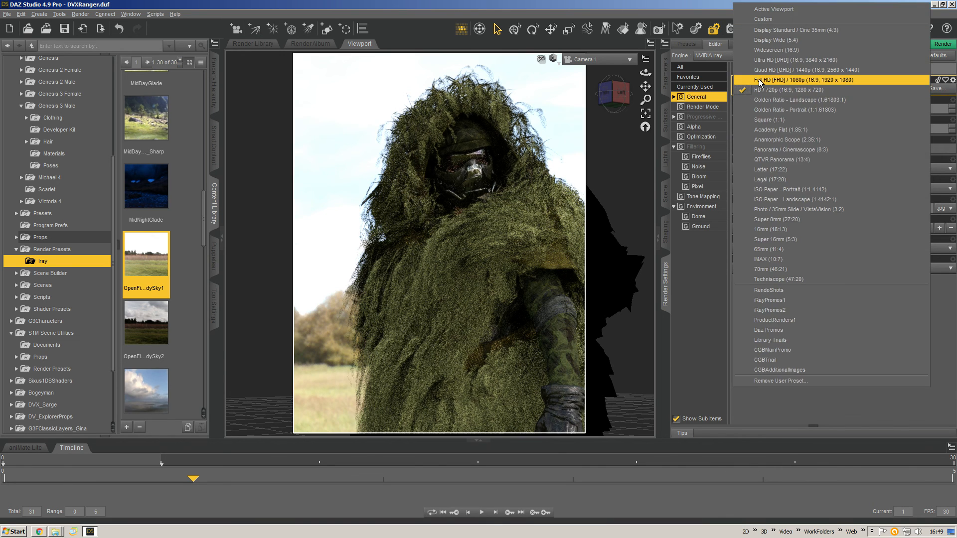
{"action": "left_click", "coordinate": [759, 80]}
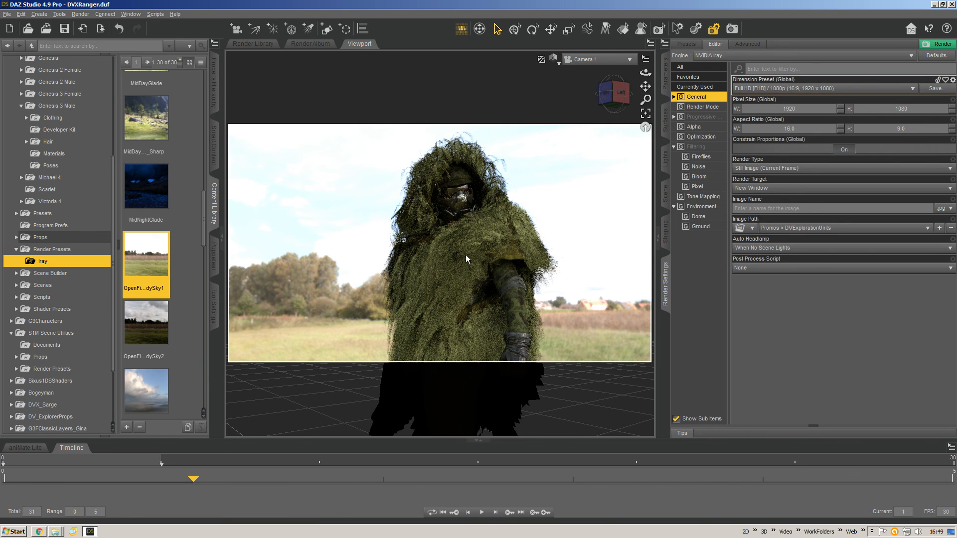
- Apply the OpenFi...dySky2 render preset and set the dimension preset to HD / 720p, 16:9 at 1280 x 720
{"action": "double_click", "coordinate": [146, 323]}
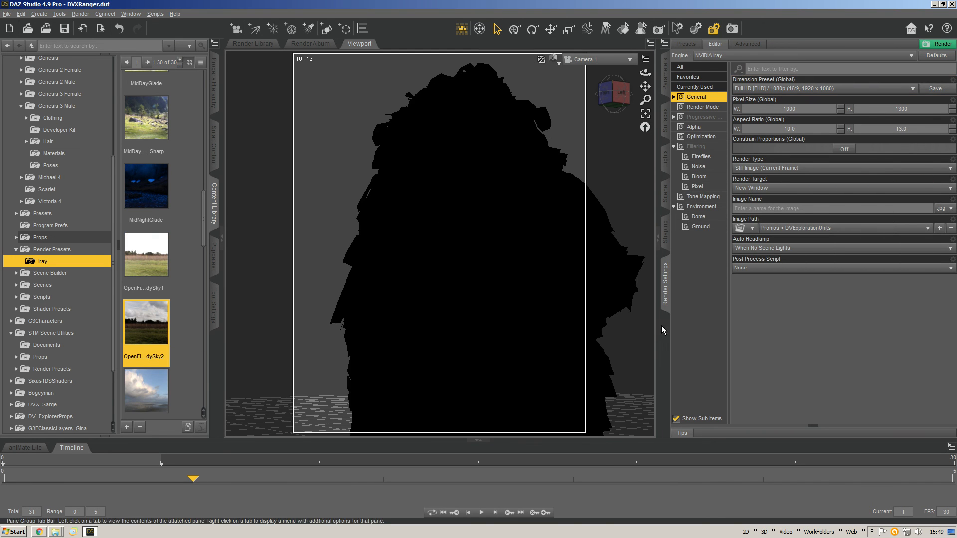
{"action": "left_click", "coordinate": [749, 89]}
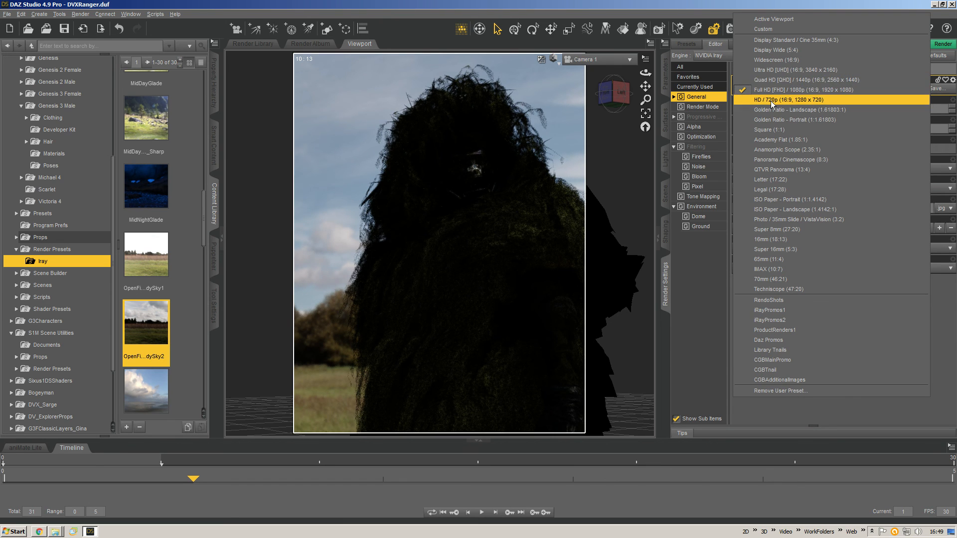
{"action": "left_click", "coordinate": [770, 100]}
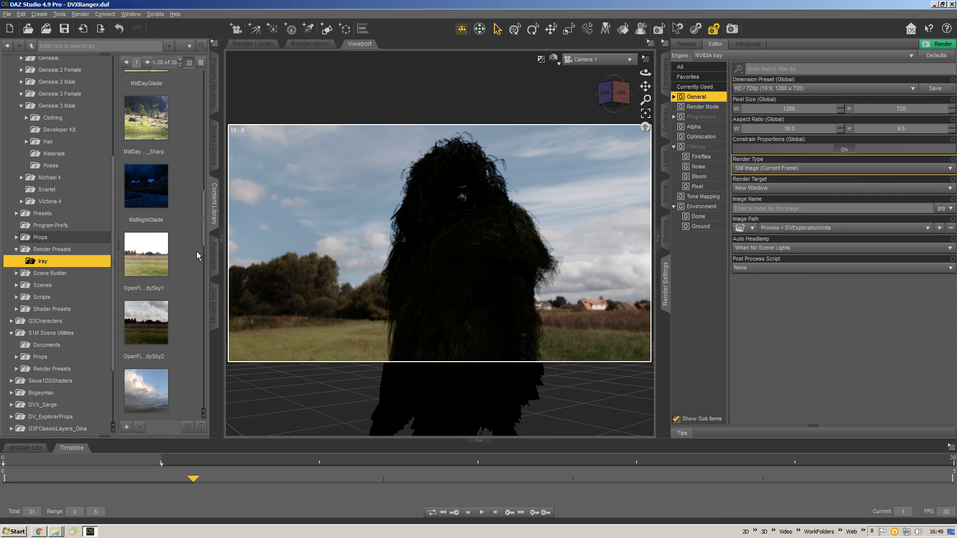
- Apply the MidDayGlade render preset and reframe Camera 1 so the ranger's whole body fits in the portrait frame
{"action": "scroll", "coordinate": [196, 251], "scroll_direction": "up", "scroll_amount": 3}
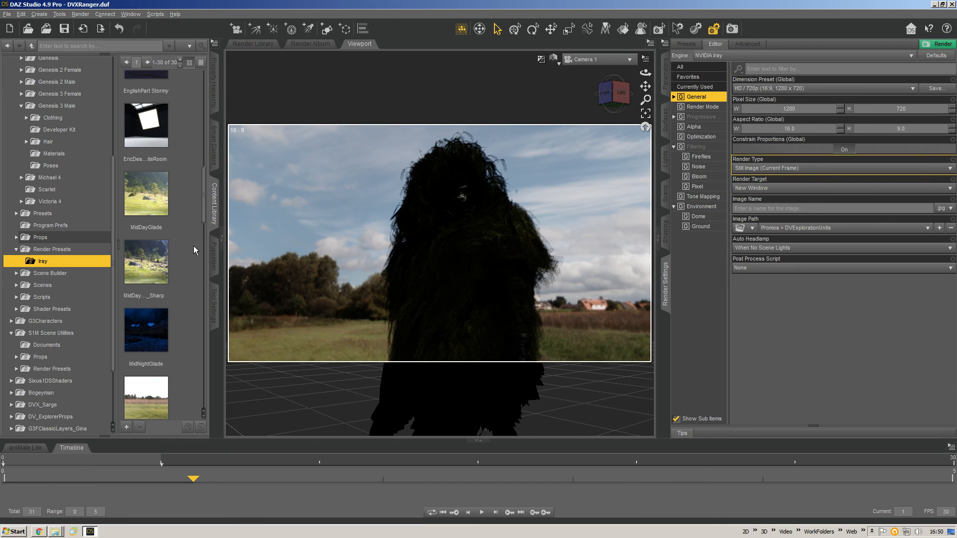
{"action": "double_click", "coordinate": [146, 197]}
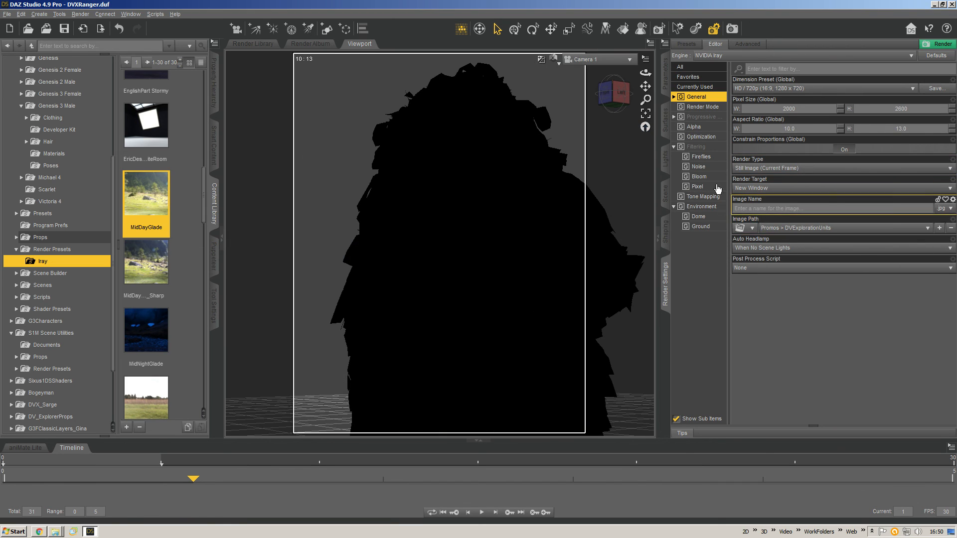
{"action": "left_click", "coordinate": [623, 105]}
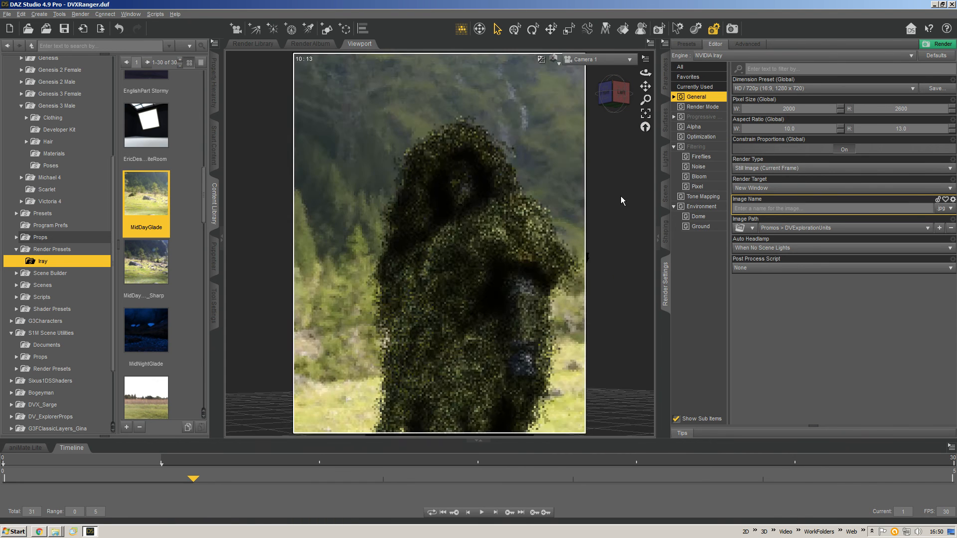
{"action": "left_click_drag", "start_coordinate": [622, 44], "coordinate": [642, 4]}
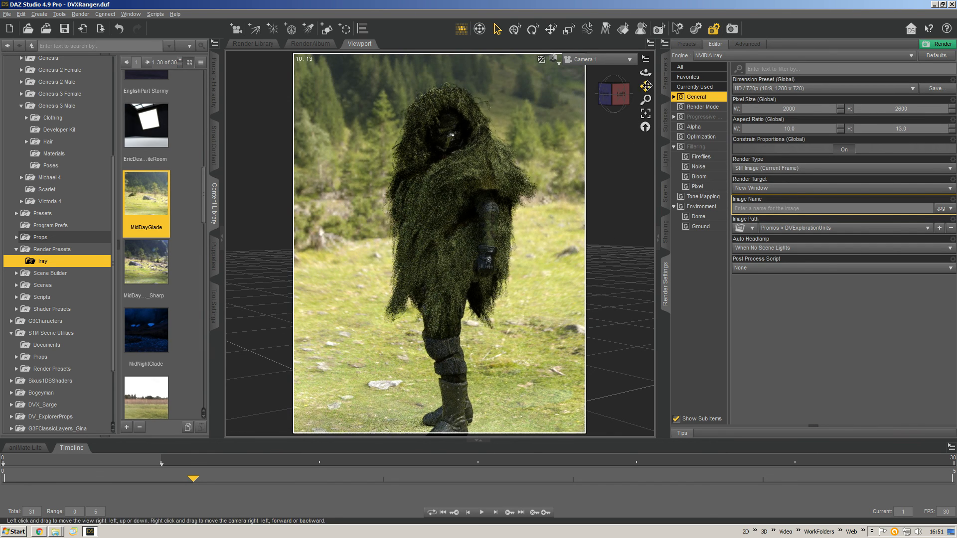
{"action": "left_click_drag", "start_coordinate": [645, 86], "coordinate": [637, 69]}
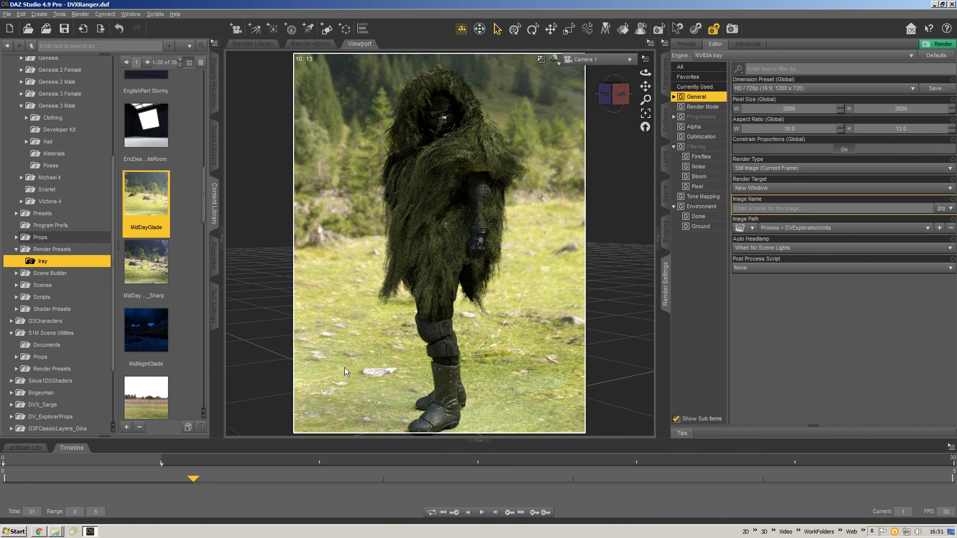
- Alternate between the MidDayGlade_Sharp and MidDayGlade render presets to compare their lighting on the ranger, ending on MidDayGlade_Sharp
{"action": "double_click", "coordinate": [157, 267]}
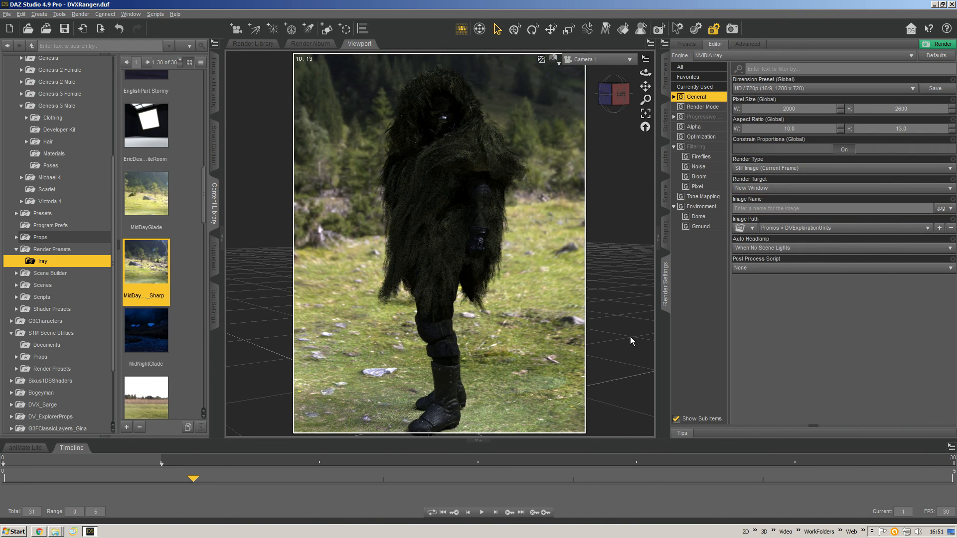
{"action": "double_click", "coordinate": [142, 219]}
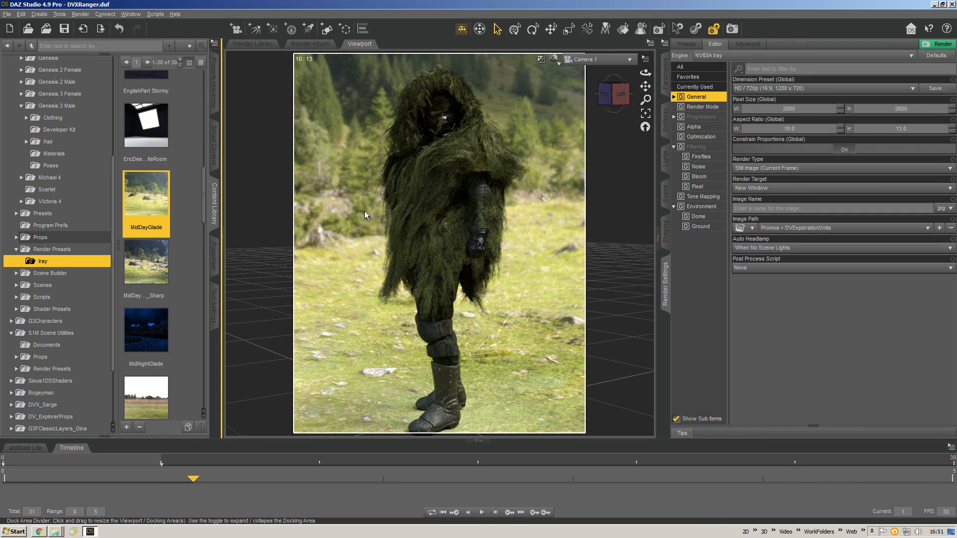
{"action": "left_click", "coordinate": [149, 259]}
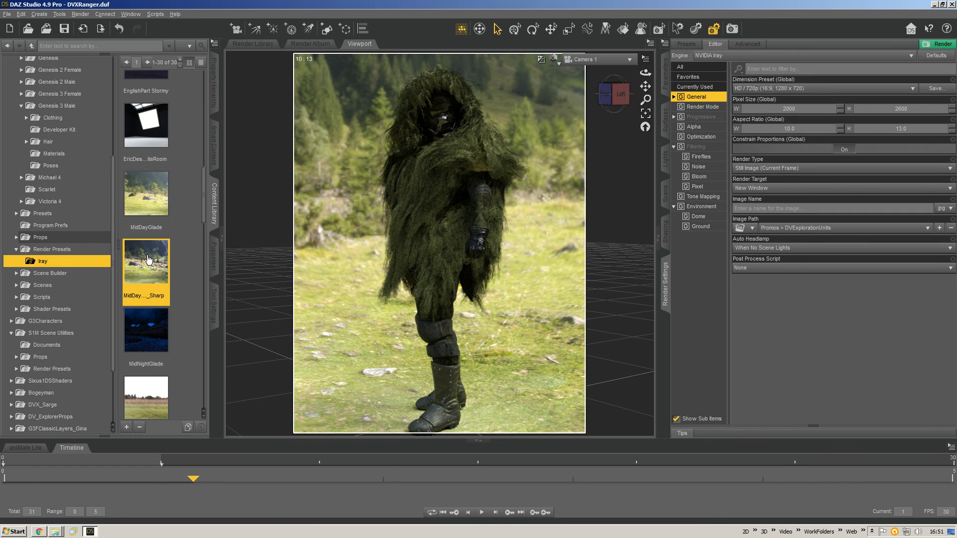
{"action": "double_click", "coordinate": [163, 271]}
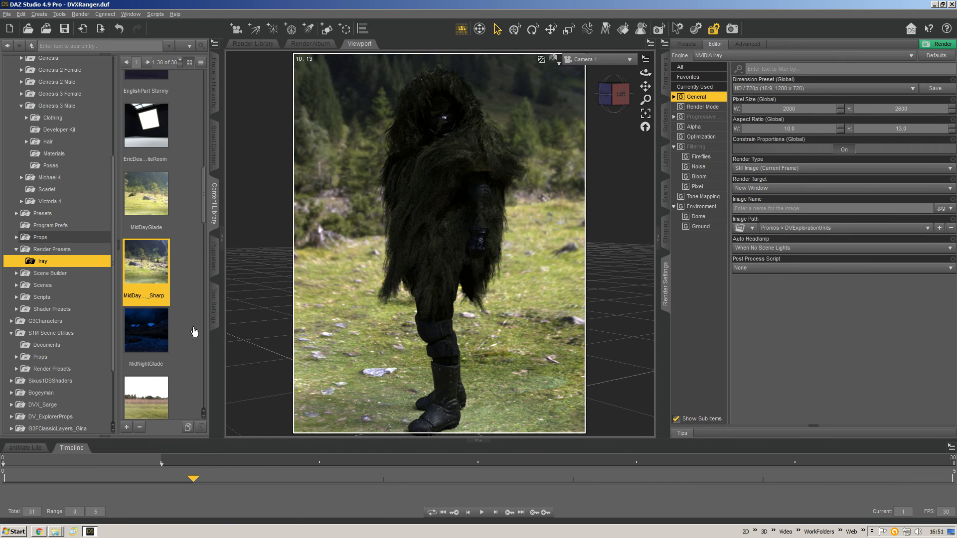
- Apply the MidNightGlade render preset and open the environment's dome settings
{"action": "left_click", "coordinate": [153, 328]}
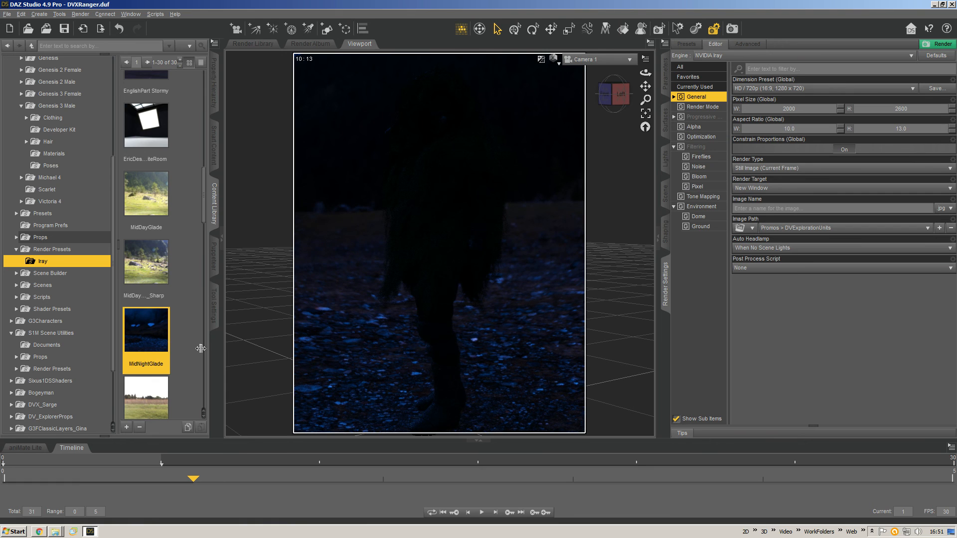
{"action": "left_click", "coordinate": [671, 235]}
{"action": "left_click", "coordinate": [669, 297]}
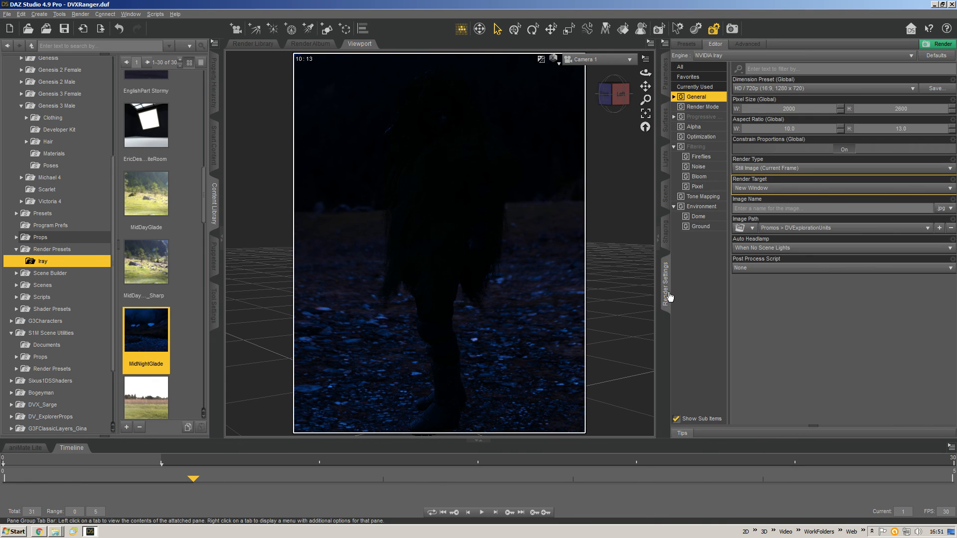
{"action": "left_click", "coordinate": [701, 207]}
{"action": "left_click", "coordinate": [698, 216]}
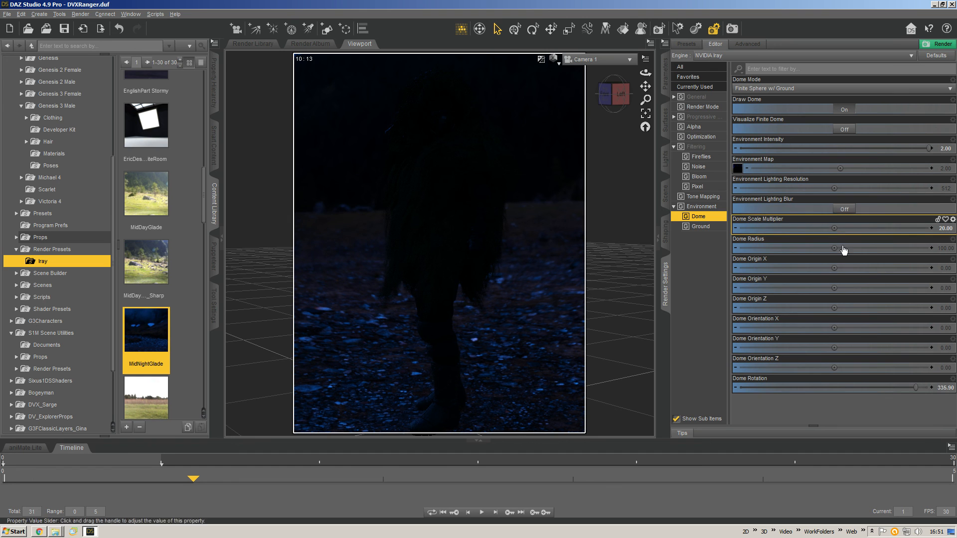
- Compare the dome settings of MidDayGlade_Sharp, reapply MidNightGlade and set its Dome Rotation to 335
{"action": "double_click", "coordinate": [146, 262]}
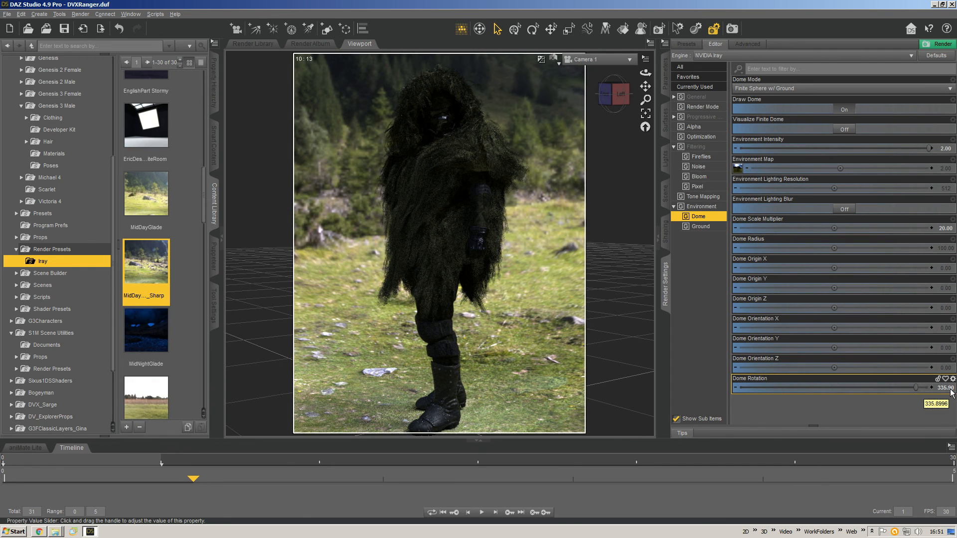
{"action": "double_click", "coordinate": [152, 330]}
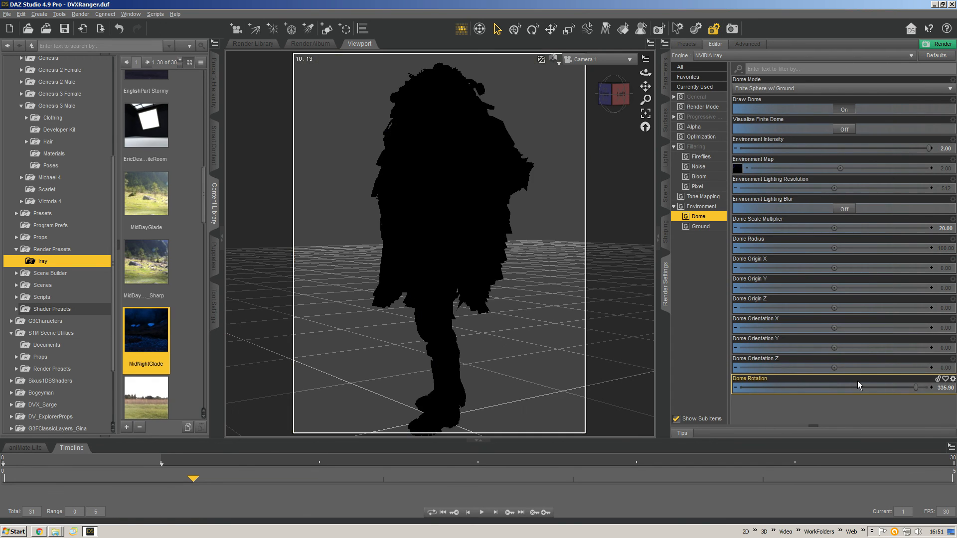
{"action": "left_click", "coordinate": [946, 388]}
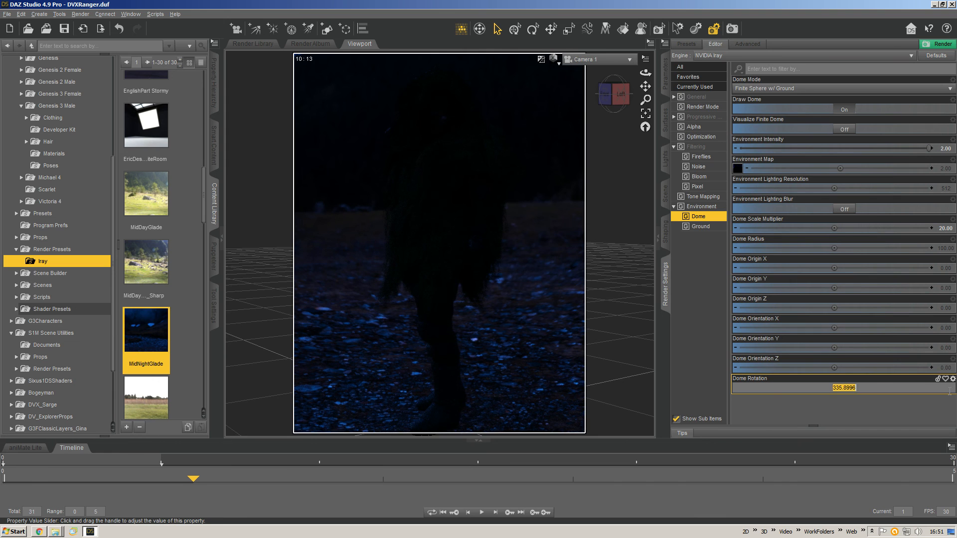
{"action": "type", "text": "335"}
{"action": "key", "text": "Return"}
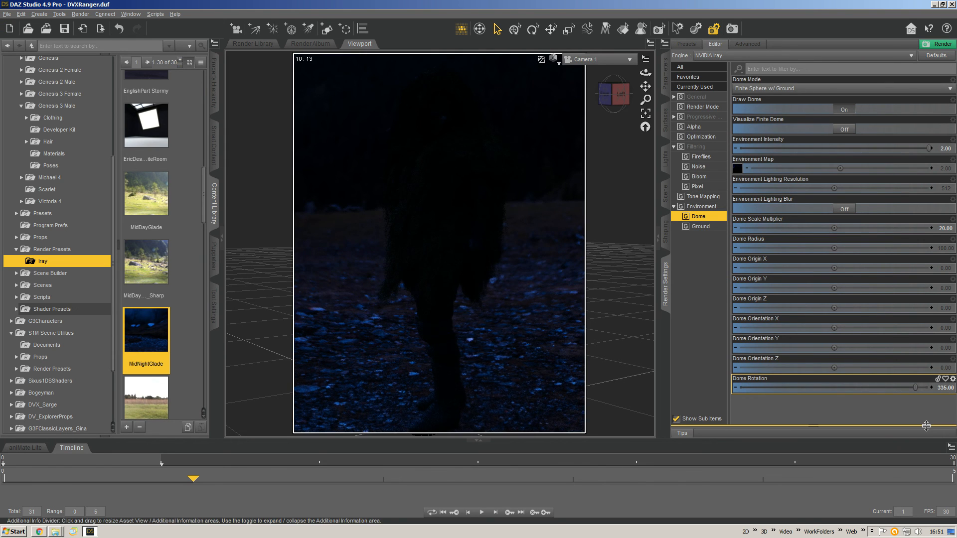
- Apply the CroatianCave render preset and orbit Camera 1 to a lower angle on the ranger
{"action": "mouse_move", "coordinate": [143, 283]}
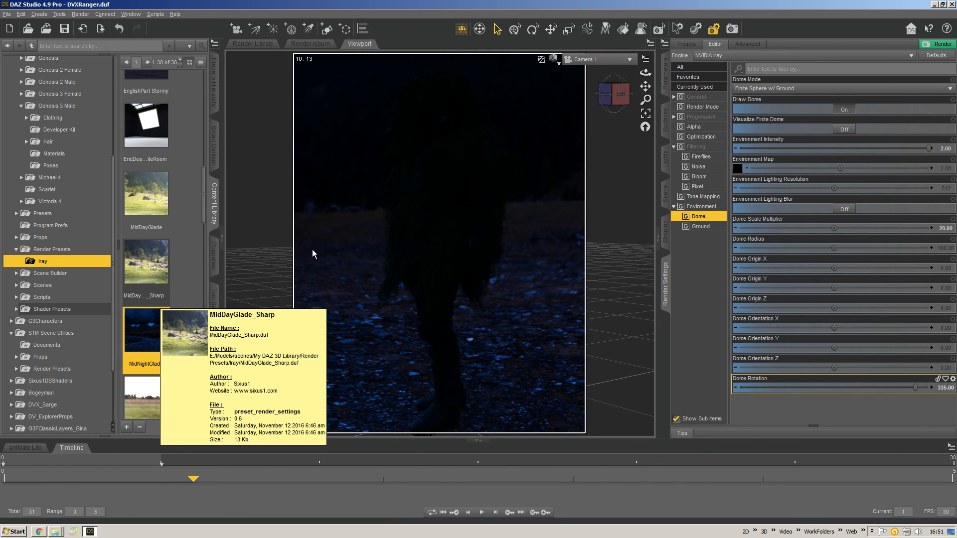
{"action": "scroll", "coordinate": [187, 327], "scroll_direction": "down", "scroll_amount": 3}
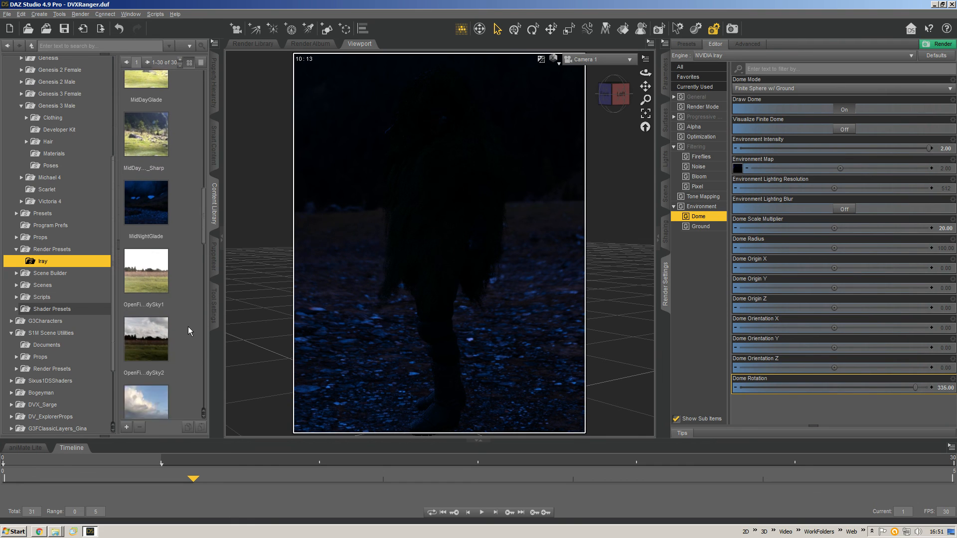
{"action": "scroll", "coordinate": [187, 327], "scroll_direction": "up", "scroll_amount": 5}
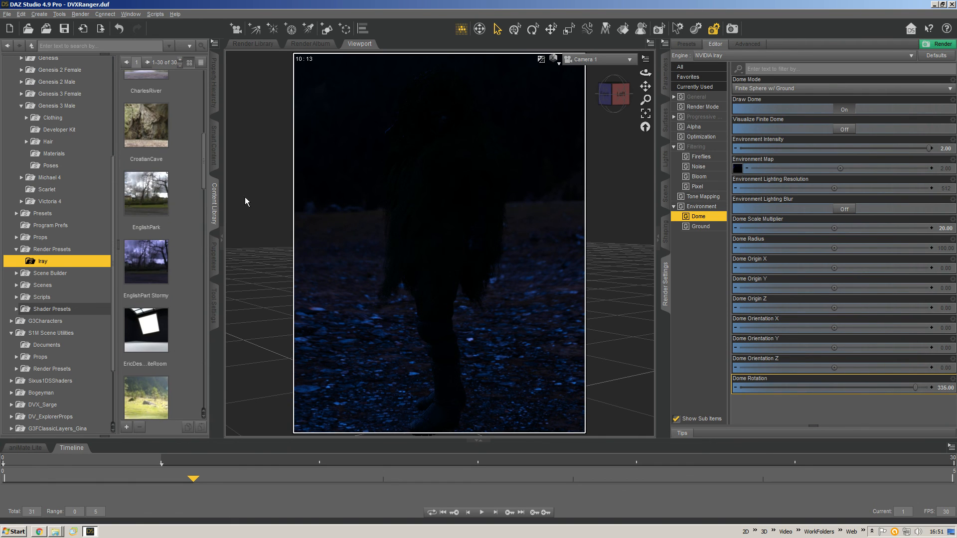
{"action": "double_click", "coordinate": [157, 130]}
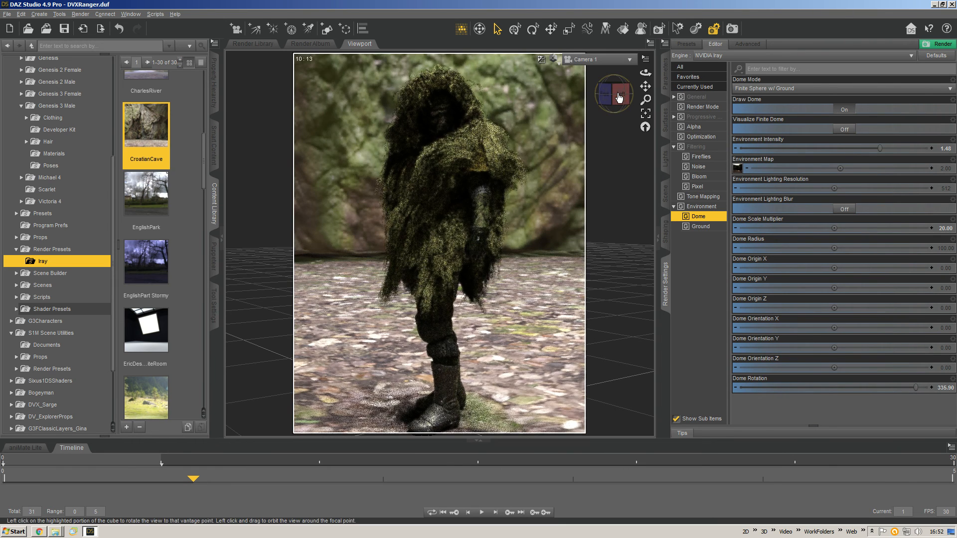
{"action": "left_click_drag", "start_coordinate": [620, 95], "coordinate": [645, 86]}
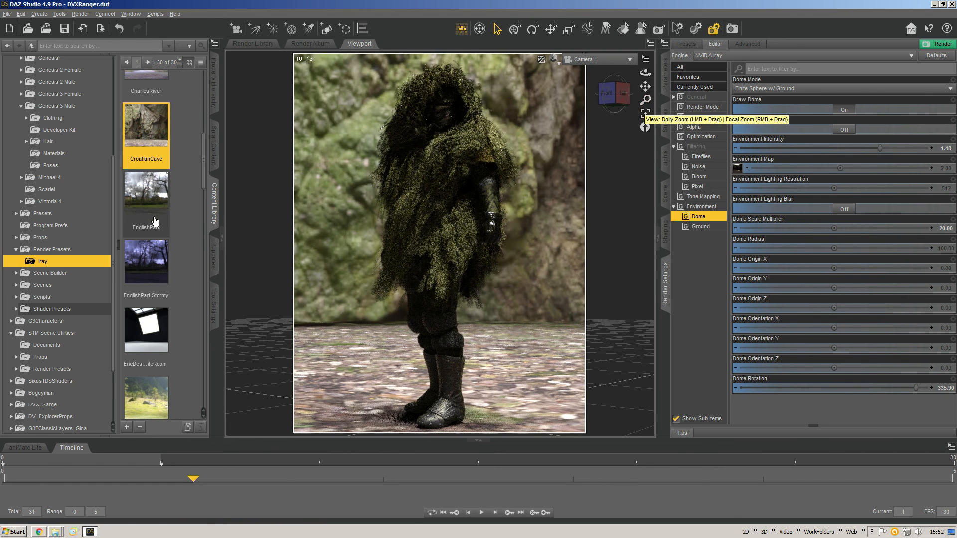
- Apply the BlueGrotto Night render preset and orbit Camera 1 toward the ranger's front
{"action": "scroll", "coordinate": [184, 230], "scroll_direction": "up", "scroll_amount": 5}
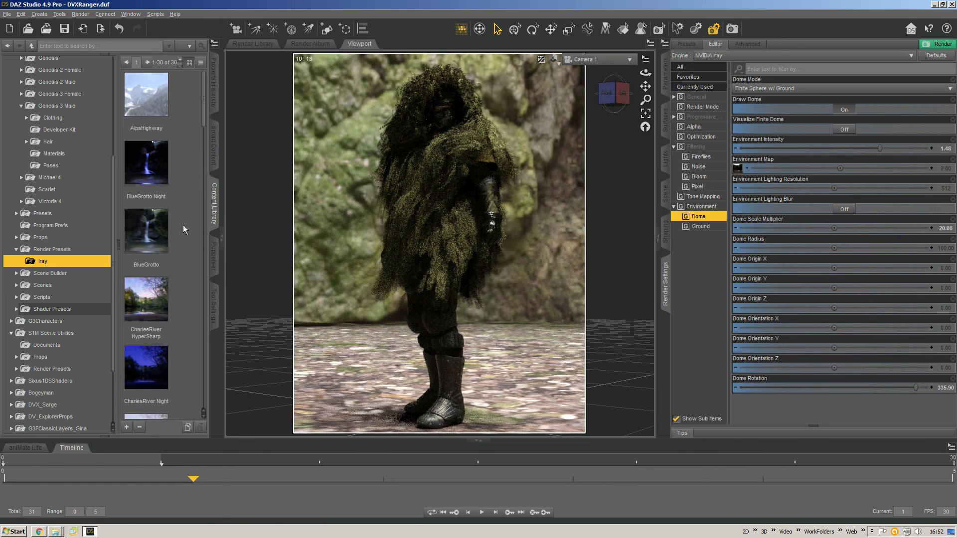
{"action": "double_click", "coordinate": [145, 188]}
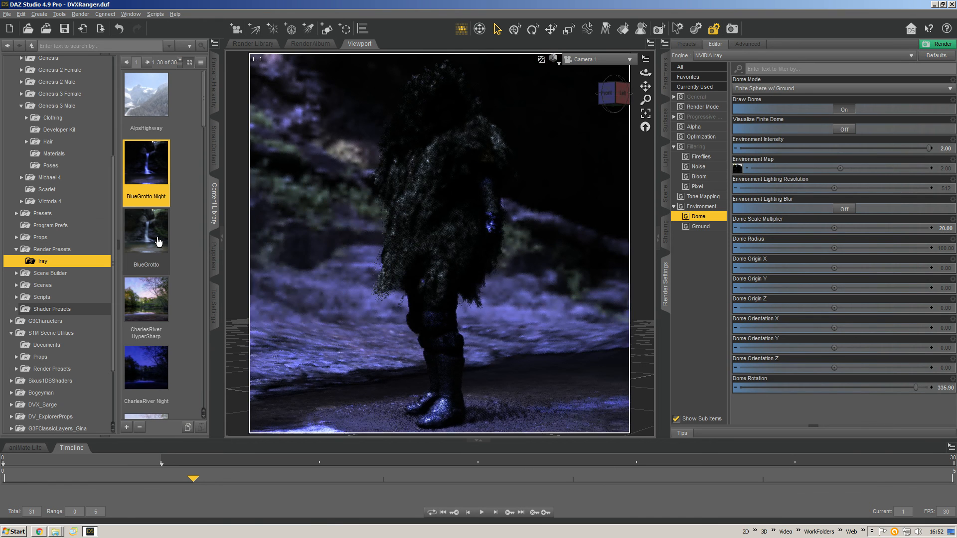
{"action": "mouse_move", "coordinate": [612, 101]}
{"action": "left_mouse_down"}
{"action": "mouse_move", "coordinate": [627, 100]}
{"action": "mouse_move", "coordinate": [607, 108]}
{"action": "mouse_move", "coordinate": [649, 88]}
{"action": "mouse_move", "coordinate": [608, 96]}
{"action": "left_mouse_up"}
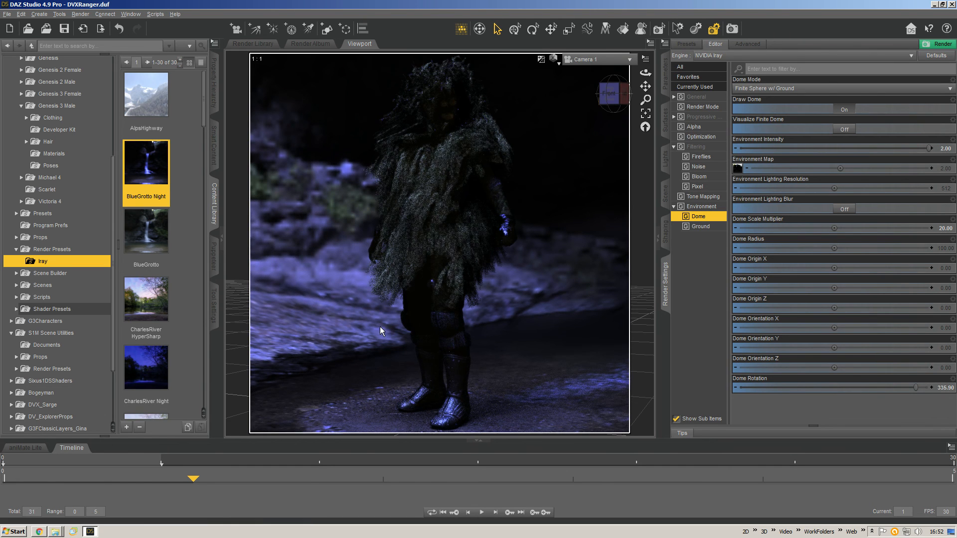
- Apply the BlueGrotto render preset, orbit Camera 1 behind the ranger, and compare against BlueGrotto Night before reapplying BlueGrotto
{"action": "double_click", "coordinate": [165, 261]}
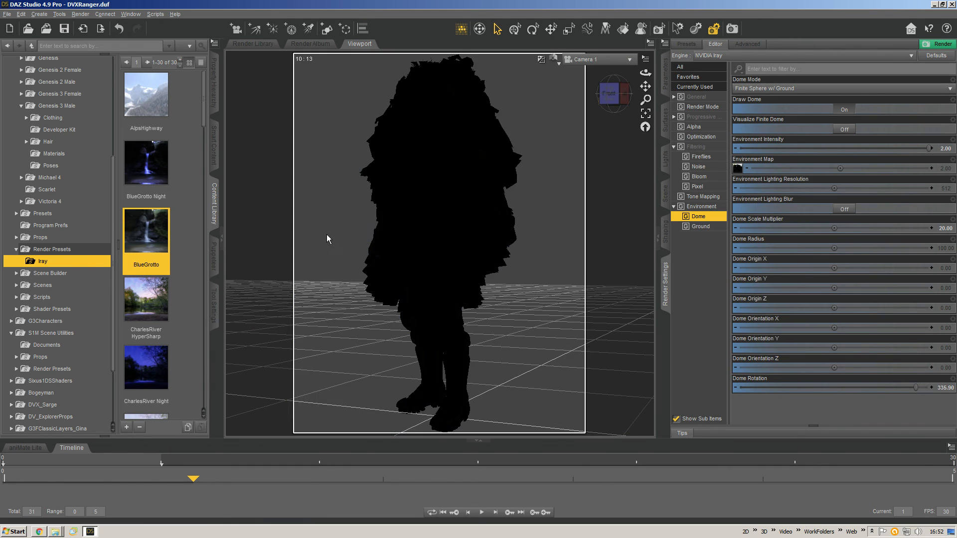
{"action": "left_click", "coordinate": [616, 104]}
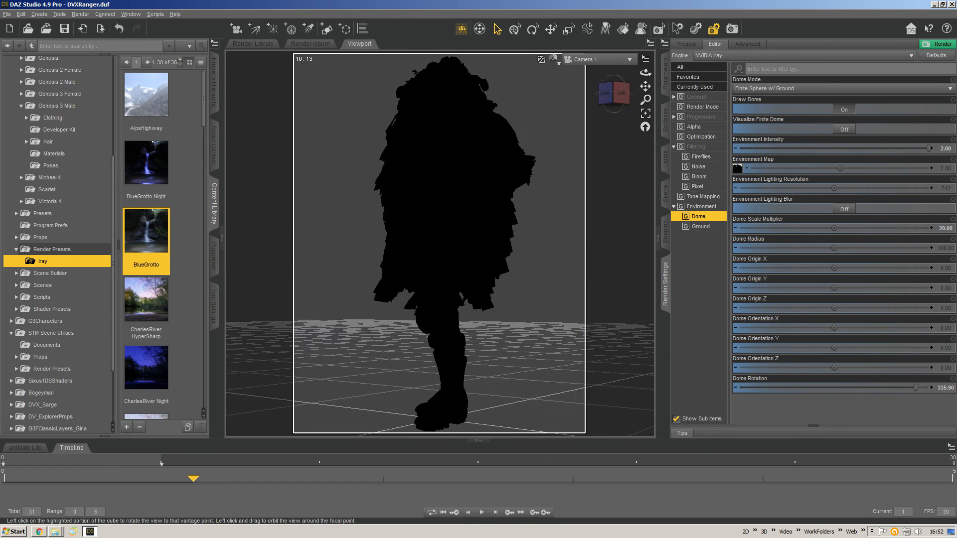
{"action": "left_click", "coordinate": [616, 99]}
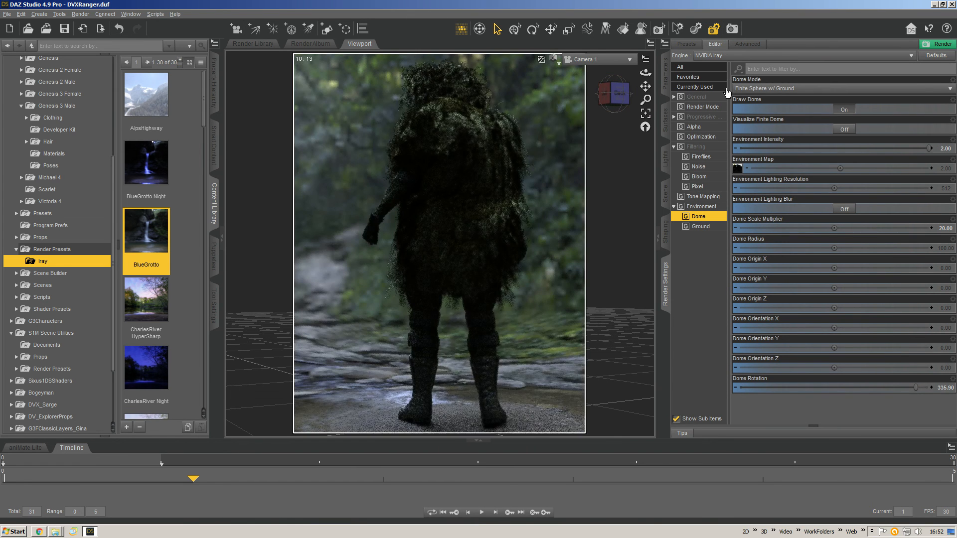
{"action": "left_click", "coordinate": [140, 156]}
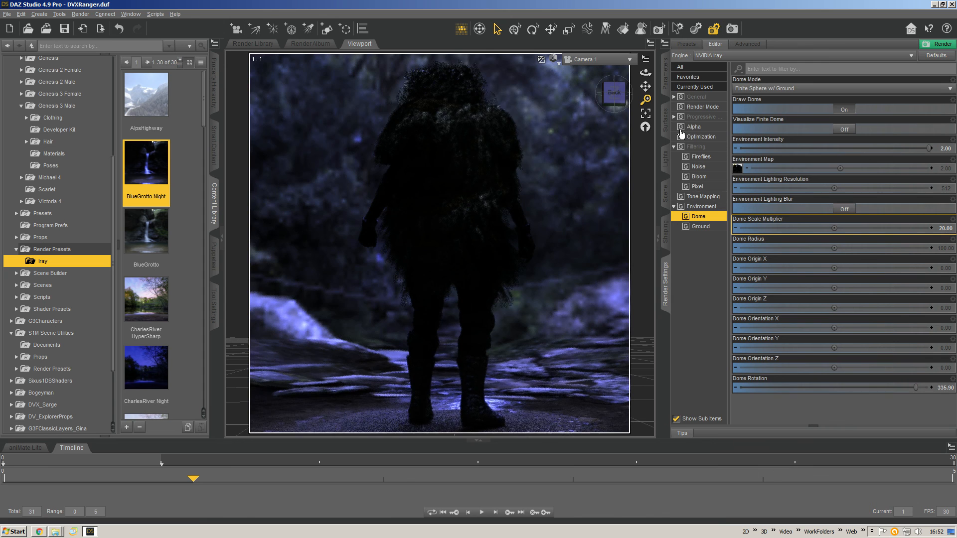
{"action": "double_click", "coordinate": [146, 231]}
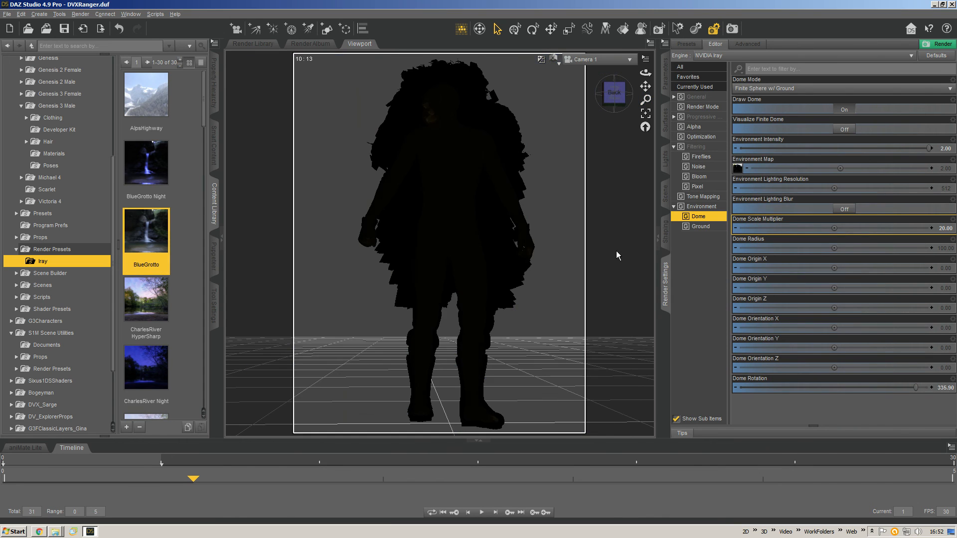
- Orbit Camera 1 to the ranger's front and compare the CharlesRiver HyperSharp and CharlesRiver render presets, ending on CharlesRiver HyperSharp
{"action": "left_click_drag", "start_coordinate": [615, 99], "coordinate": [614, 99]}
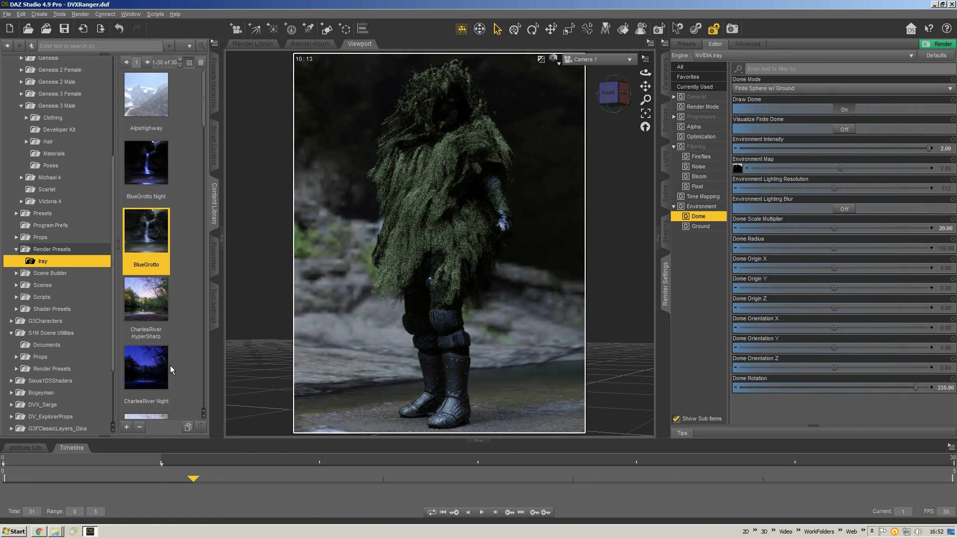
{"action": "scroll", "coordinate": [190, 305], "scroll_direction": "down", "scroll_amount": 3}
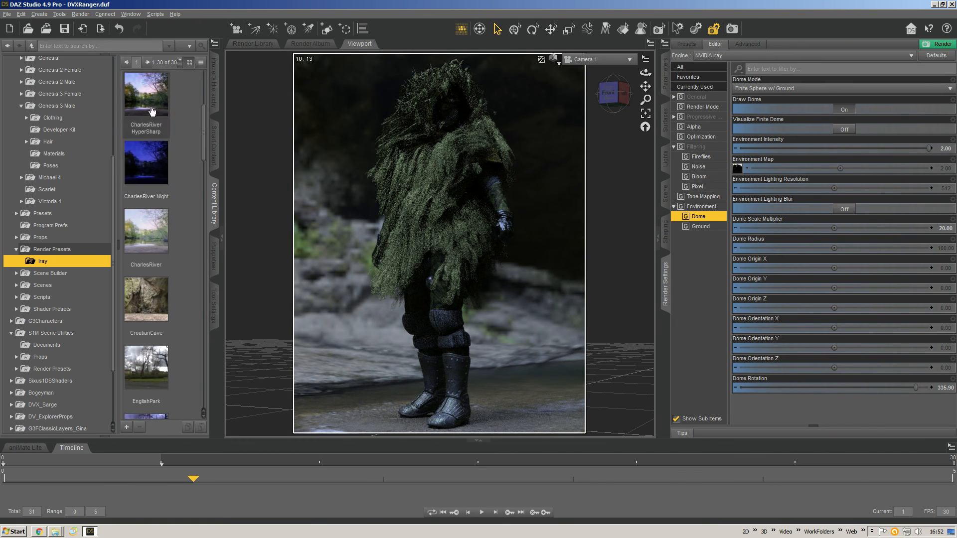
{"action": "left_click", "coordinate": [150, 112]}
{"action": "double_click", "coordinate": [150, 109]}
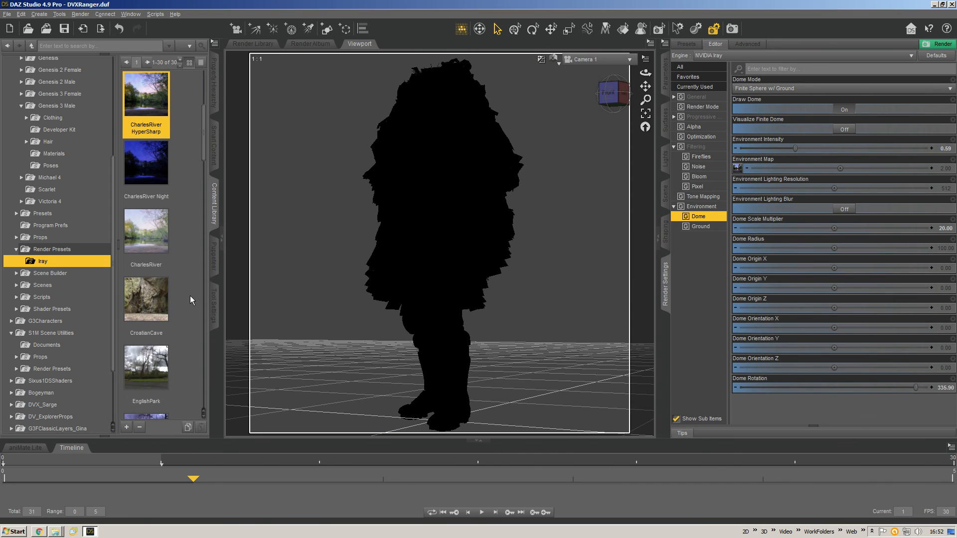
{"action": "left_click", "coordinate": [168, 247]}
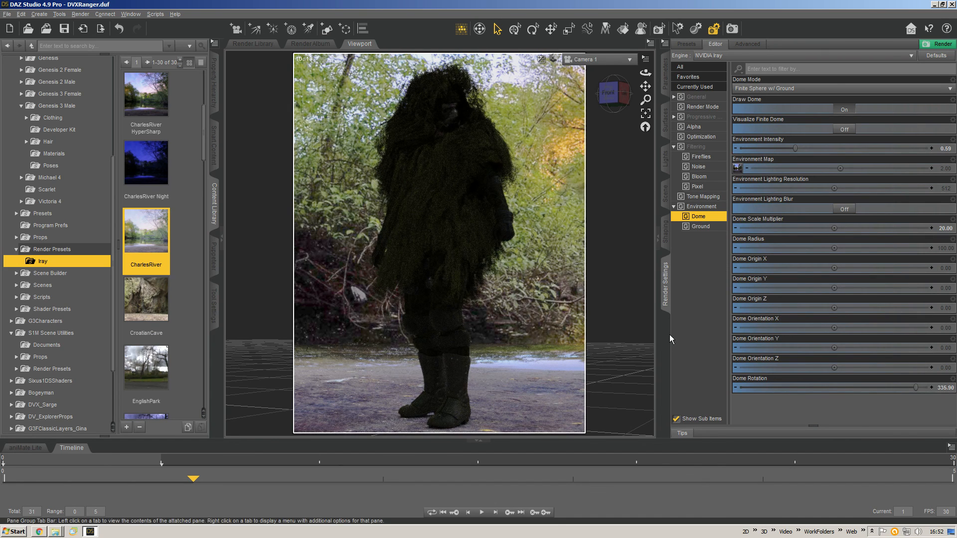
{"action": "double_click", "coordinate": [154, 93]}
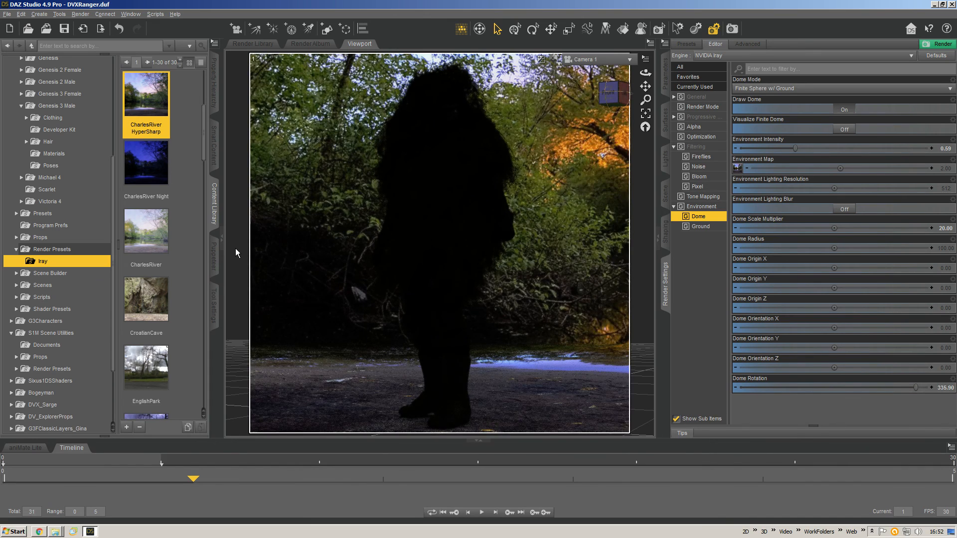
- Orbit Camera 1 behind the ranger and apply the CharlesRiver Night render preset
{"action": "left_click", "coordinate": [612, 93]}
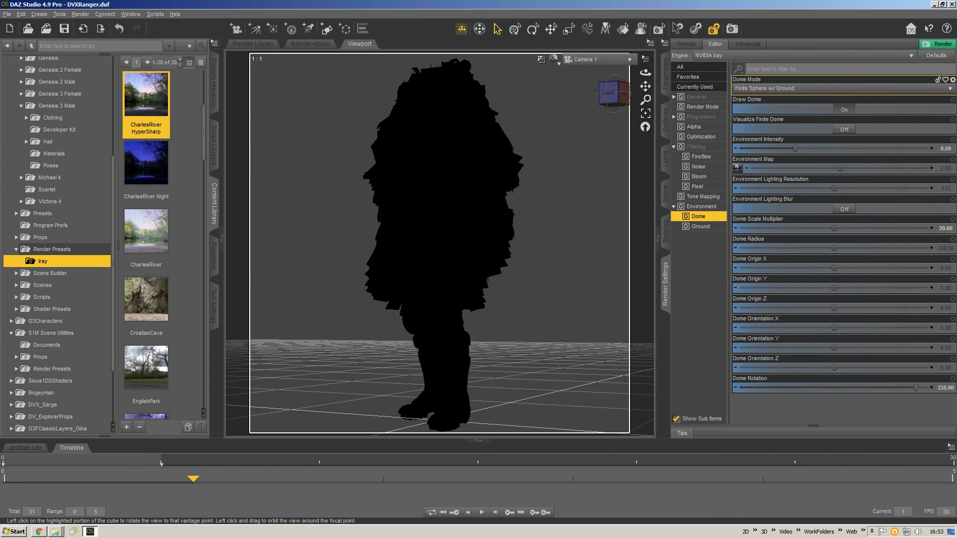
{"action": "mouse_move", "coordinate": [616, 93]}
{"action": "left_mouse_down"}
{"action": "mouse_move", "coordinate": [594, 101]}
{"action": "mouse_move", "coordinate": [619, 97]}
{"action": "left_mouse_up"}
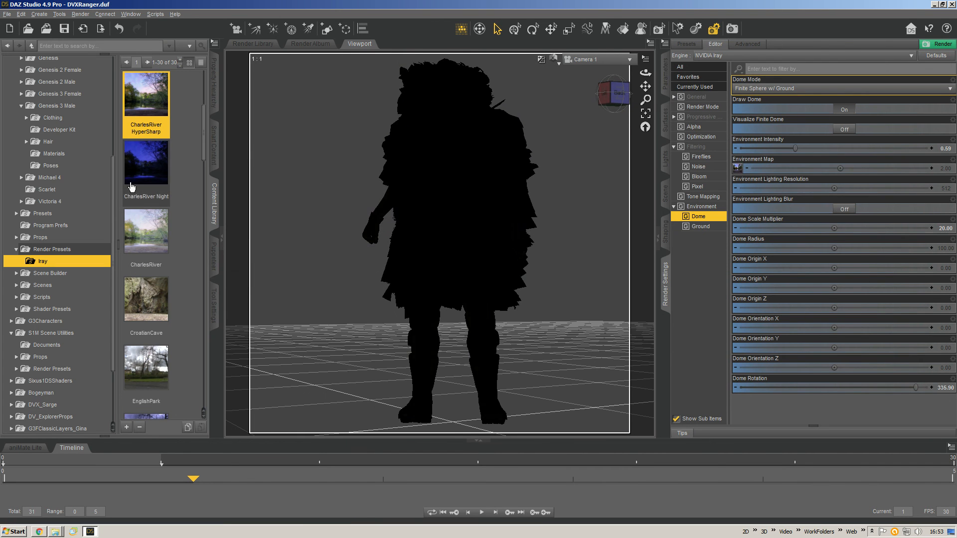
{"action": "double_click", "coordinate": [143, 167]}
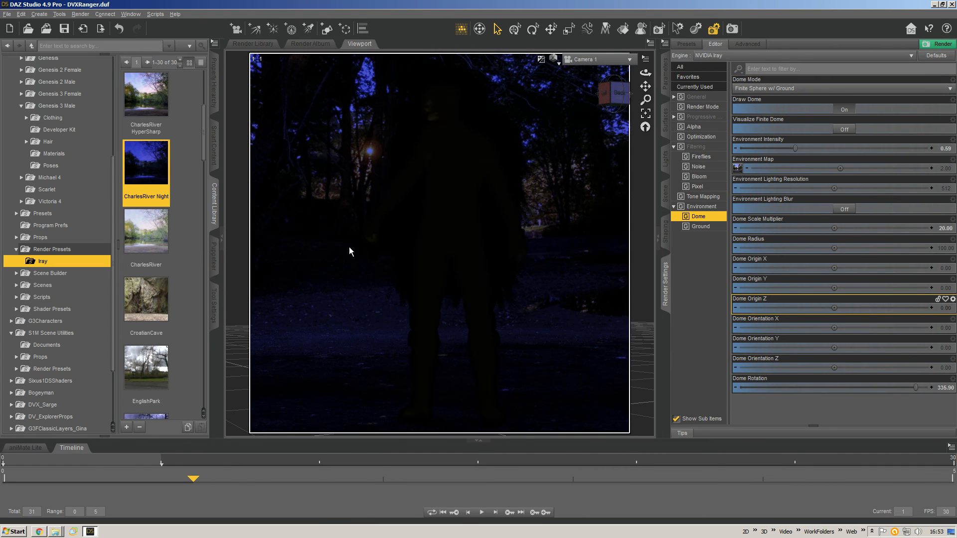
- Apply the CharlesRiver render preset and orbit Camera 1 back to the ranger's front
{"action": "double_click", "coordinate": [142, 230]}
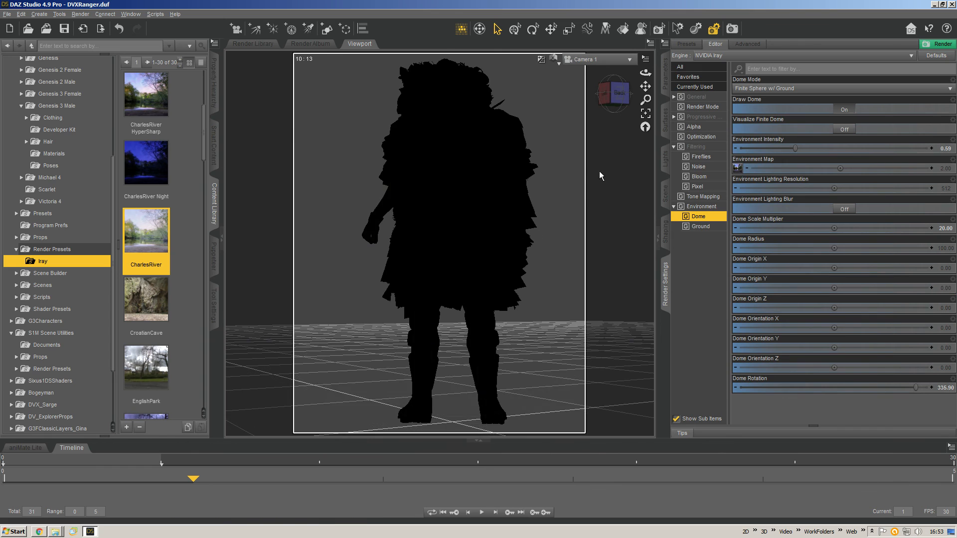
{"action": "left_click", "coordinate": [616, 98]}
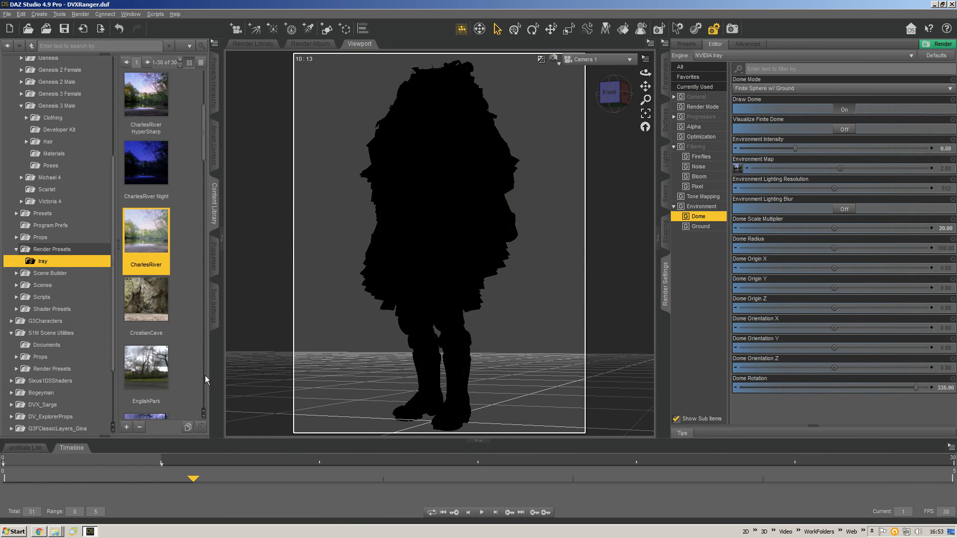
- Apply the OvercastBeach render preset and orbit Camera 1 toward the ranger's left side
{"action": "scroll", "coordinate": [171, 382], "scroll_direction": "down", "scroll_amount": 5}
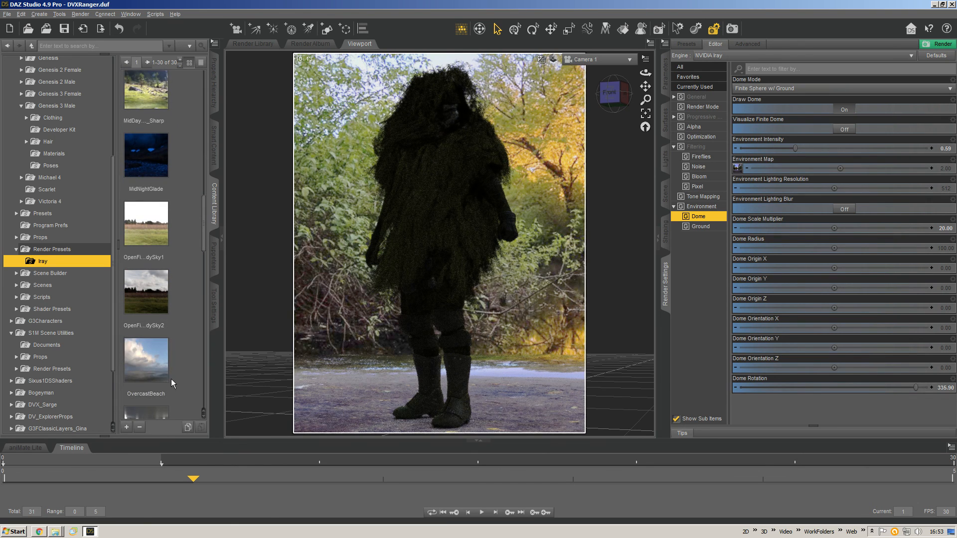
{"action": "scroll", "coordinate": [172, 378], "scroll_direction": "down", "scroll_amount": 3}
{"action": "double_click", "coordinate": [148, 166]}
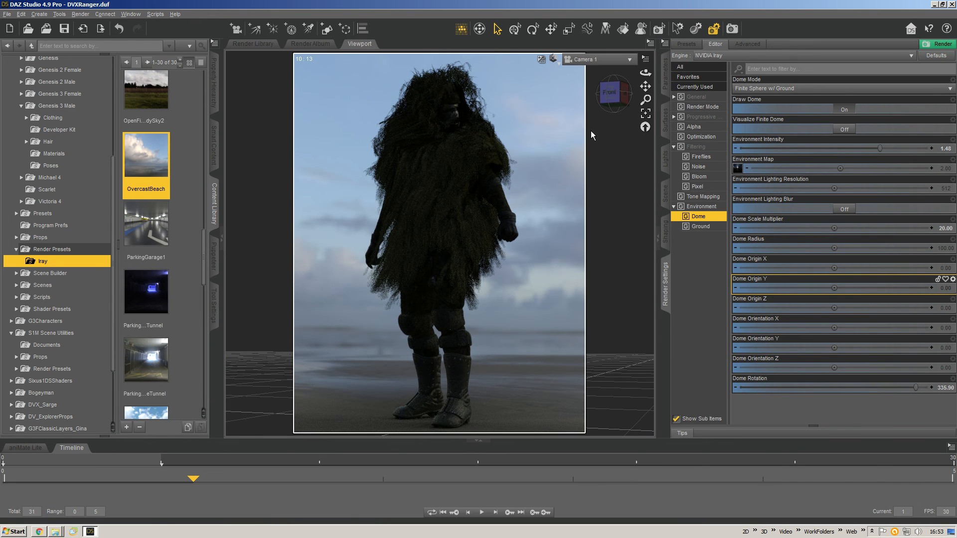
{"action": "left_click_drag", "start_coordinate": [620, 93], "coordinate": [665, 137]}
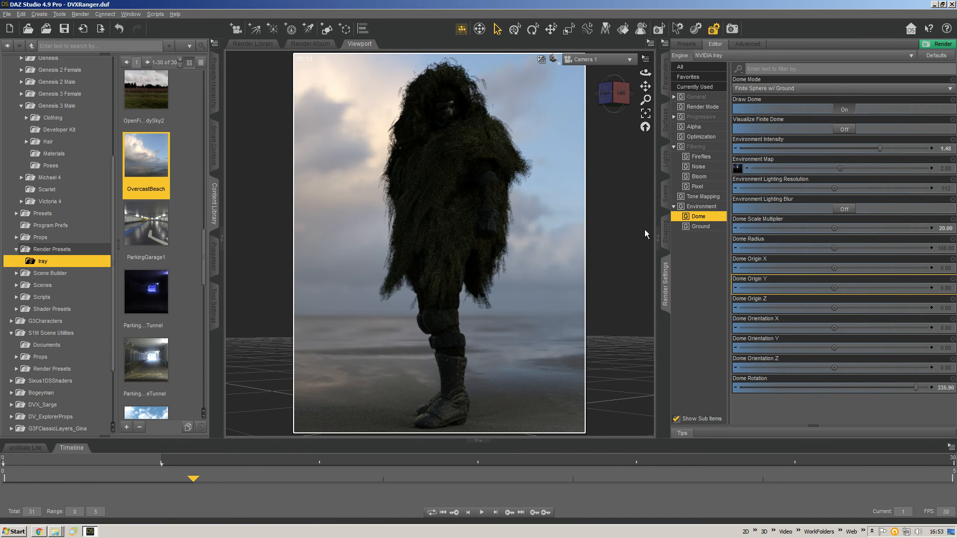
- Try the dark blue parking tunnel render preset, replacing it with ParkingGarageTunnel
{"action": "left_click", "coordinate": [143, 296]}
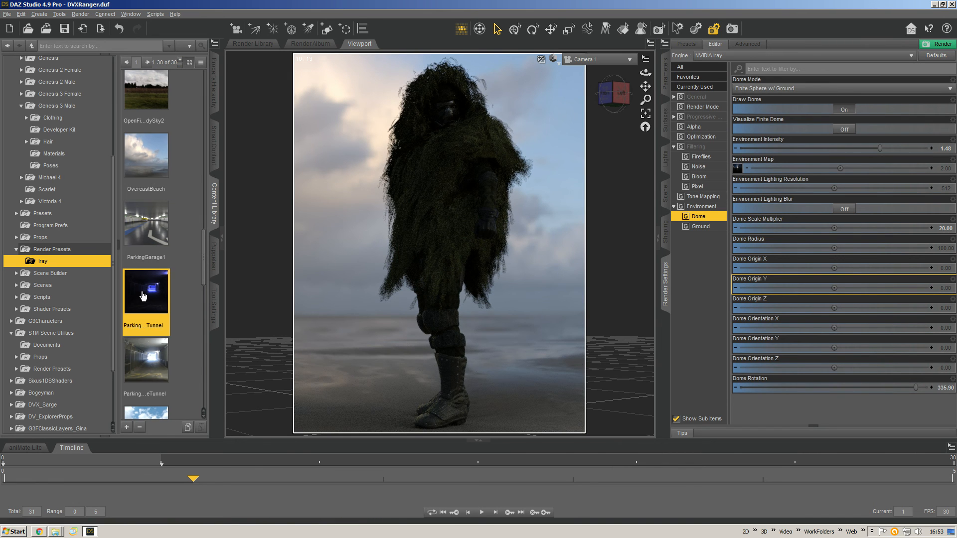
{"action": "double_click", "coordinate": [161, 296]}
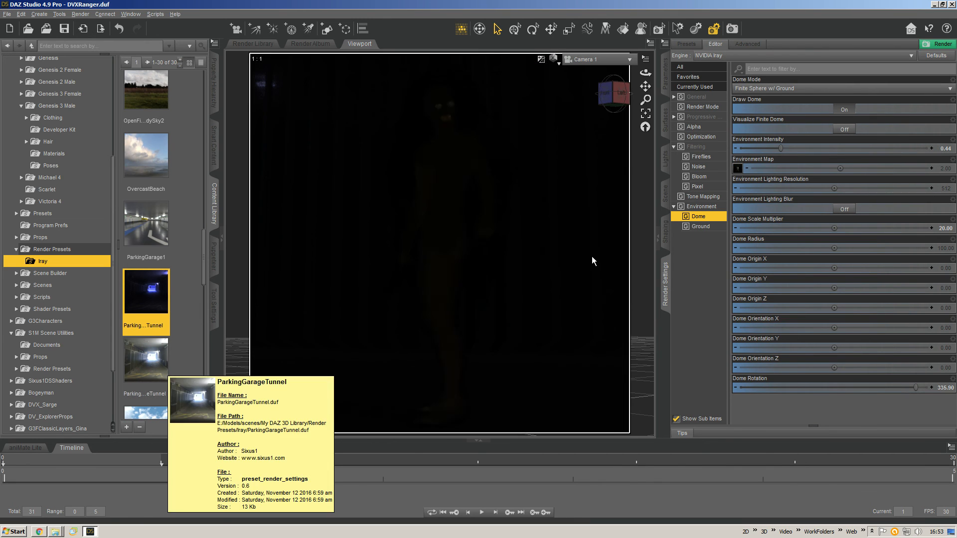
{"action": "double_click", "coordinate": [146, 359]}
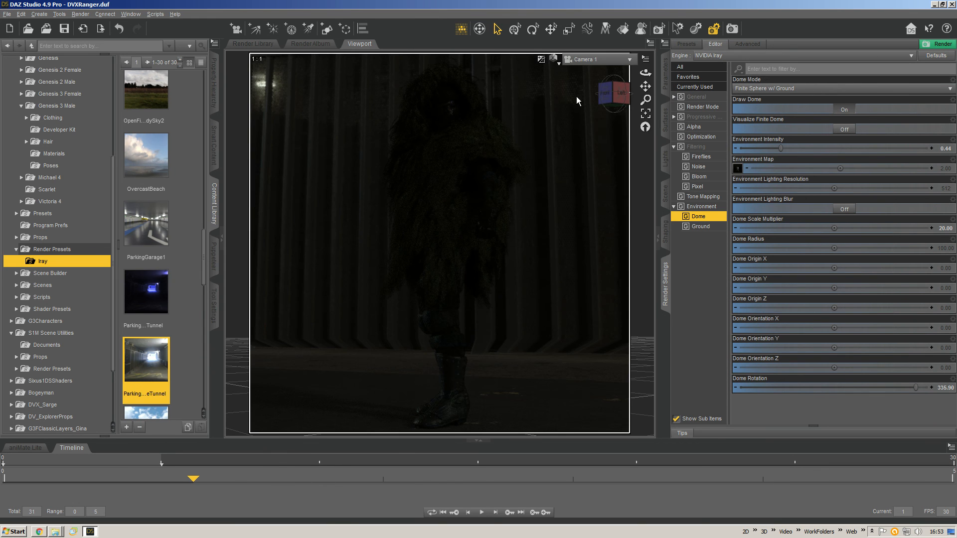
- Orbit Camera 1 around to the ranger's right side so the tunnel opening shows behind the figure
{"action": "left_click_drag", "start_coordinate": [605, 96], "coordinate": [611, 98]}
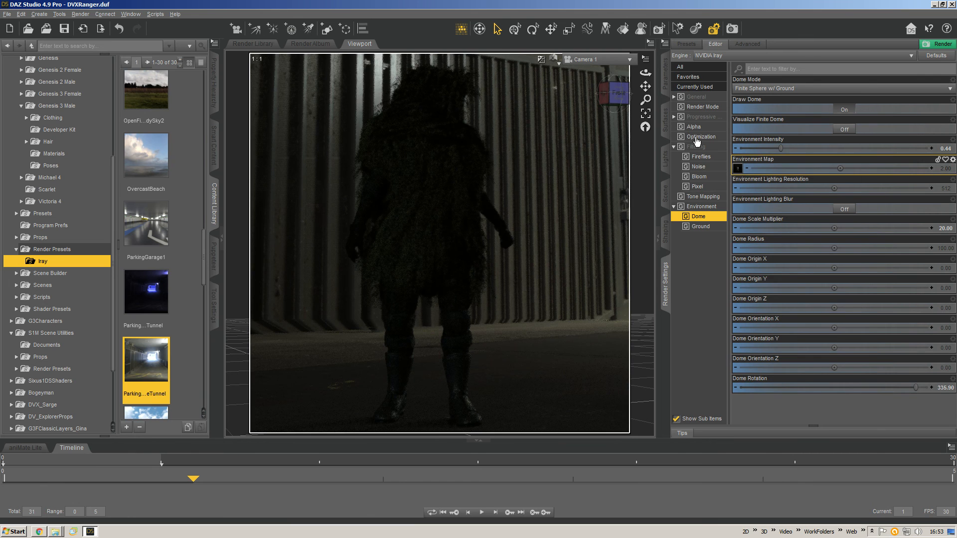
{"action": "left_click_drag", "start_coordinate": [609, 95], "coordinate": [612, 98]}
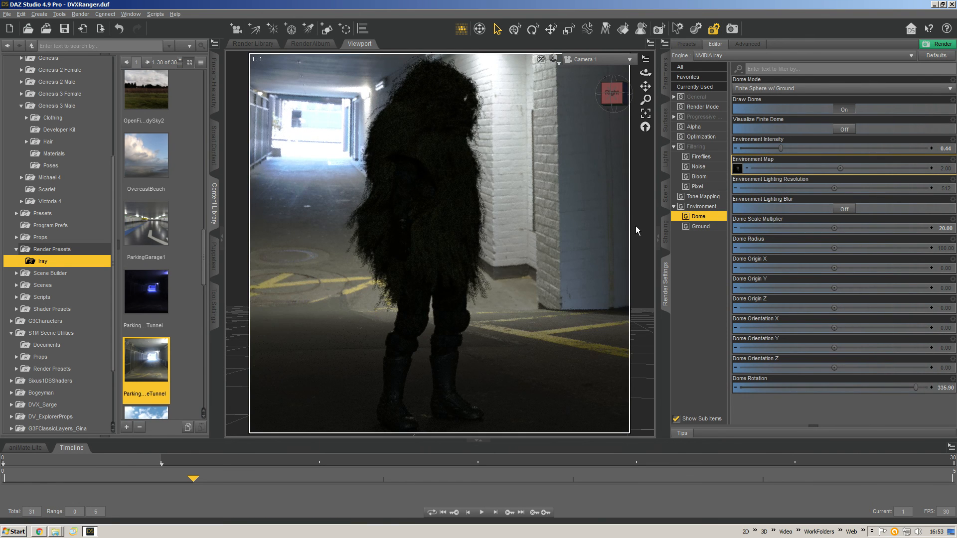
{"action": "scroll", "coordinate": [530, 182], "scroll_direction": "down", "scroll_amount": 1}
{"action": "scroll", "coordinate": [558, 189], "scroll_direction": "down", "scroll_amount": 1}
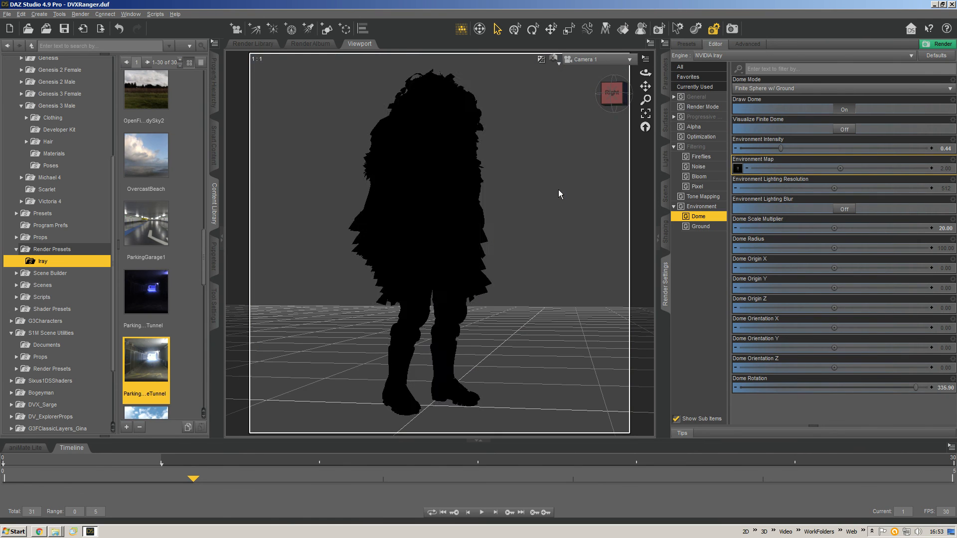
- Apply the PingazuRoad render preset to the scene
{"action": "left_click", "coordinate": [195, 318]}
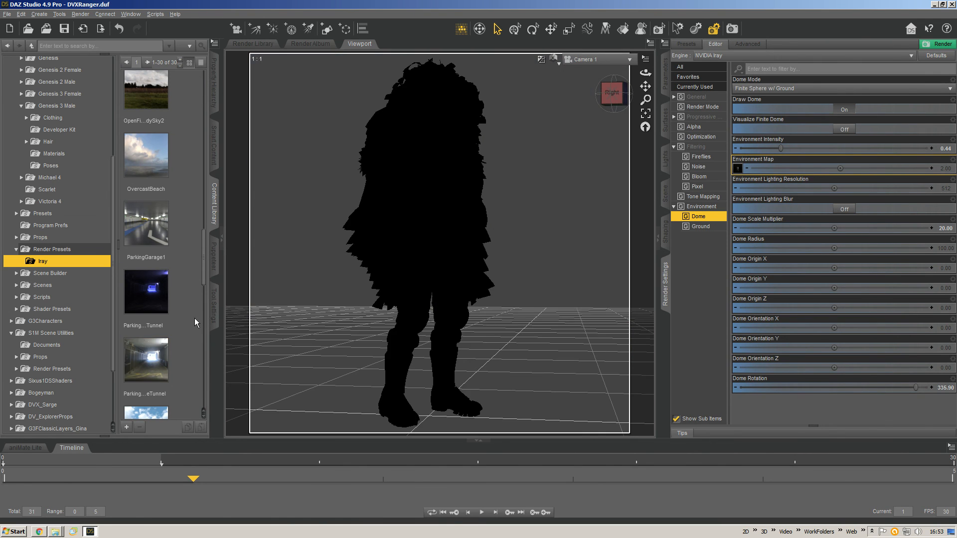
{"action": "scroll", "coordinate": [194, 319], "scroll_direction": "down", "scroll_amount": 4}
{"action": "scroll", "coordinate": [194, 319], "scroll_direction": "up", "scroll_amount": 3}
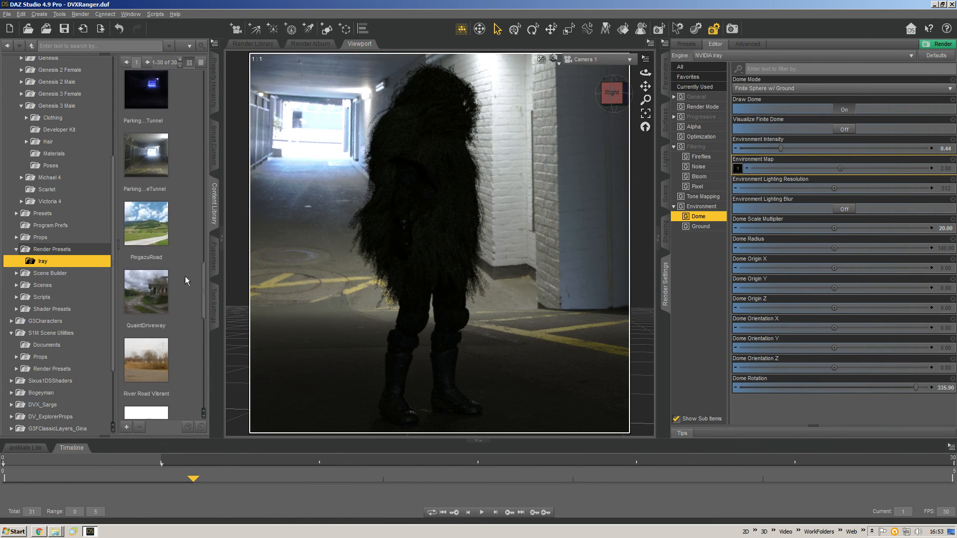
{"action": "double_click", "coordinate": [157, 227]}
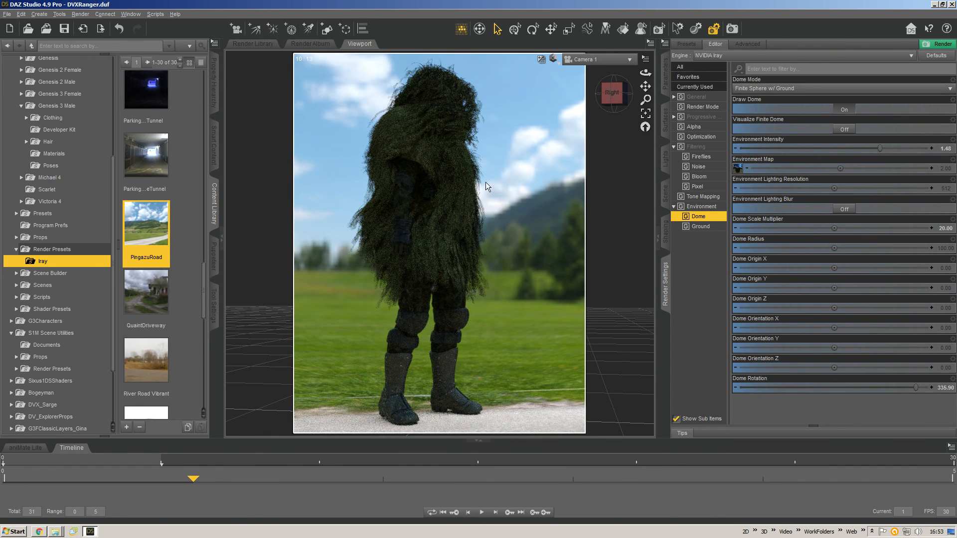
- Apply the QuaintDriveway render preset and orbit Camera 1 to the ranger's front
{"action": "left_click", "coordinate": [149, 289]}
{"action": "double_click", "coordinate": [149, 289]}
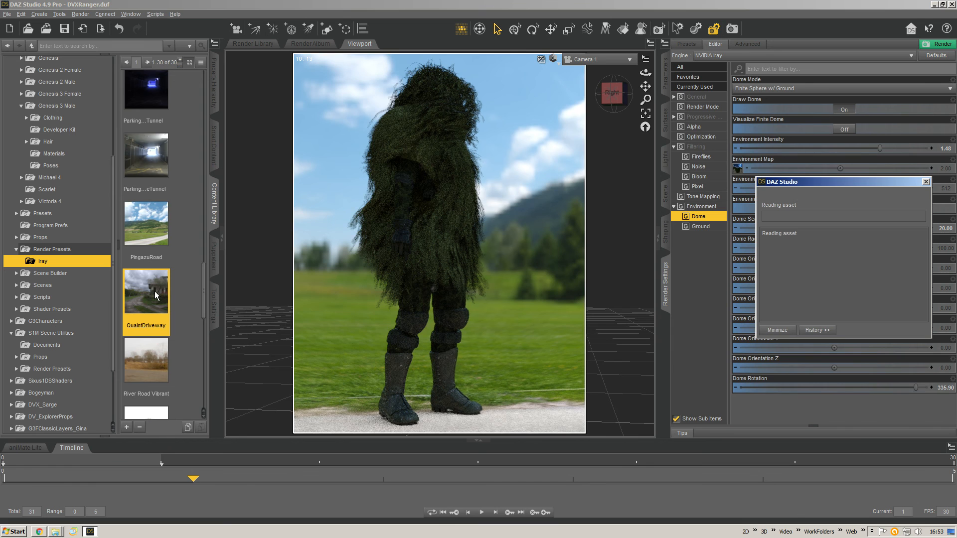
{"action": "left_click", "coordinate": [196, 260]}
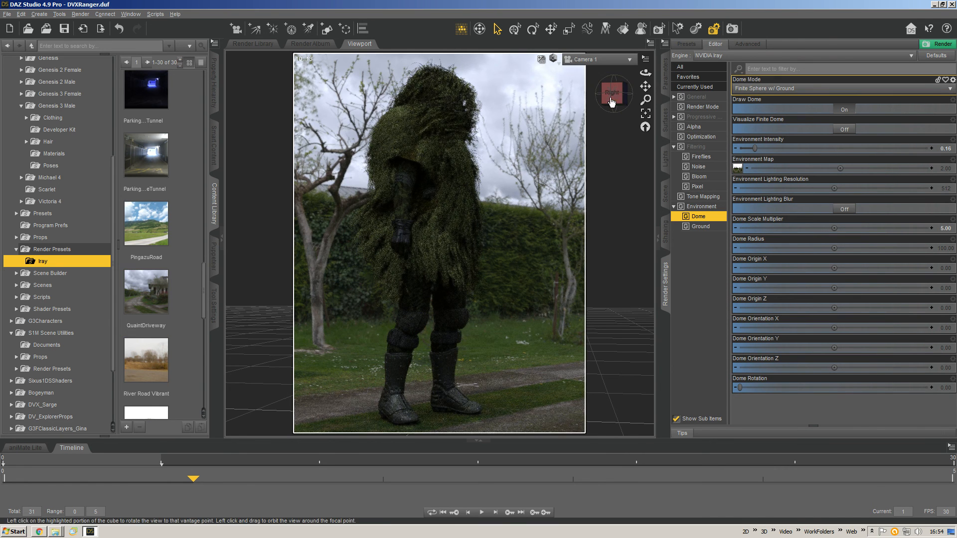
{"action": "mouse_move", "coordinate": [611, 99]}
{"action": "left_mouse_down"}
{"action": "mouse_move", "coordinate": [640, 110]}
{"action": "mouse_move", "coordinate": [612, 93]}
{"action": "mouse_move", "coordinate": [640, 100]}
{"action": "mouse_move", "coordinate": [613, 101]}
{"action": "left_mouse_up"}
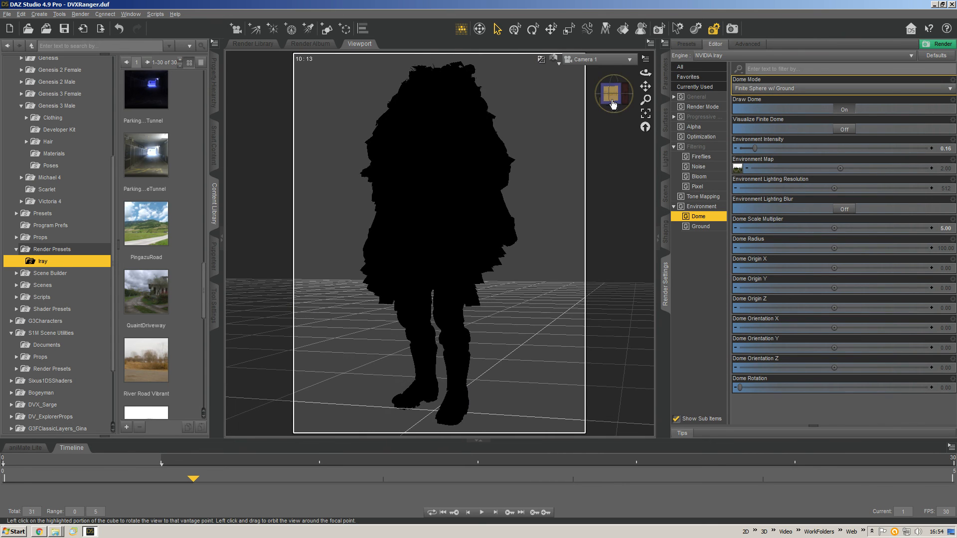
- Apply the Stonewall Dreary render preset and orbit Camera 1 to the ranger's left side
{"action": "scroll", "coordinate": [170, 304], "scroll_direction": "down", "scroll_amount": 5}
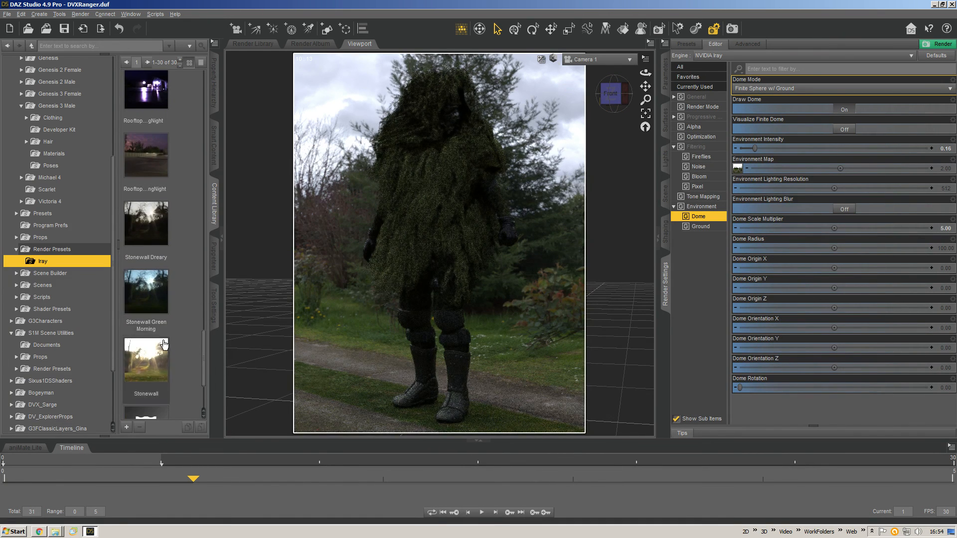
{"action": "double_click", "coordinate": [140, 216]}
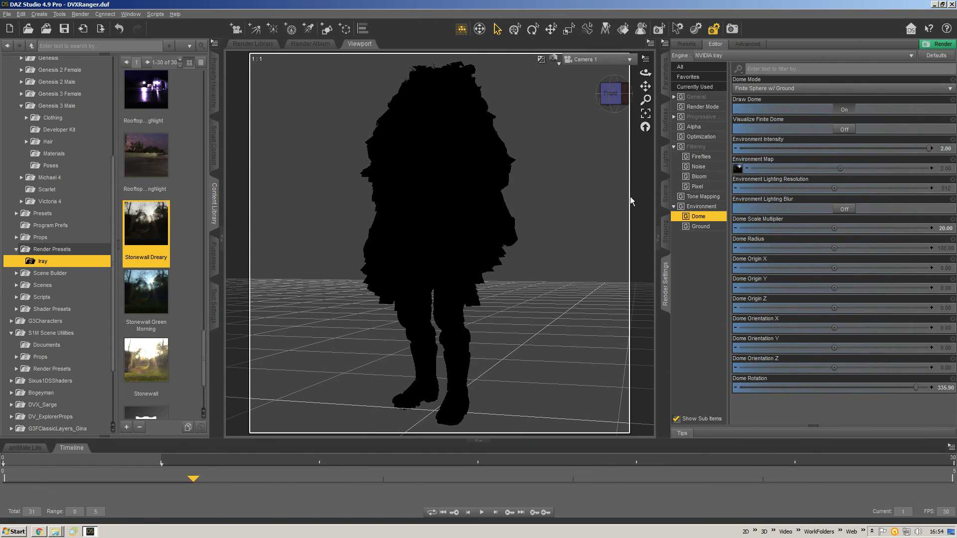
{"action": "left_click_drag", "start_coordinate": [645, 73], "coordinate": [597, 74]}
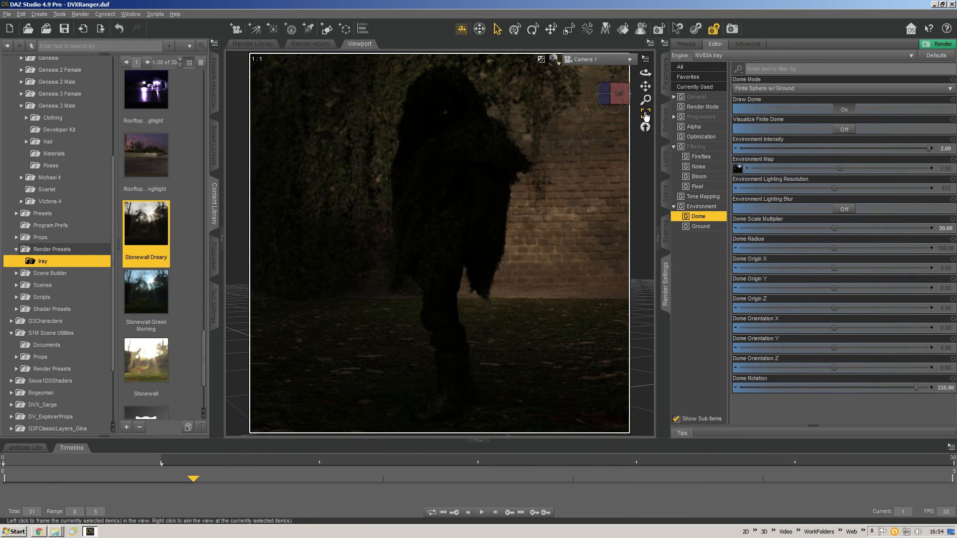
- Try the Stonewall Green Morning preset, replace it with Stonewall, and orbit Camera 1 to the ranger's right side facing the sunlight
{"action": "double_click", "coordinate": [150, 299]}
{"action": "double_click", "coordinate": [167, 376]}
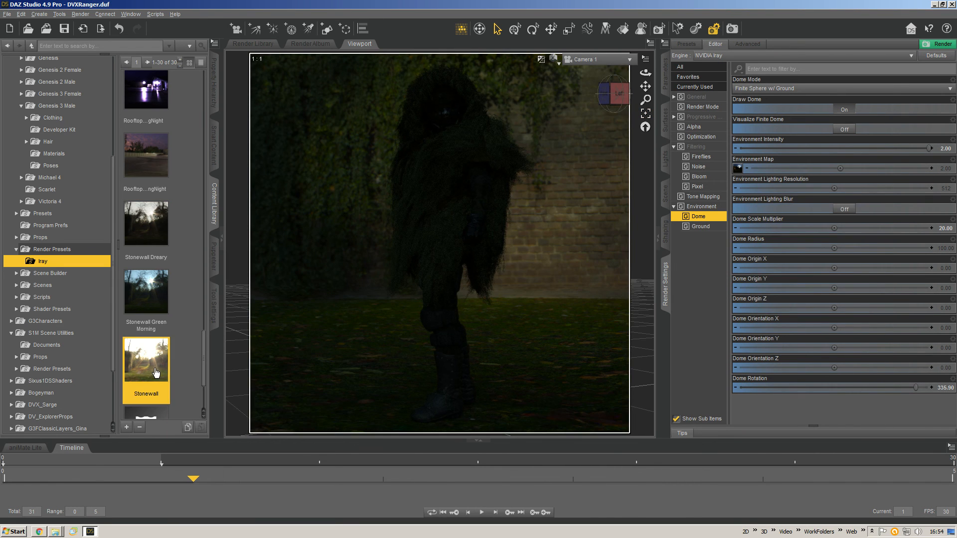
{"action": "left_click", "coordinate": [626, 100]}
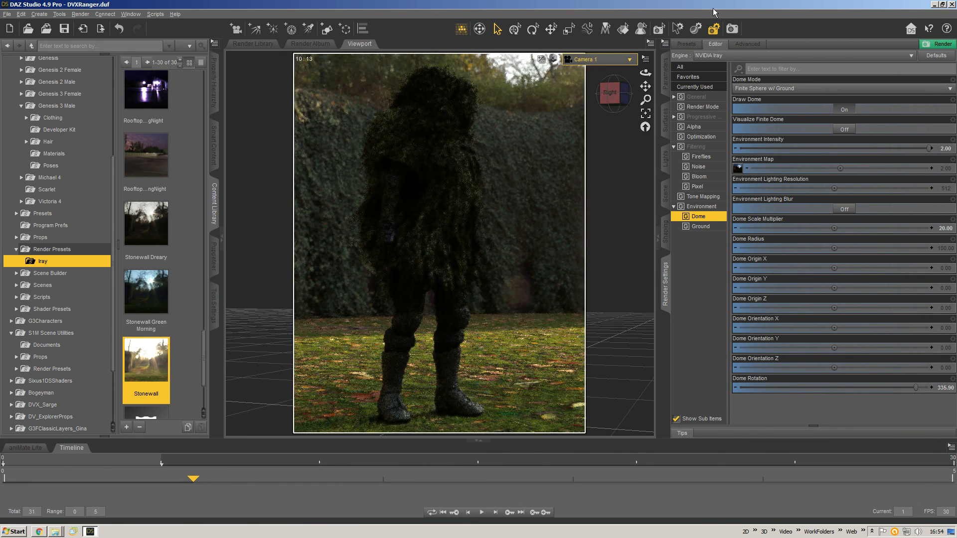
{"action": "left_click", "coordinate": [610, 93]}
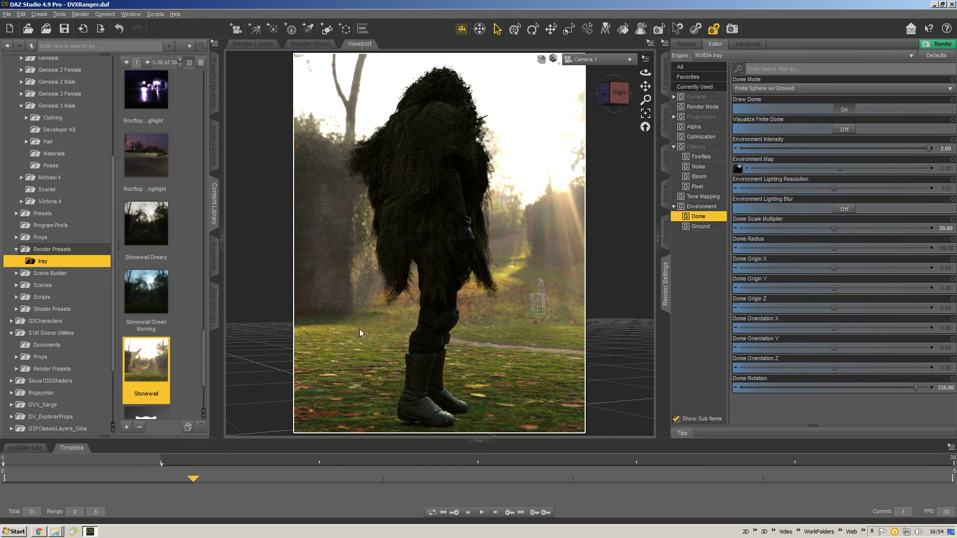
- Browse the remaining Iray render presets and orbit Camera 1 around to the ranger's left side against the brick wall
{"action": "scroll", "coordinate": [191, 360], "scroll_direction": "down", "scroll_amount": 2}
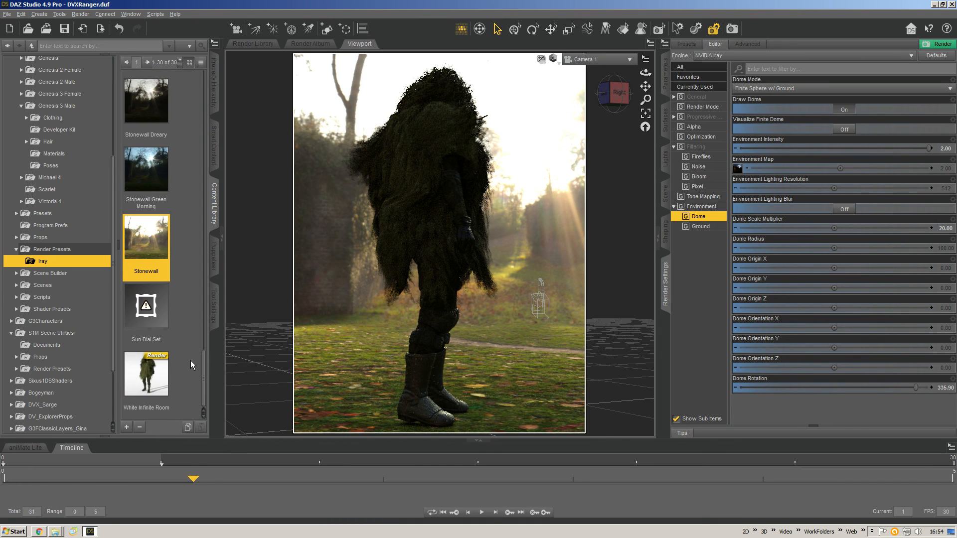
{"action": "scroll", "coordinate": [190, 362], "scroll_direction": "up", "scroll_amount": 15}
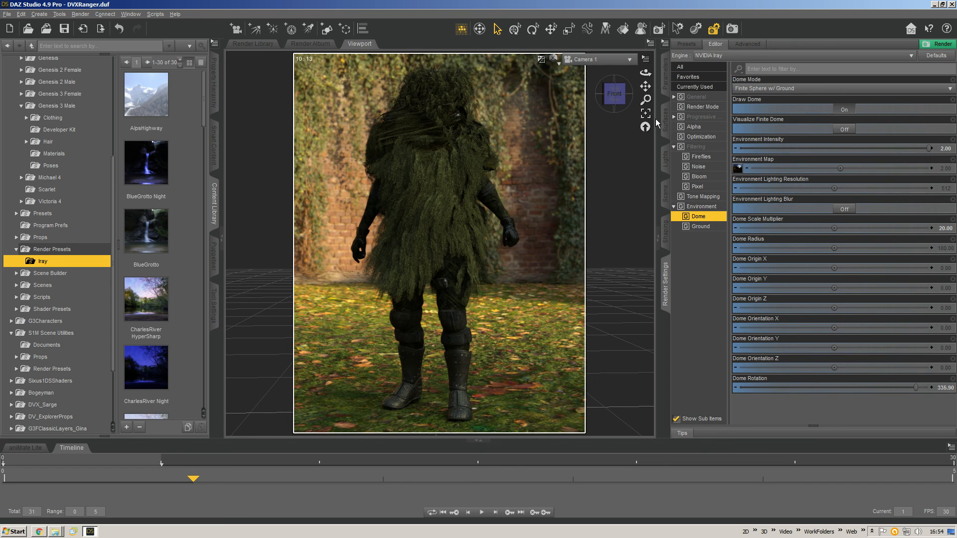
{"action": "left_click_drag", "start_coordinate": [618, 95], "coordinate": [581, 102]}
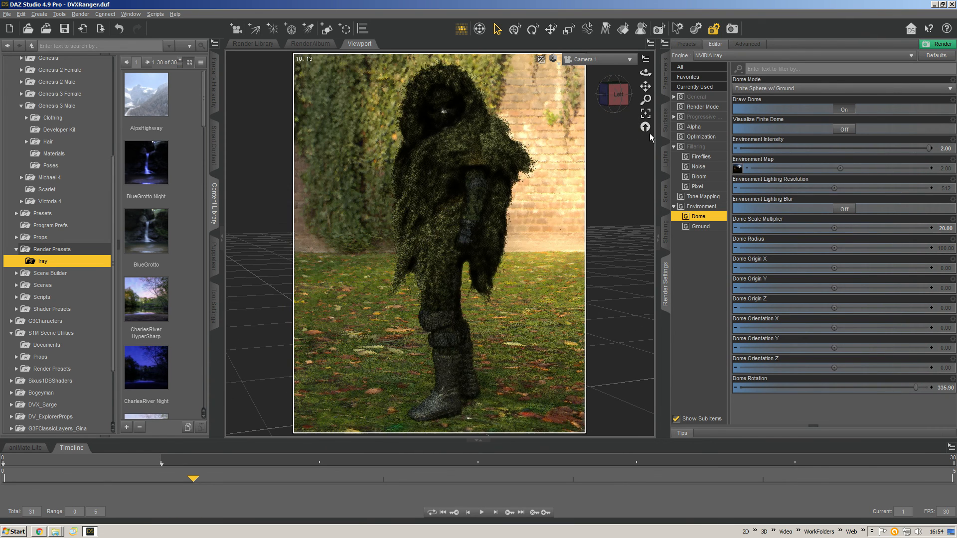